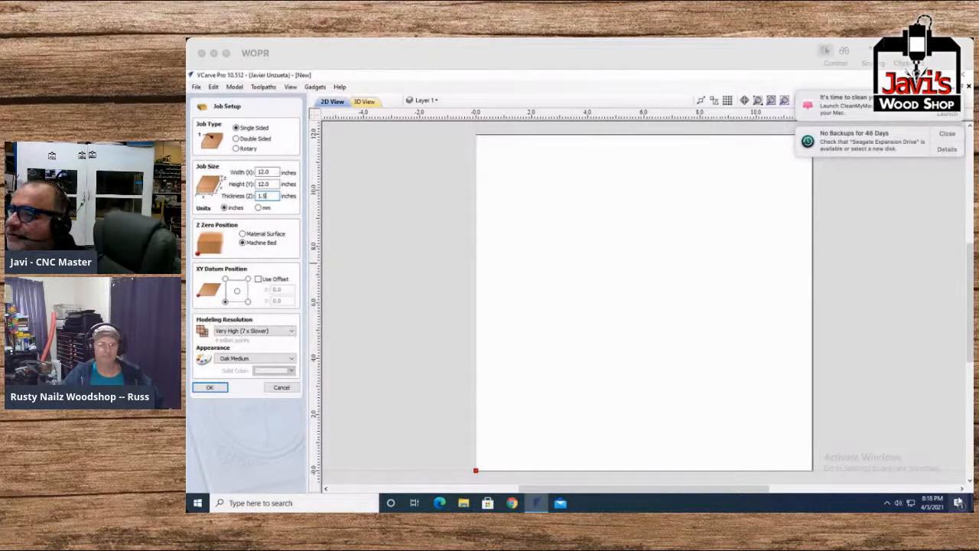
# Step: Create the job with 1.5-inch thickness and start a rectangle with external radiused corners anchored at X 0, Y 0
pyautogui.press('Return')
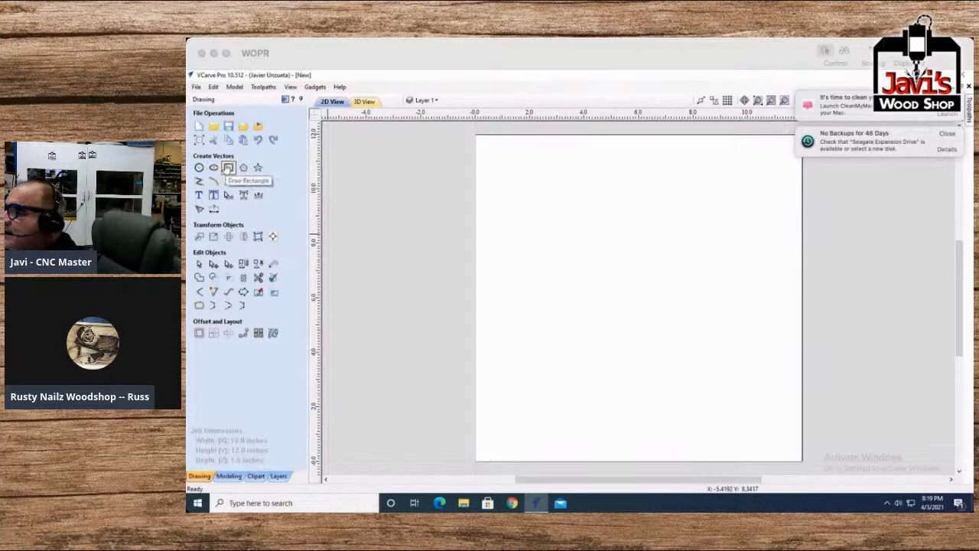
pyautogui.click(228, 167)
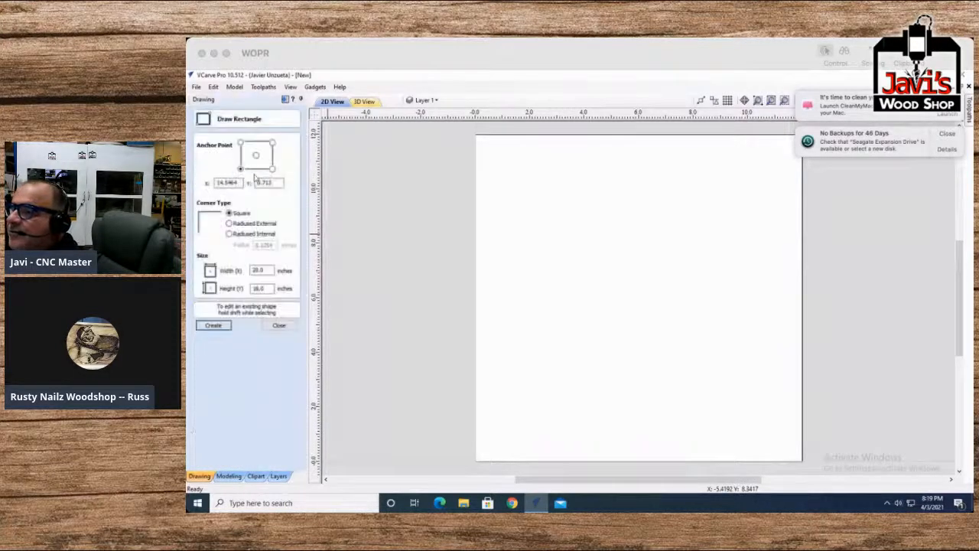
pyautogui.click(265, 222)
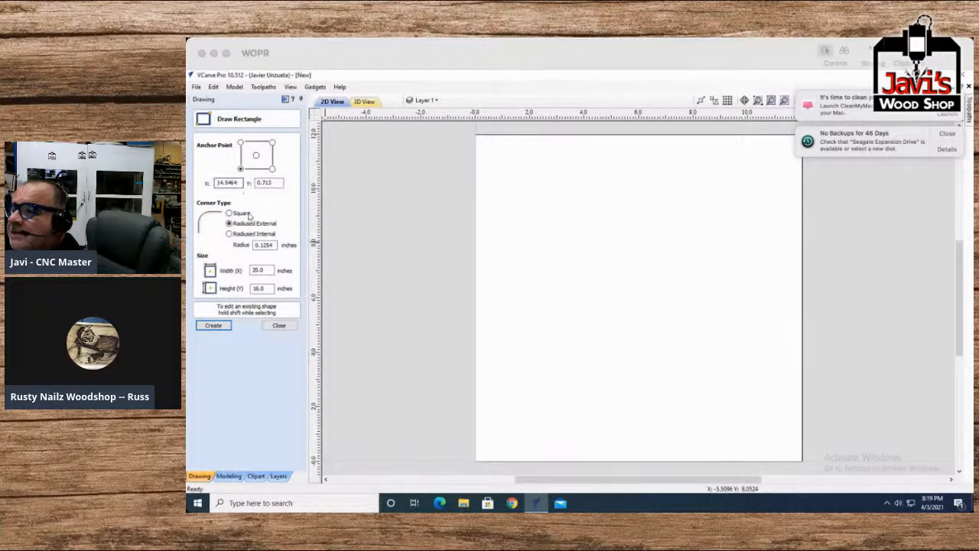
pyautogui.moveTo(241, 183); pyautogui.dragTo(203, 183)
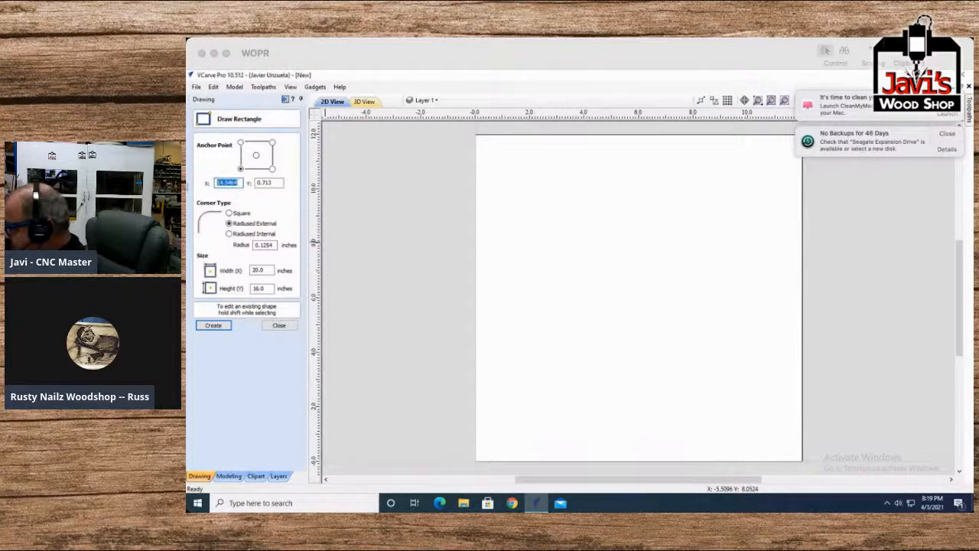
pyautogui.write('0.')
pyautogui.write('0')
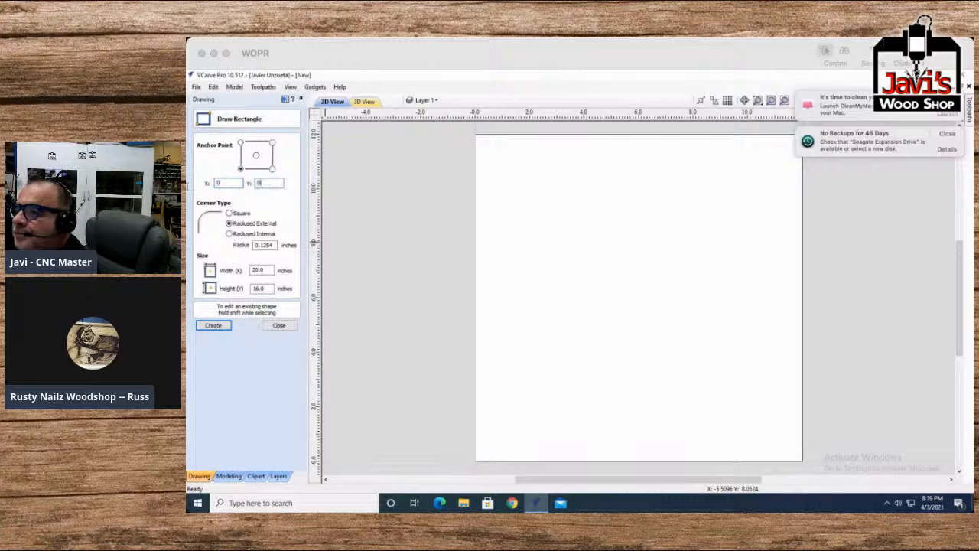
# Step: Size the rectangle 5 by 5 inches with a 0.5-inch corner radius and create it
pyautogui.moveTo(269, 270); pyautogui.dragTo(210, 270)
pyautogui.press('Tab')
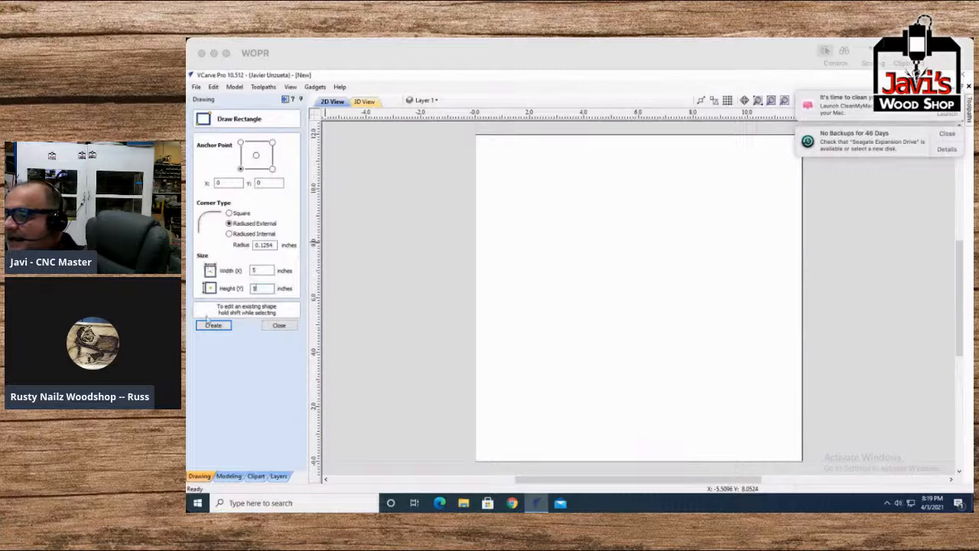
pyautogui.click(211, 329)
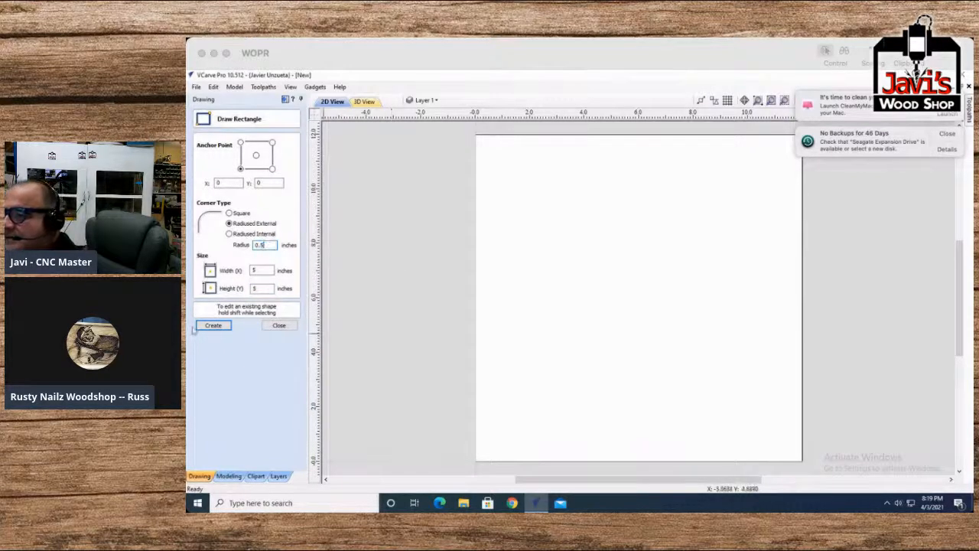
pyautogui.click(217, 328)
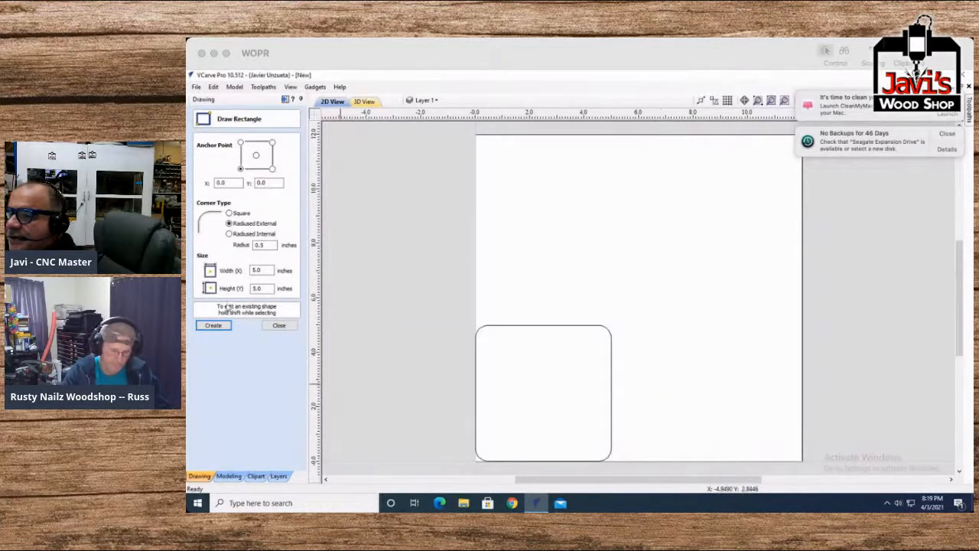
pyautogui.click(279, 326)
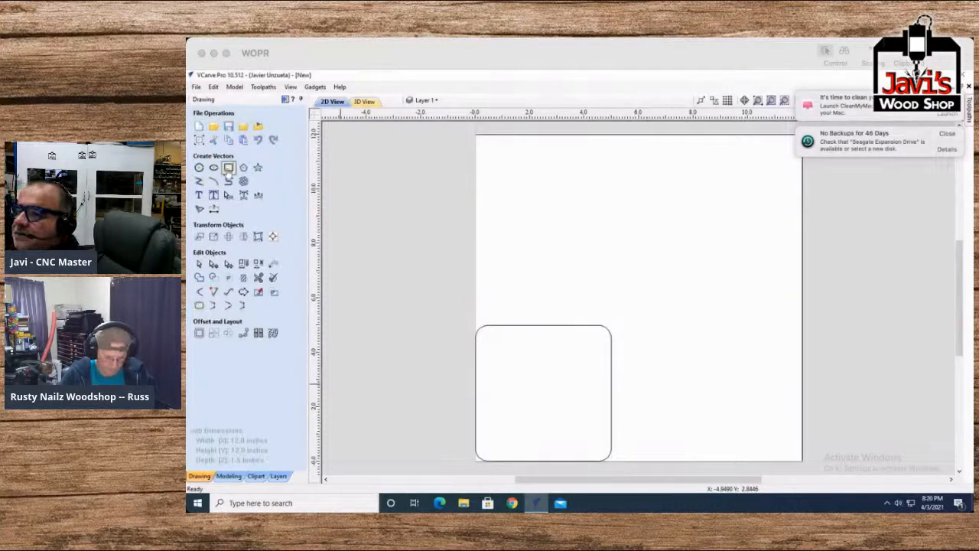
# Step: Draw a 1.5-inch diameter circle above the rounded rectangle, centered at about X 3.2, Y 9.5
pyautogui.click(198, 167)
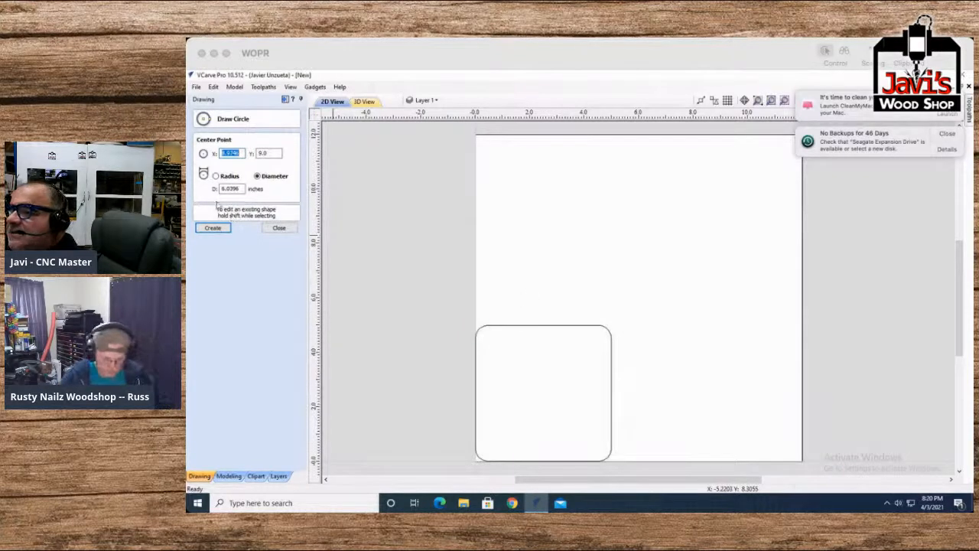
pyautogui.press('Tab')
pyautogui.write('9')
pyautogui.press('Tab')
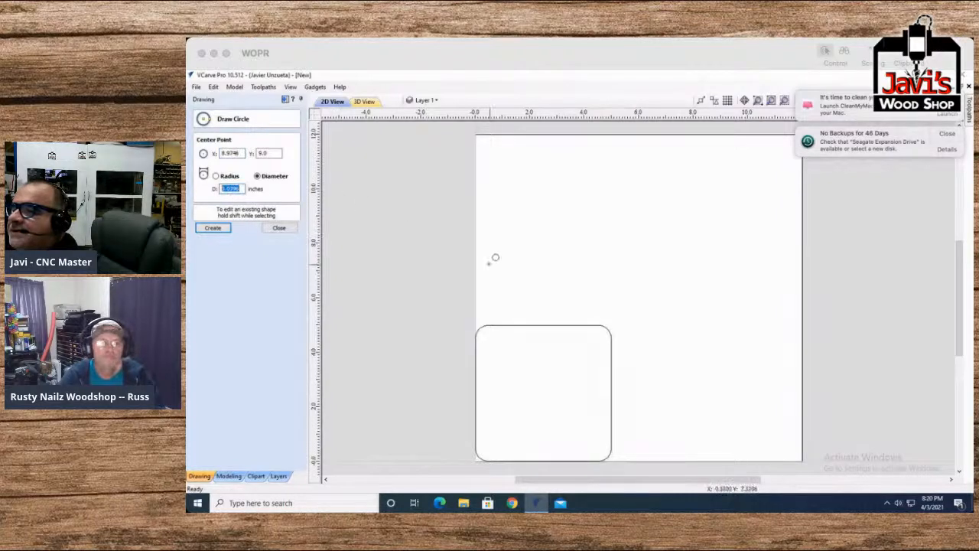
pyautogui.write('1.5')
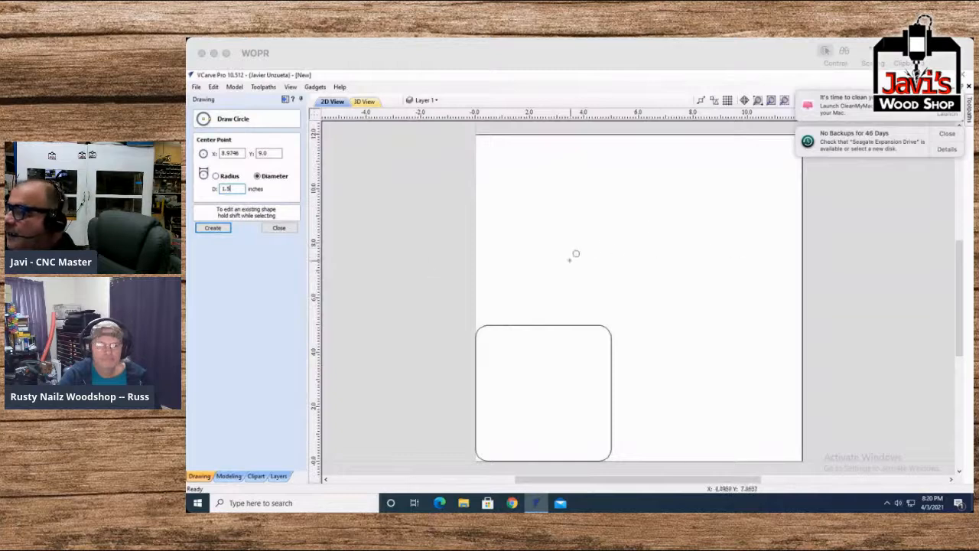
pyautogui.click(562, 202)
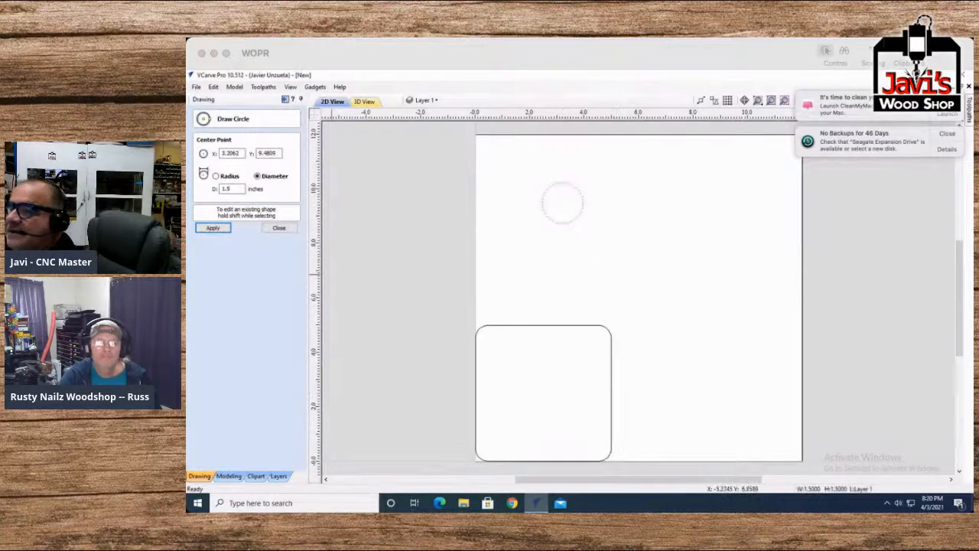
pyautogui.click(277, 227)
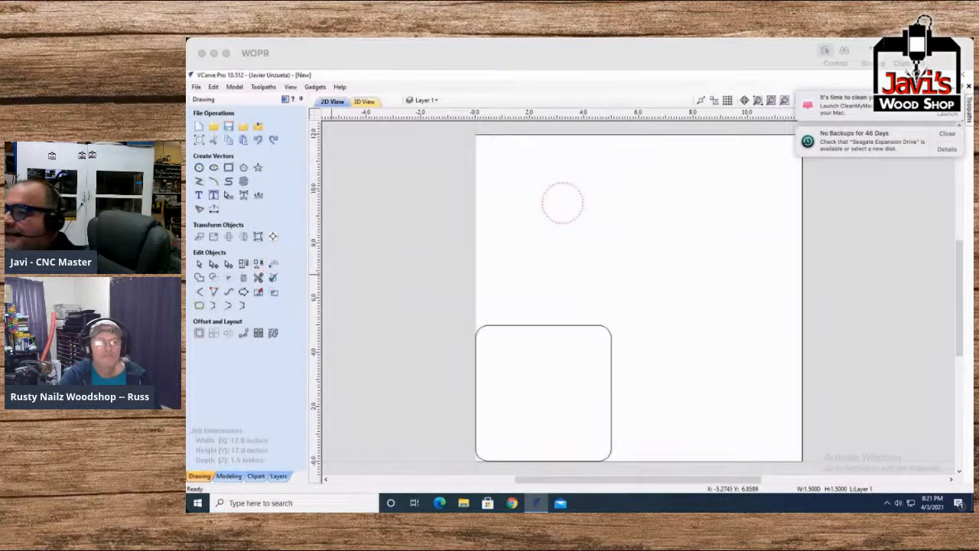
# Step: Try to align the circle and rounded rectangle horizontally by their centers, and undo the alignment
pyautogui.click(273, 236)
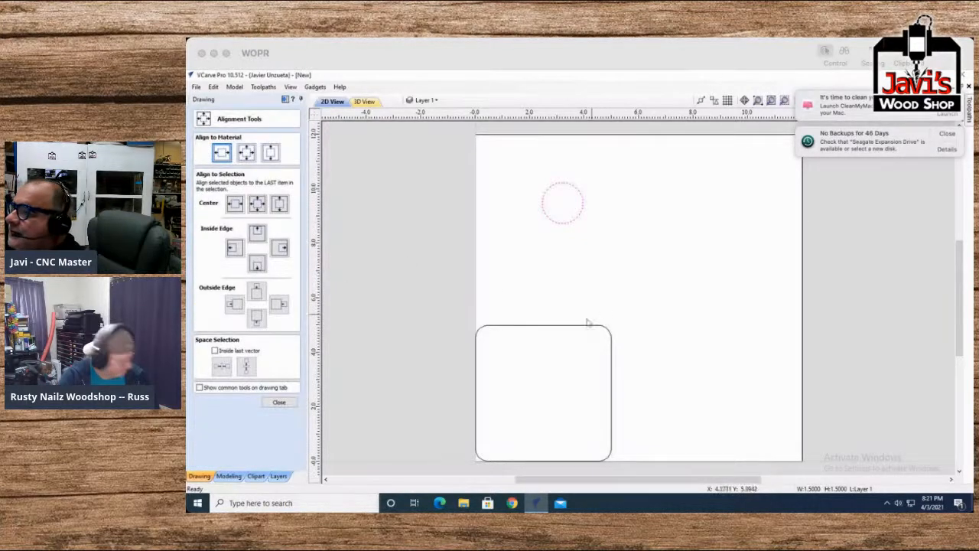
pyautogui.moveTo(562, 361); pyautogui.dragTo(485, 197)
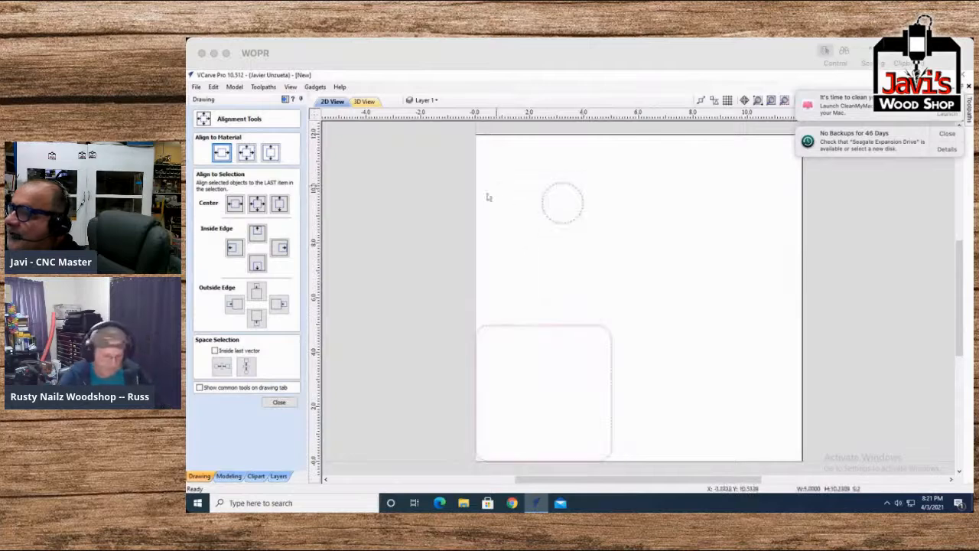
pyautogui.click(235, 203)
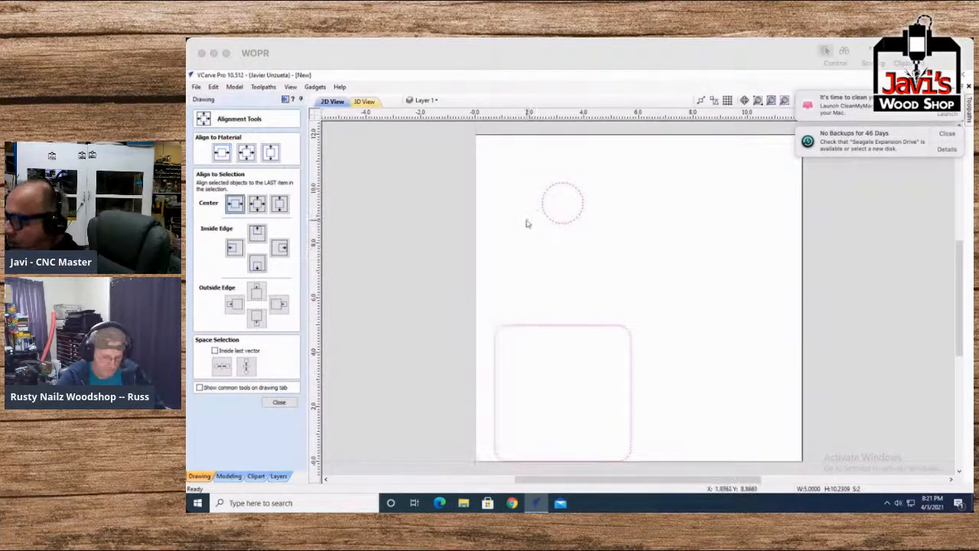
pyautogui.hotkey('ctrl', 'z')
# Step: Select the circle and then the rectangle, center the circle horizontally on the rectangle and align it to the outside top edge
pyautogui.click(619, 274)
pyautogui.click(561, 197)
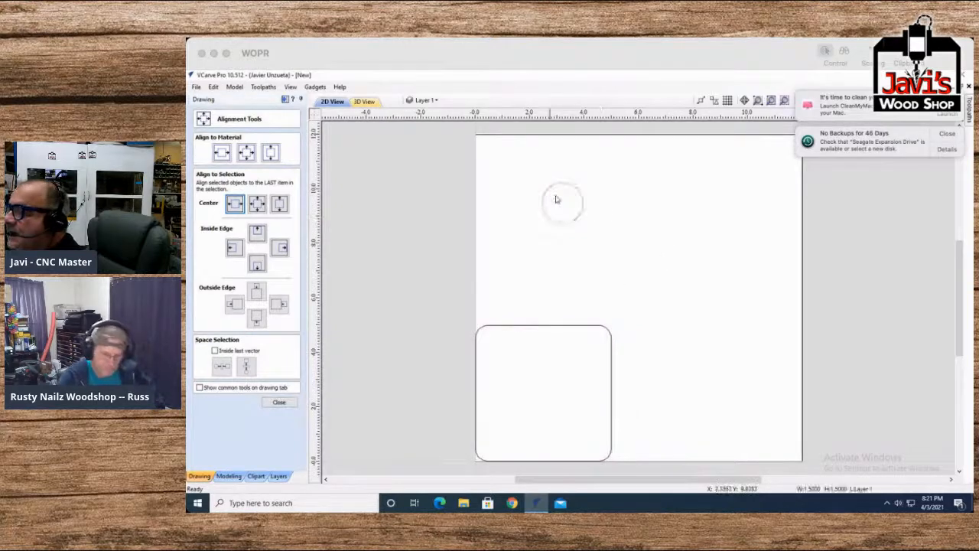
pyautogui.keyDown('shift'); pyautogui.moveTo(650, 394); pyautogui.dragTo(572, 345); pyautogui.keyUp('shift')
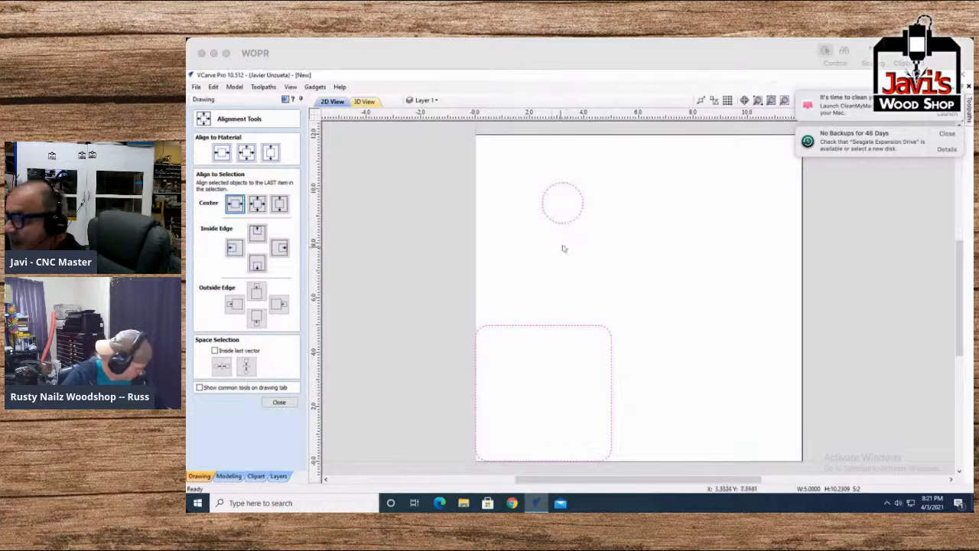
pyautogui.click(234, 203)
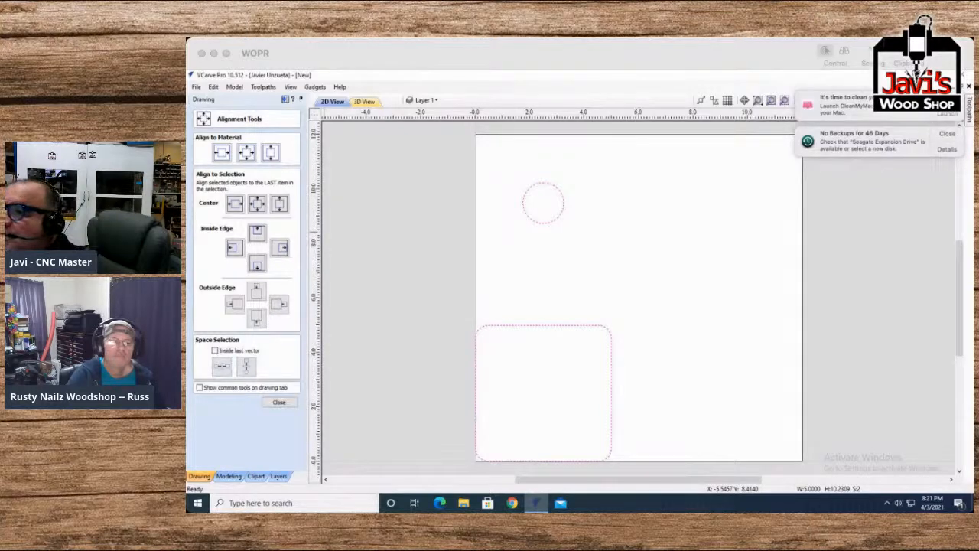
pyautogui.click(257, 292)
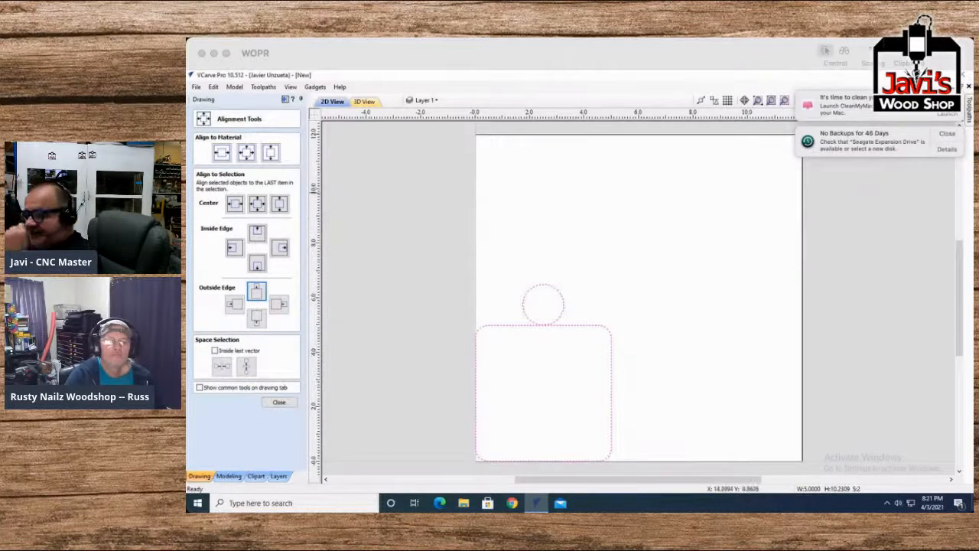
# Step: Delete the circle resting on the rectangle's top edge, keeping the rectangle, and leave the alignment tools
pyautogui.keyDown('shift'); pyautogui.click(559, 327); pyautogui.keyUp('shift')
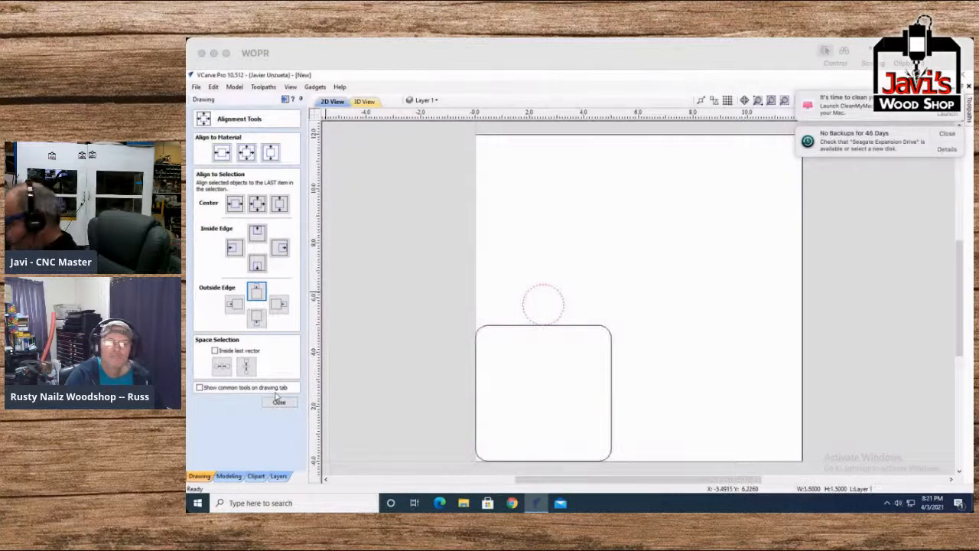
pyautogui.press('Delete')
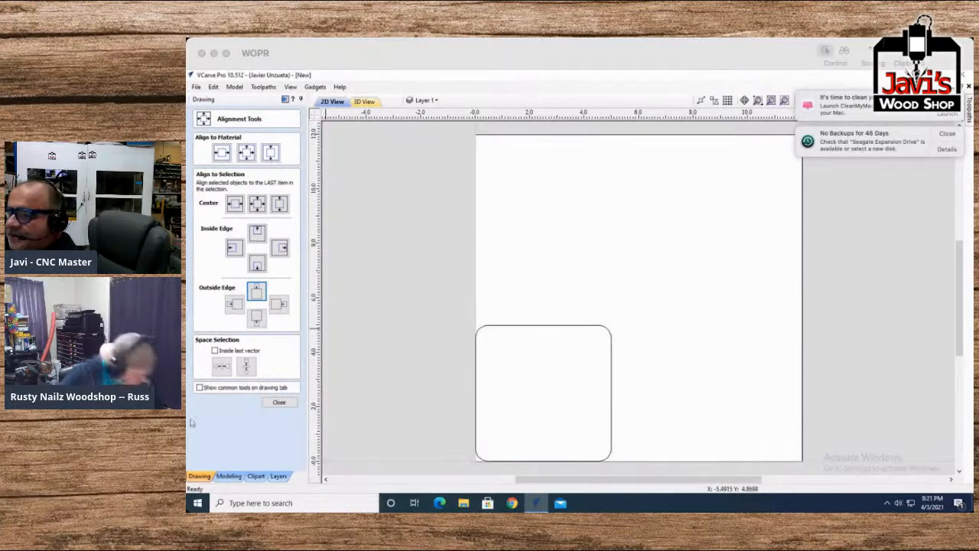
pyautogui.click(280, 402)
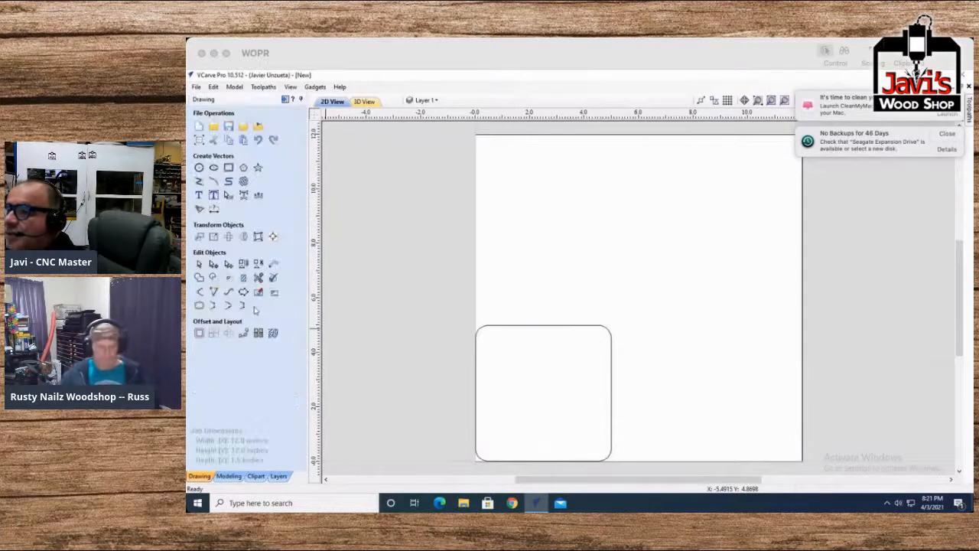
# Step: Draw a 2-inch diameter circle centered at X 2.5, Y 6.5 above the rounded rectangle
pyautogui.click(201, 168)
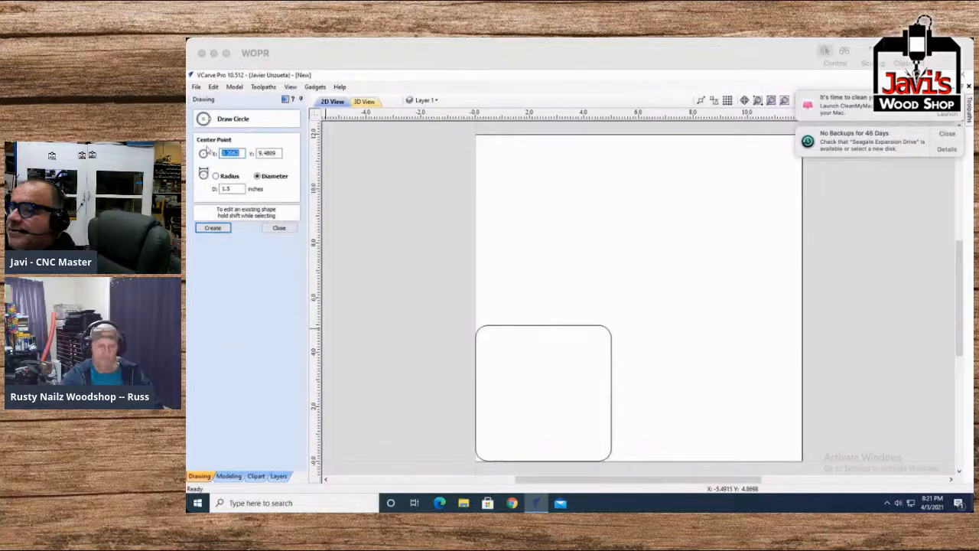
pyautogui.doubleClick(231, 188)
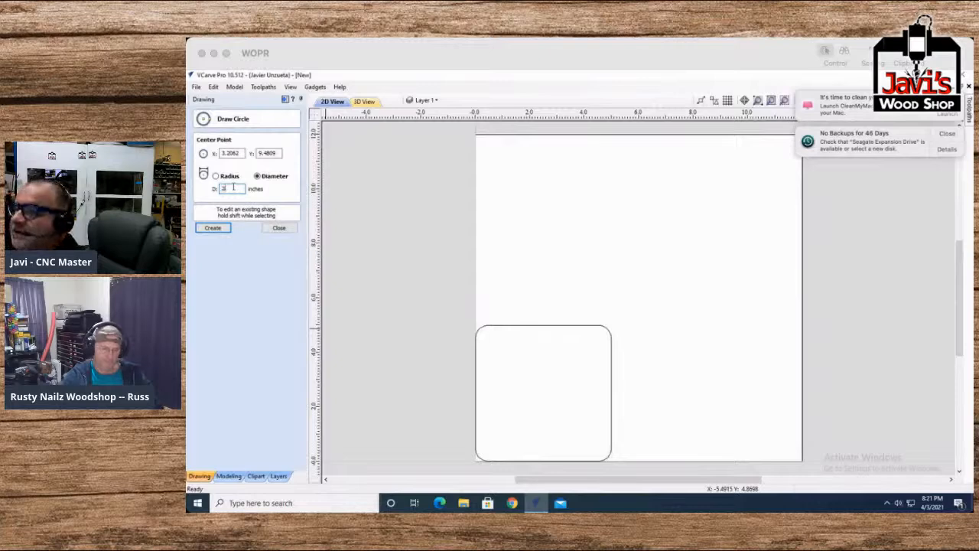
pyautogui.click(219, 227)
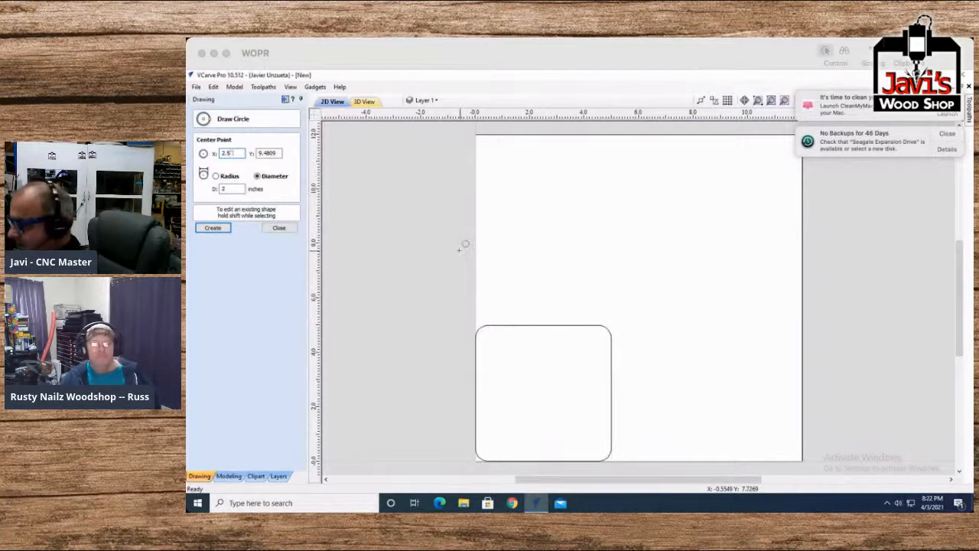
pyautogui.press('Tab')
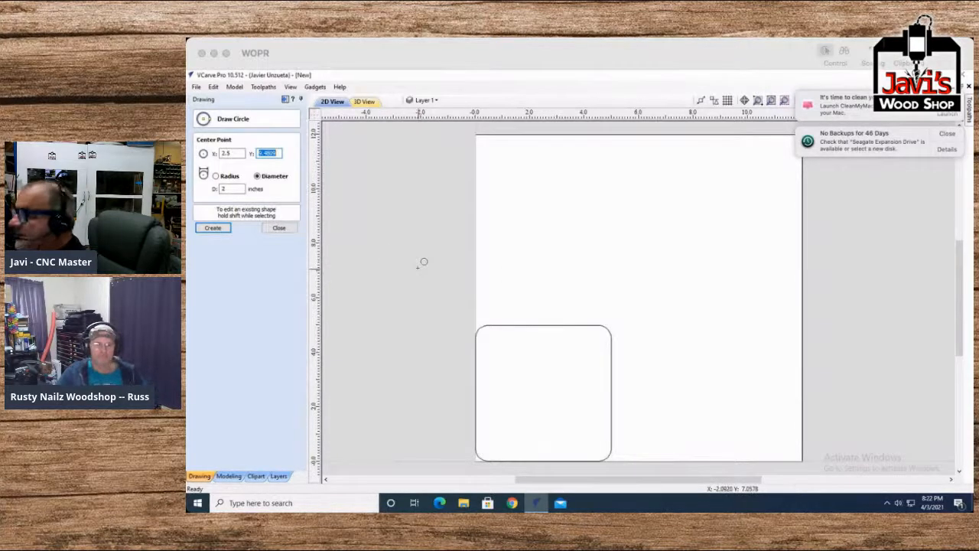
pyautogui.press('Tab')
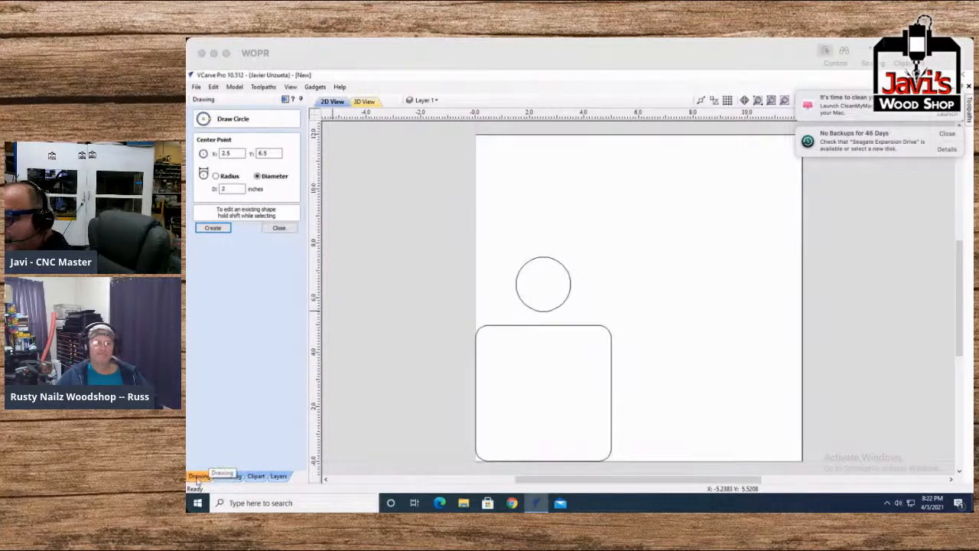
pyautogui.click(279, 228)
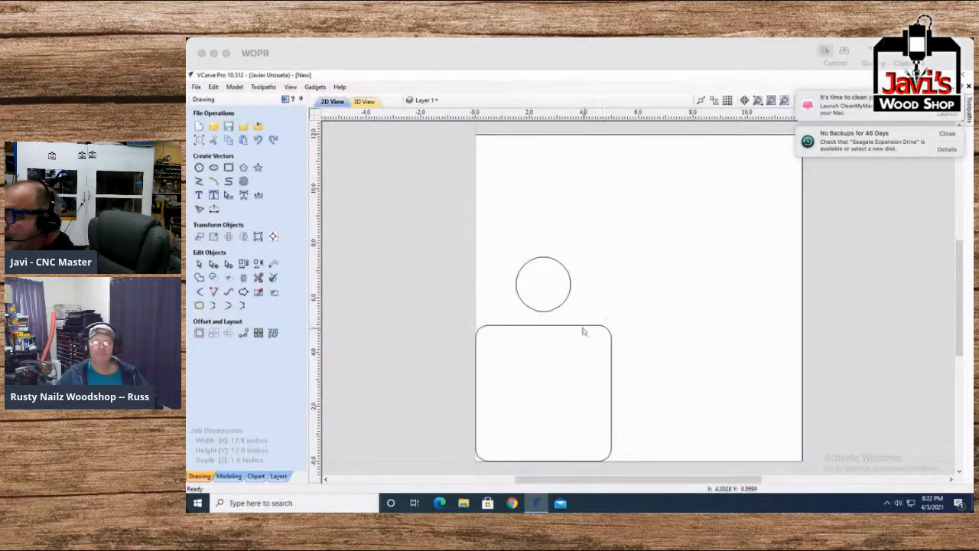
# Step: Try to change the diameter of the circle above the rectangle to 2.5 inches
pyautogui.click(516, 291)
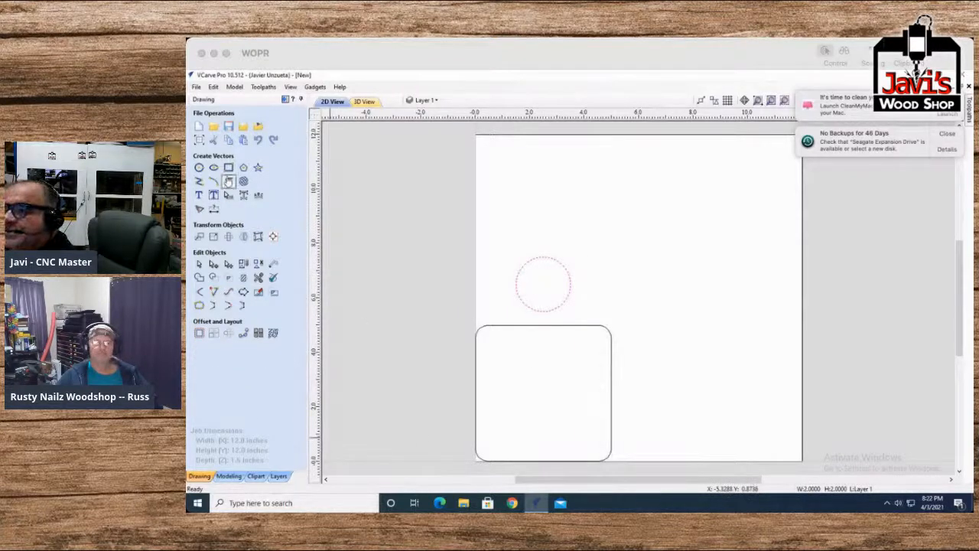
pyautogui.click(199, 168)
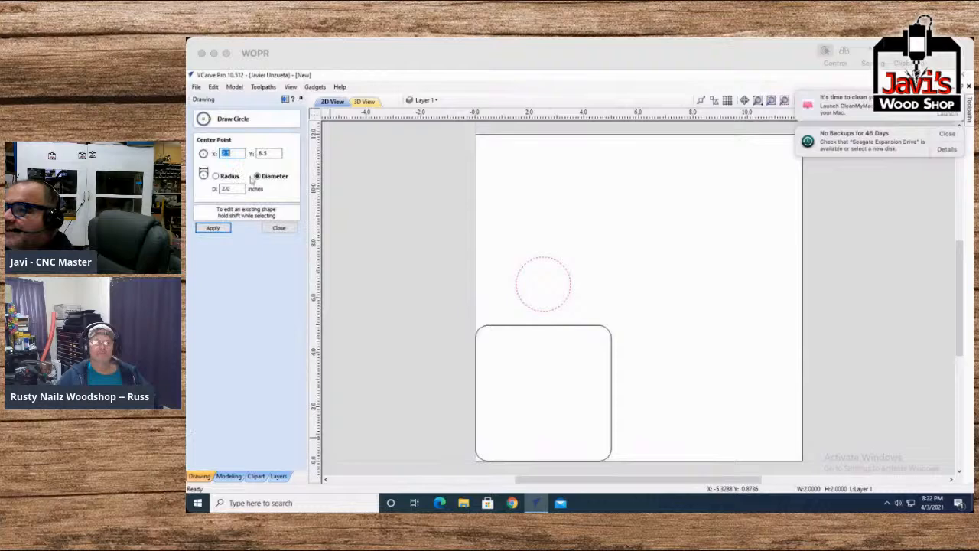
pyautogui.doubleClick(229, 190)
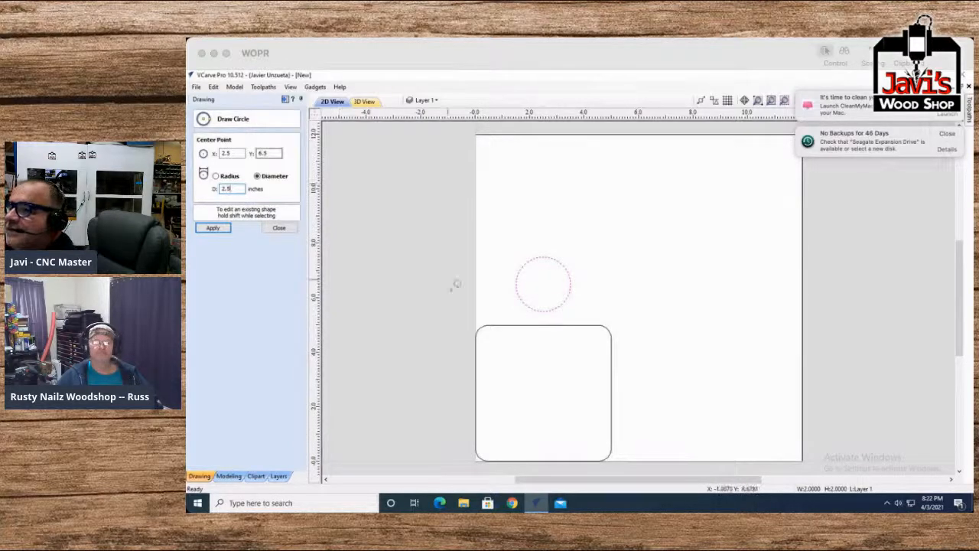
pyautogui.click(213, 228)
pyautogui.click(279, 228)
pyautogui.click(592, 231)
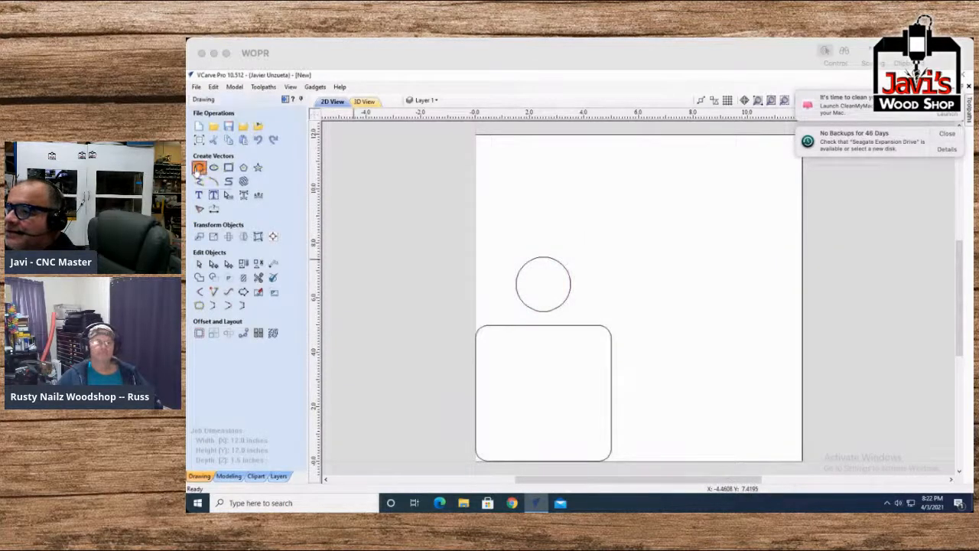
# Step: Try a 2.5-inch diameter circle centered at X 2.5, Y 6.5 around the existing circle, and undo it
pyautogui.click(199, 166)
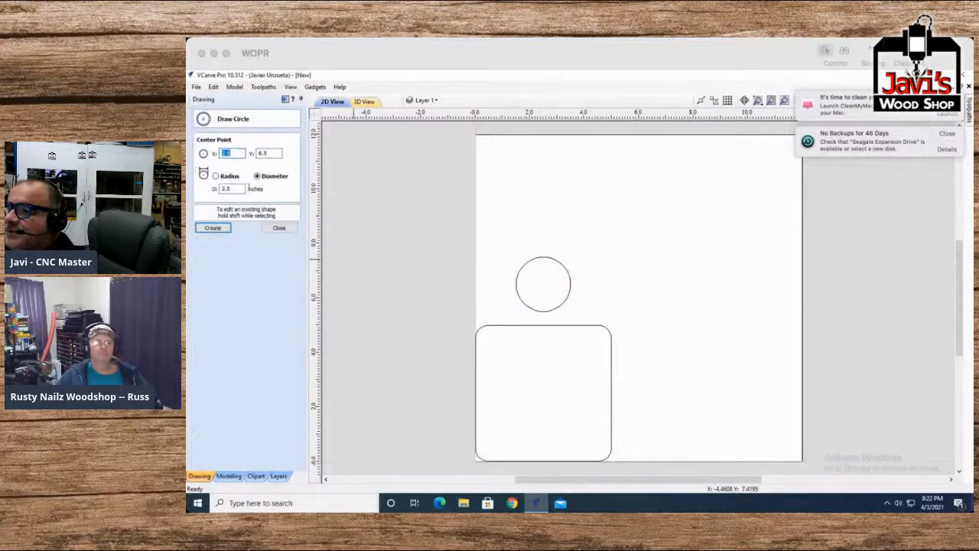
pyautogui.click(215, 228)
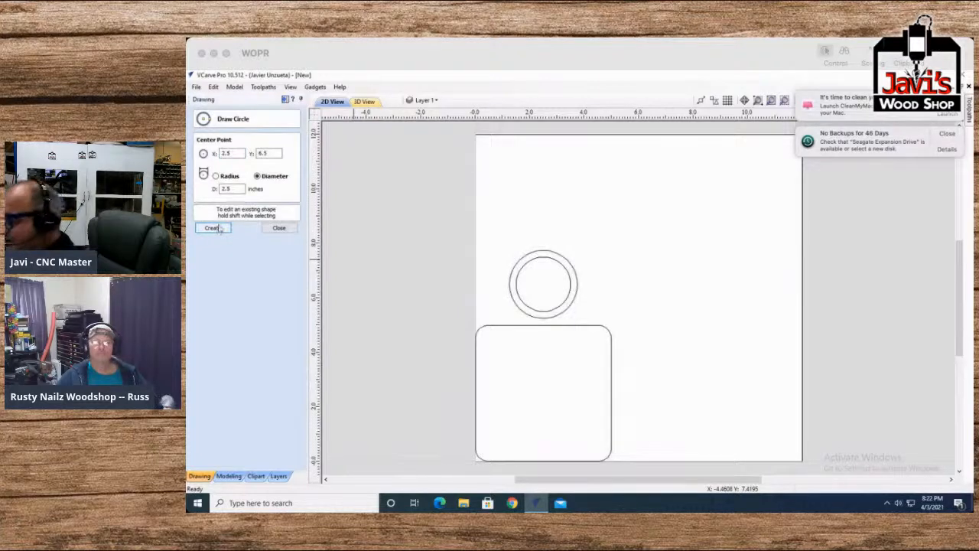
pyautogui.hotkey('ctrl', 'z')
# Step: Try a 3-inch diameter circle centered at X 2.5, Y 6.5, and delete it again, keeping the 2-inch circle
pyautogui.moveTo(237, 189); pyautogui.dragTo(209, 192)
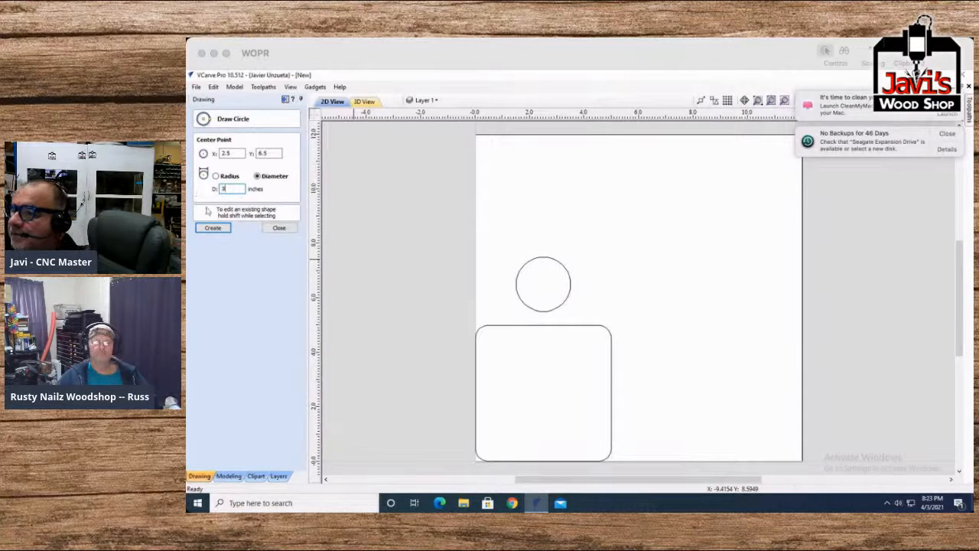
pyautogui.click(208, 228)
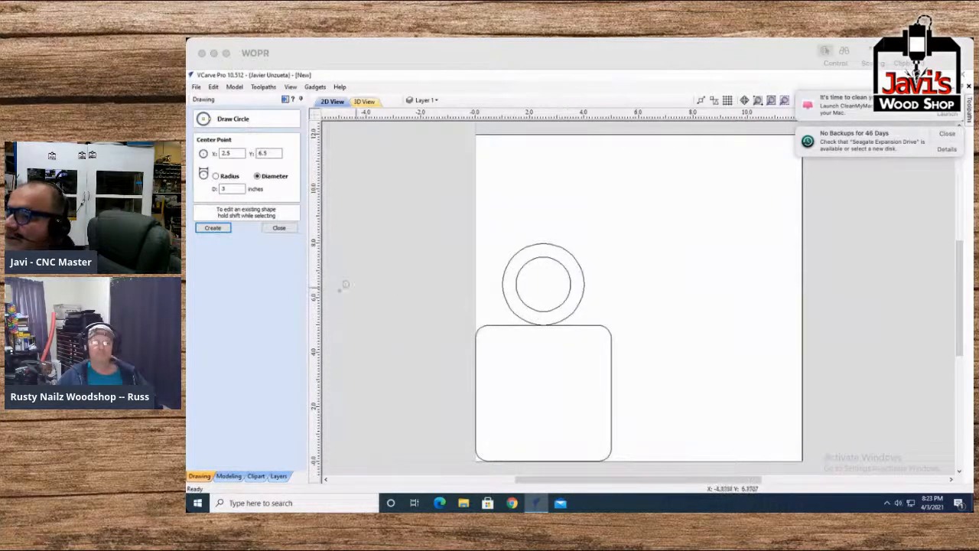
pyautogui.click(278, 227)
pyautogui.click(581, 297)
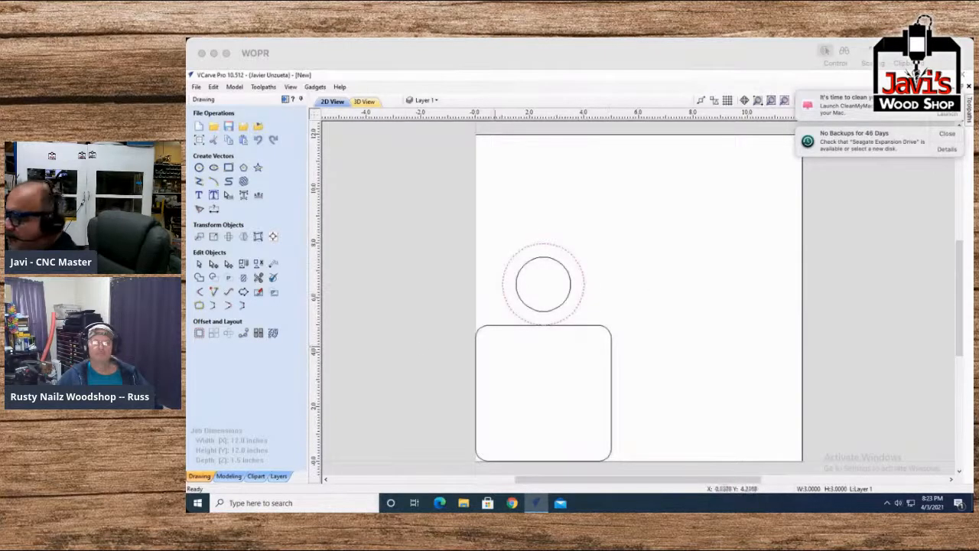
pyautogui.press('Delete')
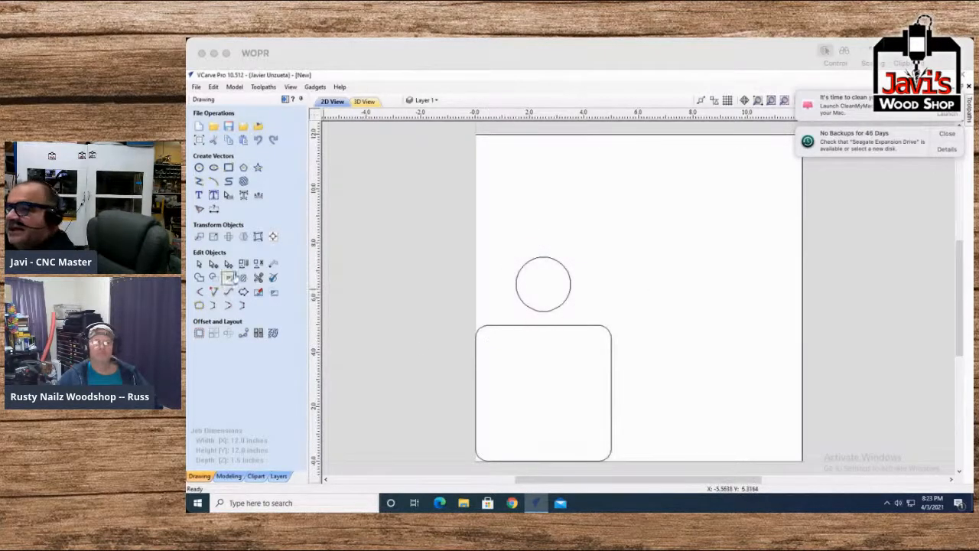
# Step: Draw a 2.5-inch diameter circle centered at X 2.5, Y 6.5 around the 2-inch circle
pyautogui.click(199, 167)
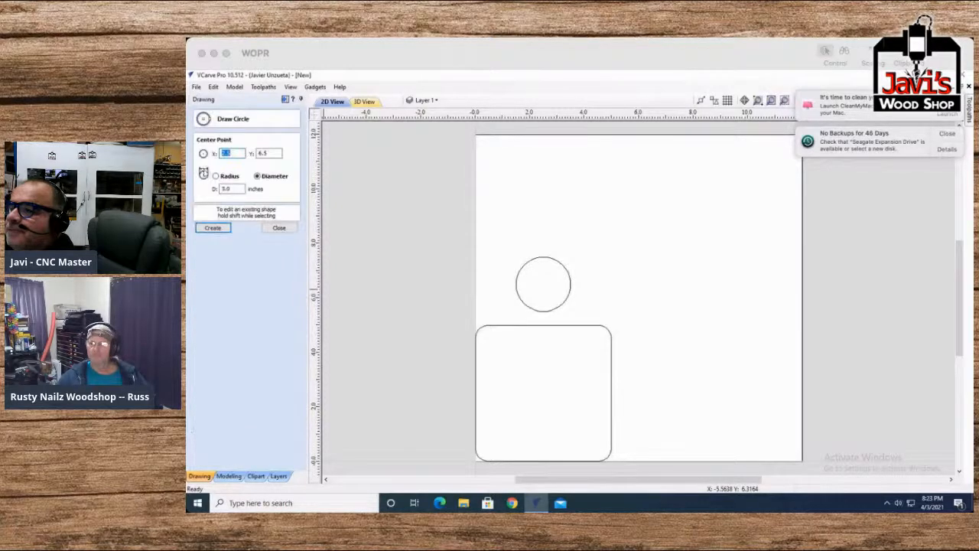
pyautogui.doubleClick(228, 188)
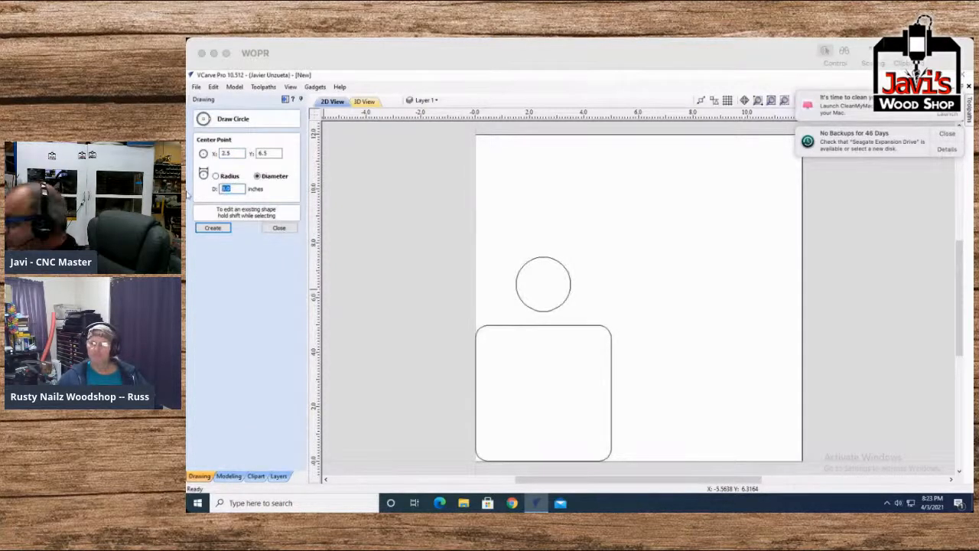
pyautogui.click(213, 227)
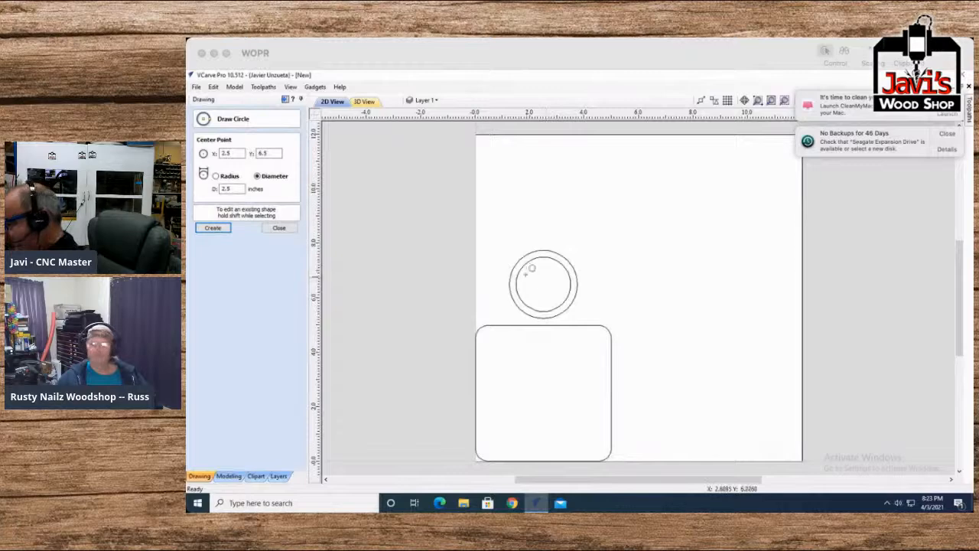
pyautogui.click(277, 228)
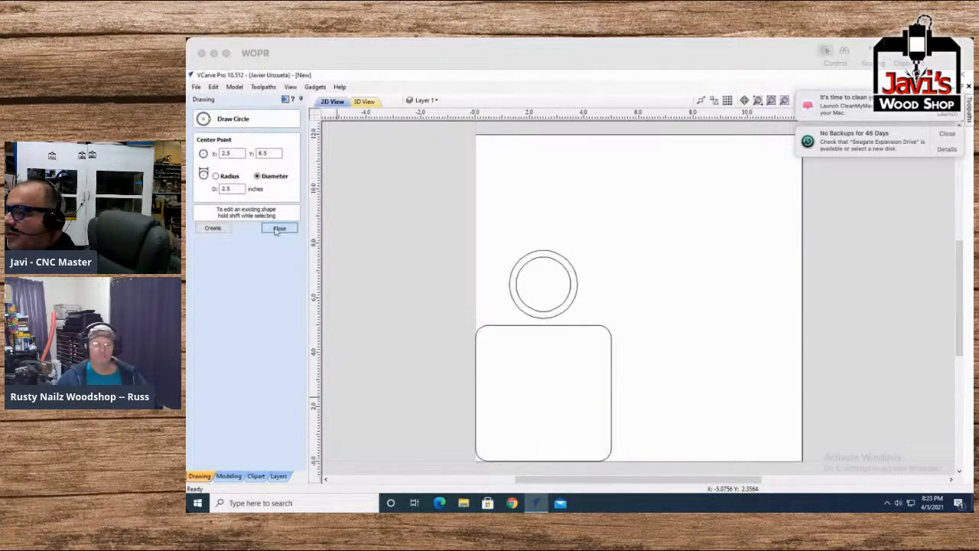
# Step: Delete the inner 2-inch circle, keeping the 2.5-inch circle and the rounded rectangle
pyautogui.click(481, 327)
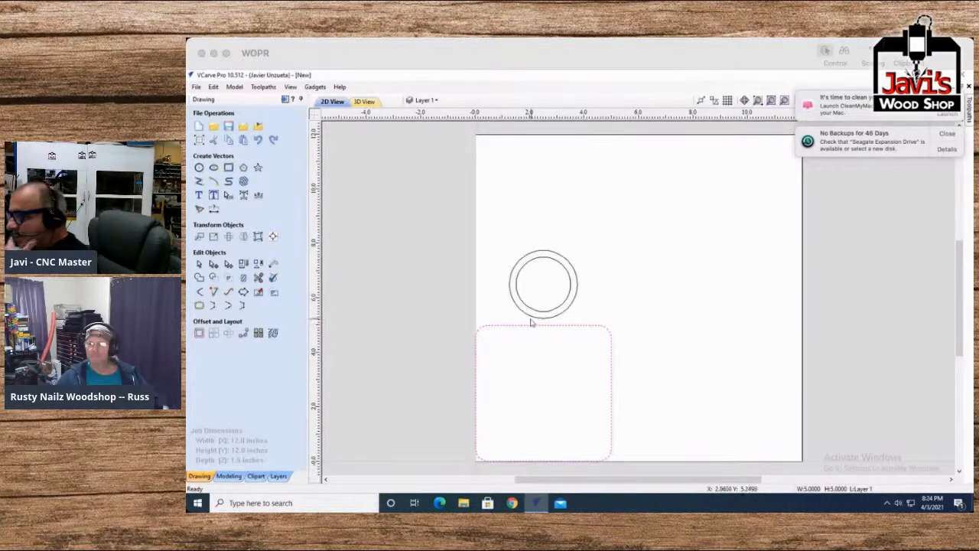
pyautogui.click(621, 318)
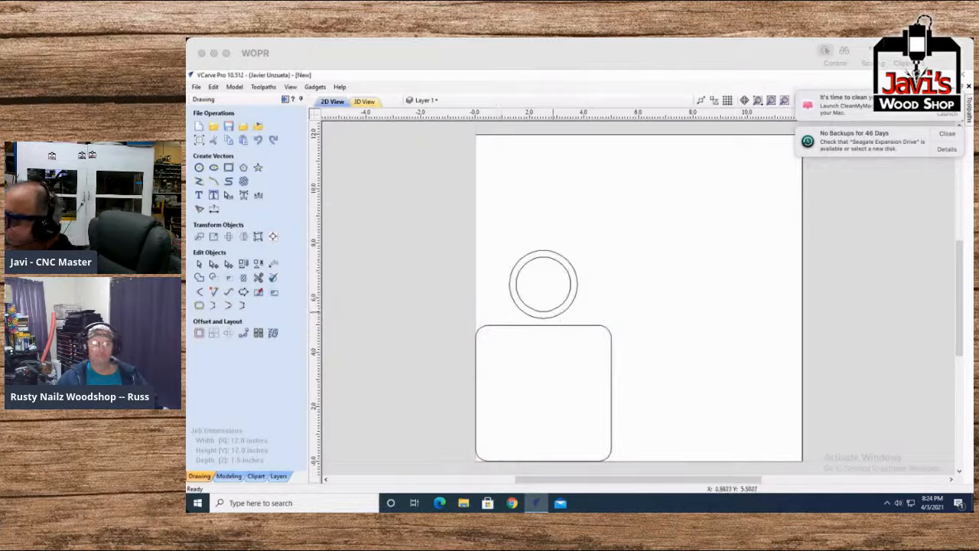
pyautogui.click(556, 309)
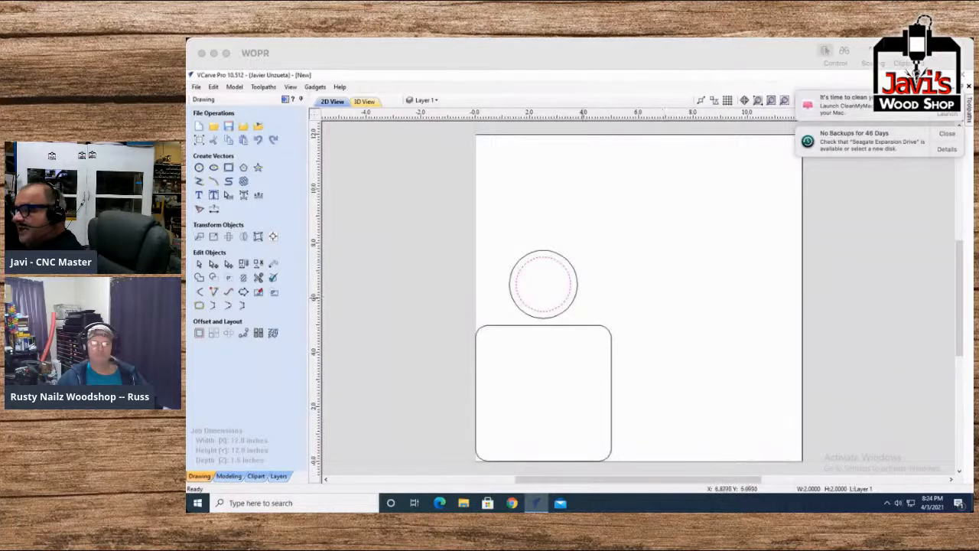
pyautogui.click(585, 310)
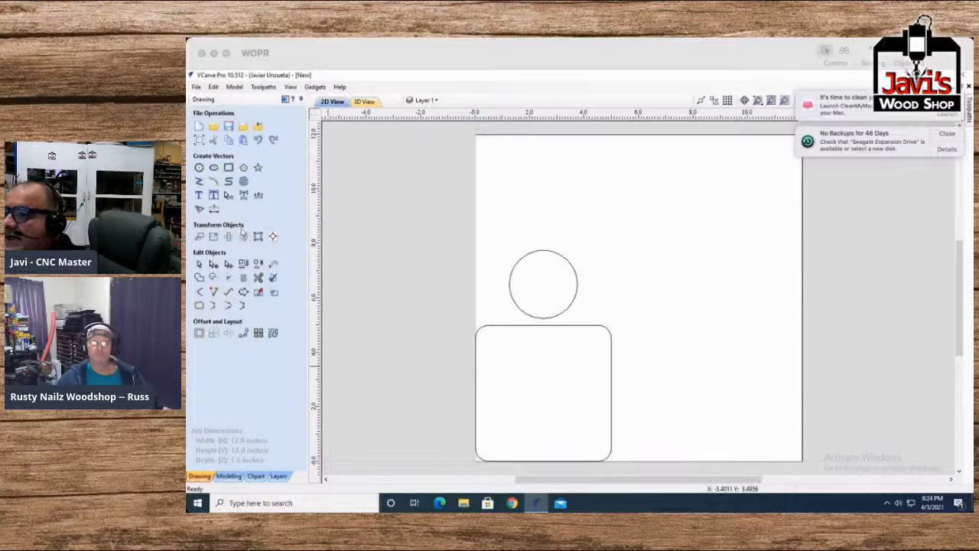
# Step: Try a 1.5-inch diameter circle in the gap between the large circle and the rectangle's right shoulder, and delete it
pyautogui.click(200, 167)
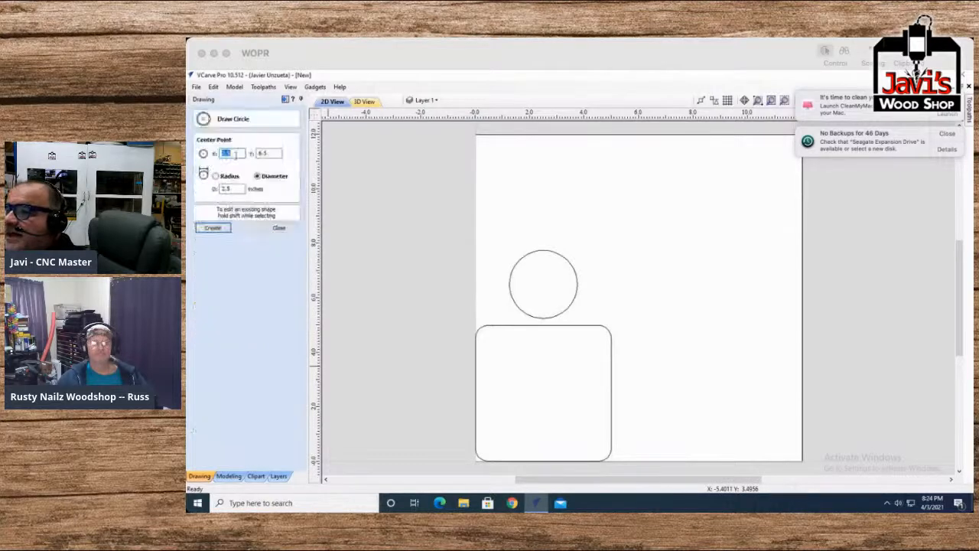
pyautogui.moveTo(237, 189); pyautogui.dragTo(191, 189)
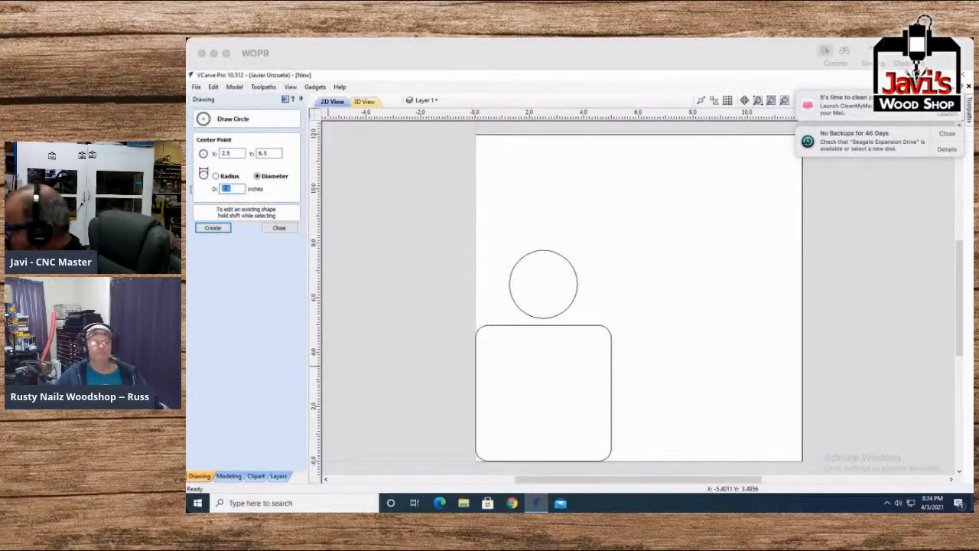
pyautogui.click(206, 228)
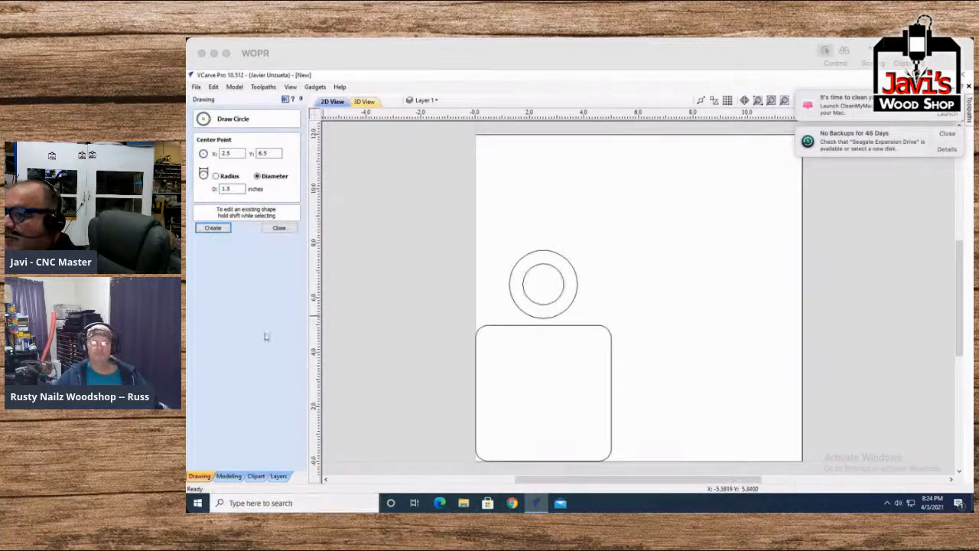
pyautogui.click(277, 228)
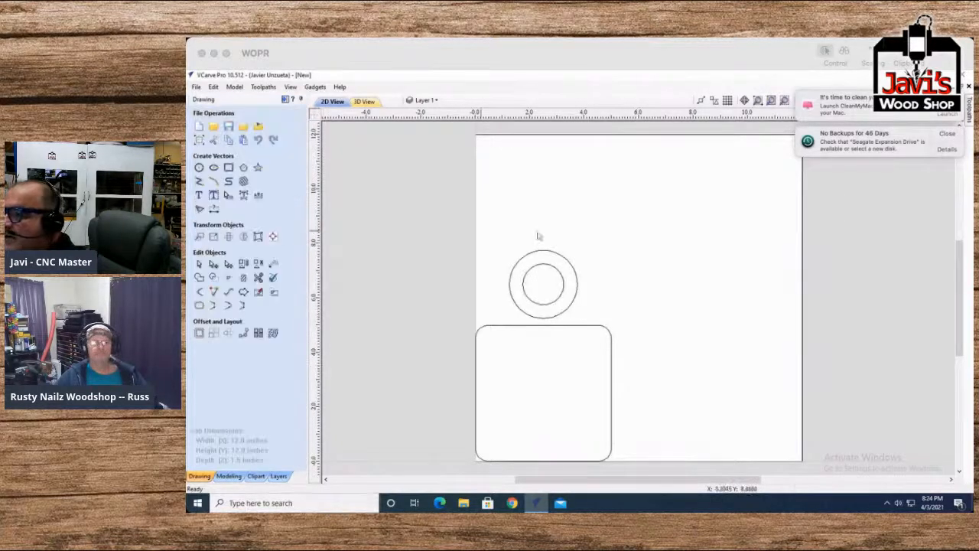
pyautogui.click(553, 306)
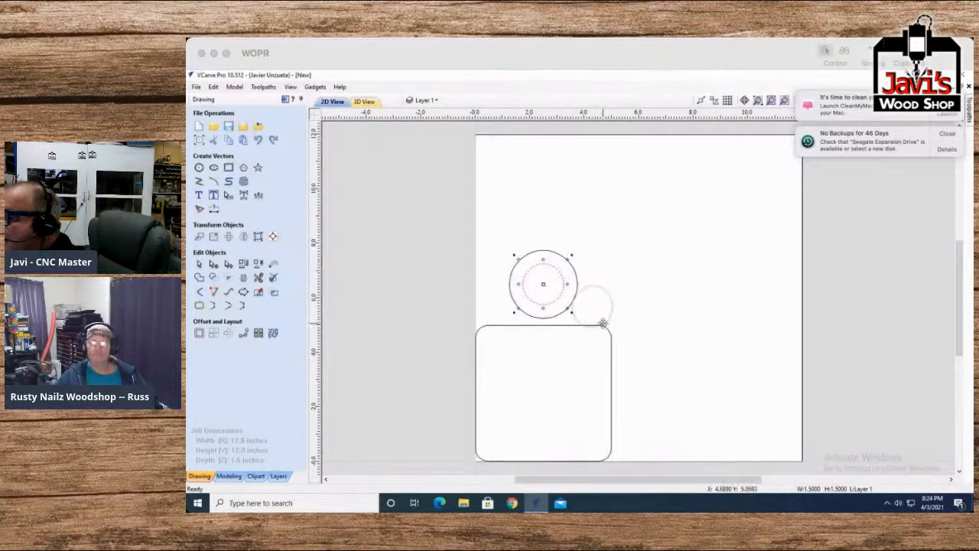
pyautogui.click(603, 322)
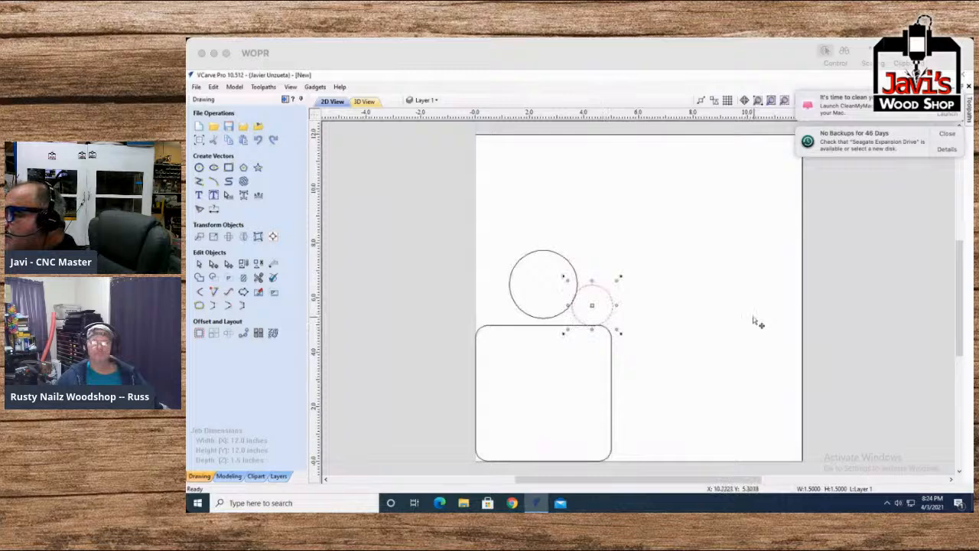
pyautogui.press('Delete')
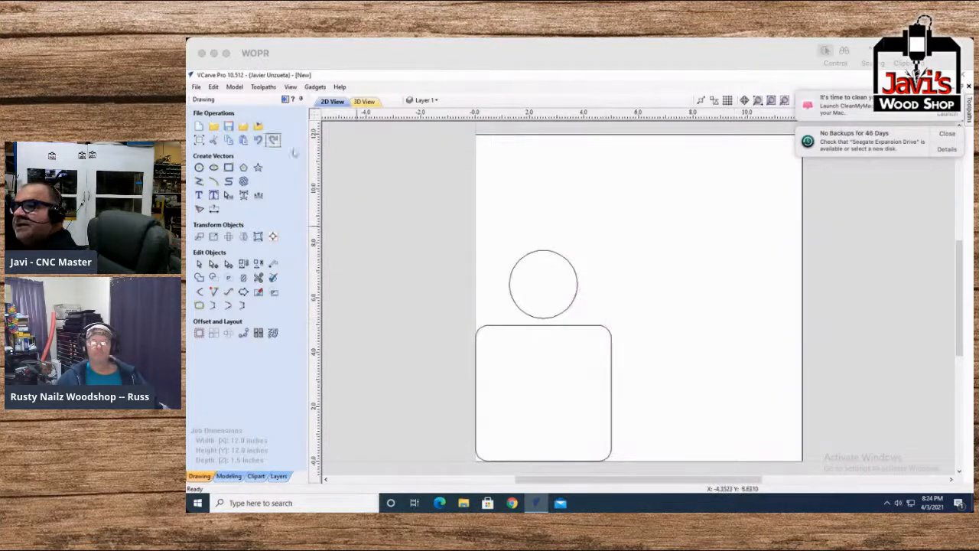
# Step: Draw a 1-inch diameter circle centered at X 2.5, Y 6.5 inside the 2.5-inch circle
pyautogui.click(198, 167)
pyautogui.moveTo(235, 188); pyautogui.dragTo(215, 181)
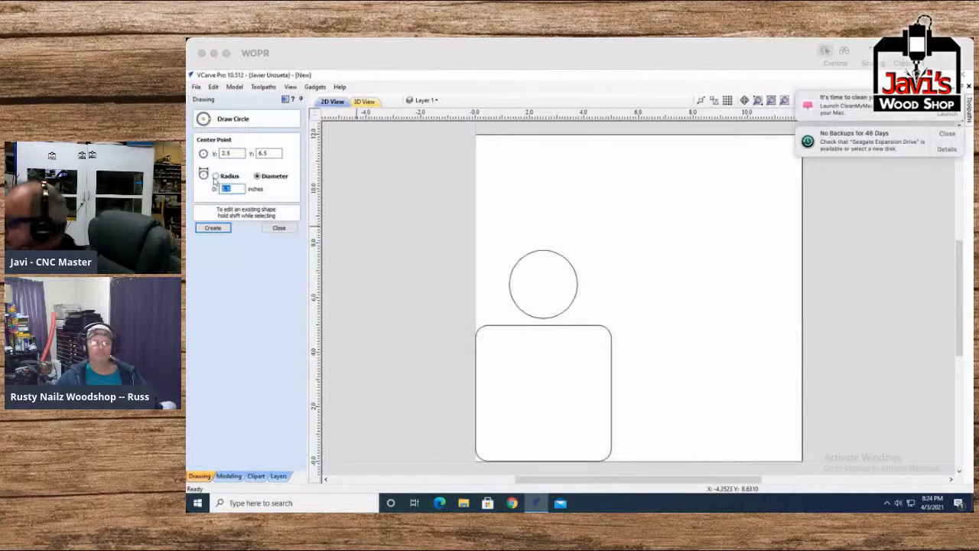
pyautogui.write('1')
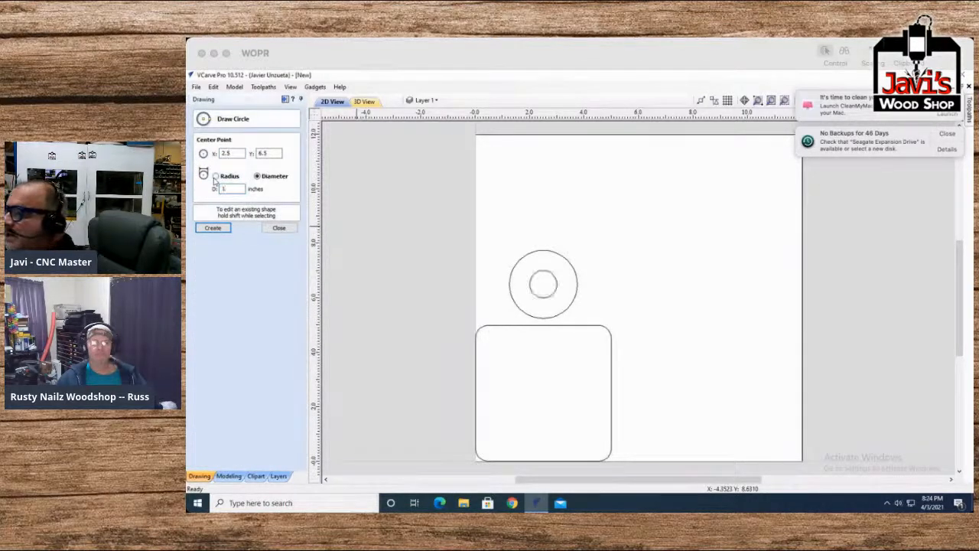
pyautogui.click(280, 227)
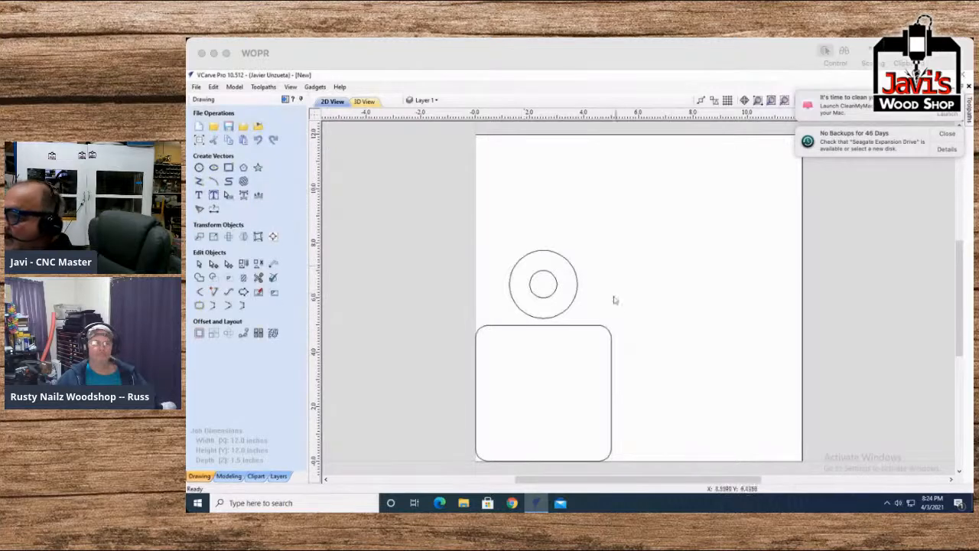
# Step: Move the 1-inch circle into the gap between the large circle's lower right side and the rectangle's top edge
pyautogui.click(552, 292)
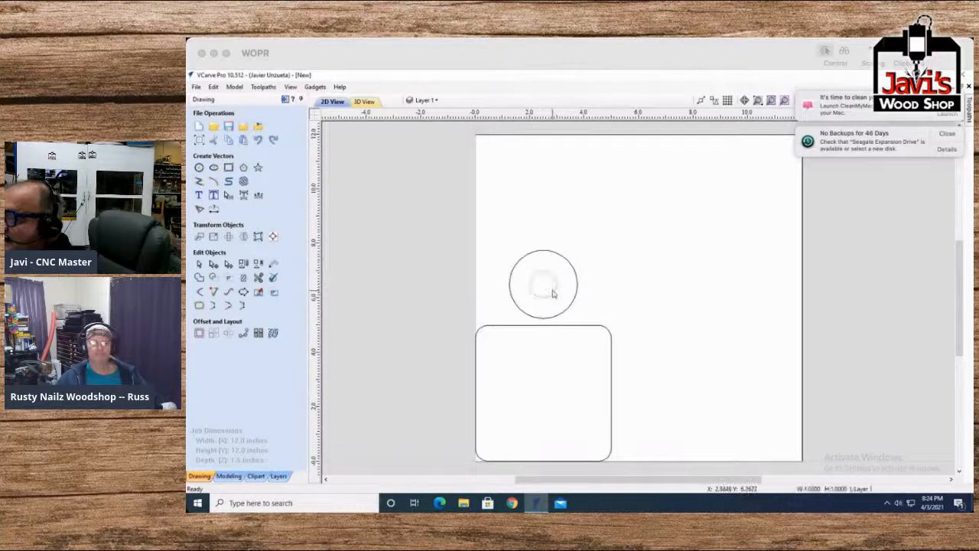
pyautogui.click(553, 292)
pyautogui.moveTo(554, 291); pyautogui.dragTo(591, 318)
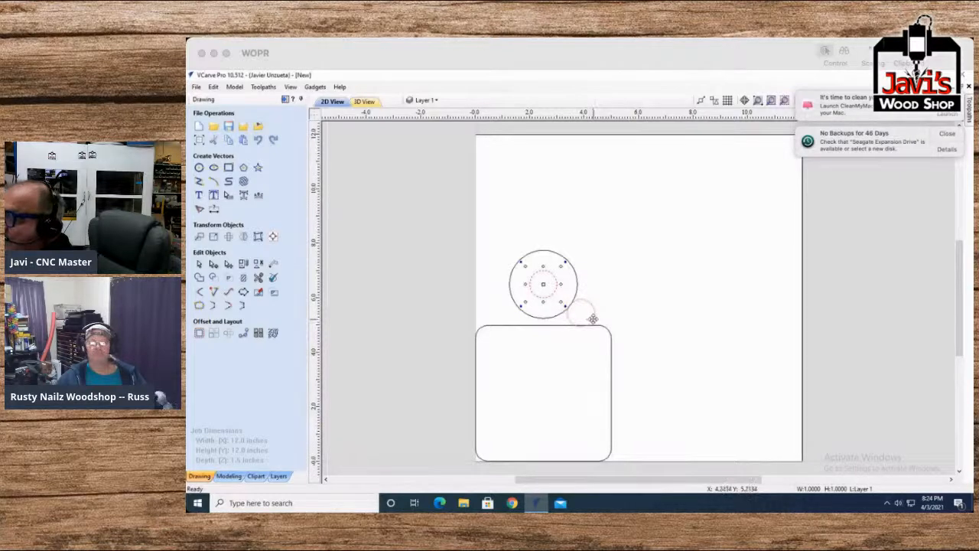
pyautogui.moveTo(592, 318)
pyautogui.mouseDown()
pyautogui.moveTo(581, 322)
pyautogui.moveTo(578, 313)
pyautogui.mouseUp()
# Step: Place a copy of the 1-inch circle straight across in the matching gap on the large circle's left side, and deselect it
pyautogui.press('Left')
pyautogui.press('Left')
pyautogui.press('Left')
pyautogui.press('Left')
pyautogui.press('Left')
pyautogui.press('Left')
pyautogui.press('Left')
pyautogui.press('Left')
pyautogui.press('Left')
pyautogui.press('Left')
pyautogui.press('Left')
pyautogui.press('Left')
pyautogui.press('Left')
pyautogui.press('Left')
pyautogui.press('Left')
pyautogui.press('Left')
pyautogui.press('Left')
pyautogui.press('Left')
pyautogui.press('Left')
pyautogui.press('Left')
pyautogui.press('Left')
pyautogui.press('Left')
pyautogui.press('Left')
pyautogui.press('Left')
pyautogui.press('Left')
pyautogui.press('Left')
pyautogui.press('Left')
pyautogui.press('Left')
pyautogui.press('Left')
pyautogui.press('Left')
pyautogui.press('Left')
pyautogui.press('Left')
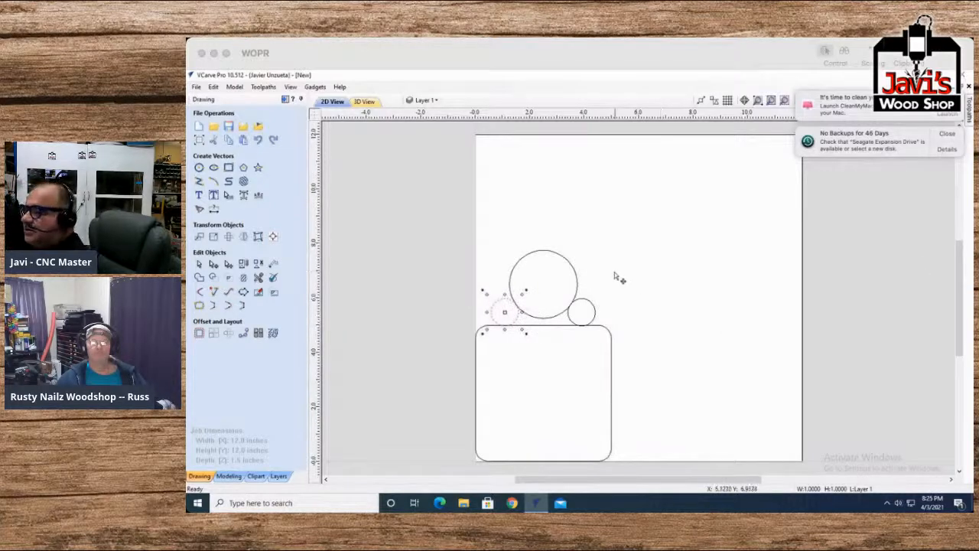
pyautogui.click(632, 291)
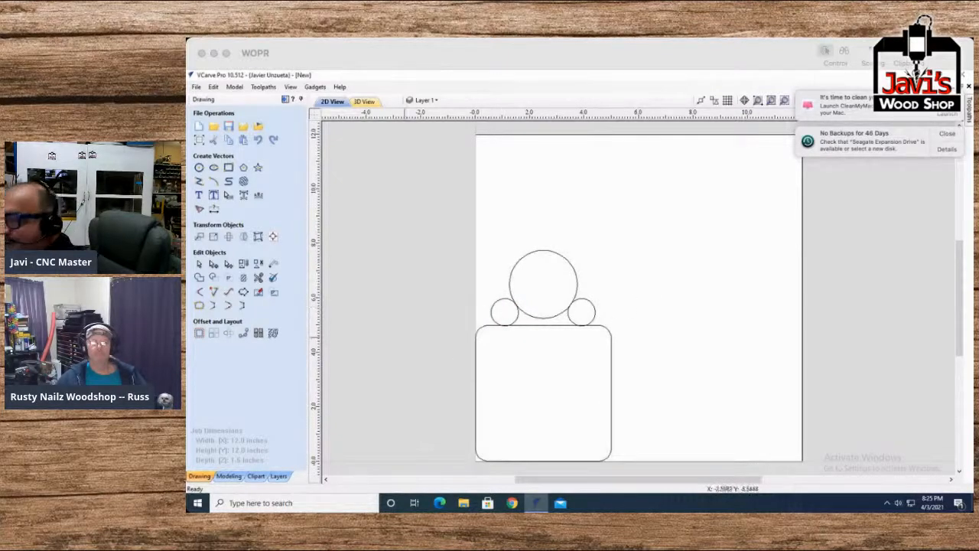
# Step: Trim the outer arcs of both small circles and the overlapping inner segments to leave one head-and-shoulders outline with curved necks
pyautogui.click(258, 277)
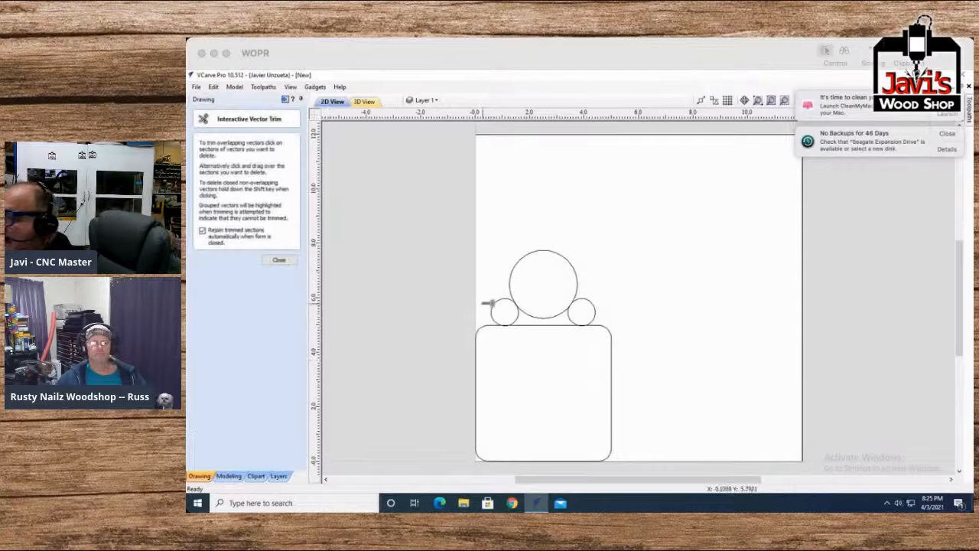
pyautogui.click(494, 304)
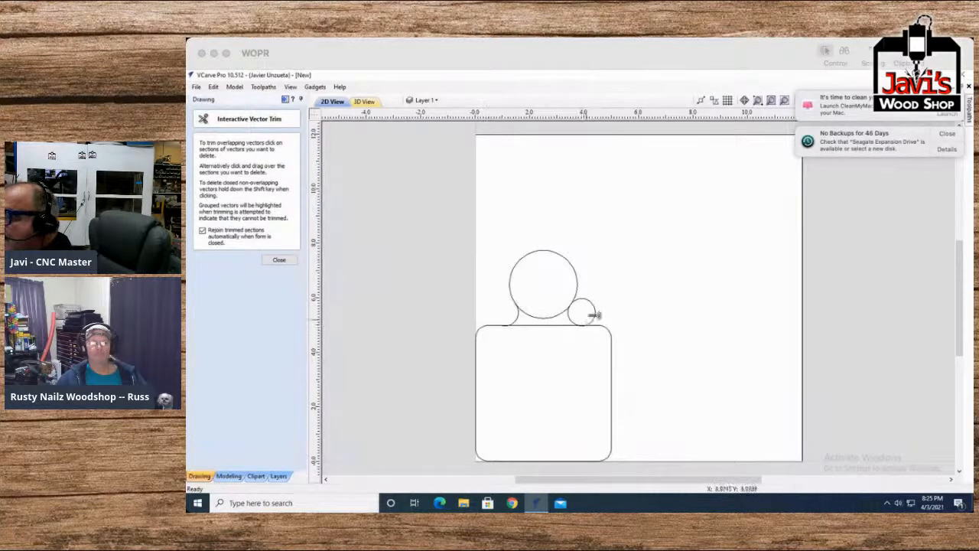
pyautogui.click(596, 309)
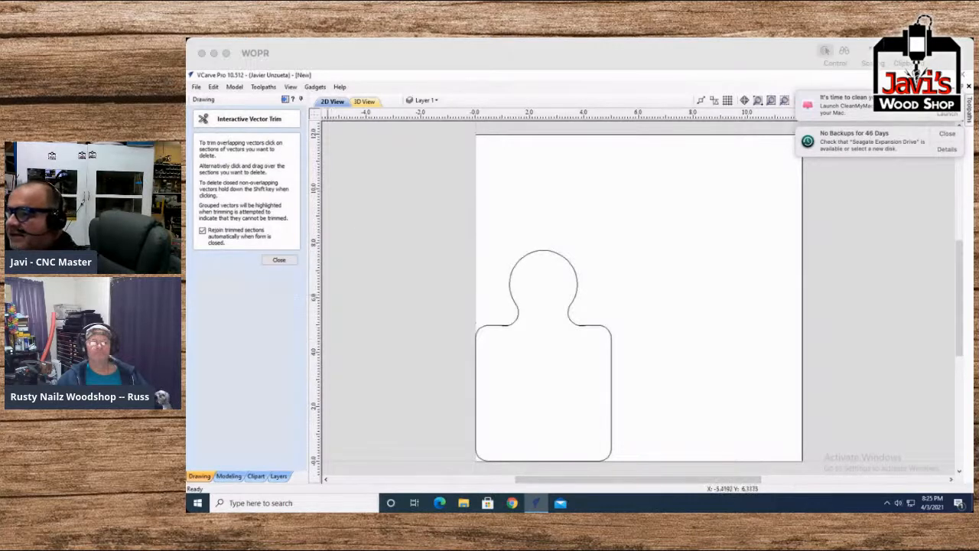
pyautogui.click(278, 261)
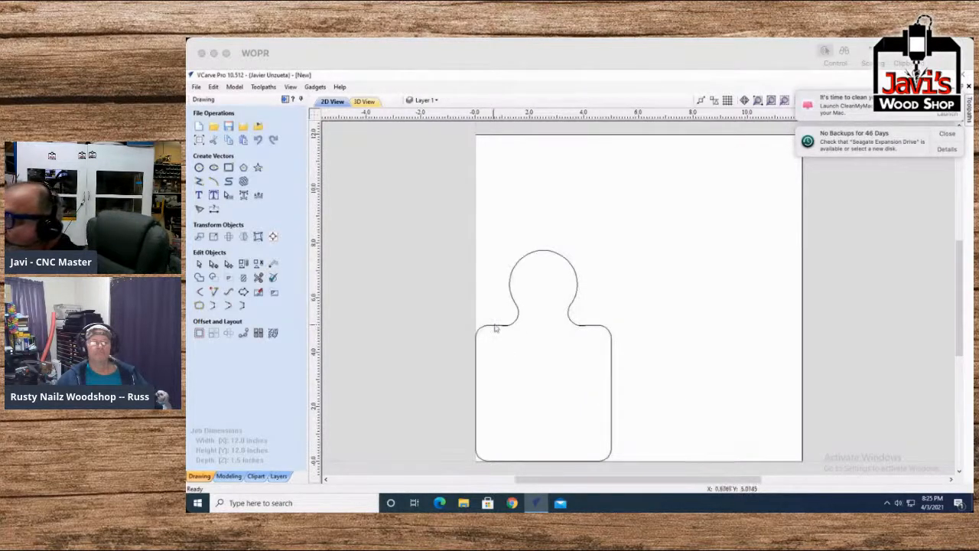
# Step: Trim away the leftover arc sliver below the left shoulder line where the small circle meets the rectangle
pyautogui.scroll(5, 517, 329)
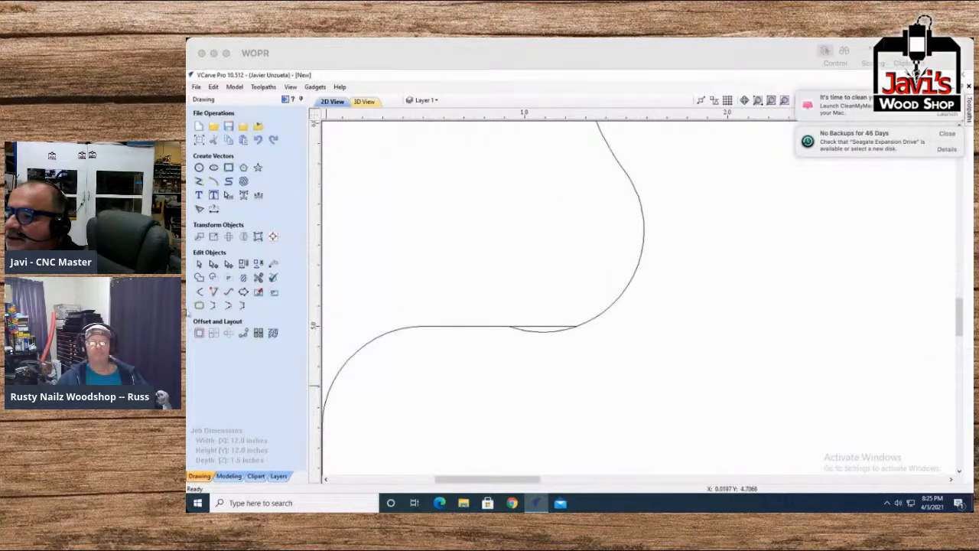
pyautogui.click(546, 329)
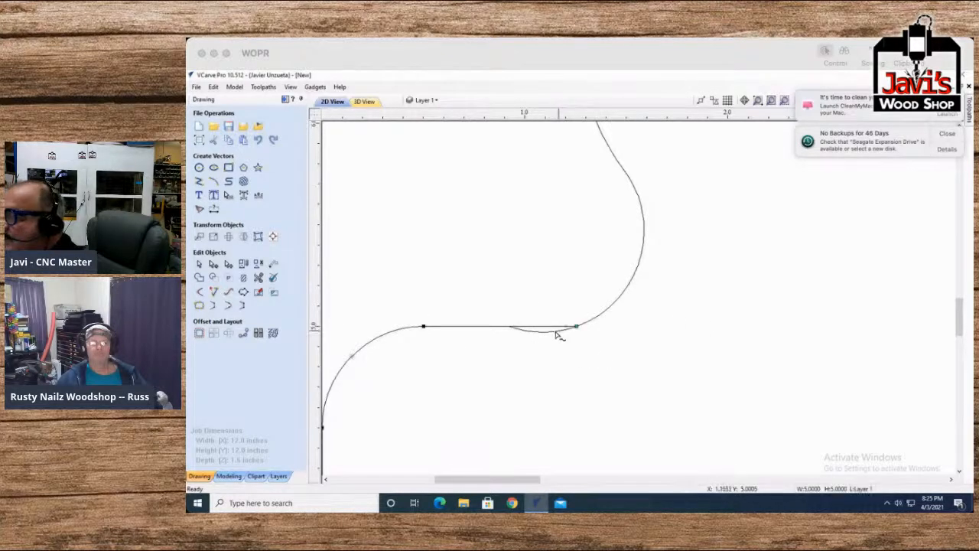
pyautogui.click(259, 291)
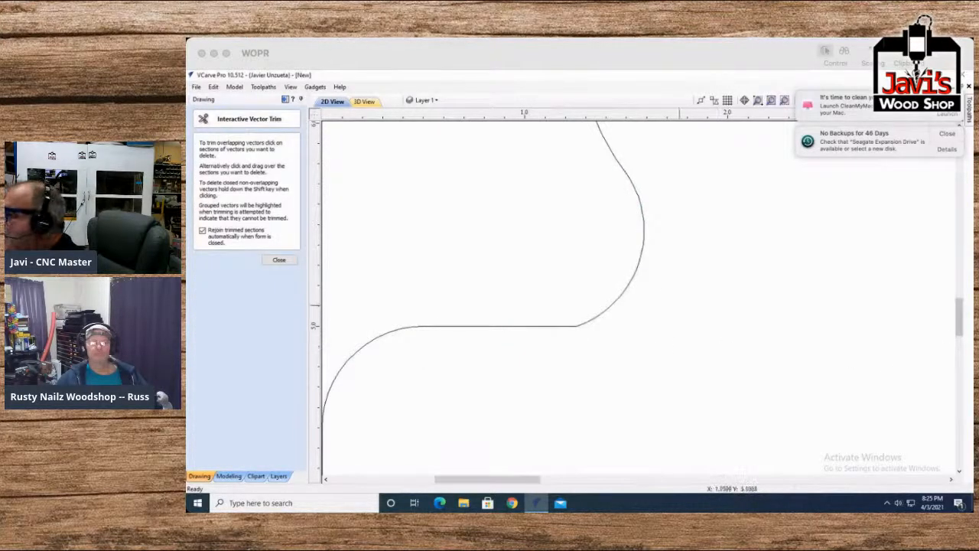
# Step: Trim away the leftover arc sliver where the left neck curve meets the large head circle
pyautogui.scroll(3, 620, 162)
pyautogui.scroll(2, 624, 166)
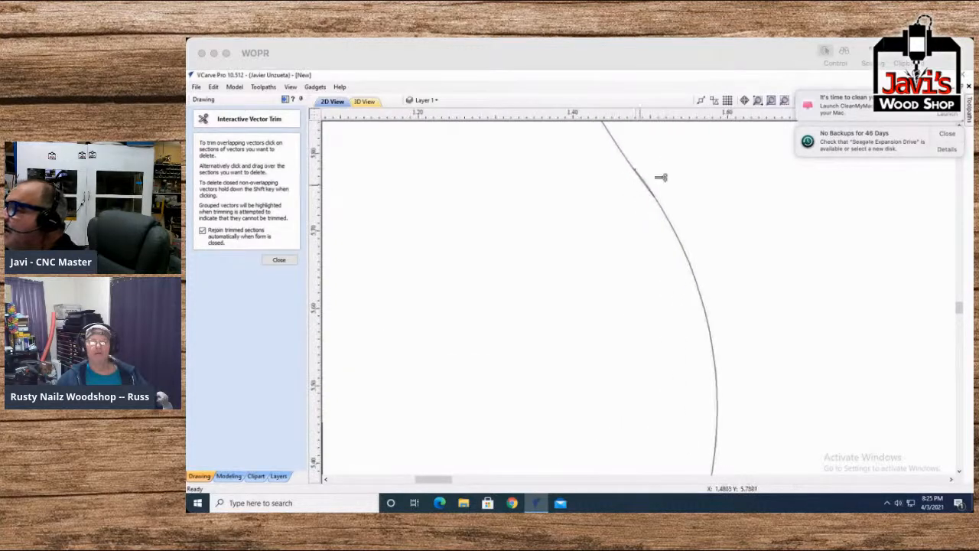
pyautogui.scroll(4, 662, 177)
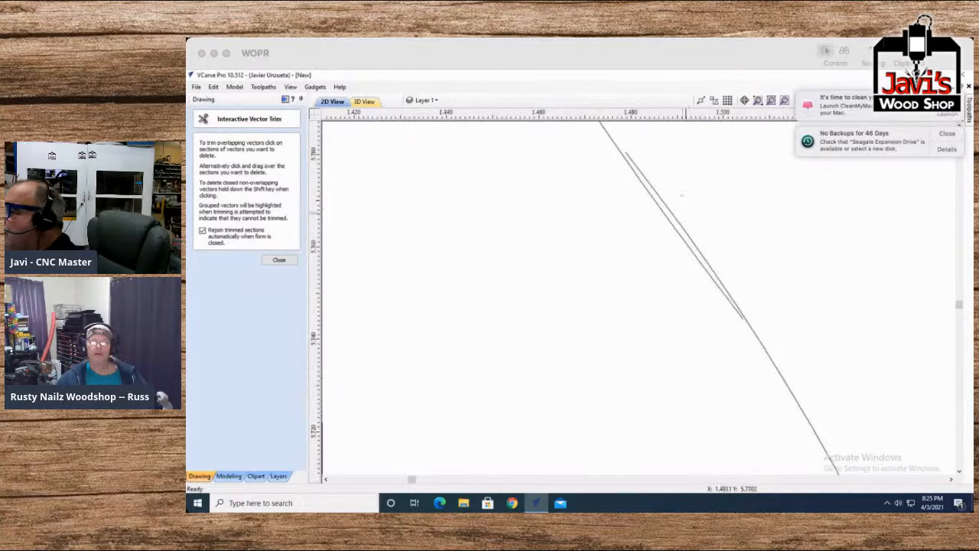
pyautogui.click(706, 258)
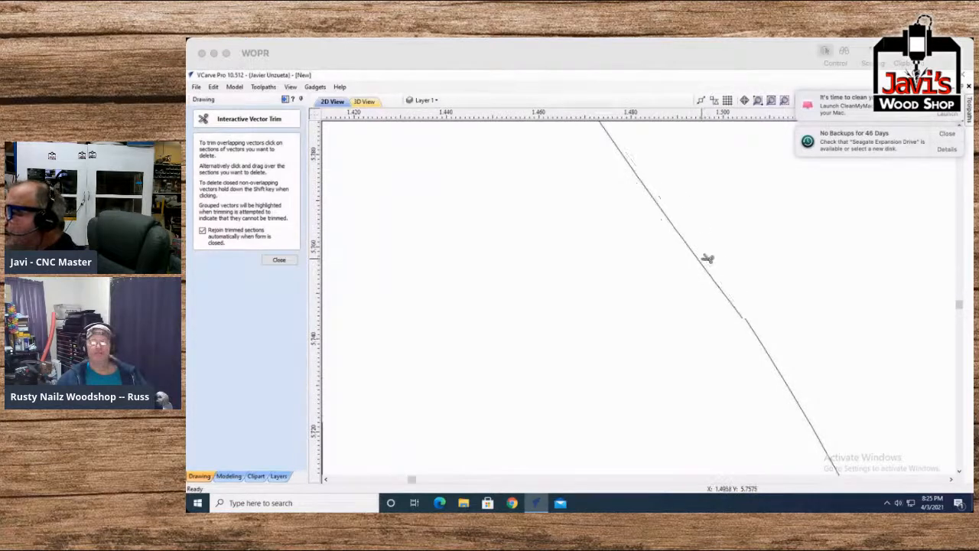
pyautogui.scroll(-5, 778, 408)
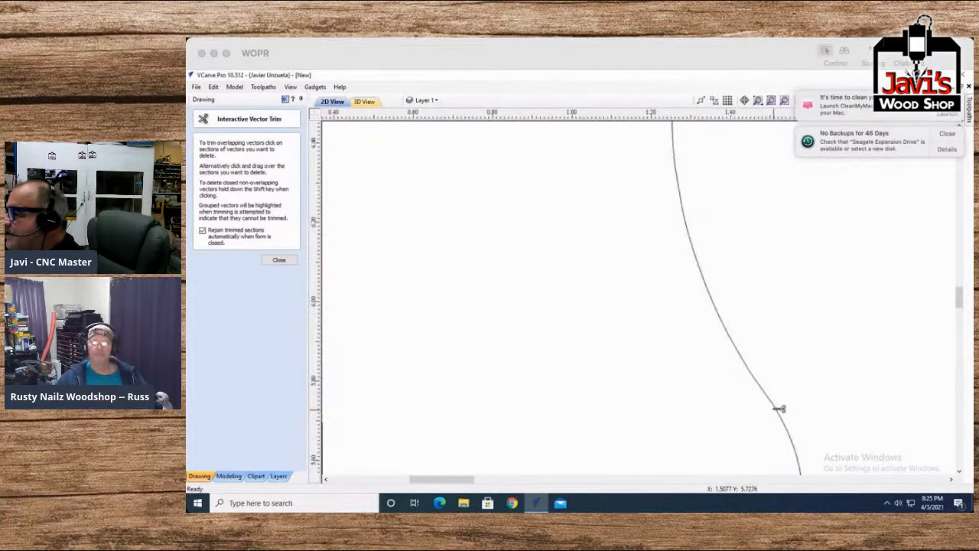
pyautogui.scroll(-5, 778, 409)
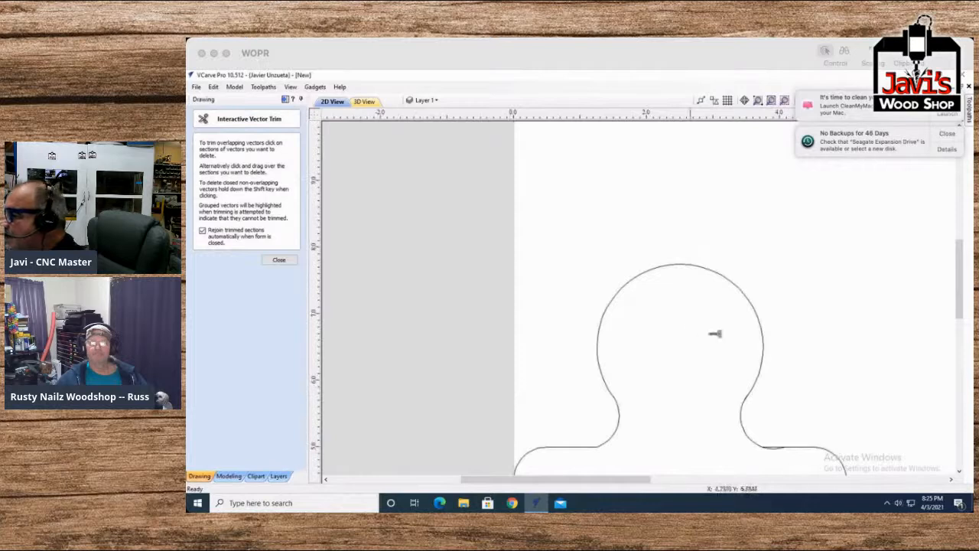
# Step: Trim away the matching arc sliver where the right neck curve meets the large head circle
pyautogui.scroll(5, 749, 395)
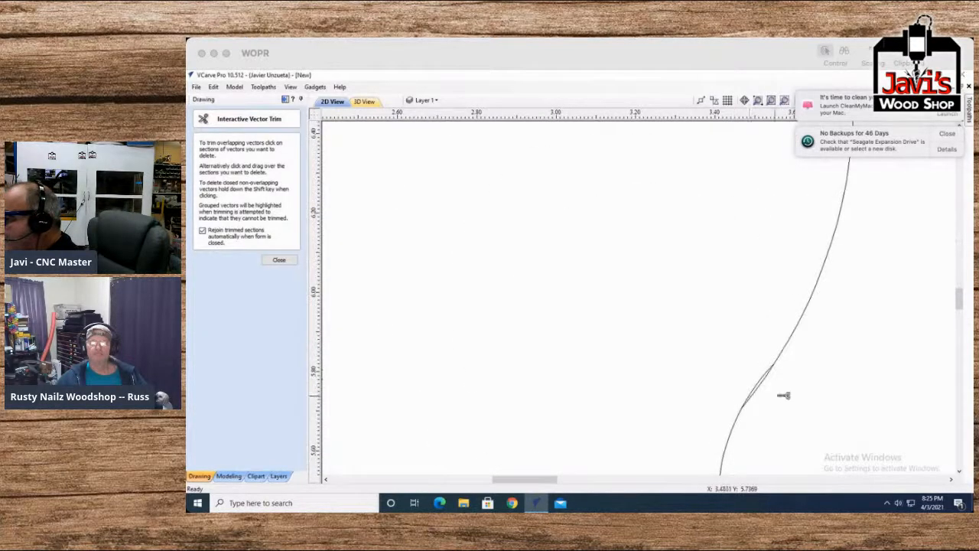
pyautogui.scroll(4, 655, 352)
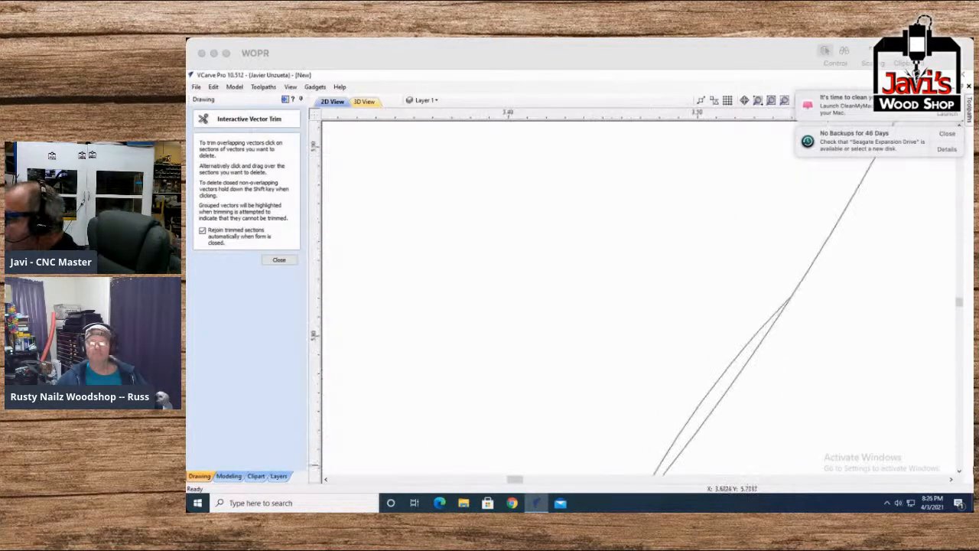
pyautogui.click(959, 471)
pyautogui.click(959, 470)
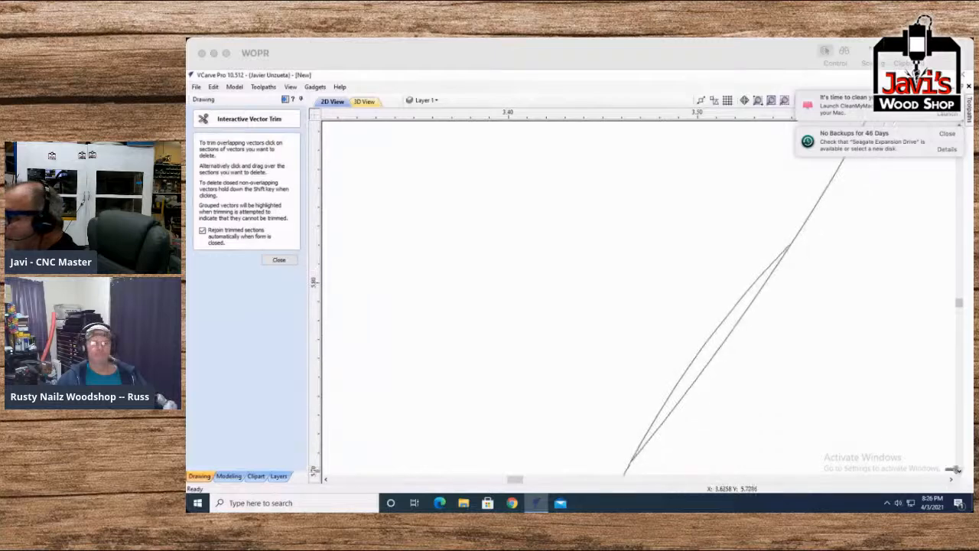
pyautogui.click(693, 363)
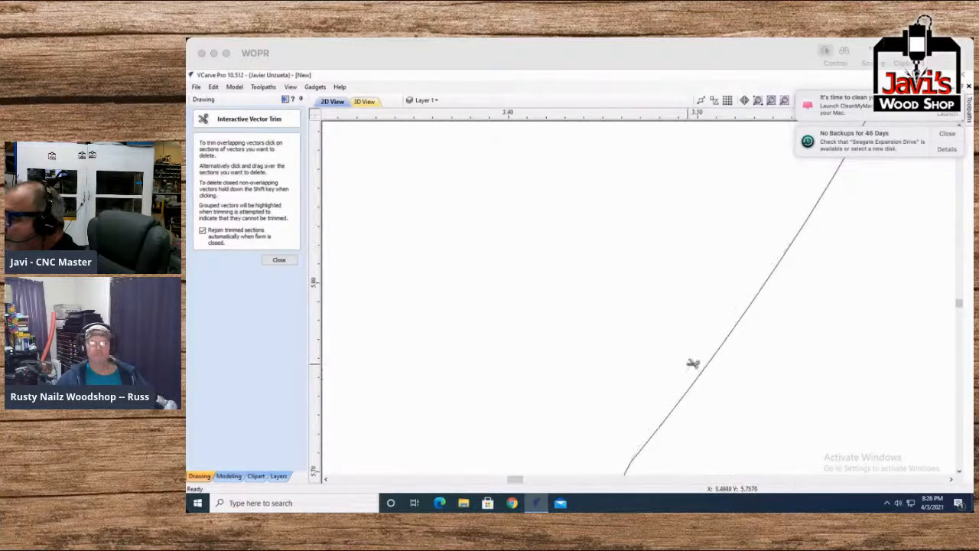
pyautogui.scroll(-2, 754, 421)
pyautogui.scroll(-4, 739, 418)
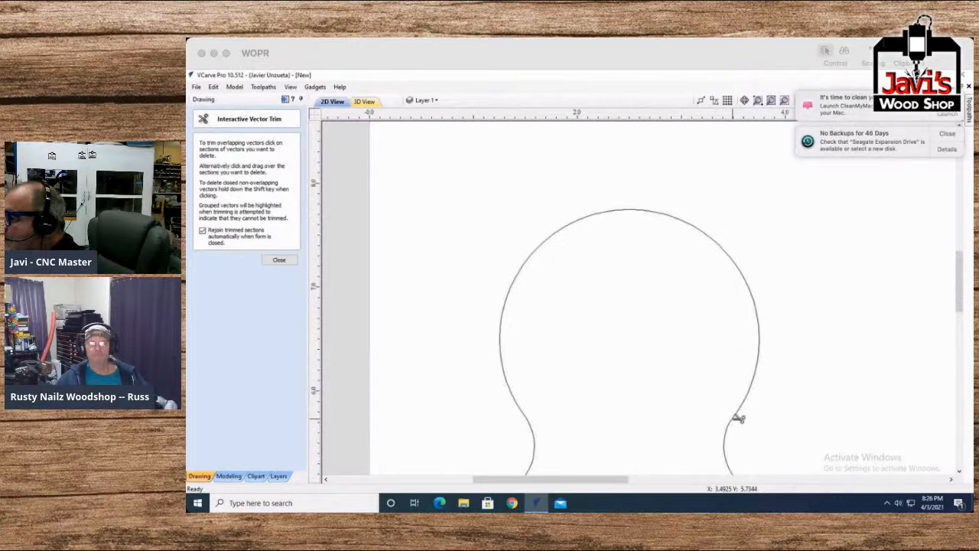
# Step: Trim off the arc hanging below the right shoulder line and finish trimming with the sections rejoined
pyautogui.click(958, 471)
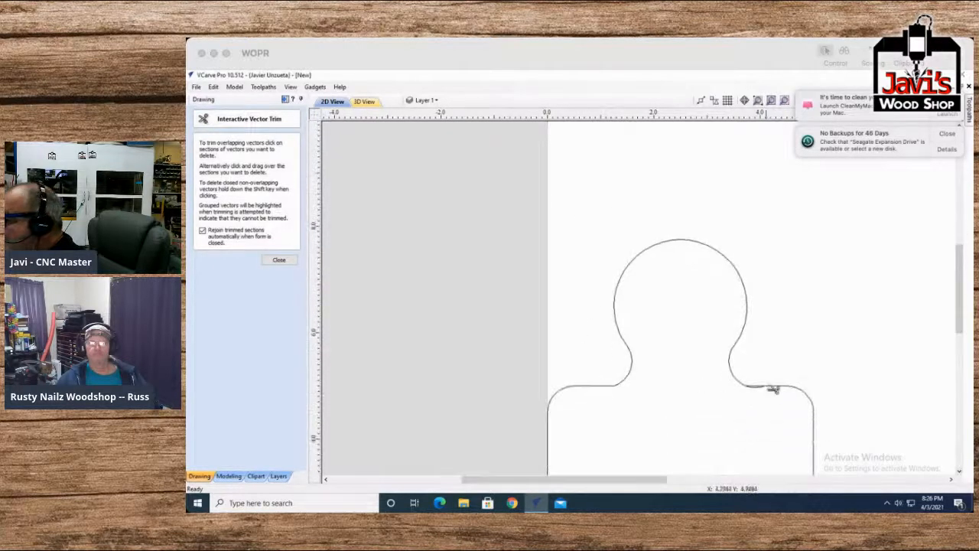
pyautogui.scroll(5, 760, 386)
pyautogui.scroll(3, 757, 396)
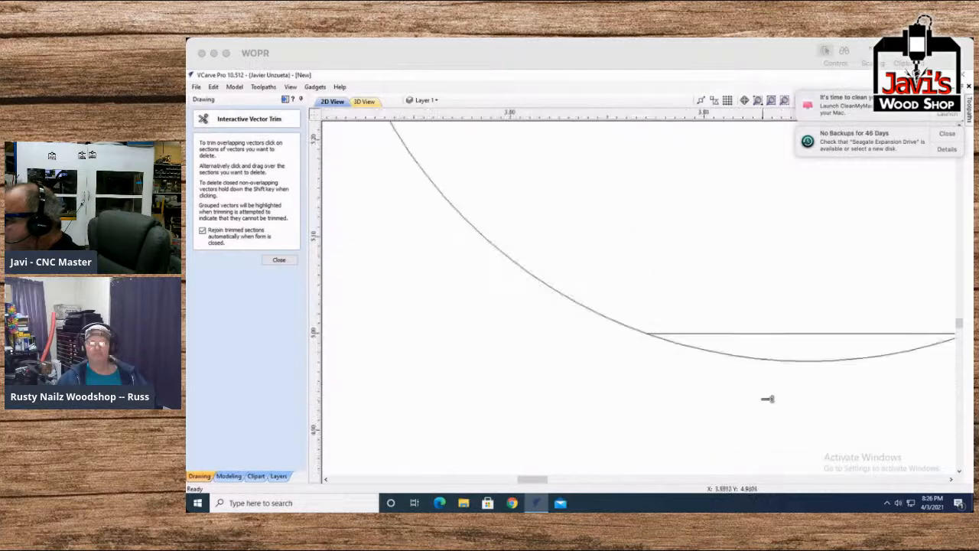
pyautogui.click(774, 361)
pyautogui.scroll(-2, 689, 418)
pyautogui.scroll(-4, 683, 414)
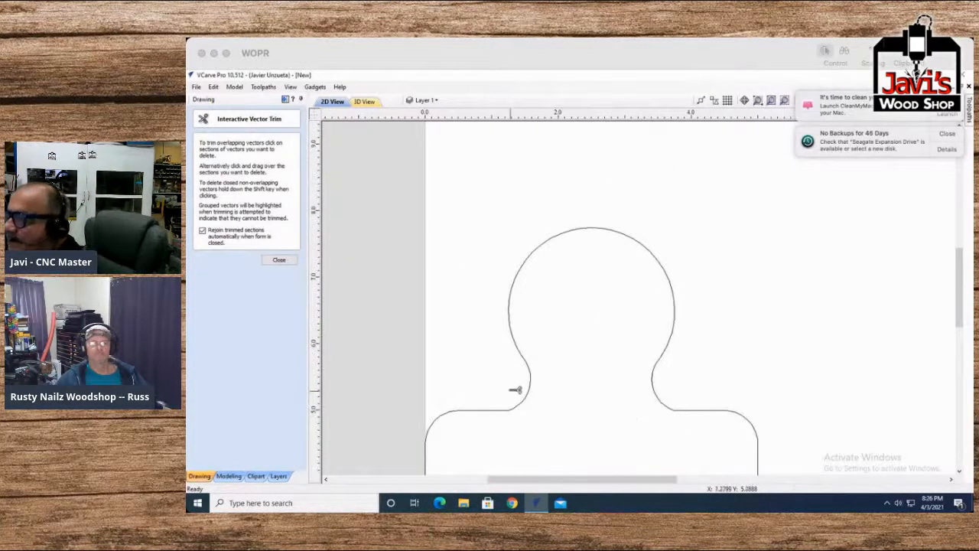
pyautogui.click(279, 260)
# Step: Select the head-and-shoulders outline and check with Join Vectors whether it is open or closed
pyautogui.click(461, 414)
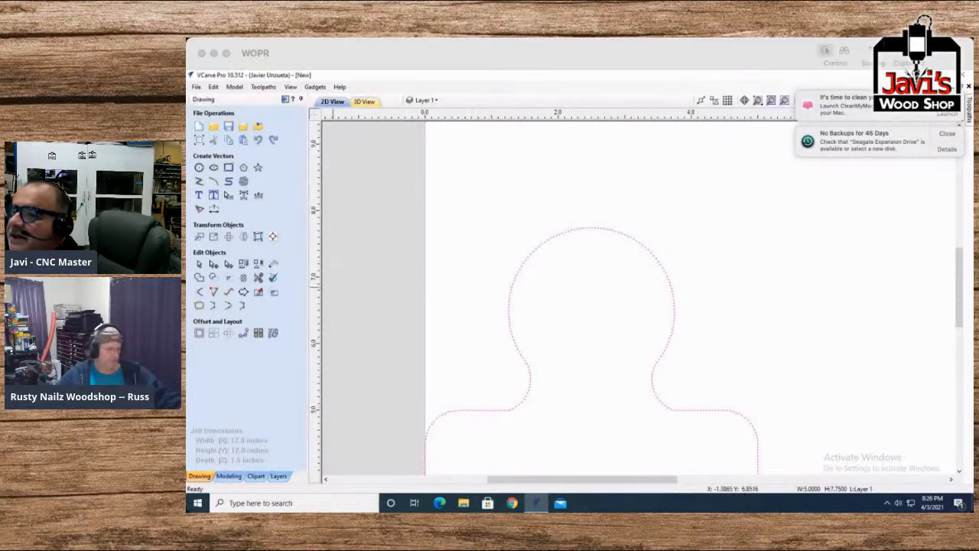
pyautogui.click(198, 305)
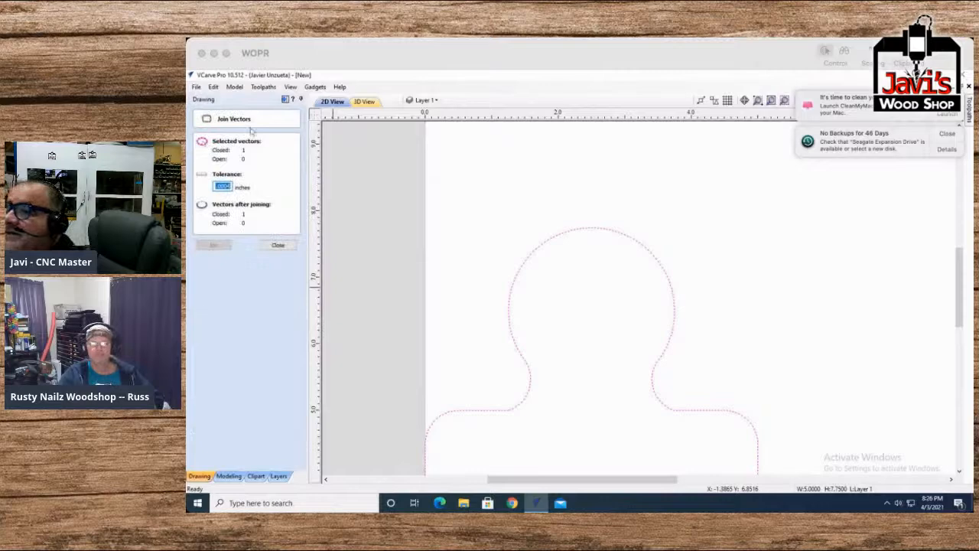
pyautogui.click(278, 244)
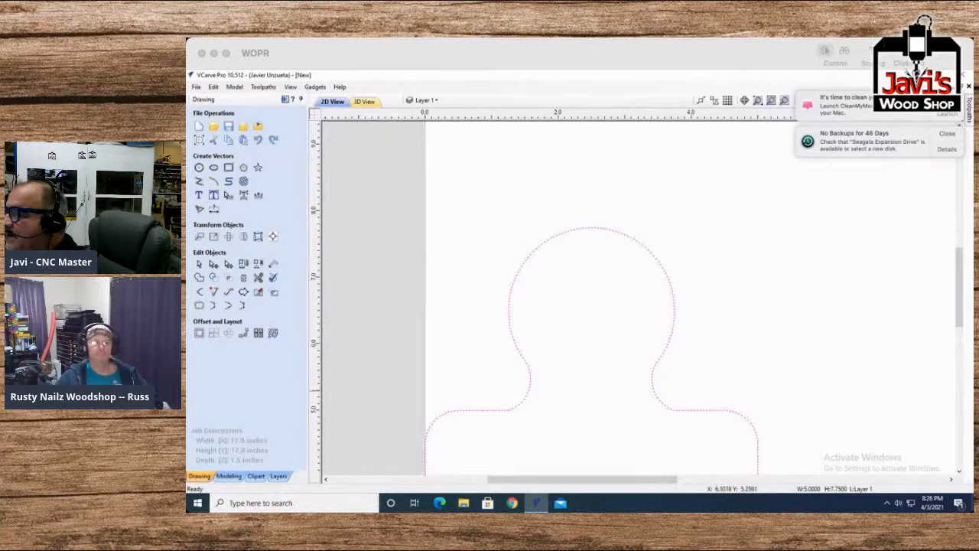
# Step: Offset the selected outline inwards by 0.25 inches with sharp offset corners, keeping the original
pyautogui.click(959, 460)
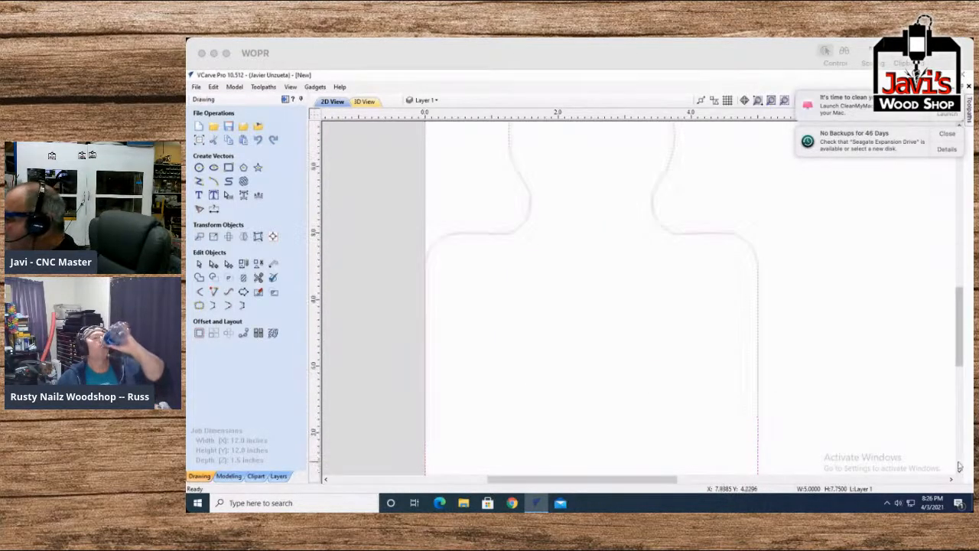
pyautogui.click(959, 461)
pyautogui.click(959, 461)
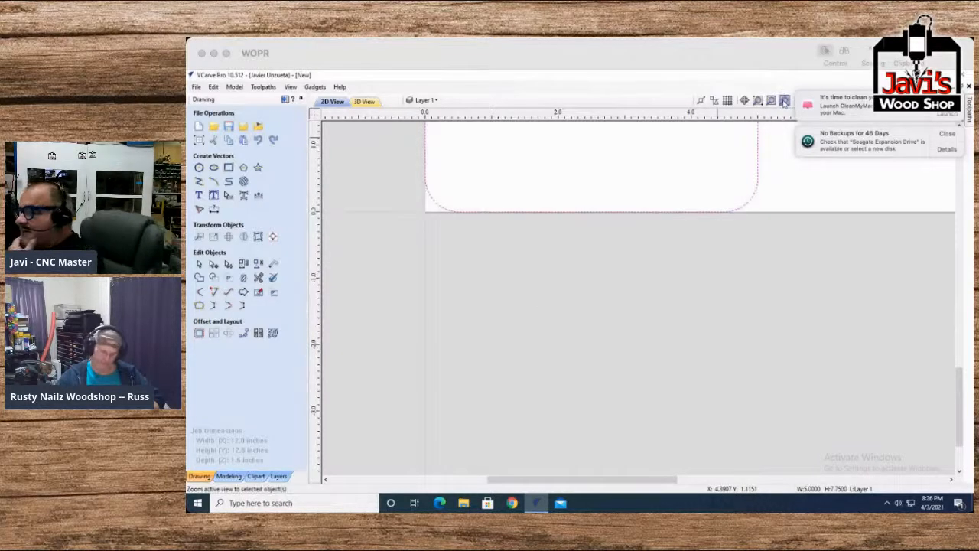
pyautogui.click(784, 102)
pyautogui.moveTo(831, 342); pyautogui.dragTo(581, 190)
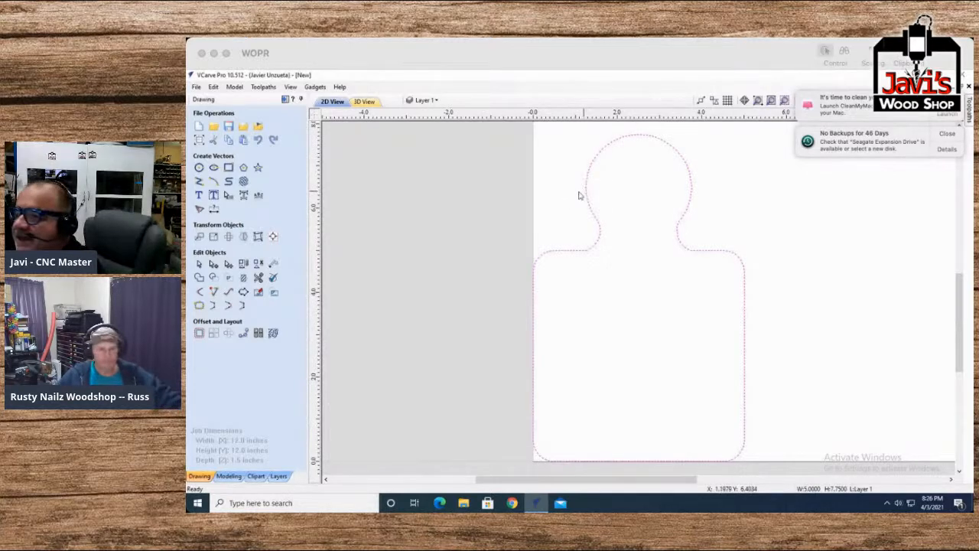
pyautogui.click(198, 332)
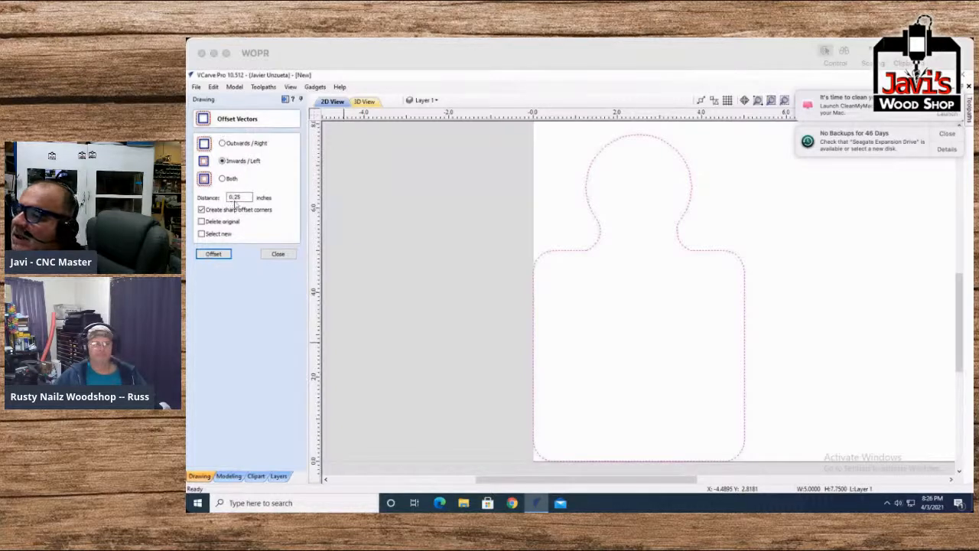
pyautogui.click(213, 254)
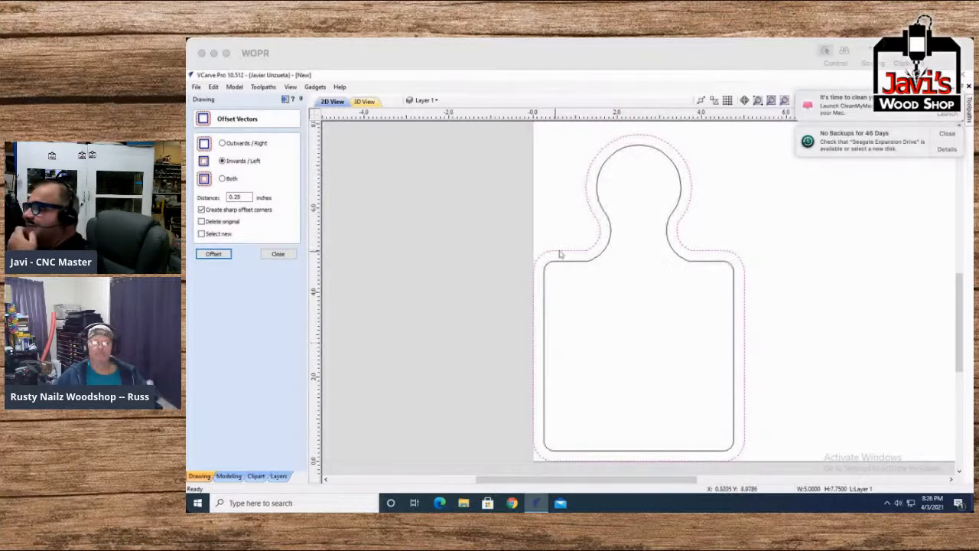
pyautogui.click(213, 257)
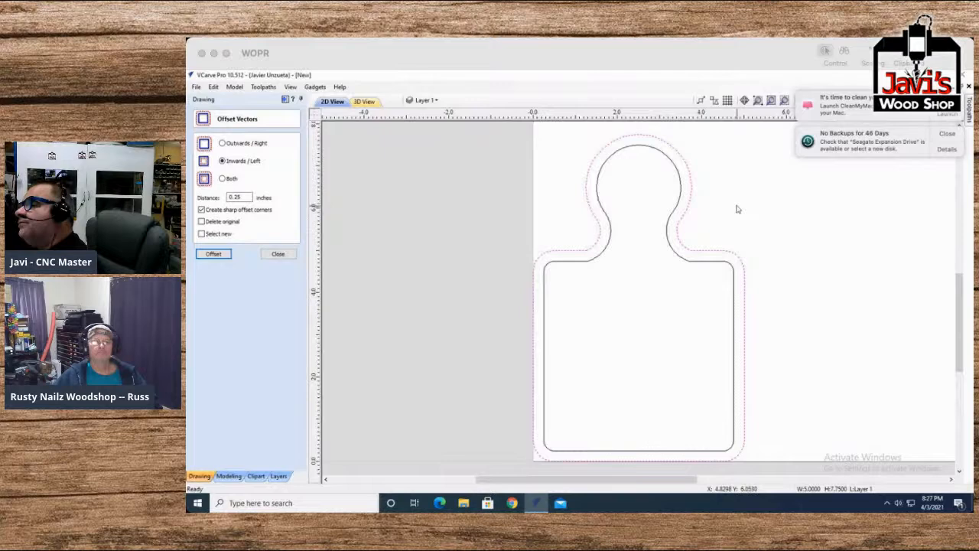
# Step: Select the original and offset outlines together and set up a Circular Copy with 4 items
pyautogui.moveTo(732, 224); pyautogui.dragTo(563, 178)
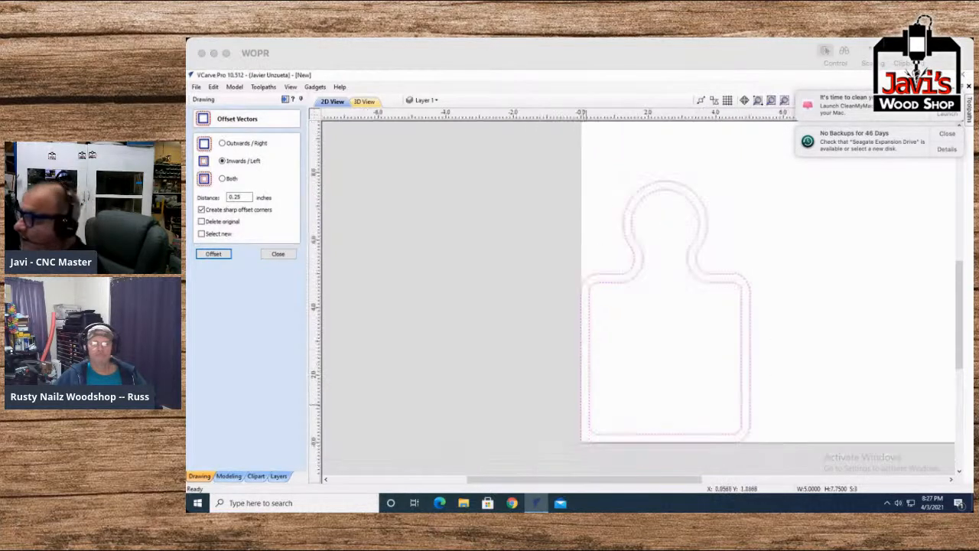
pyautogui.scroll(-2, 413, 382)
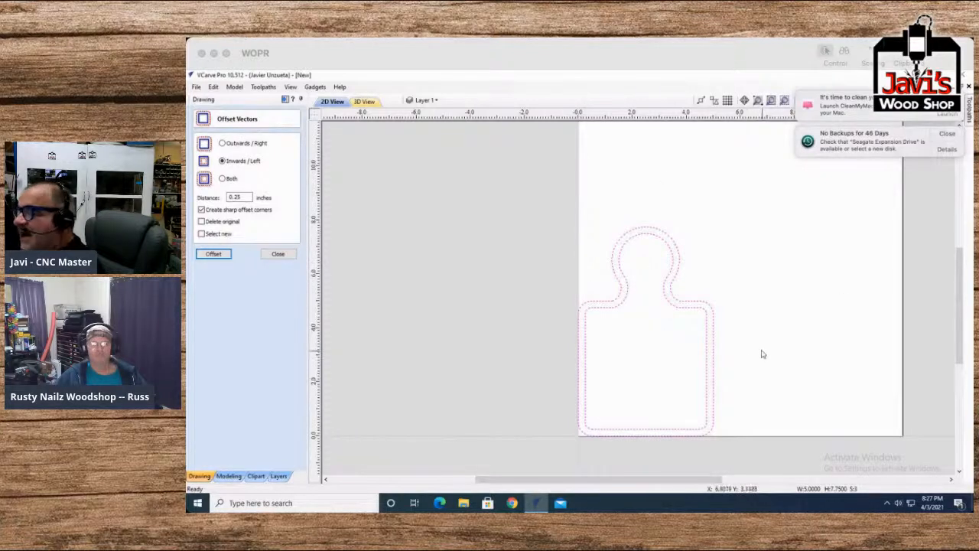
pyautogui.click(278, 255)
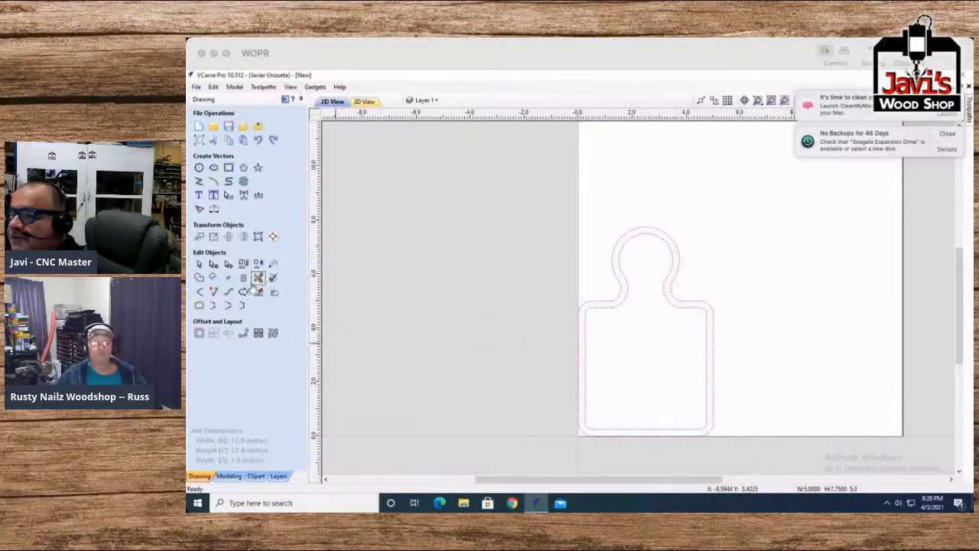
pyautogui.click(215, 334)
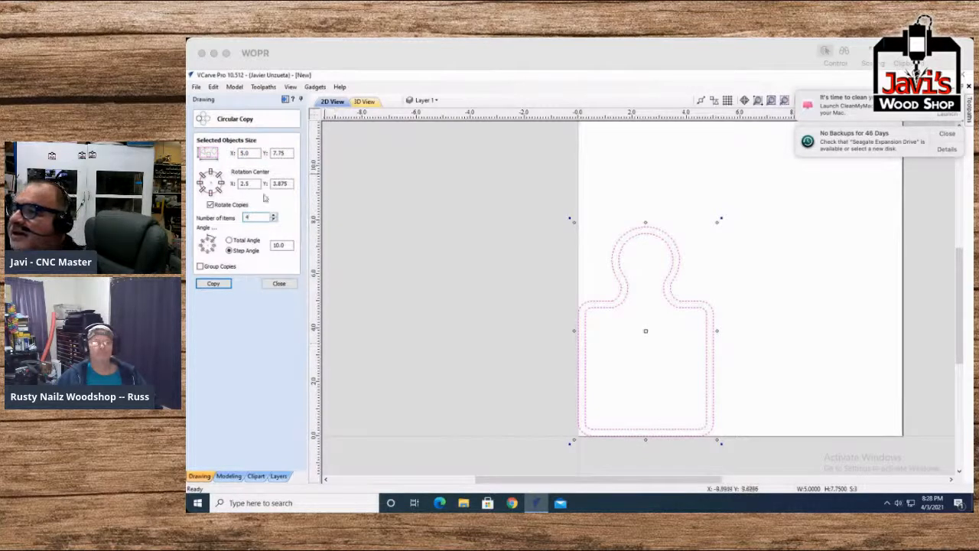
# Step: Try the circular copy with the rotation center at X 5, Y 5 and a 10-degree step angle, and undo it
pyautogui.doubleClick(255, 183)
pyautogui.press('Tab')
pyautogui.write('5')
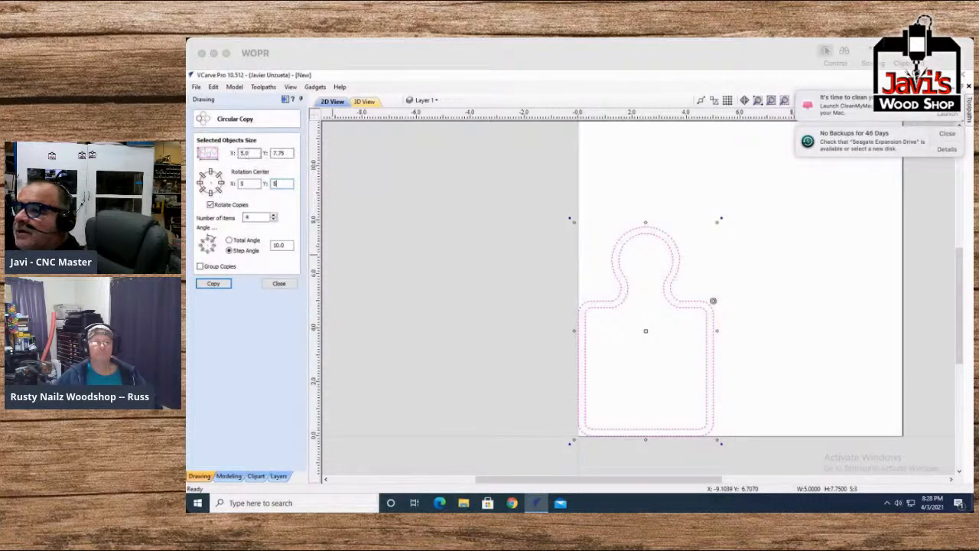
pyautogui.click(213, 284)
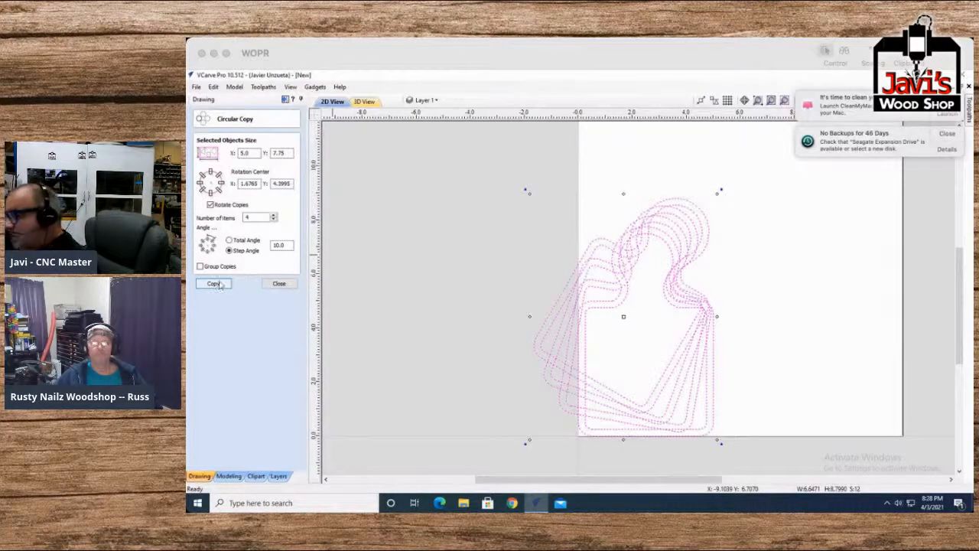
pyautogui.hotkey('ctrl', 'z')
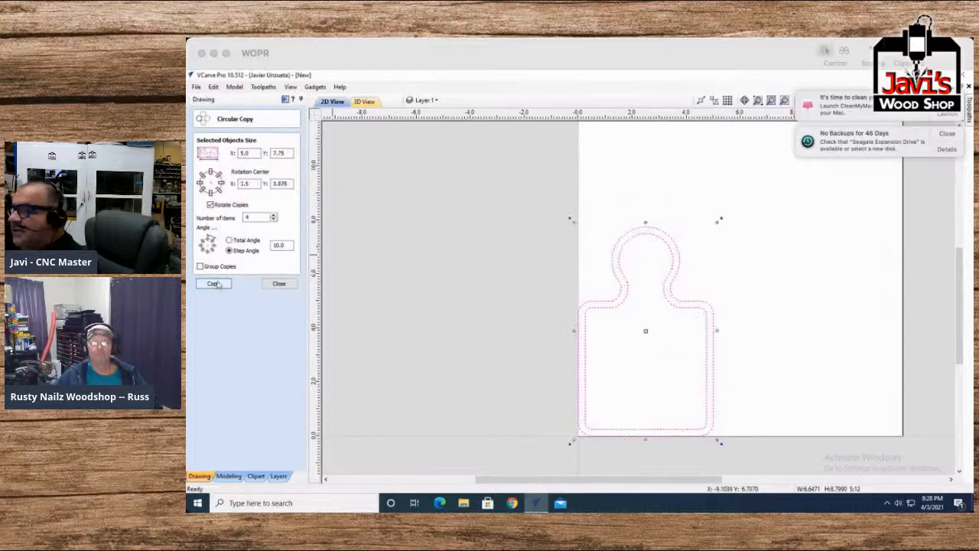
# Step: Set the circular copy to a total angle of 360, try it about the outlines' own center, and undo the copies
pyautogui.doubleClick(289, 245)
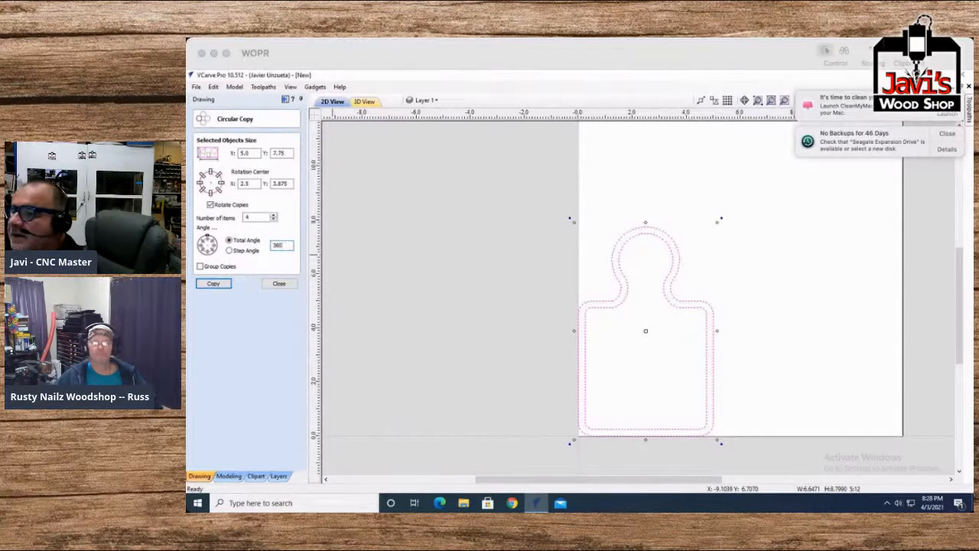
pyautogui.click(212, 284)
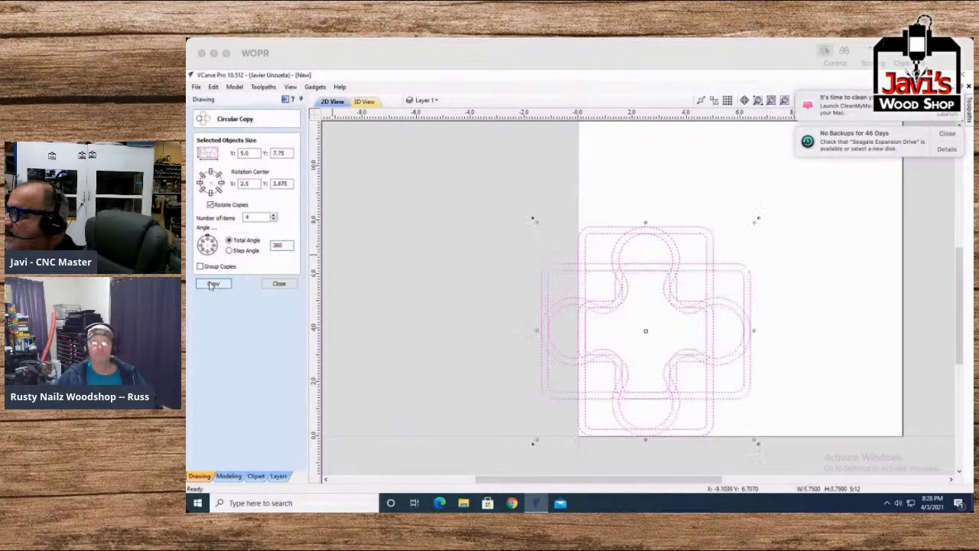
pyautogui.hotkey('ctrl', 'z')
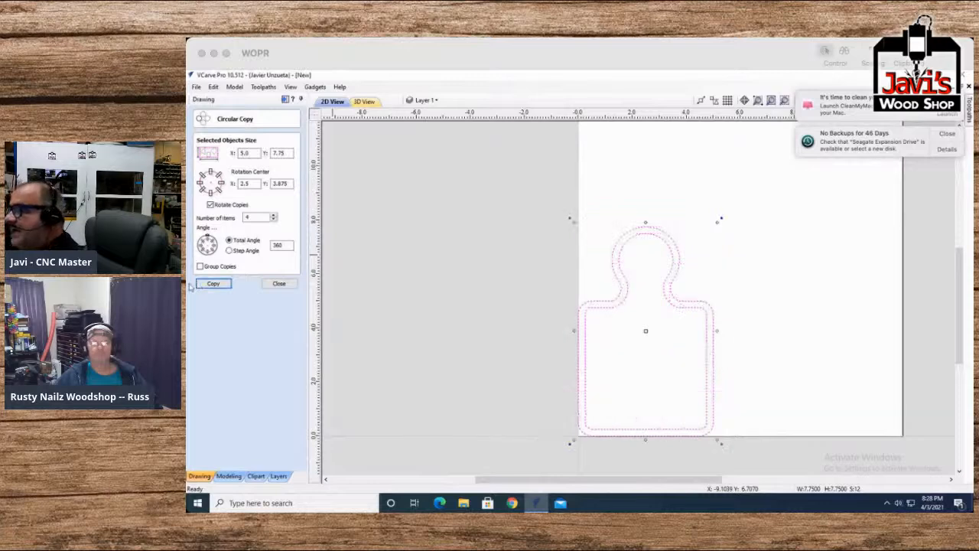
# Step: Set the rotation center to X 5, Y 5, create the four rotated puzzle pieces, and deselect them
pyautogui.doubleClick(245, 184)
pyautogui.write('5')
pyautogui.press('Tab')
pyautogui.write('5')
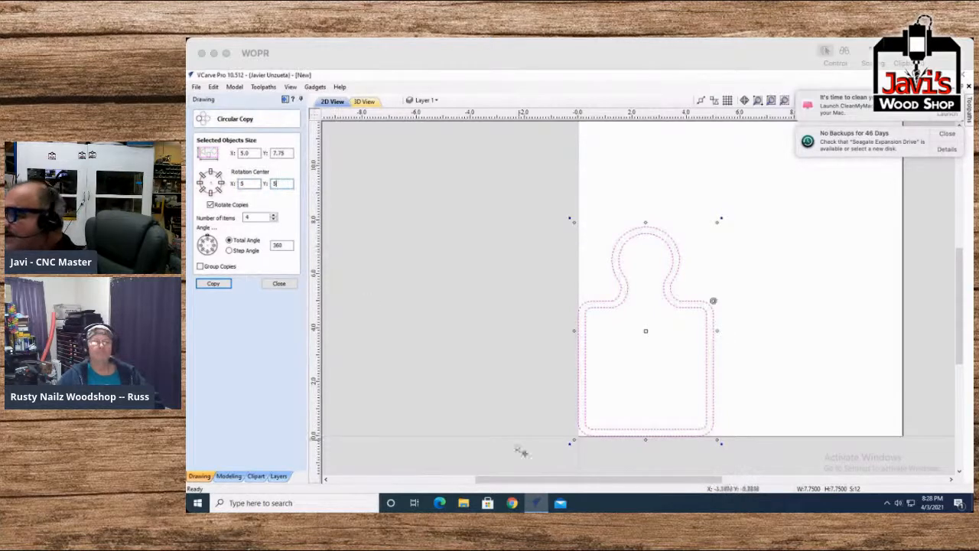
pyautogui.click(214, 285)
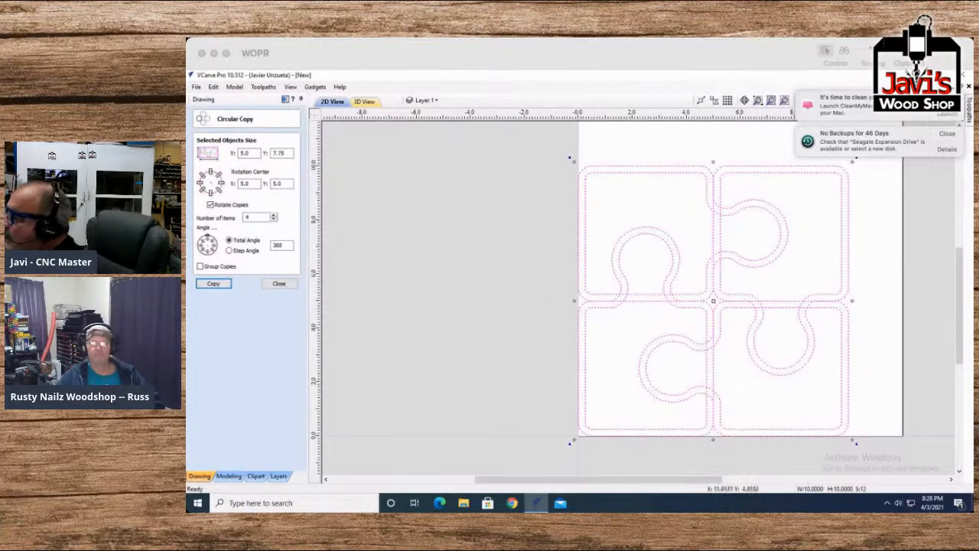
pyautogui.click(883, 311)
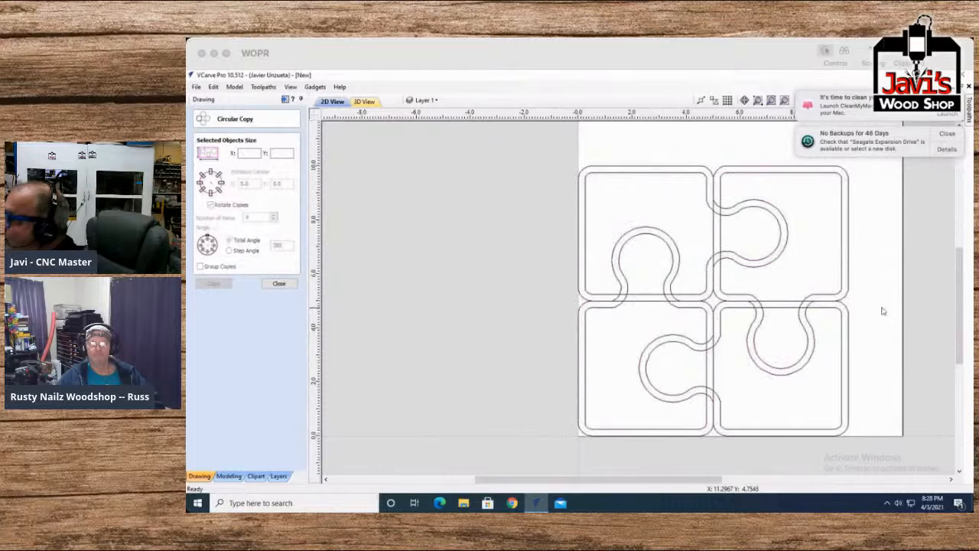
# Step: Select the four outer offset outlines to see how they meet, deselect them, and close Circular Copy
pyautogui.click(704, 298)
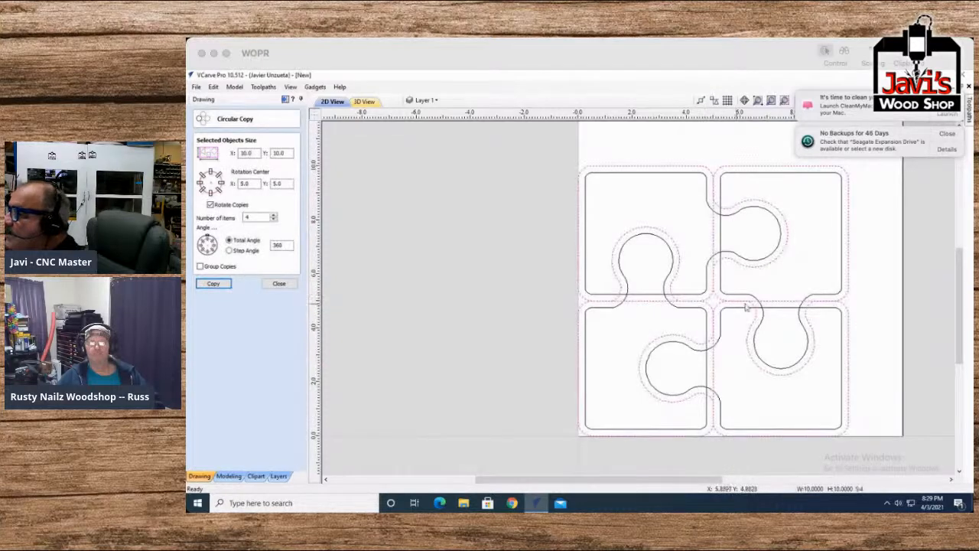
pyautogui.click(823, 260)
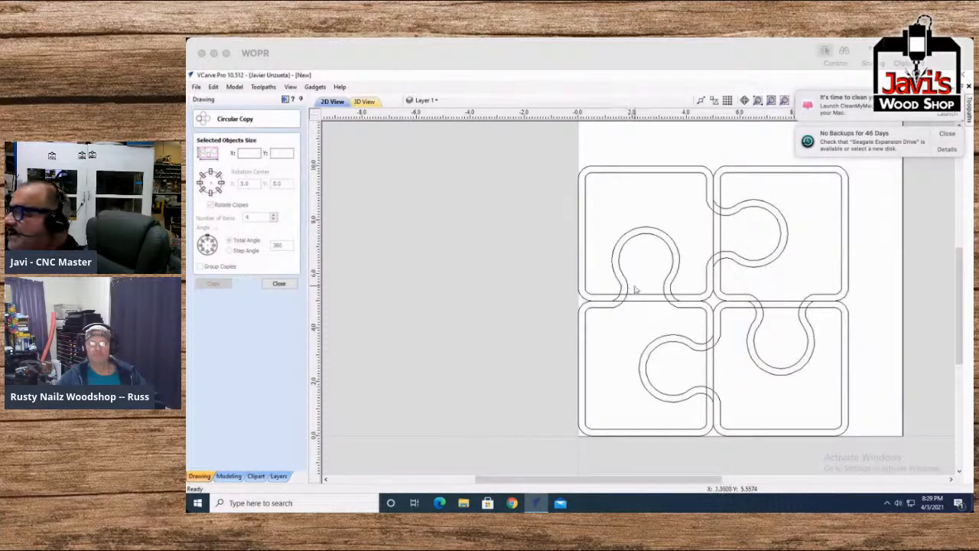
pyautogui.click(278, 283)
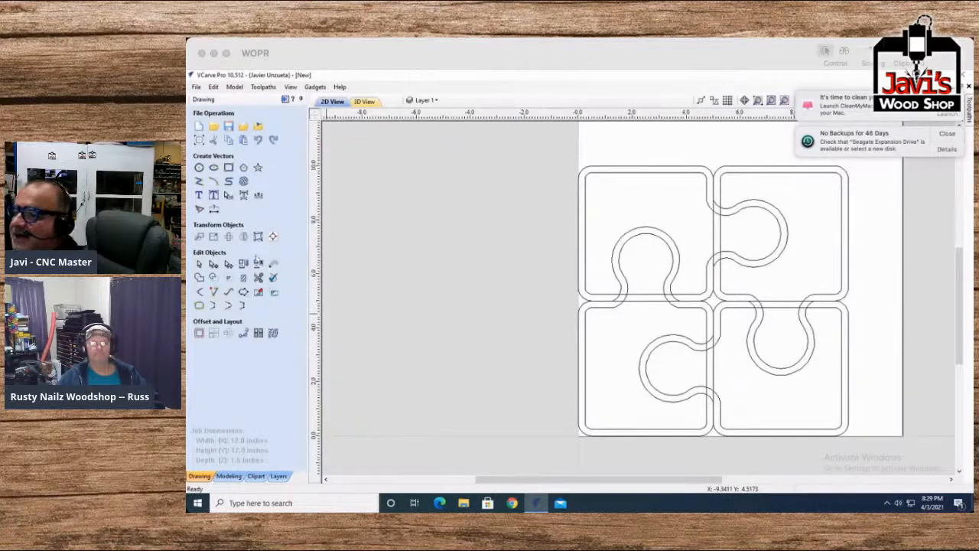
# Step: Trim away the upper-left piece's outer outline and the straight edges of its inner outline with Interactive Vector Trim
pyautogui.click(258, 277)
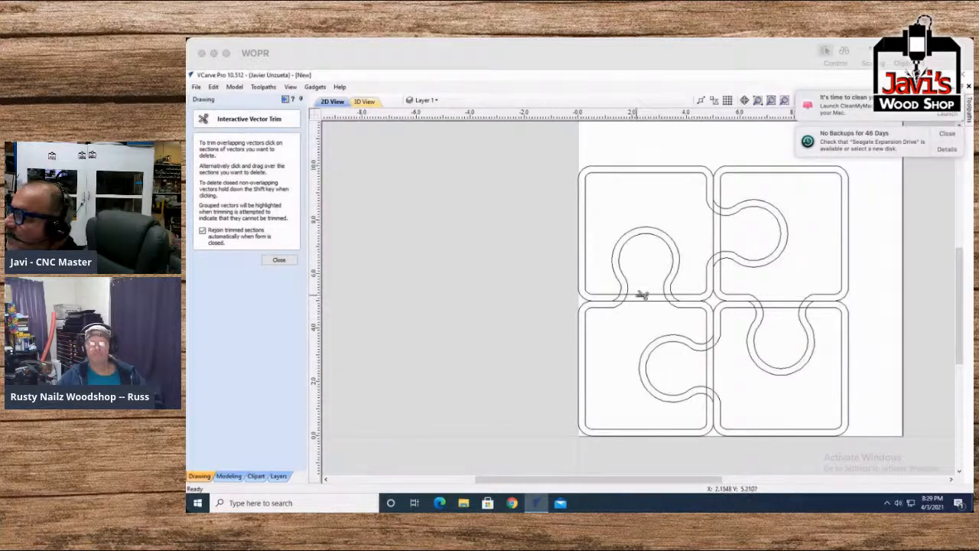
pyautogui.click(619, 280)
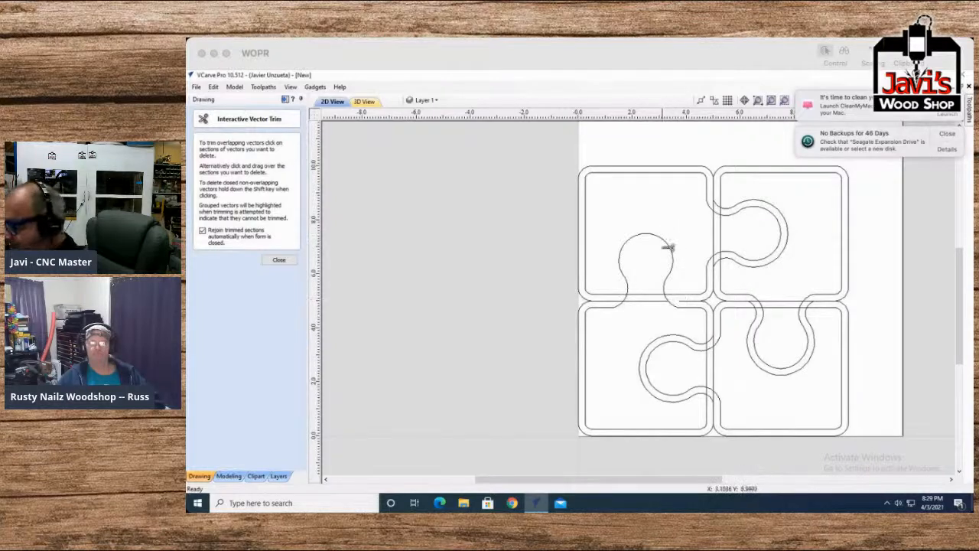
pyautogui.moveTo(668, 195); pyautogui.dragTo(649, 158)
pyautogui.moveTo(596, 205)
pyautogui.mouseDown()
pyautogui.moveTo(557, 196)
pyautogui.moveTo(584, 171)
pyautogui.mouseUp()
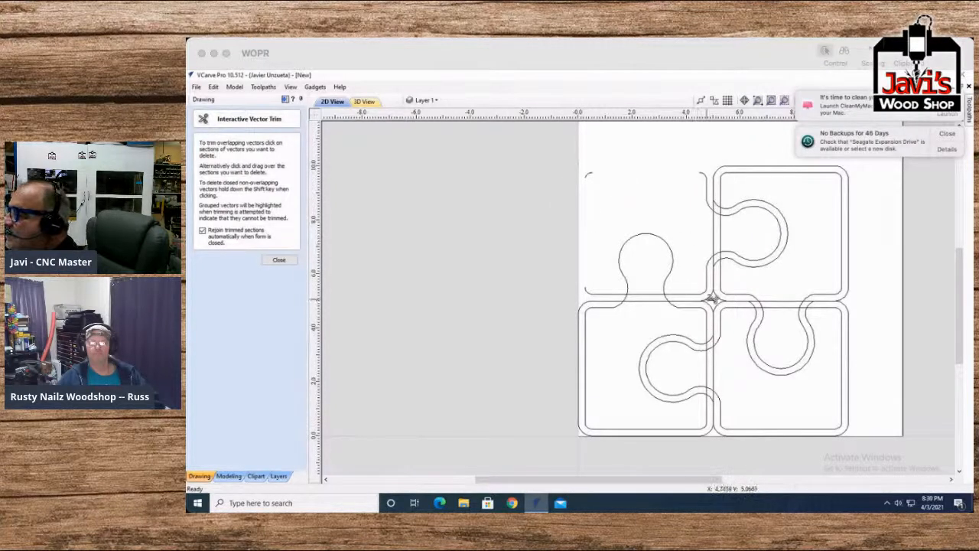
pyautogui.moveTo(714, 298); pyautogui.dragTo(696, 284)
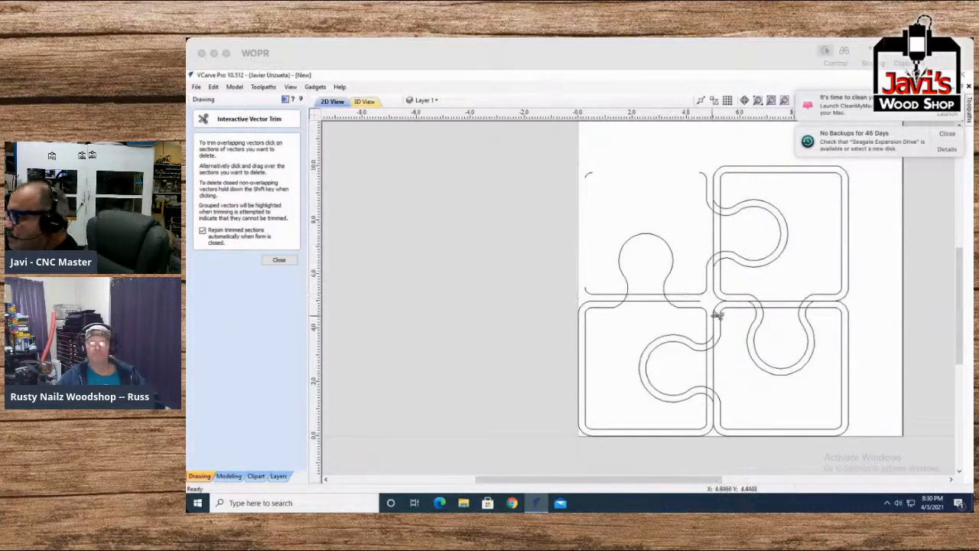
pyautogui.press('super')
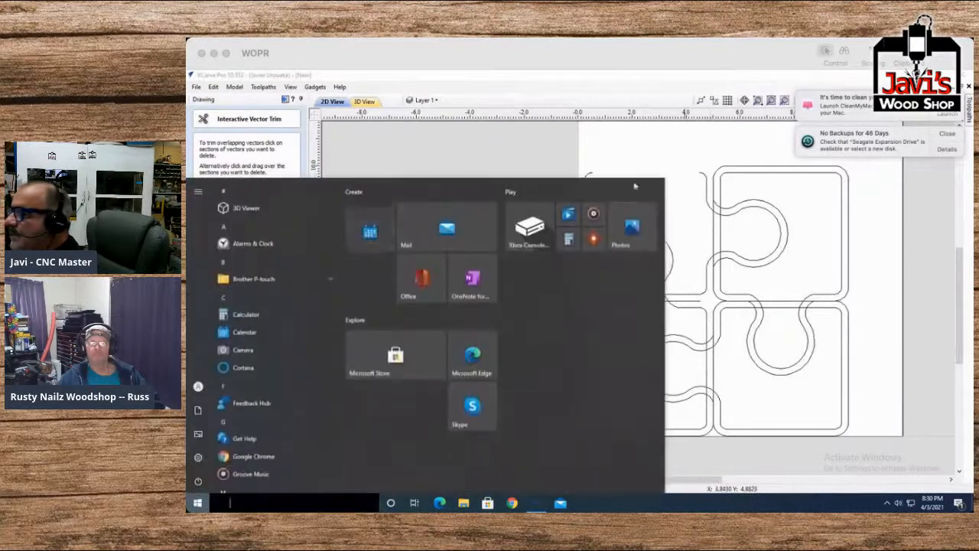
pyautogui.click(629, 151)
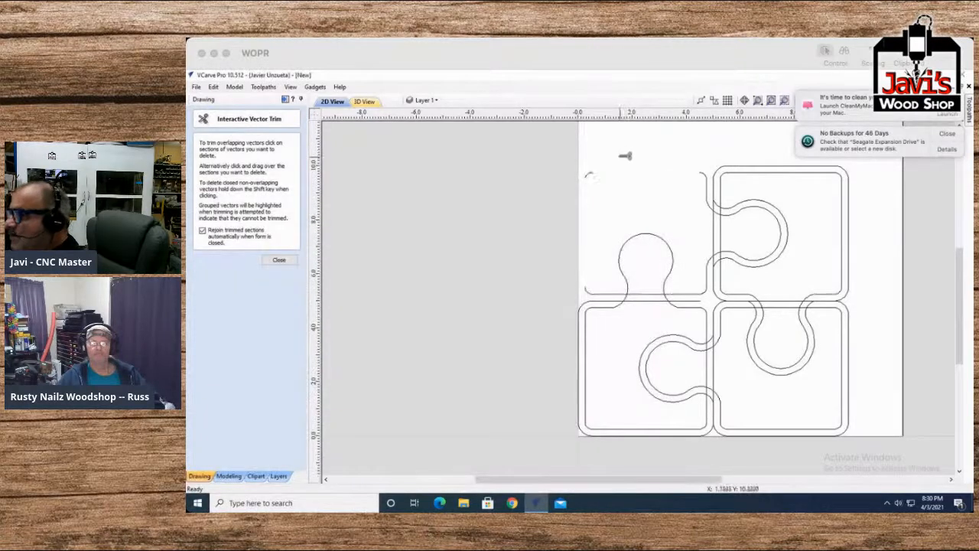
pyautogui.click(279, 260)
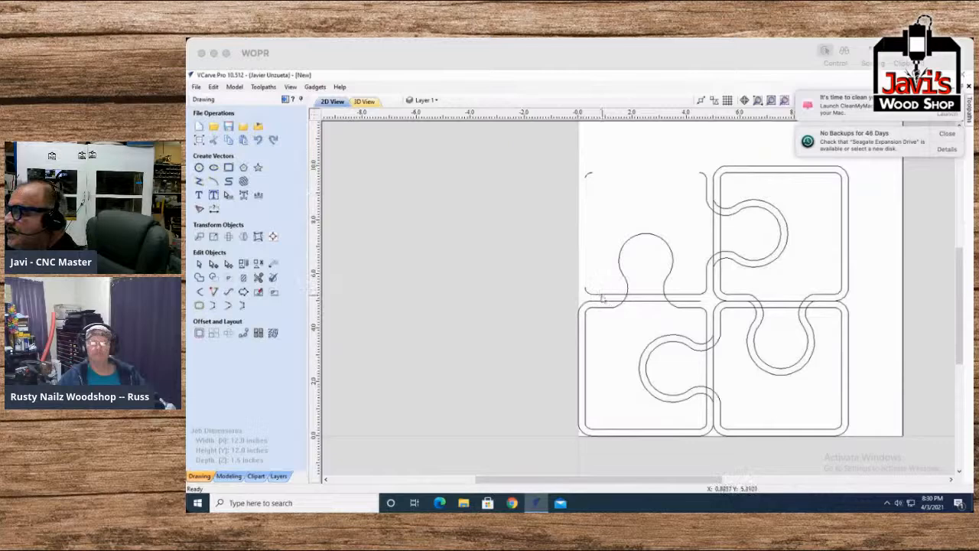
# Step: Try deleting the trimmed upper-left outline and the whole upper-right piece, and undo the deletions
pyautogui.click(583, 173)
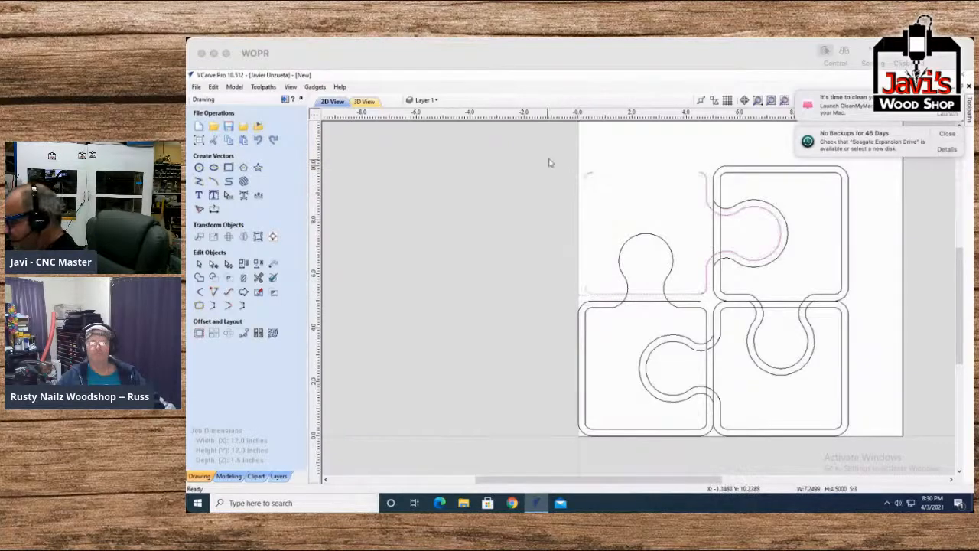
pyautogui.press('Delete')
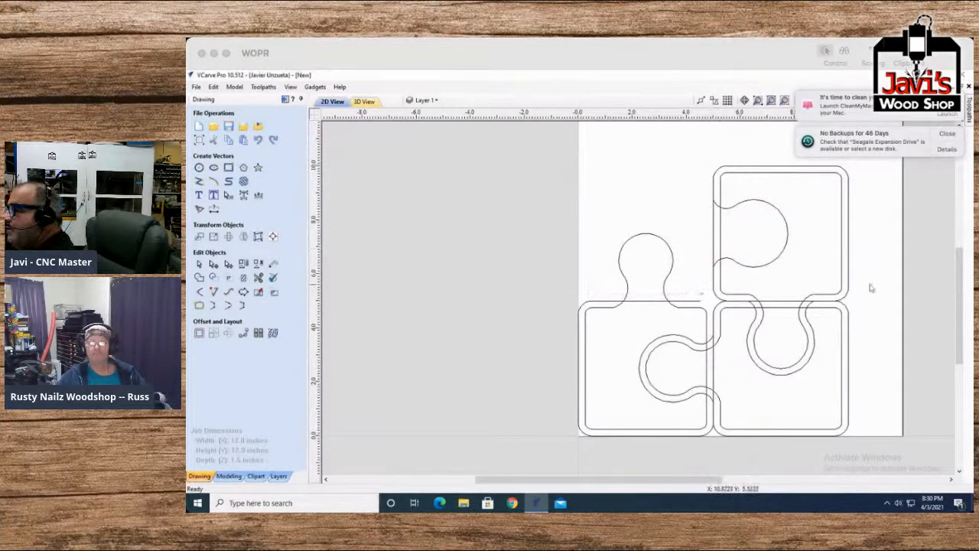
pyautogui.moveTo(833, 273); pyautogui.dragTo(680, 159)
pyautogui.press('Delete')
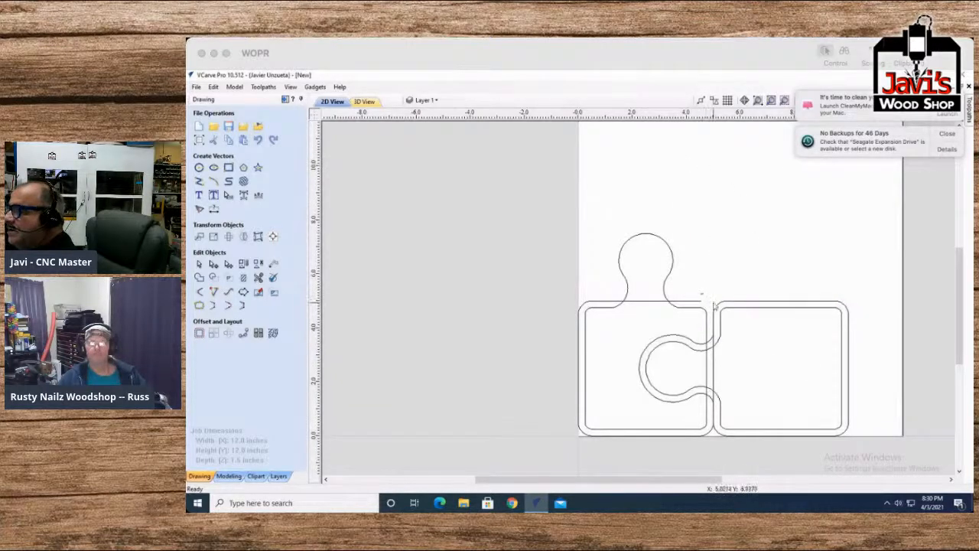
pyautogui.hotkey('ctrl', 'z')
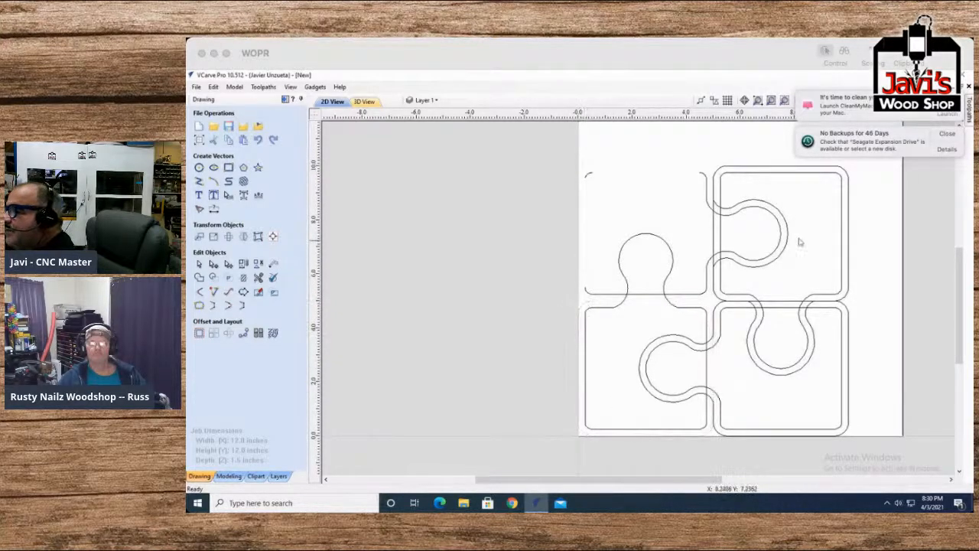
# Step: Select the upper-right piece's outer outline and set up a Circular Copy with 2 items
pyautogui.click(711, 245)
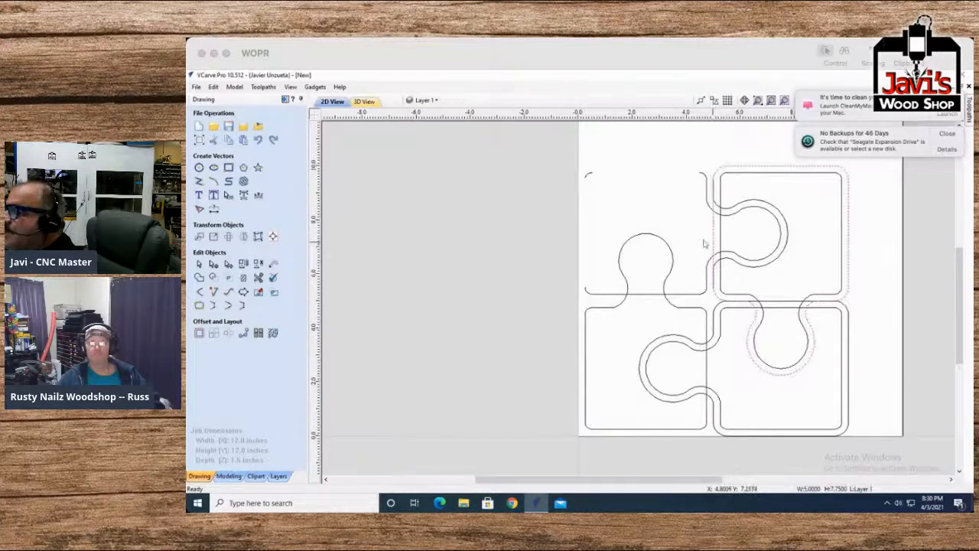
pyautogui.click(215, 333)
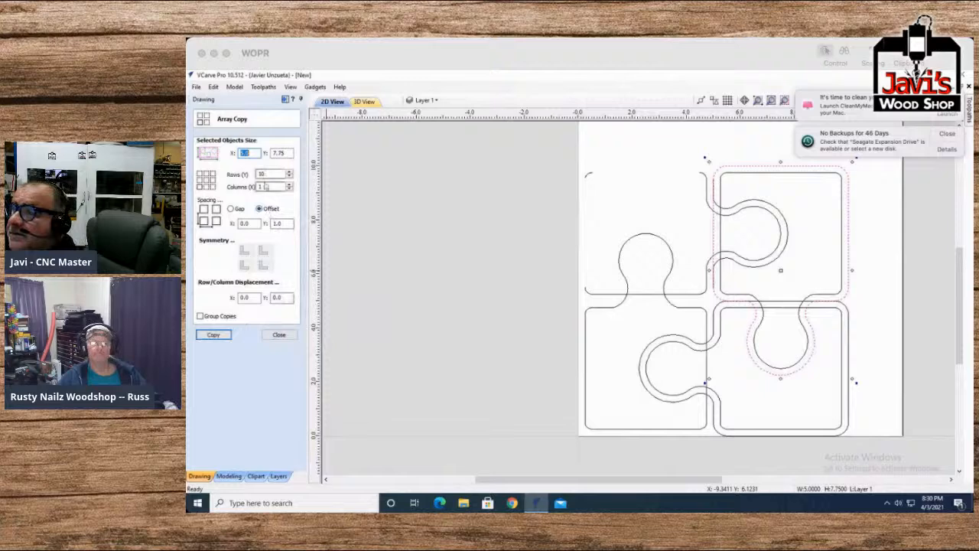
pyautogui.click(272, 336)
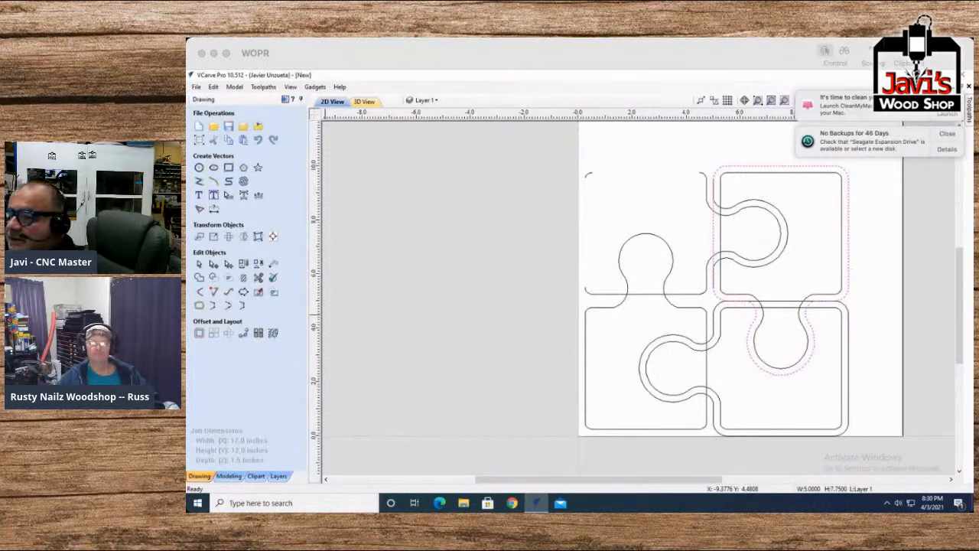
pyautogui.click(227, 334)
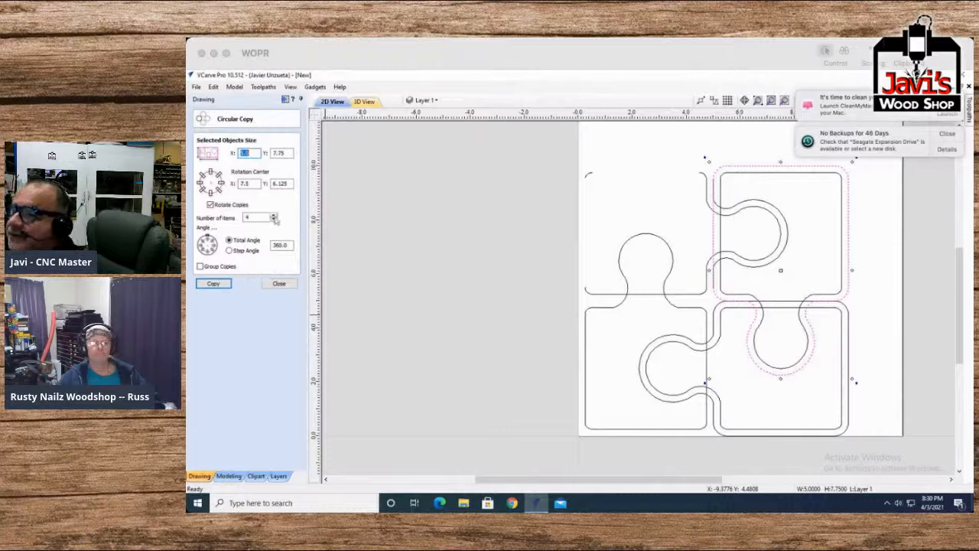
pyautogui.moveTo(259, 218); pyautogui.dragTo(230, 223)
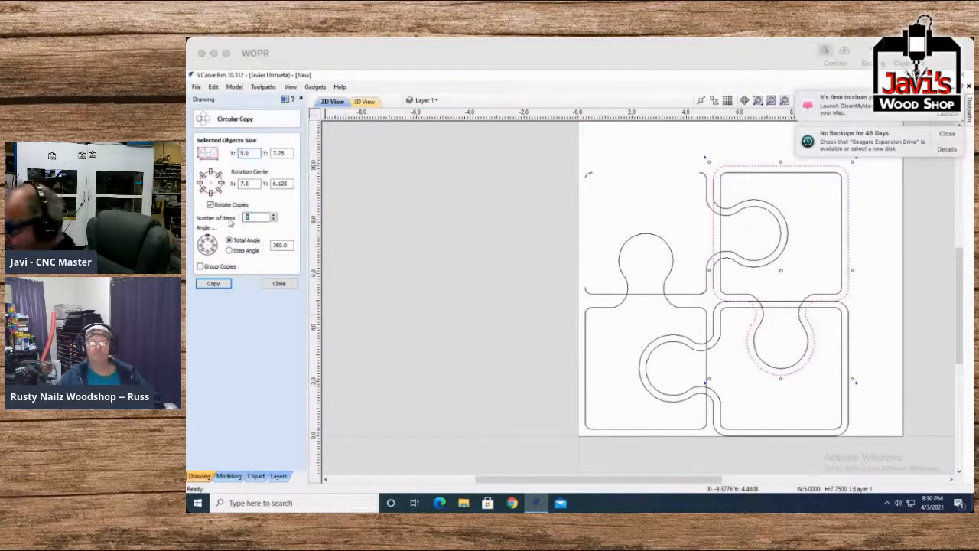
pyautogui.write('2')
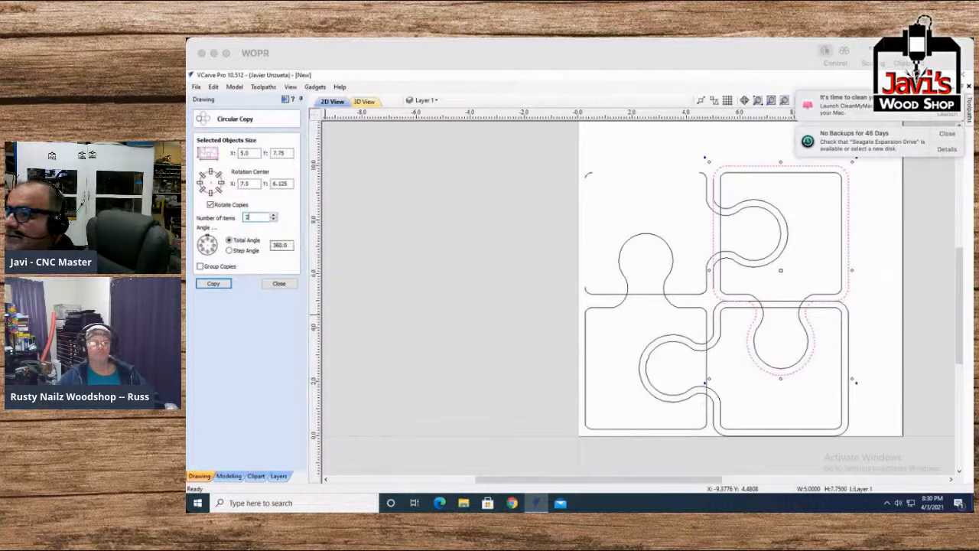
# Step: Undo a trial copy about the outline's own center and create the rotated copy about X 5, Y 5 instead
pyautogui.click(213, 284)
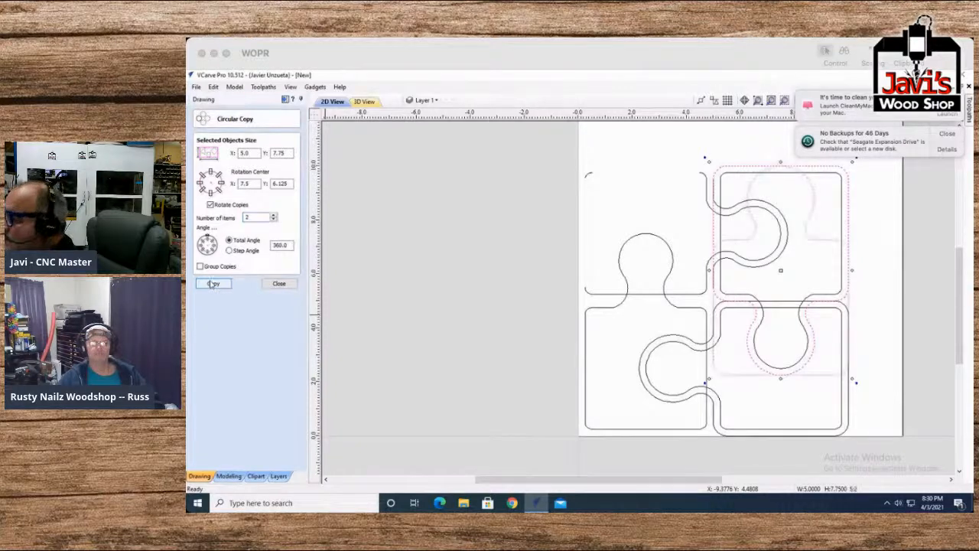
pyautogui.hotkey('ctrl', 'z')
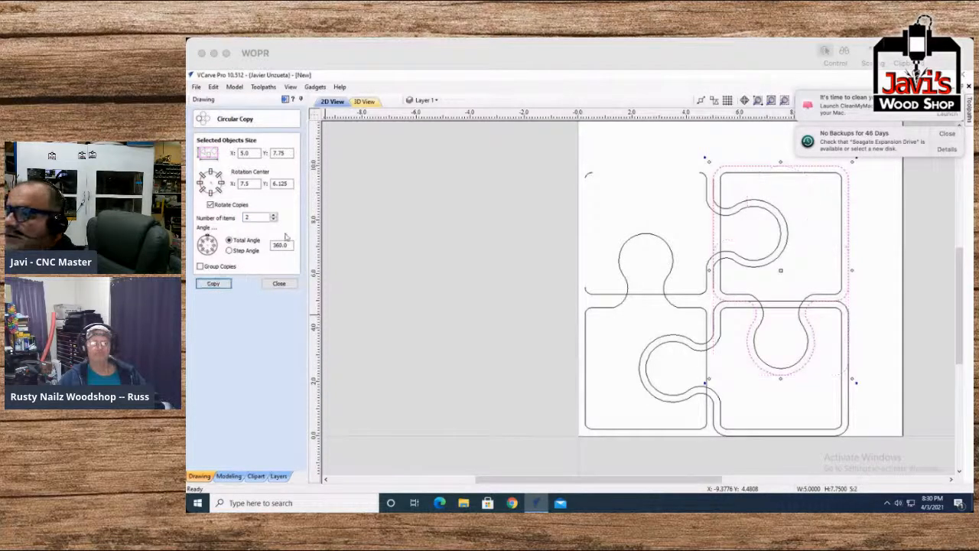
pyautogui.doubleClick(253, 183)
pyautogui.write('5')
pyautogui.press('Tab')
pyautogui.write('6')
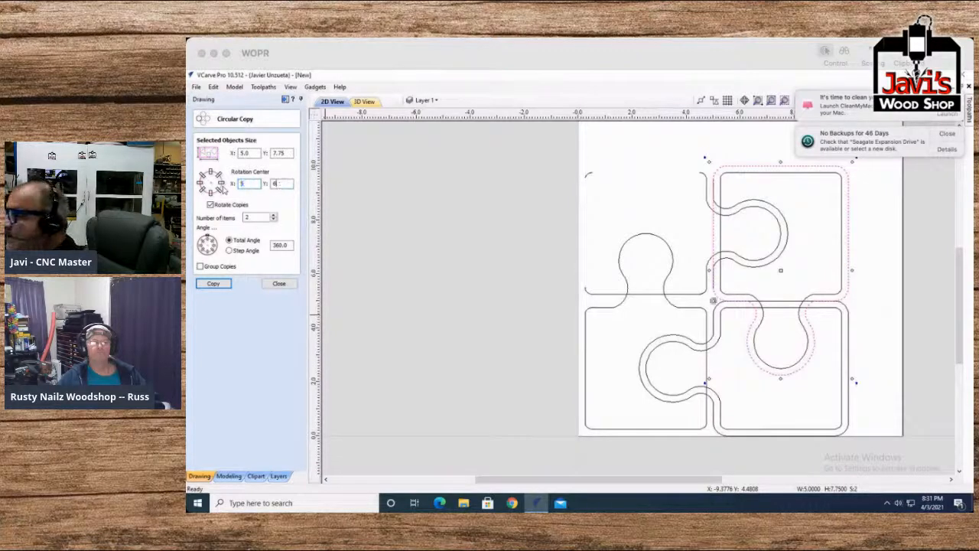
pyautogui.click(213, 283)
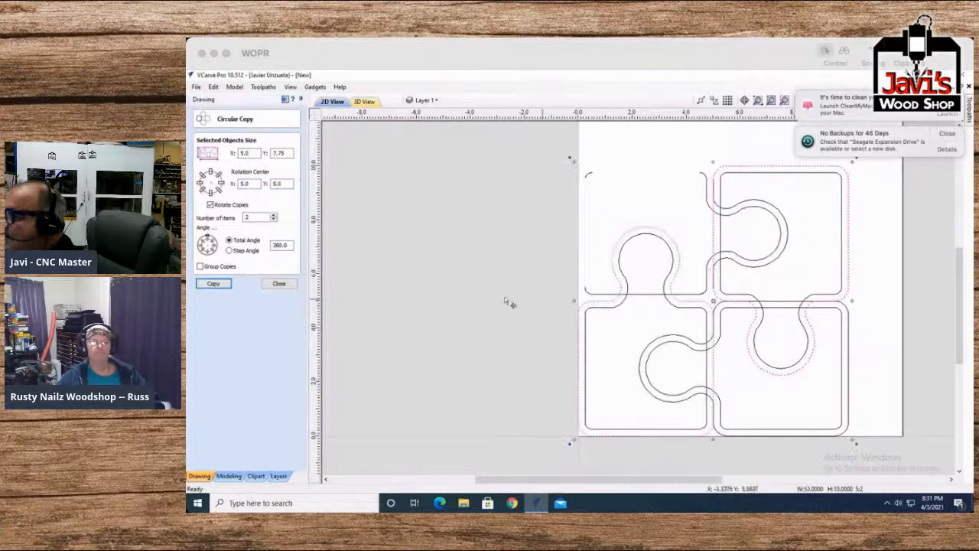
pyautogui.click(877, 252)
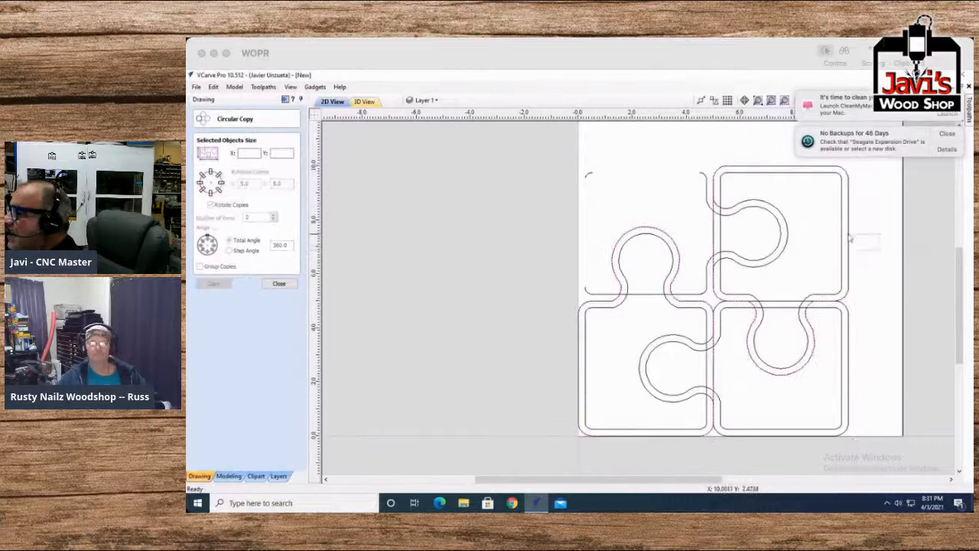
# Step: Delete the upper-right piece's outlines and the leftover horizontal line of the upper-left piece, and close Circular Copy
pyautogui.moveTo(811, 213); pyautogui.dragTo(692, 171)
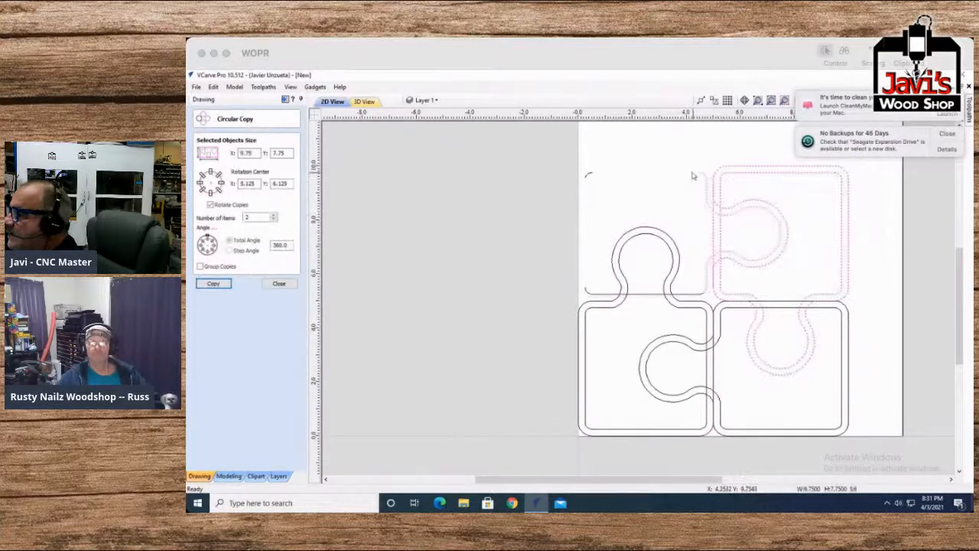
pyautogui.press('Delete')
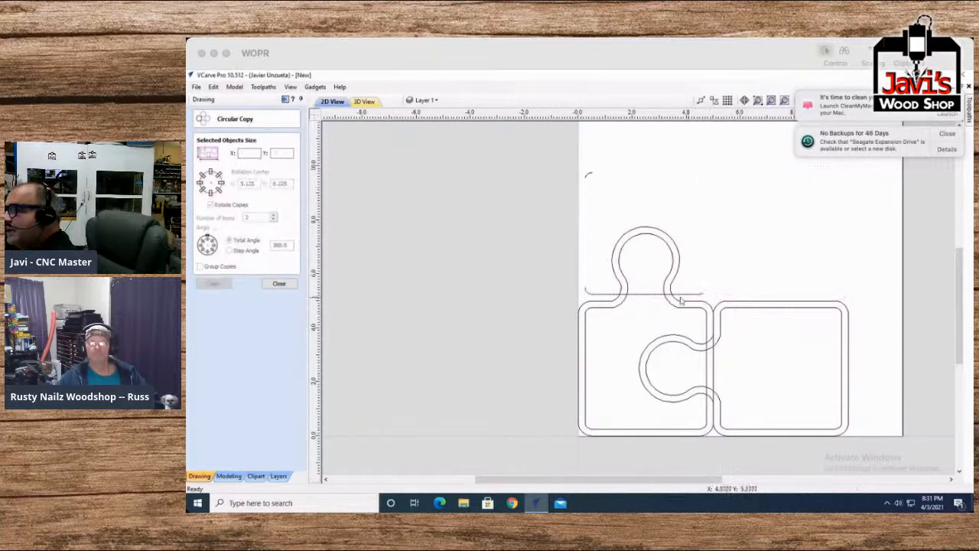
pyautogui.click(644, 292)
pyautogui.press('Delete')
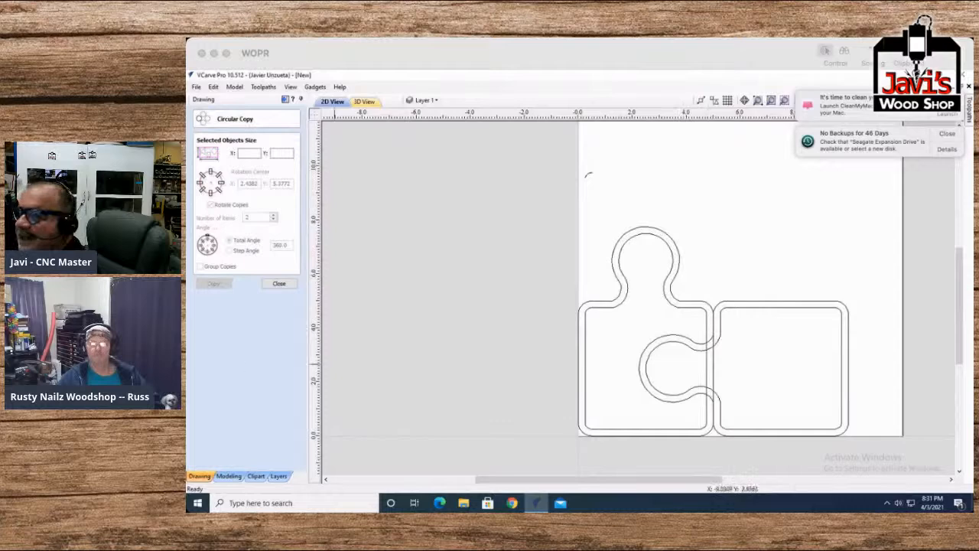
pyautogui.click(278, 283)
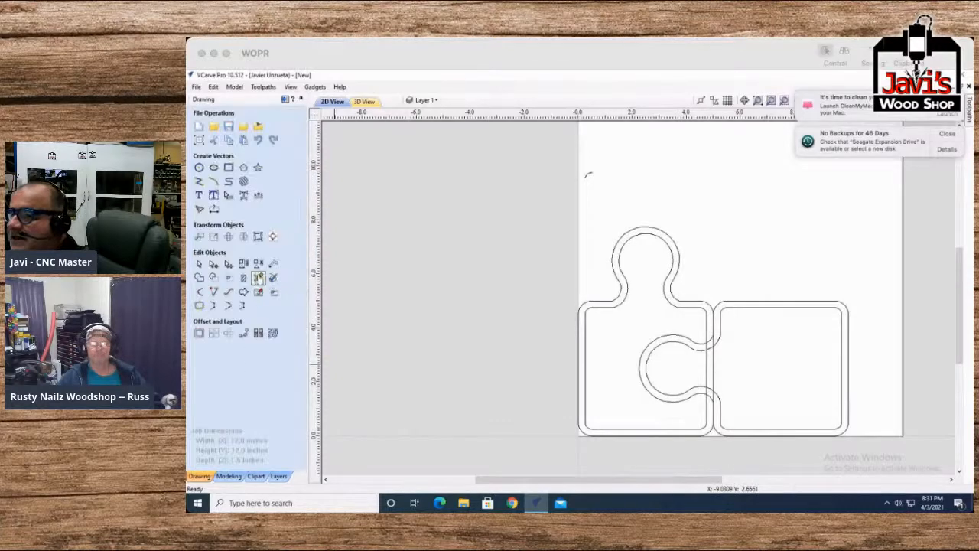
# Step: Trim away the straight edges of the lower-right piece while keeping its tab that overlaps the lower-left piece
pyautogui.click(258, 276)
pyautogui.moveTo(801, 448); pyautogui.dragTo(777, 266)
pyautogui.moveTo(817, 308); pyautogui.dragTo(910, 386)
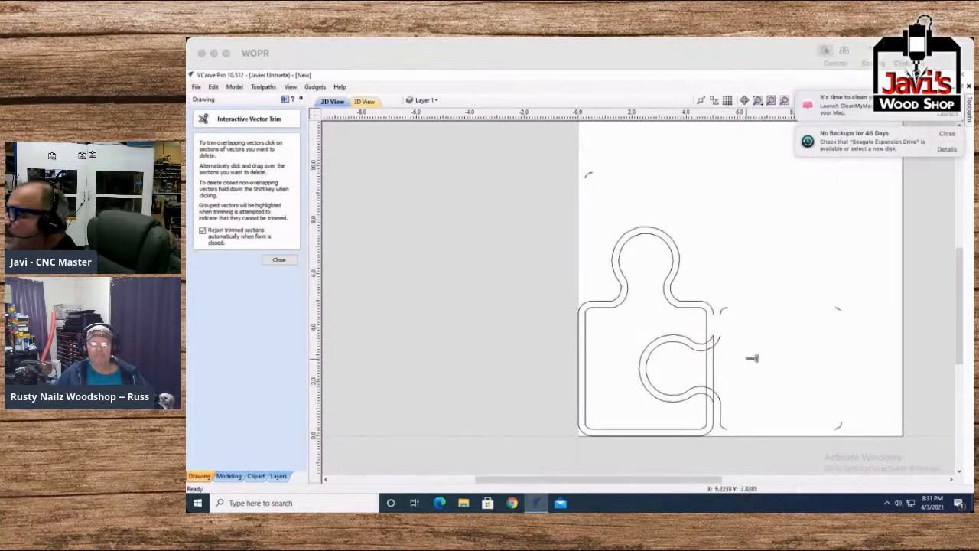
pyautogui.click(279, 260)
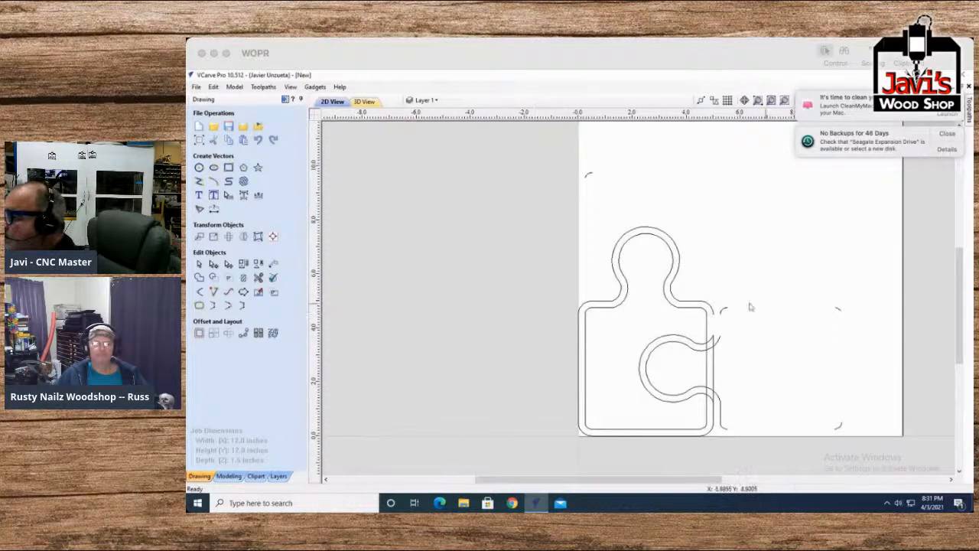
# Step: Draw a straight line closing the gap in the outer outline's right edge, above the overlapping side tab
pyautogui.scroll(5, 711, 321)
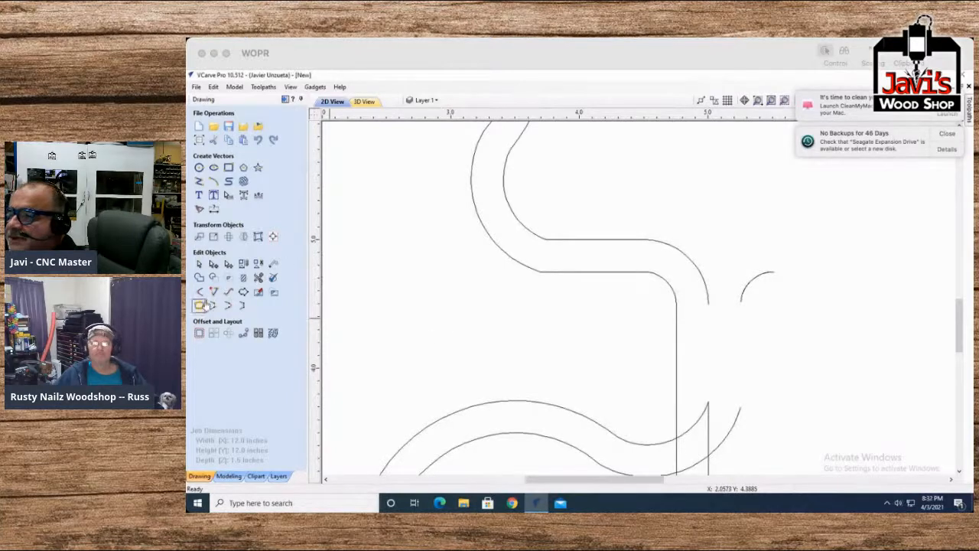
pyautogui.click(199, 180)
pyautogui.click(708, 300)
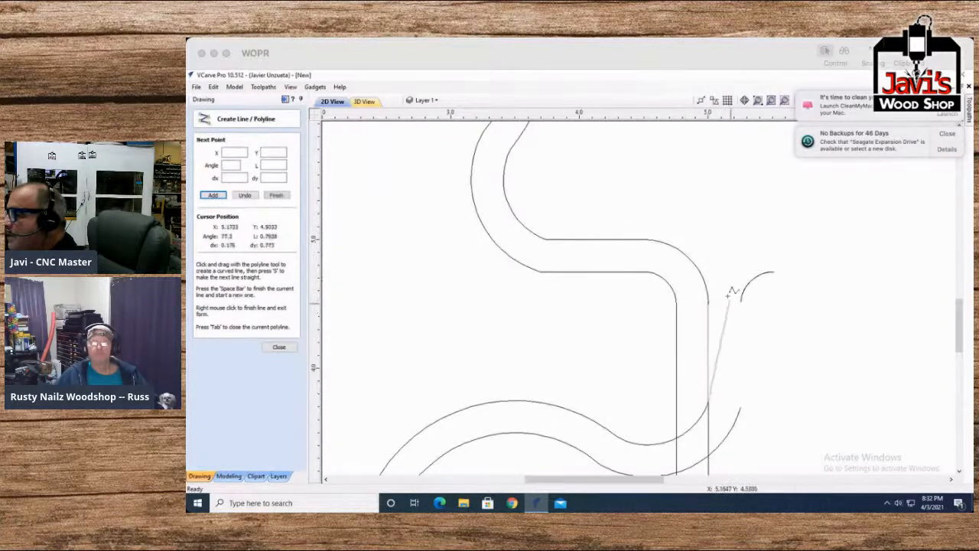
pyautogui.press('Escape')
pyautogui.scroll(-4, 385, 375)
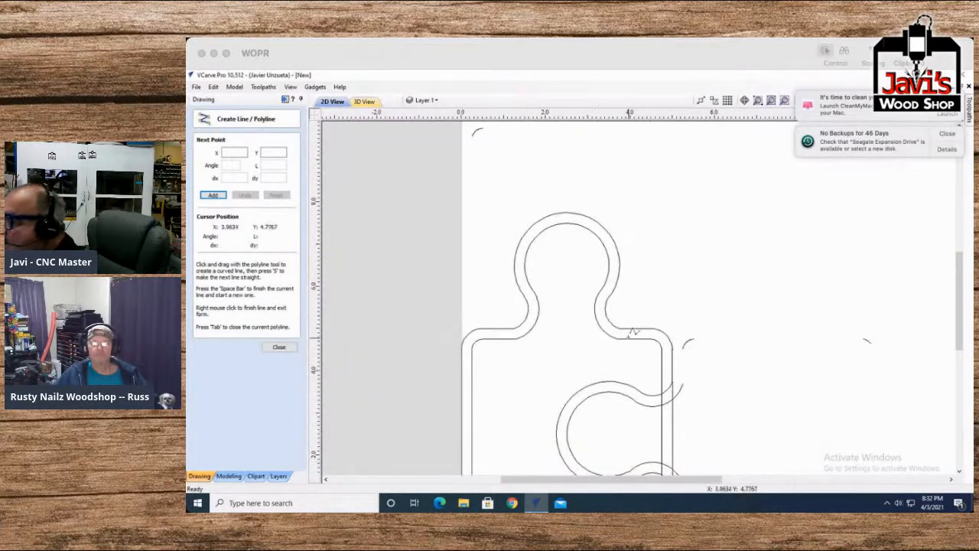
# Step: Draw a line across the base of the upper tab along the top edge of the inner outline
pyautogui.click(626, 332)
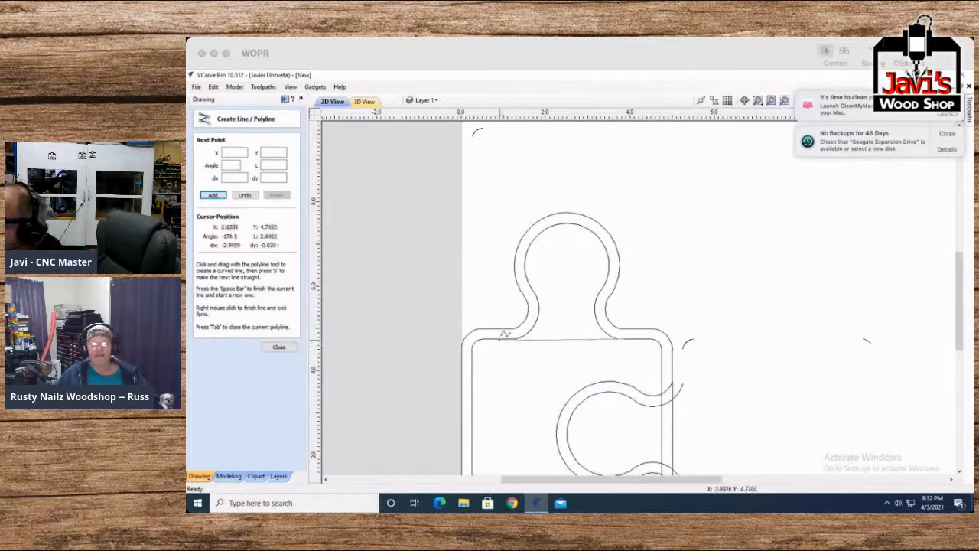
pyautogui.scroll(2, 504, 335)
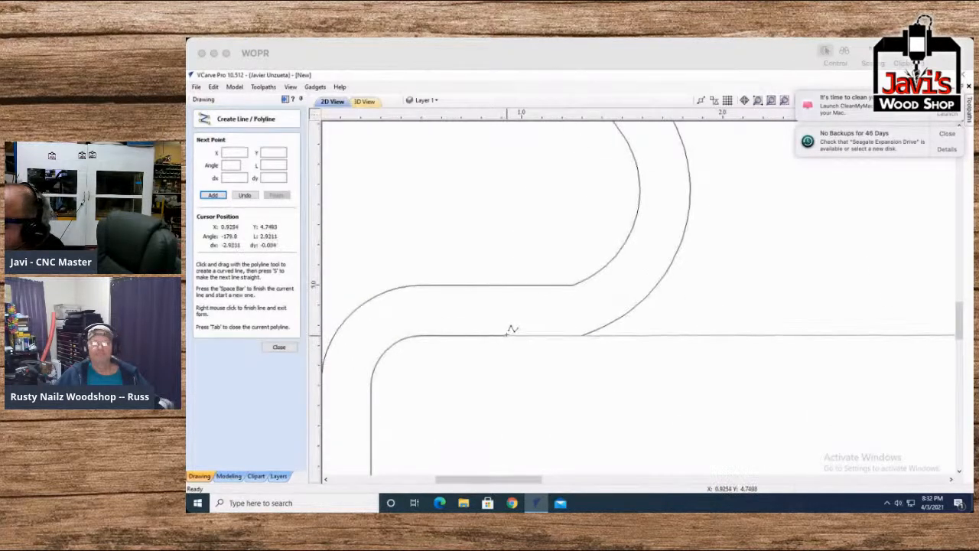
pyautogui.click(508, 335)
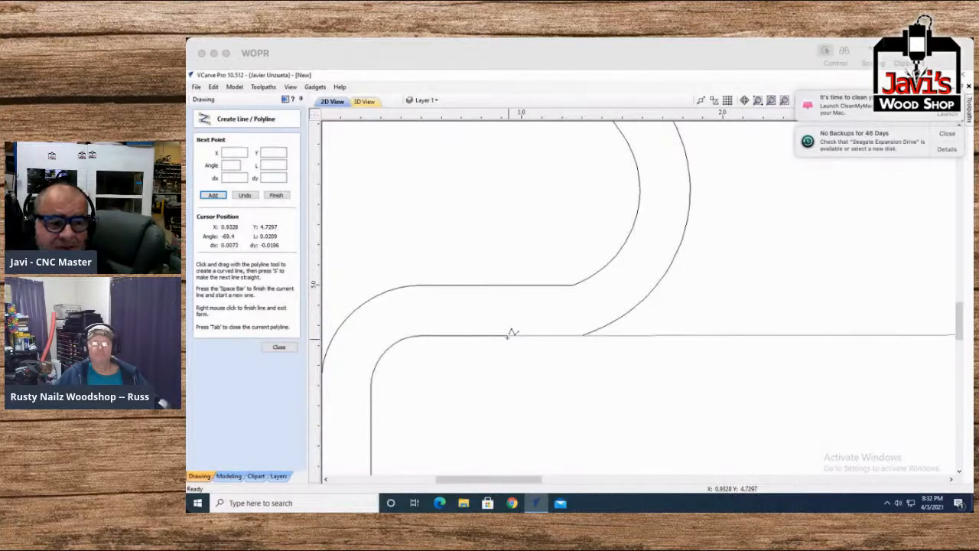
pyautogui.press('space')
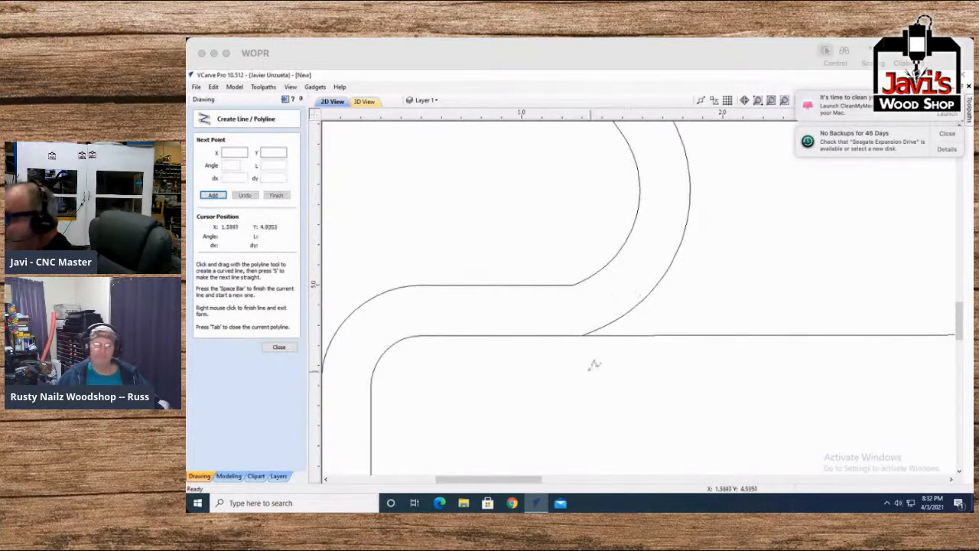
pyautogui.scroll(-2, 601, 384)
pyautogui.scroll(-2, 605, 380)
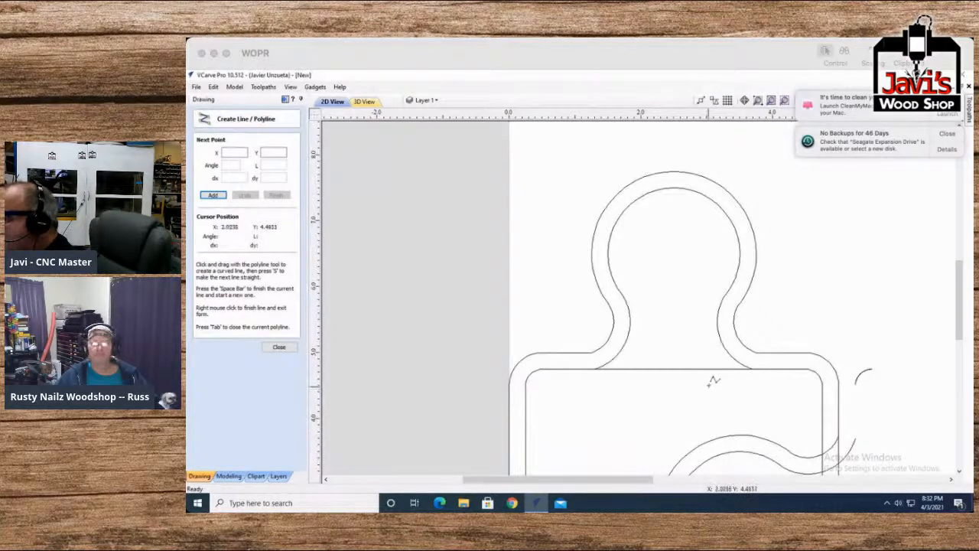
# Step: Draw a second line across the base of the upper tab along the outer outline's top edge and finish the polyline
pyautogui.click(782, 351)
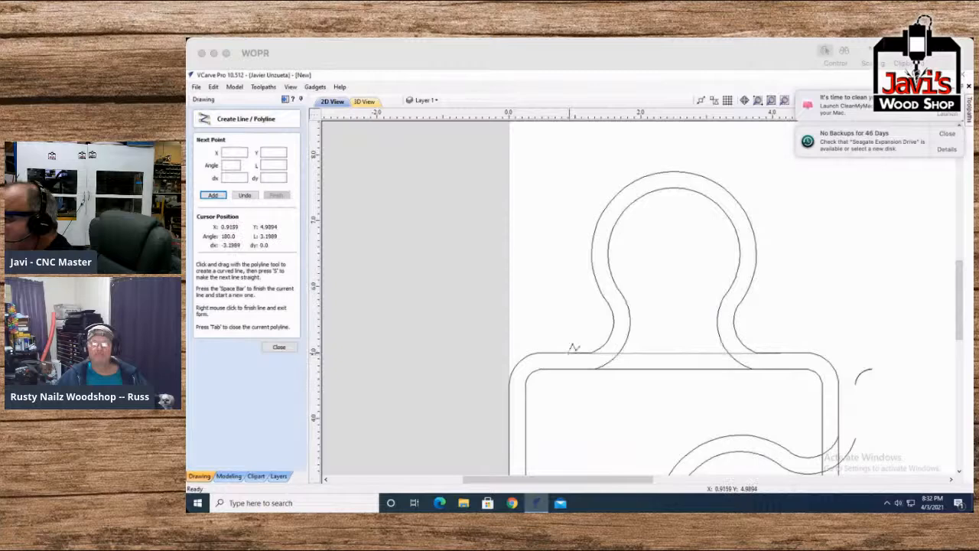
pyautogui.click(571, 351)
pyautogui.press('space')
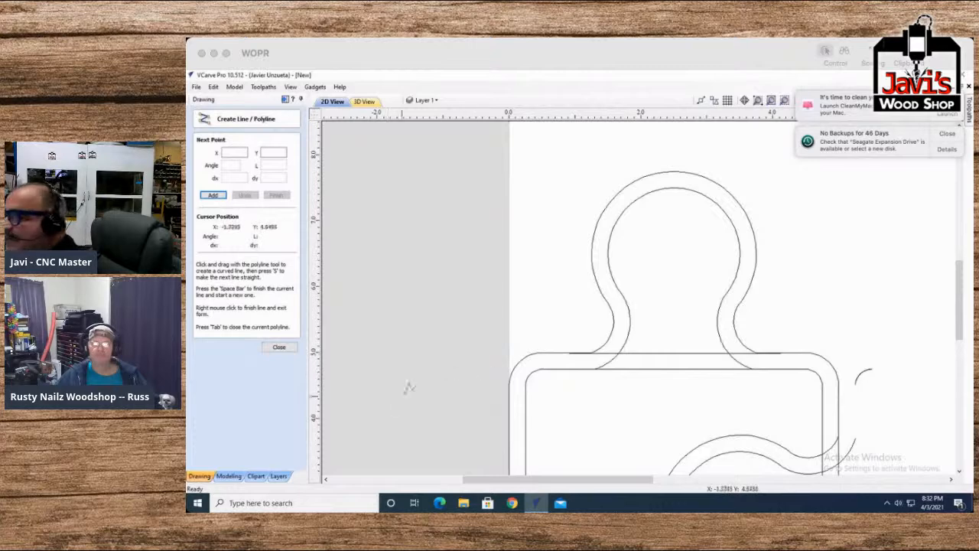
pyautogui.click(278, 346)
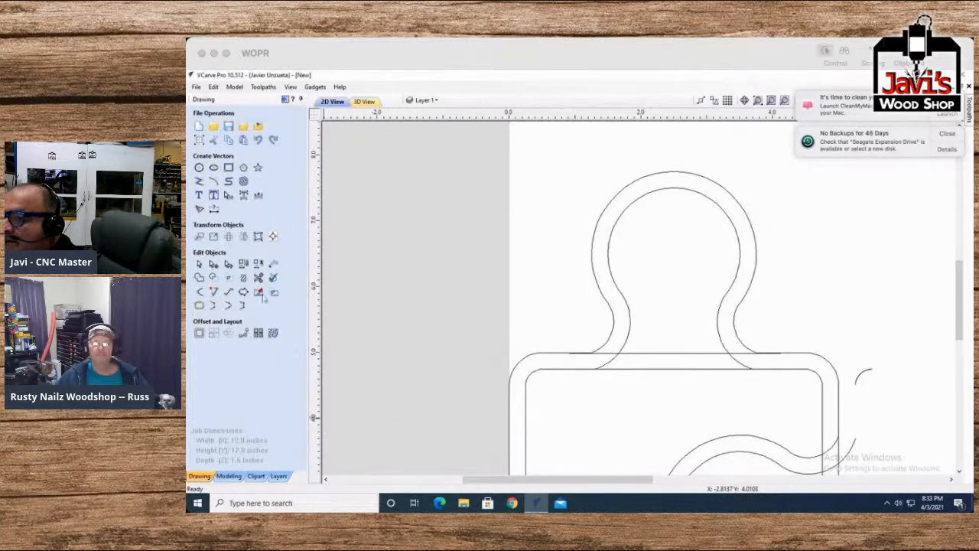
# Step: Try to trim away the upper tab's outer outline, undo the trim and leave Interactive Vector Trim
pyautogui.click(258, 277)
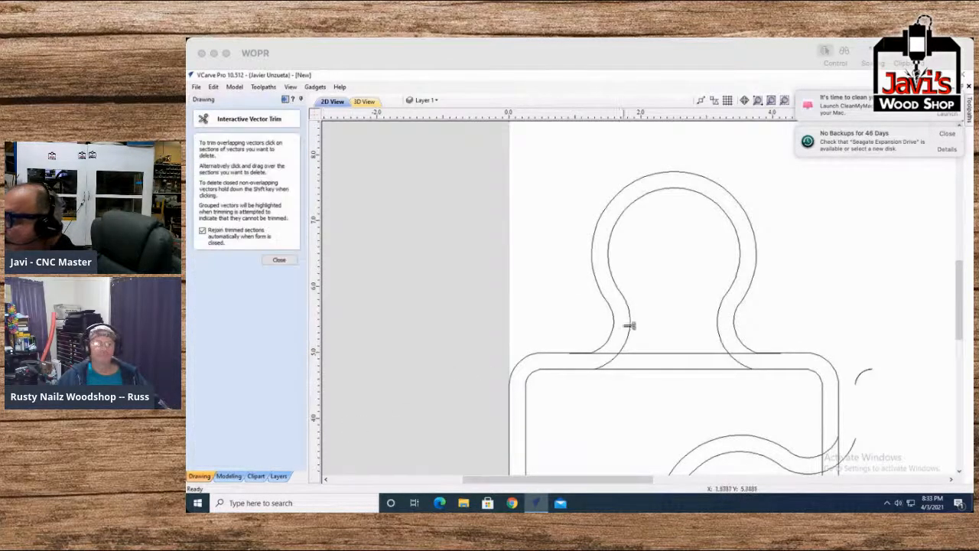
pyautogui.click(614, 329)
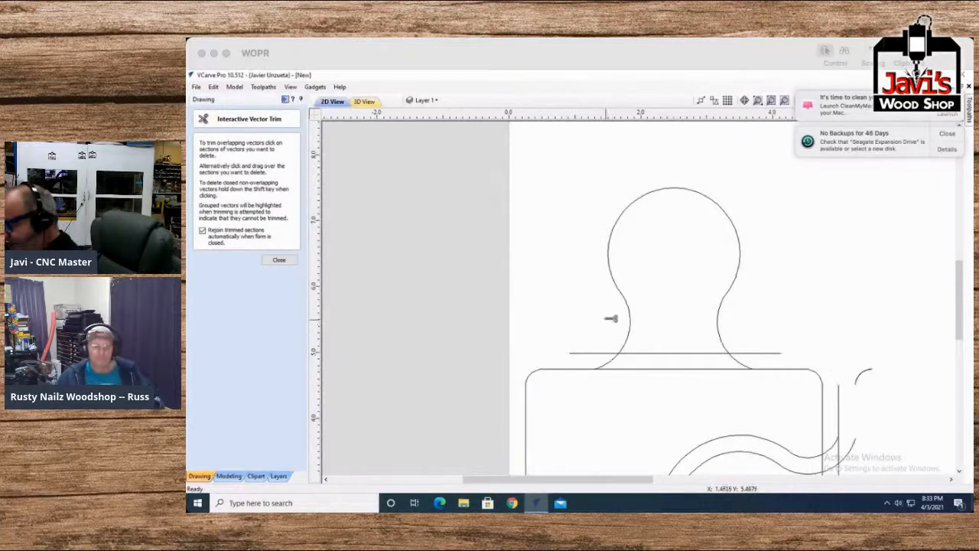
pyautogui.hotkey('ctrl', 'z')
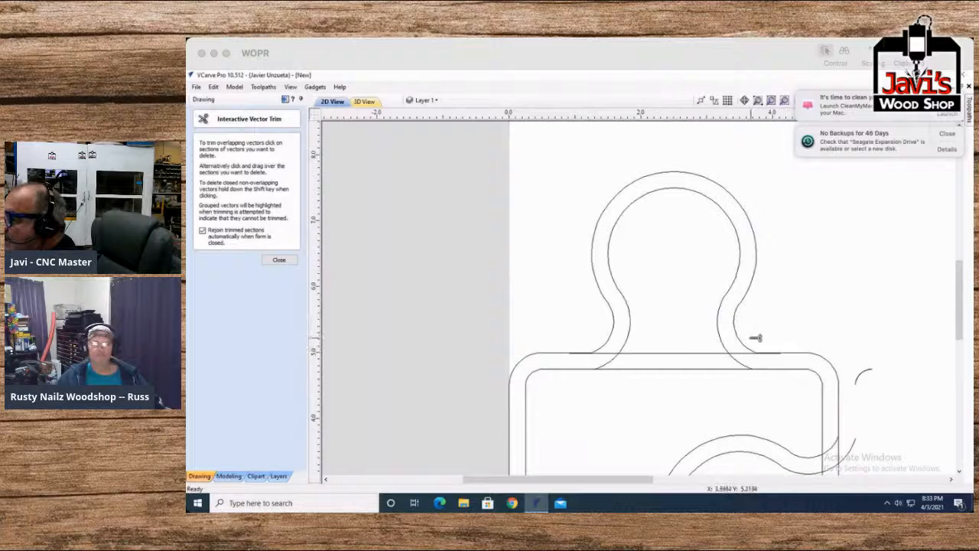
pyautogui.scroll(5, 758, 337)
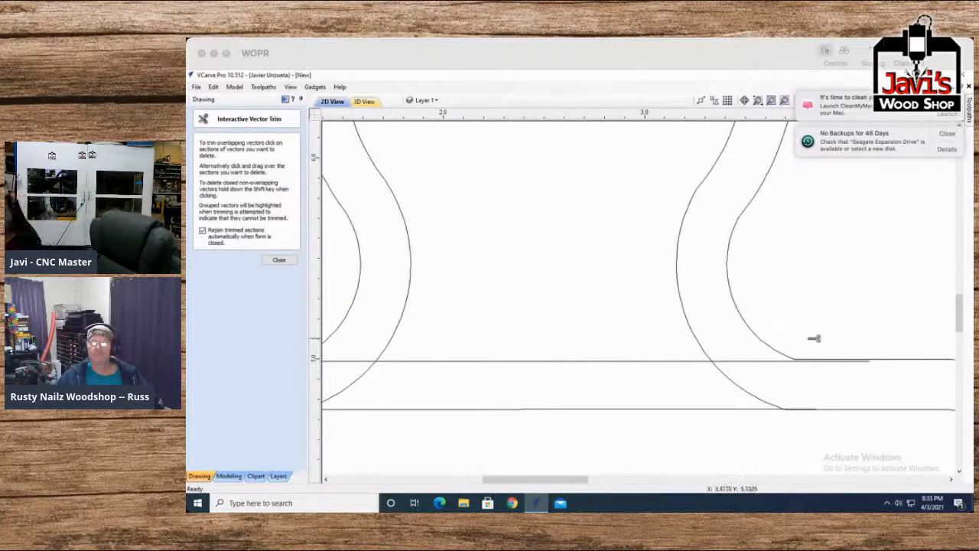
pyautogui.click(278, 260)
# Step: Move both end nodes of the outer line across the tab's base exactly onto the outer outline's top edge
pyautogui.click(756, 361)
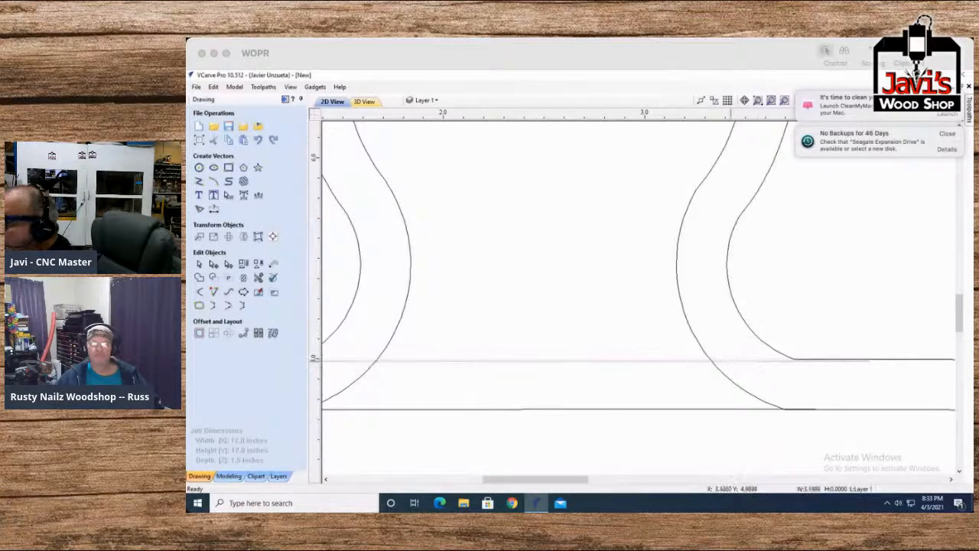
pyautogui.click(213, 263)
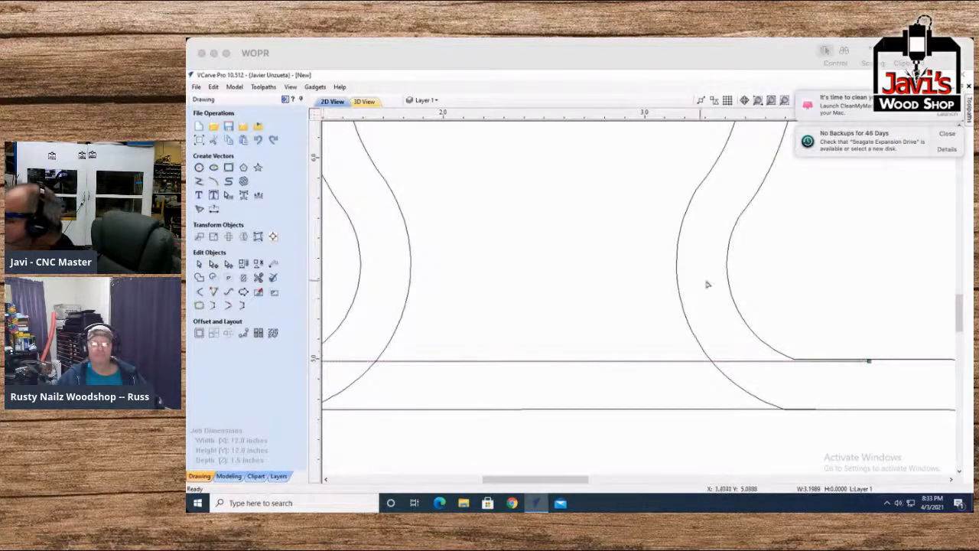
pyautogui.scroll(4, 869, 360)
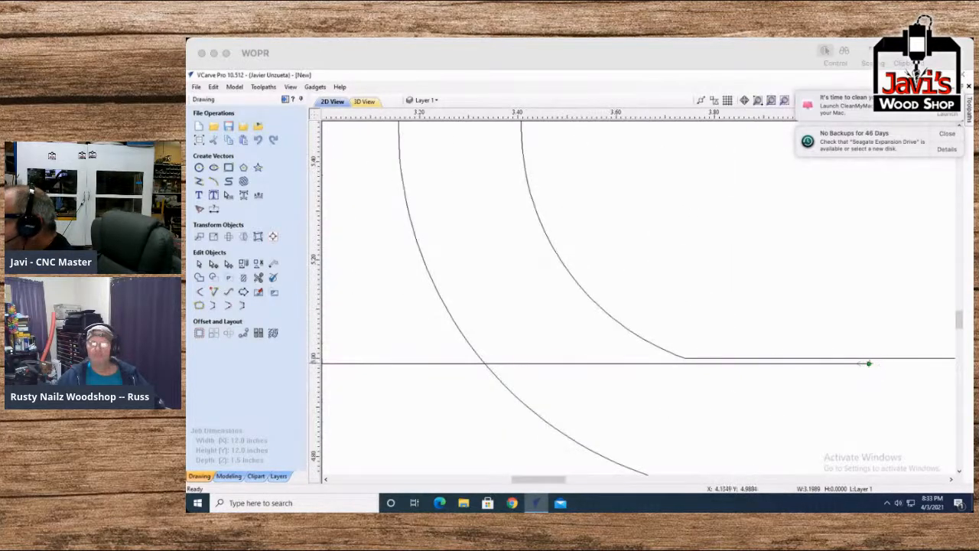
pyautogui.moveTo(868, 362); pyautogui.dragTo(875, 357)
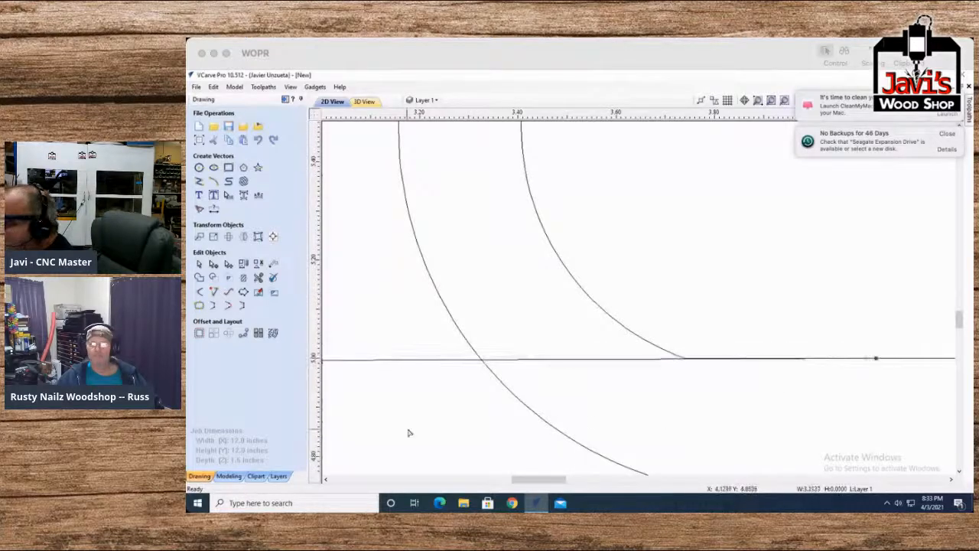
pyautogui.moveTo(538, 479); pyautogui.dragTo(416, 483)
pyautogui.moveTo(632, 364); pyautogui.dragTo(630, 357)
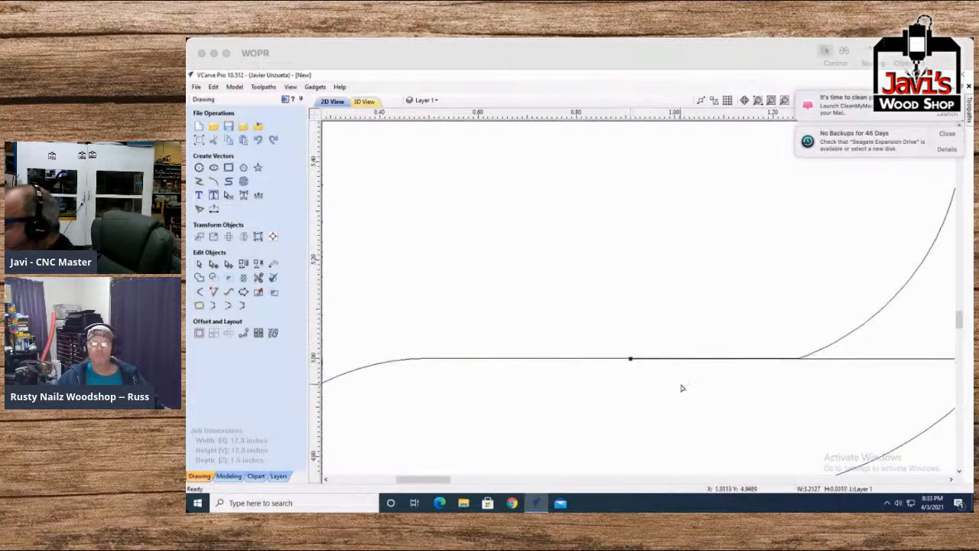
pyautogui.scroll(-3, 683, 388)
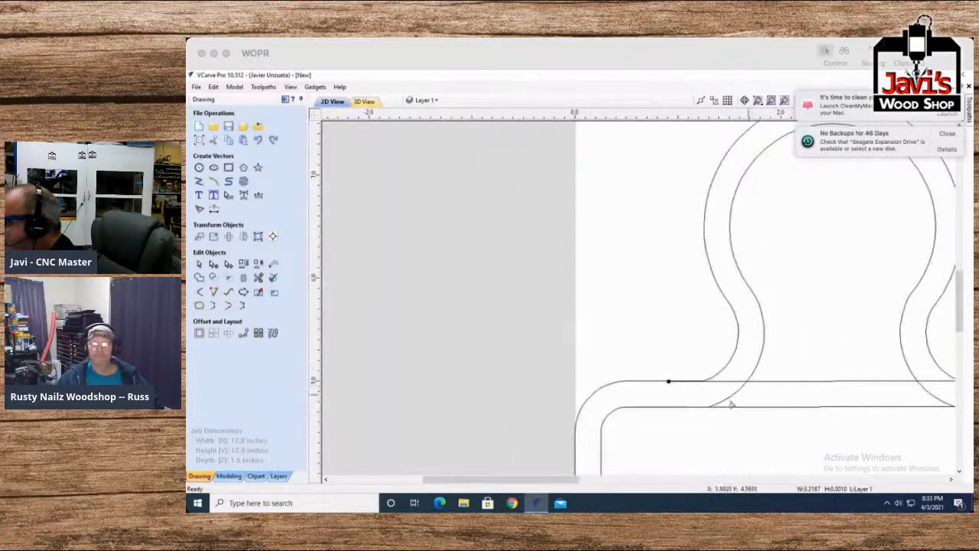
pyautogui.moveTo(498, 480); pyautogui.dragTo(541, 479)
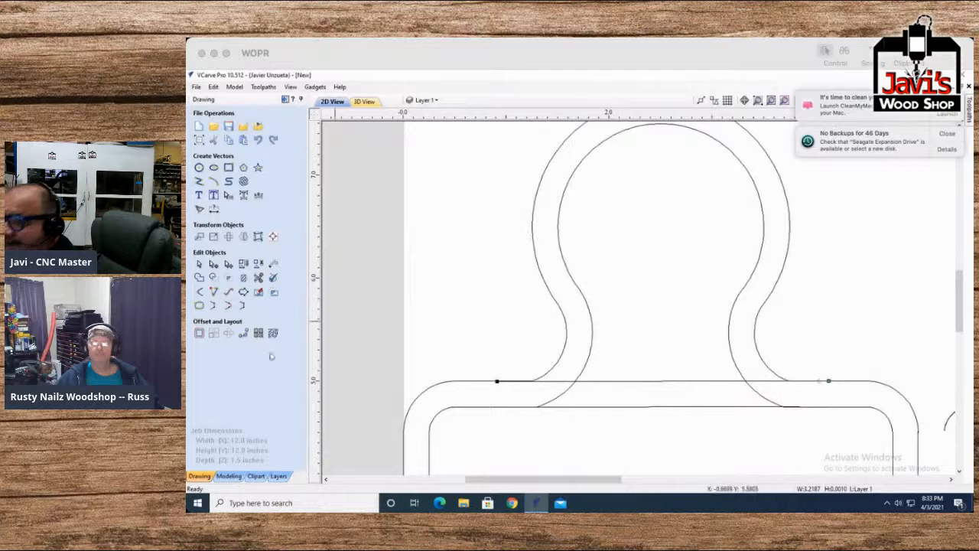
# Step: Retry trimming the upper tab's outer outline at its neck, undo it and close the trim tool
pyautogui.click(258, 279)
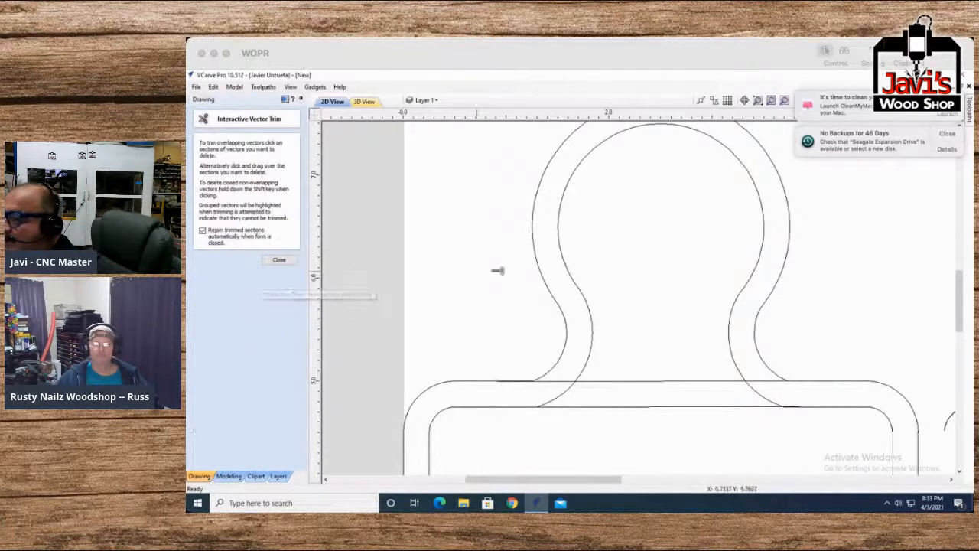
pyautogui.click(557, 303)
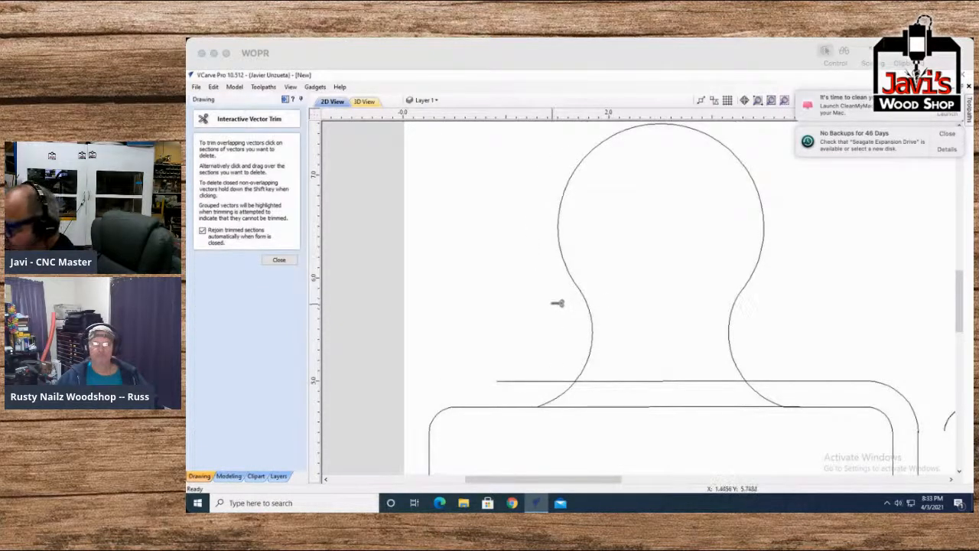
pyautogui.hotkey('ctrl', 'z')
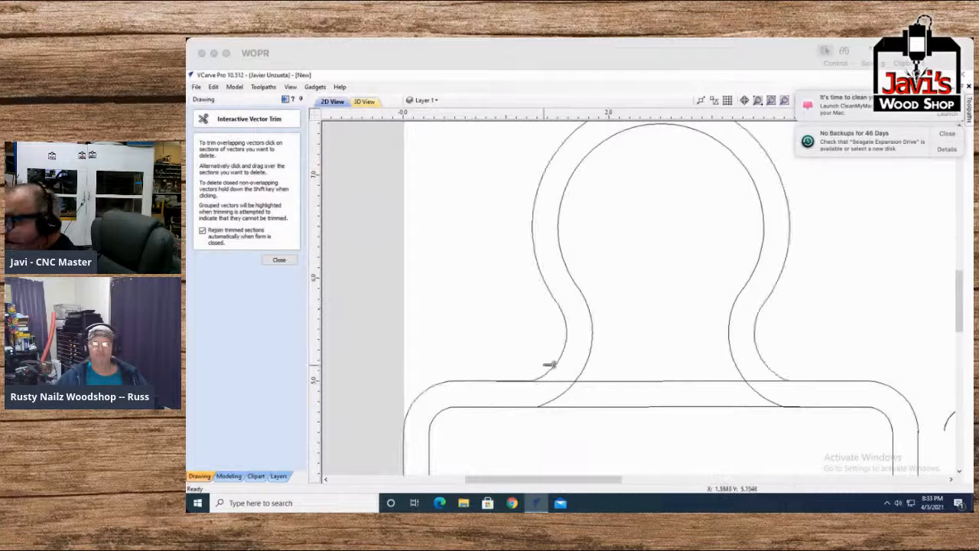
pyautogui.scroll(4, 527, 384)
pyautogui.scroll(-2, 534, 382)
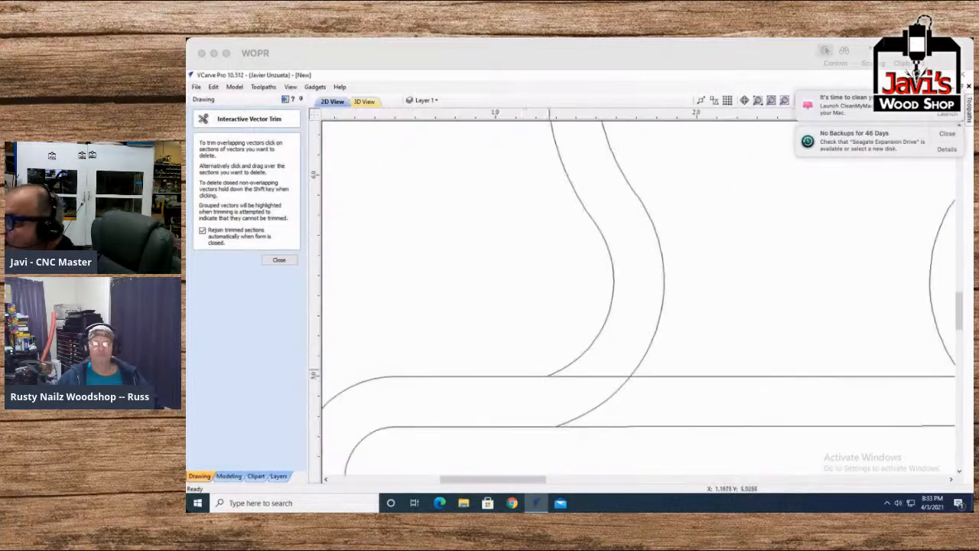
pyautogui.click(278, 260)
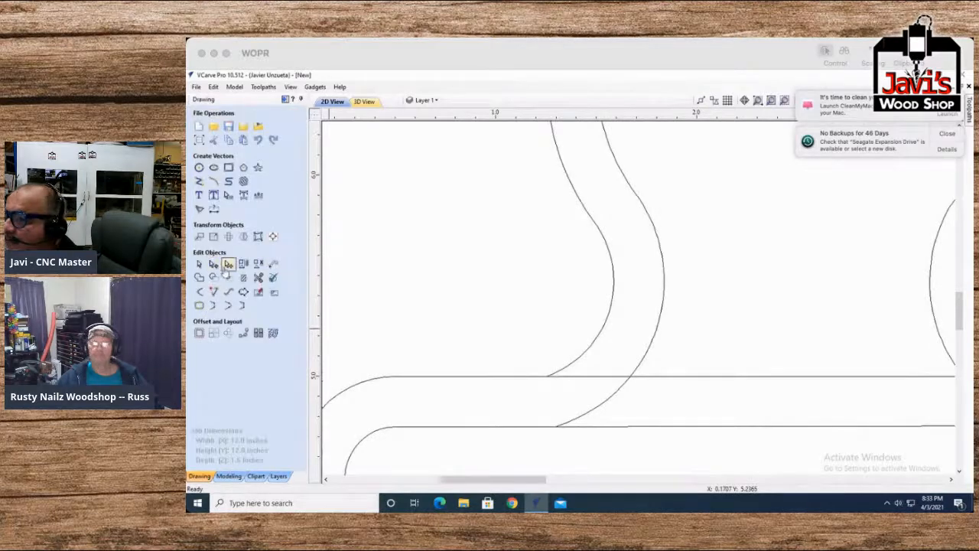
# Step: Delete the lower neck curve on both sides of the upper tab's outer outline with node editing
pyautogui.click(595, 346)
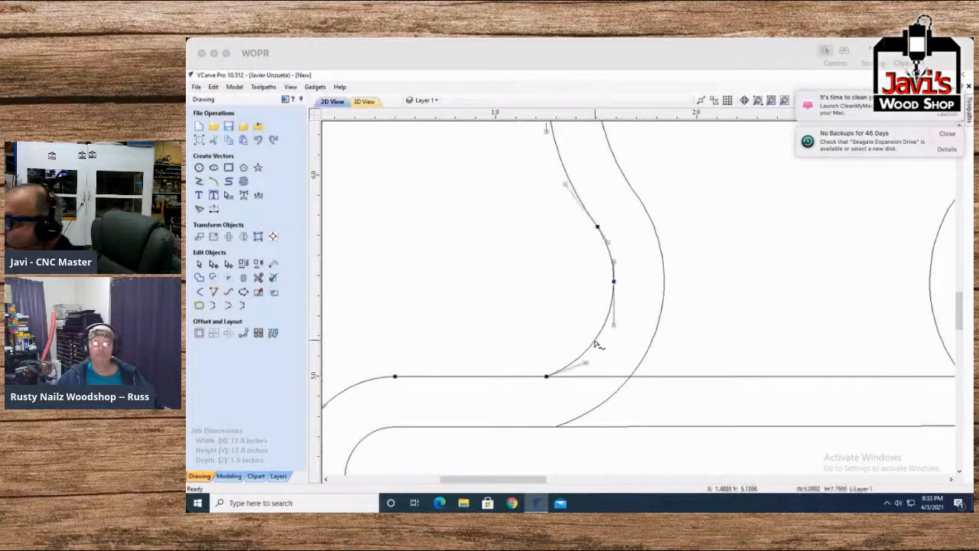
pyautogui.click(597, 344)
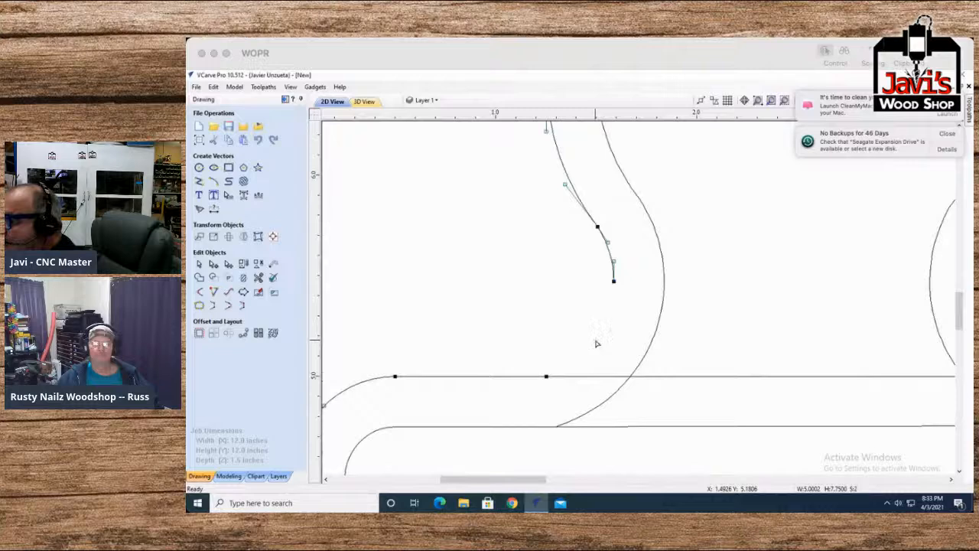
pyautogui.click(877, 480)
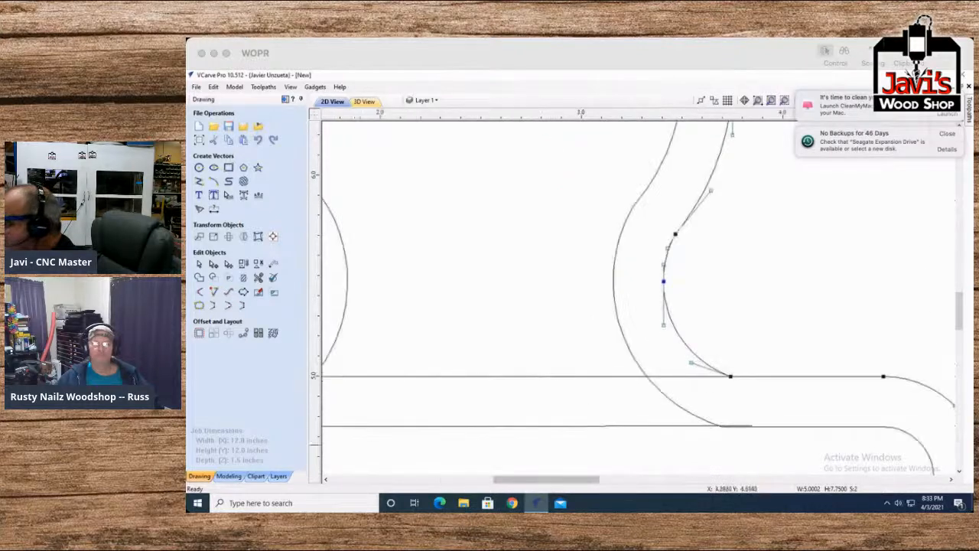
pyautogui.click(685, 345)
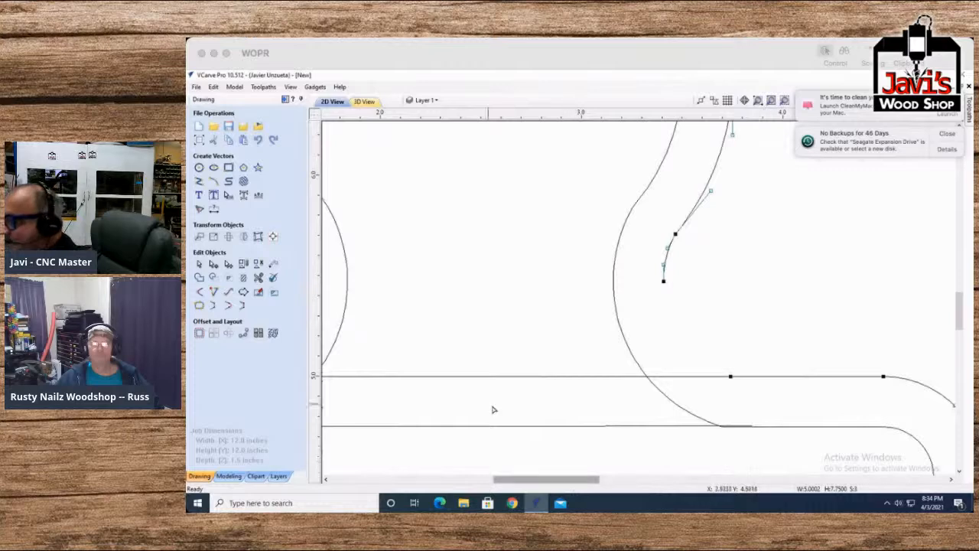
# Step: Delete the two large upper arcs of the upper tab's outer outline and return to object selection
pyautogui.scroll(-2, 491, 407)
pyautogui.scroll(-1, 490, 407)
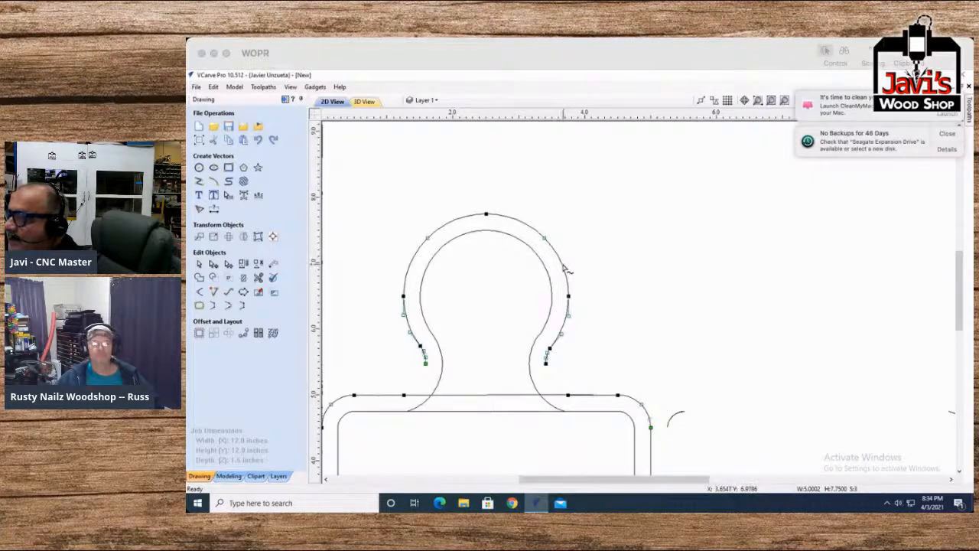
pyautogui.click(562, 269)
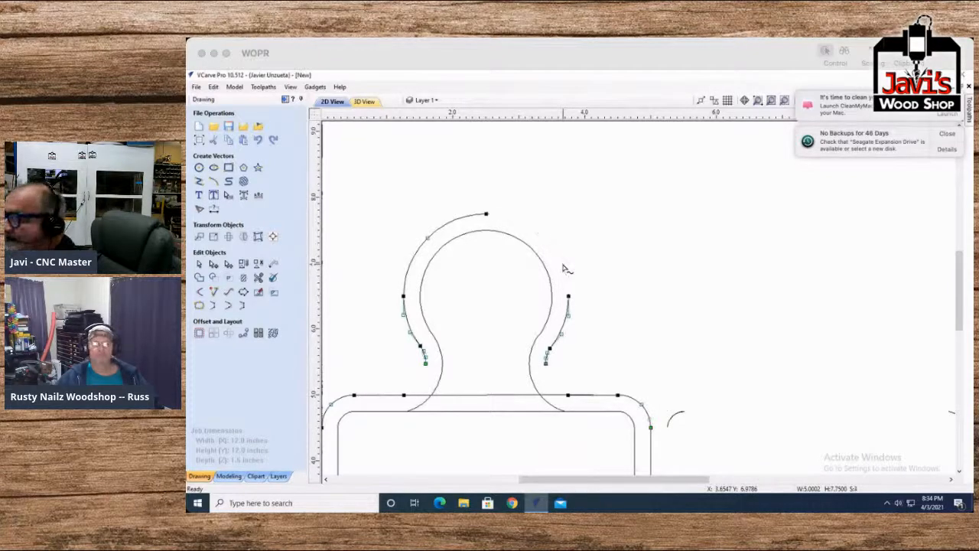
pyautogui.click(436, 229)
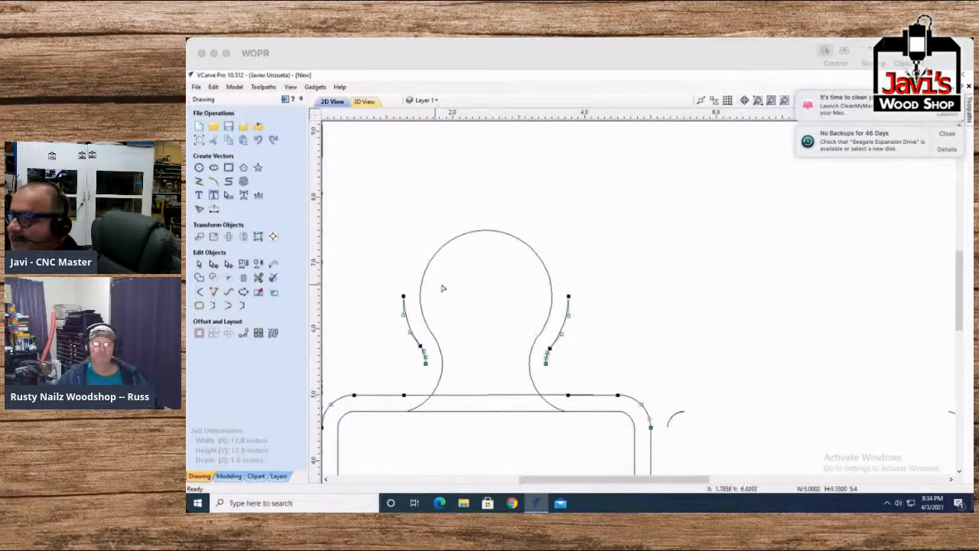
pyautogui.click(199, 264)
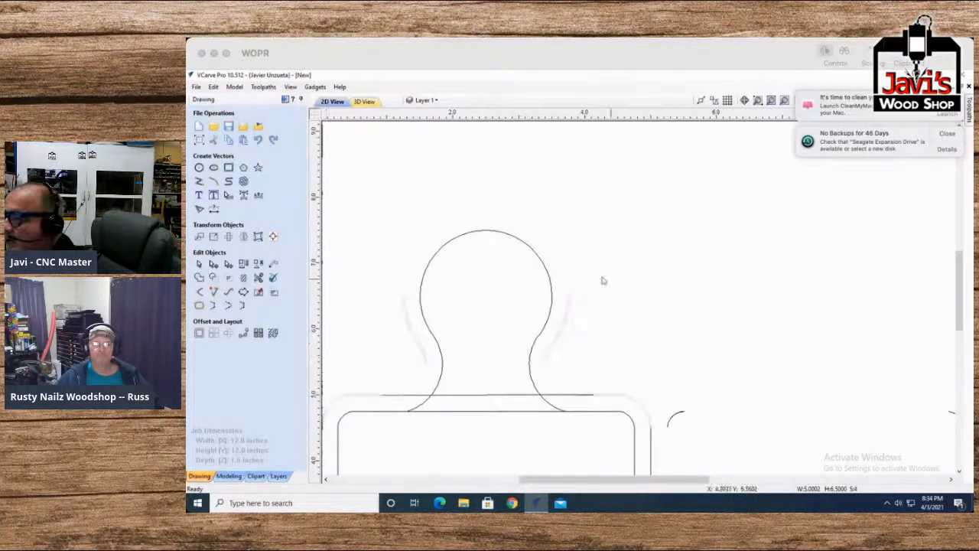
# Step: Delete the two leftover outer offset curves on both sides of the upper tab's neck
pyautogui.click(592, 351)
pyautogui.click(557, 328)
pyautogui.press('Delete')
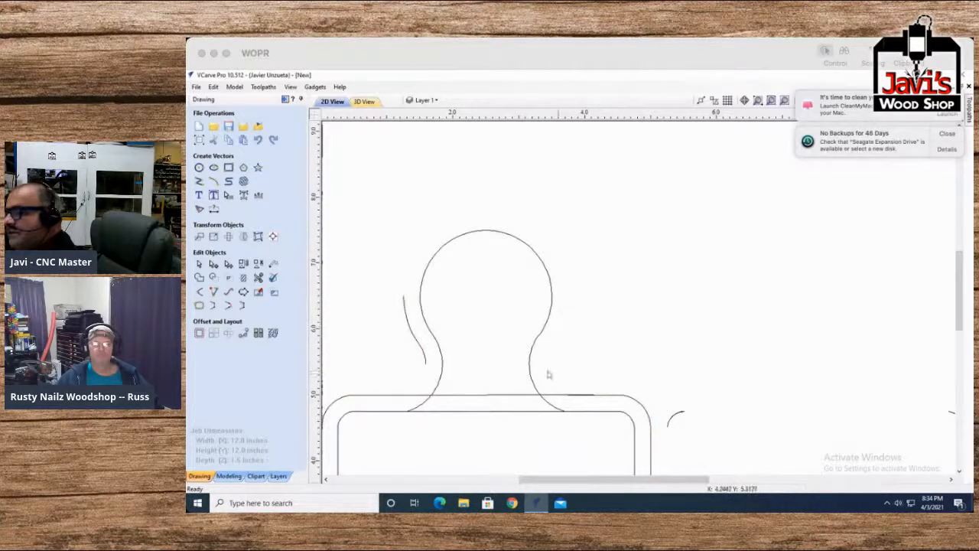
pyautogui.click(397, 325)
pyautogui.press('Delete')
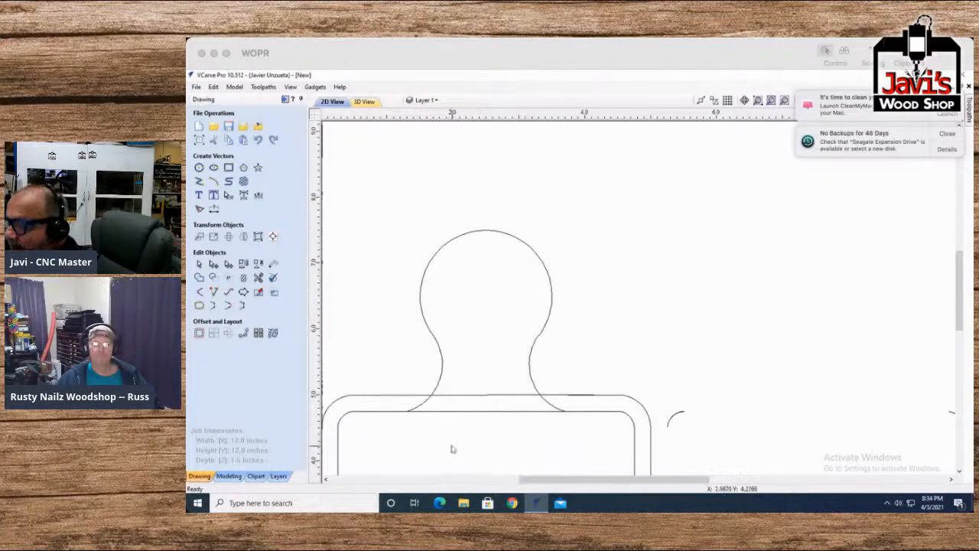
# Step: Trim the outer outline's top edge across the tab's base and cut a short gap in the right neck curve below it
pyautogui.click(258, 277)
pyautogui.click(490, 395)
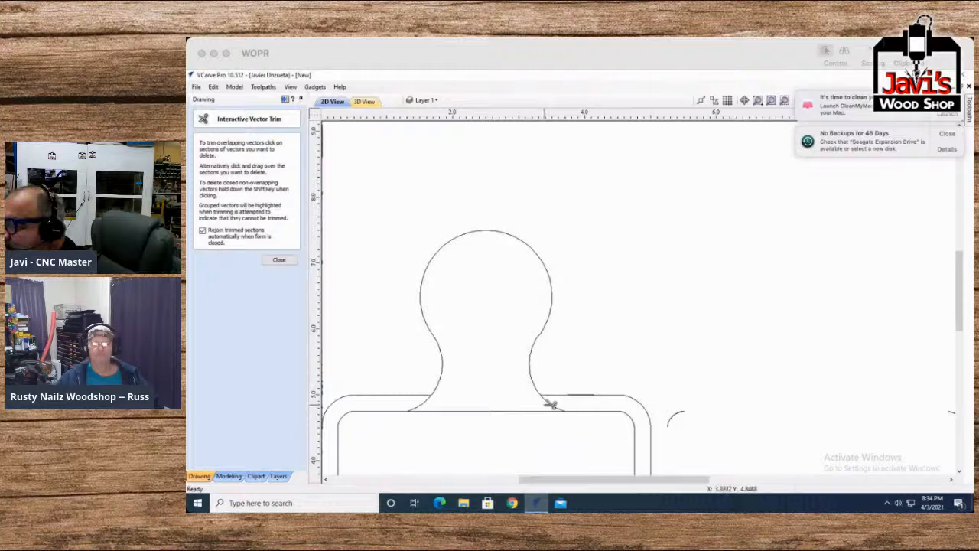
pyautogui.scroll(4, 553, 403)
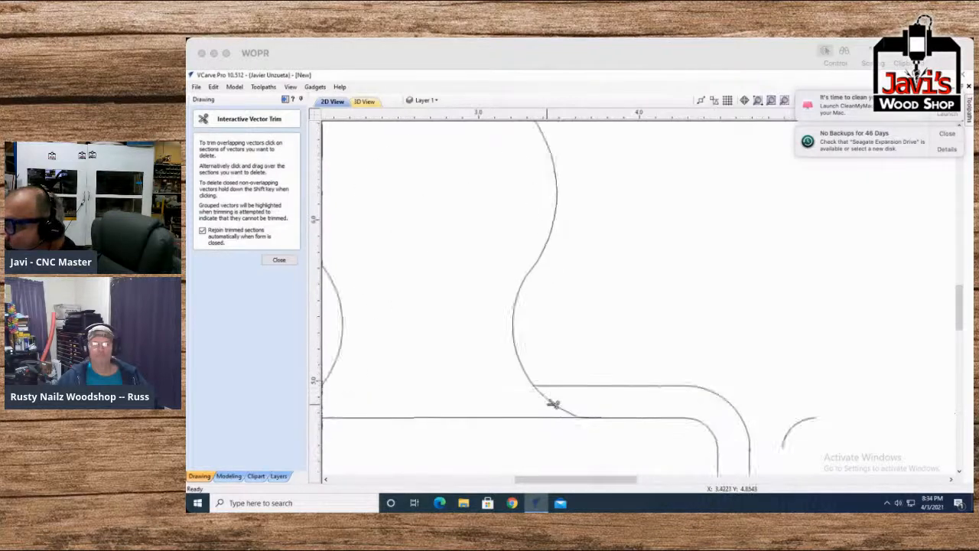
pyautogui.click(563, 400)
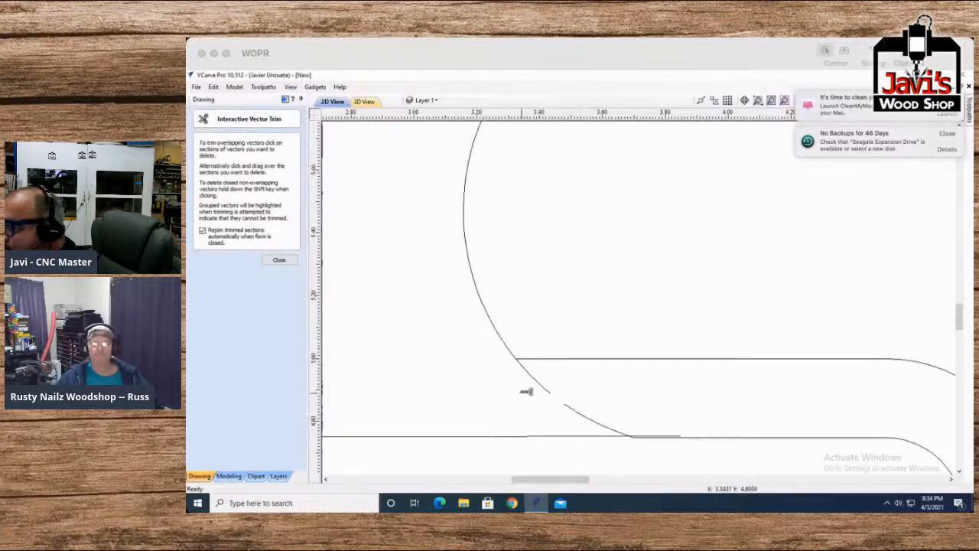
pyautogui.scroll(-3, 539, 380)
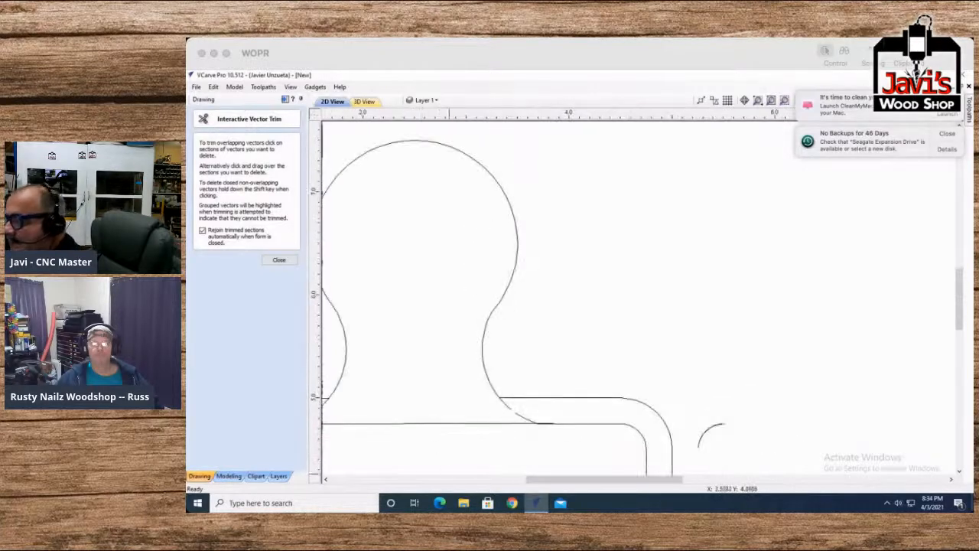
pyautogui.moveTo(556, 480); pyautogui.dragTo(494, 479)
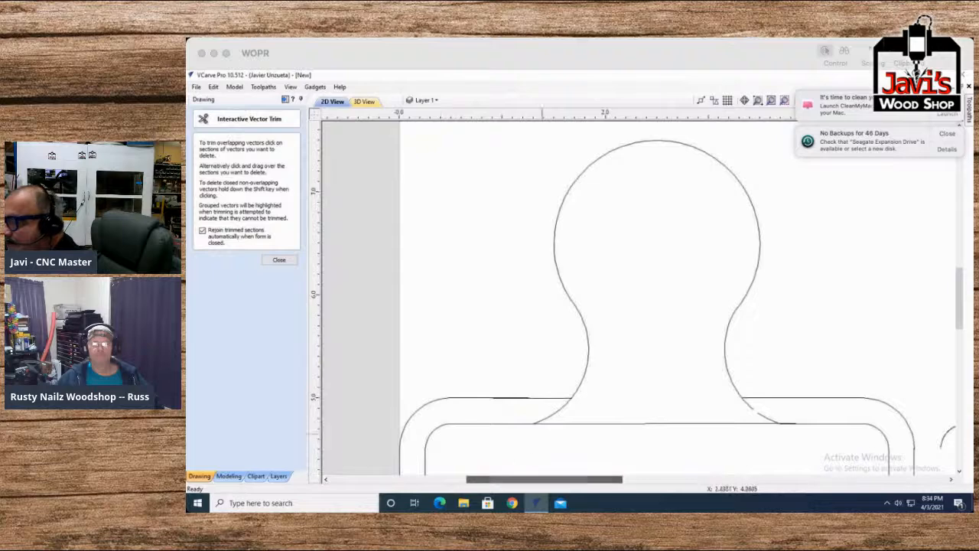
pyautogui.scroll(1, 569, 402)
pyautogui.scroll(3, 574, 407)
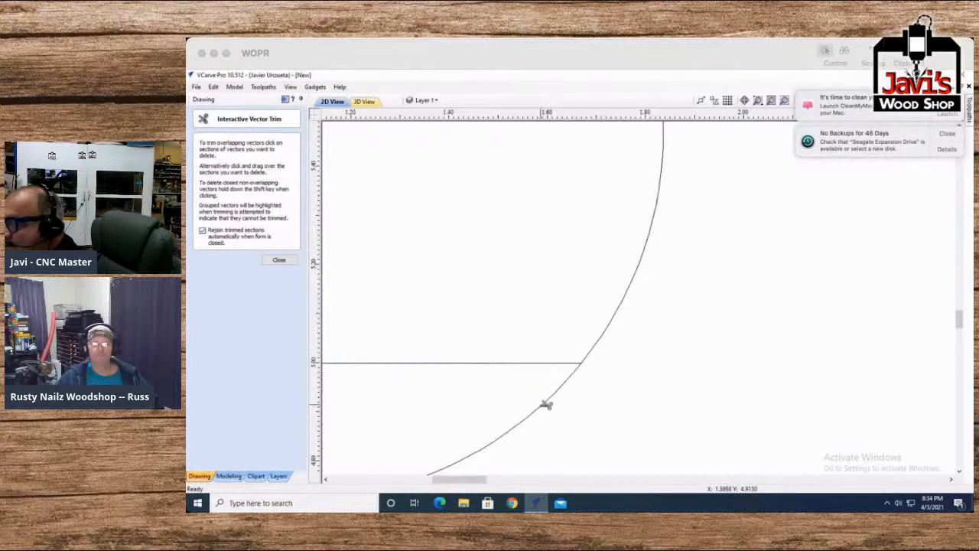
pyautogui.scroll(-3, 547, 406)
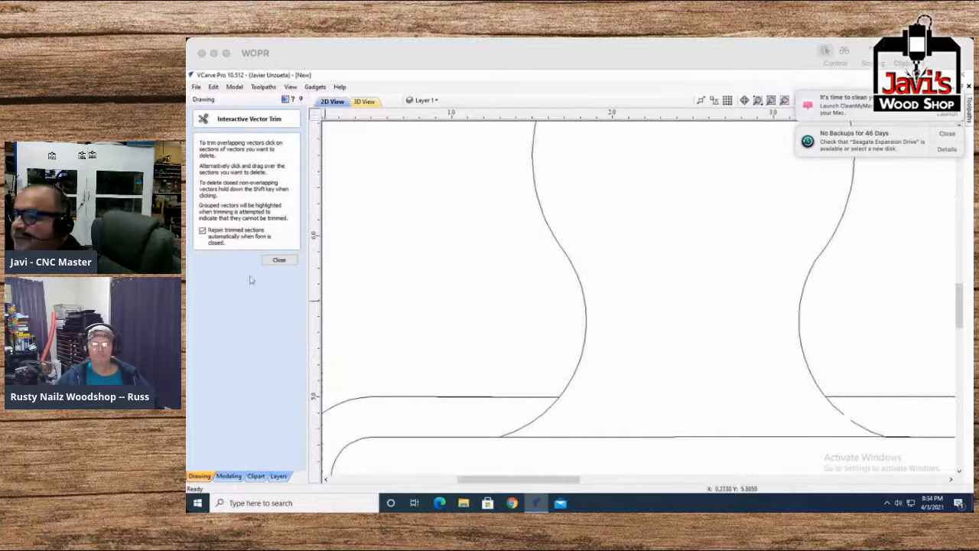
pyautogui.click(279, 259)
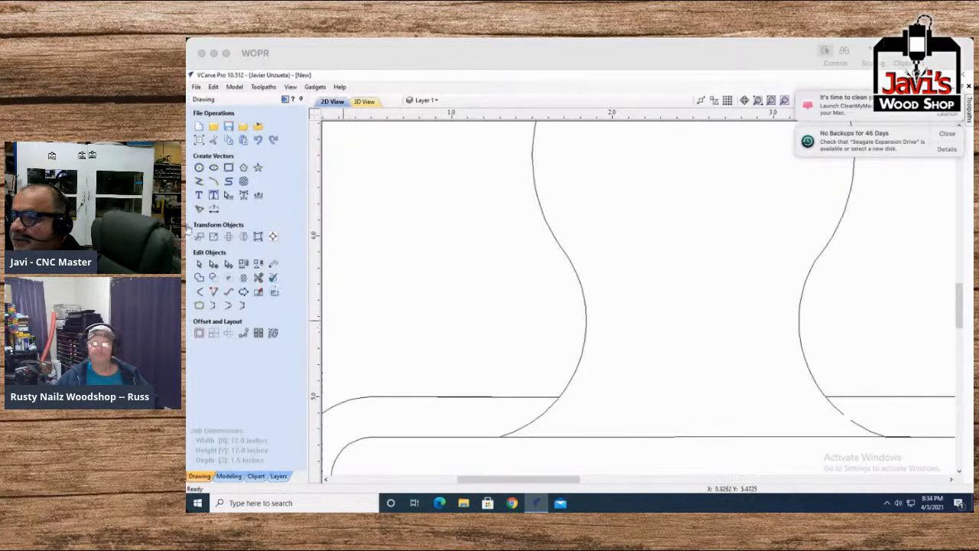
# Step: Delete the left neck curve below the outer outline's top edge with node editing, ending the tab at that edge
pyautogui.click(214, 264)
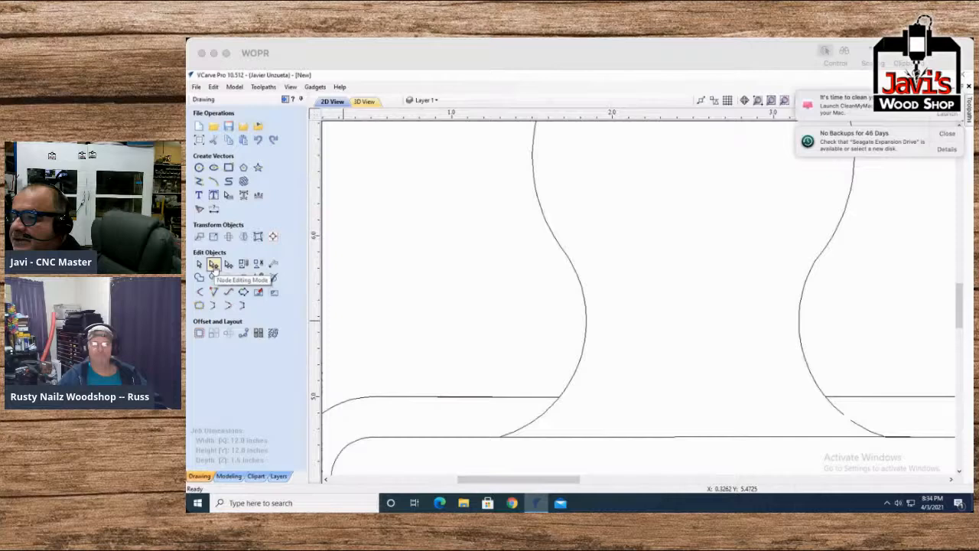
pyautogui.click(538, 419)
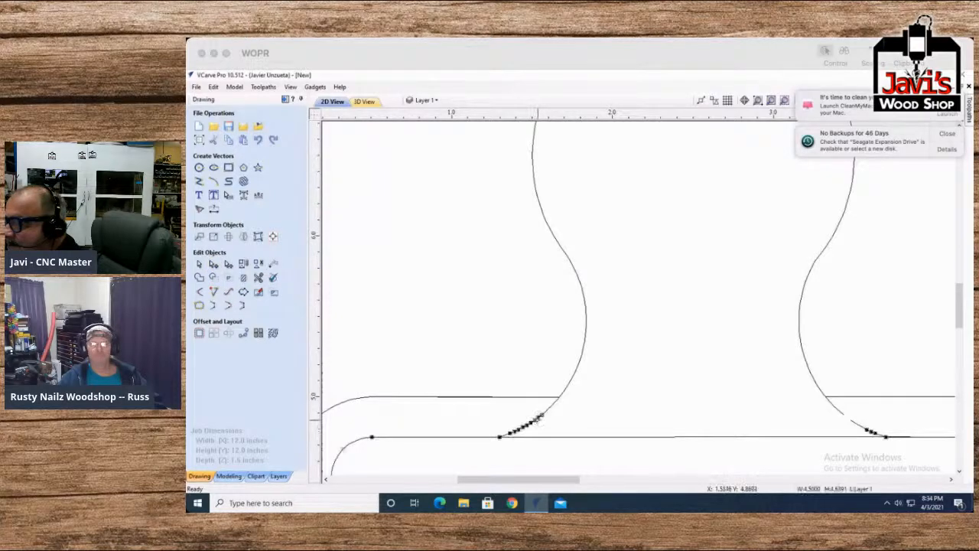
pyautogui.scroll(5, 539, 419)
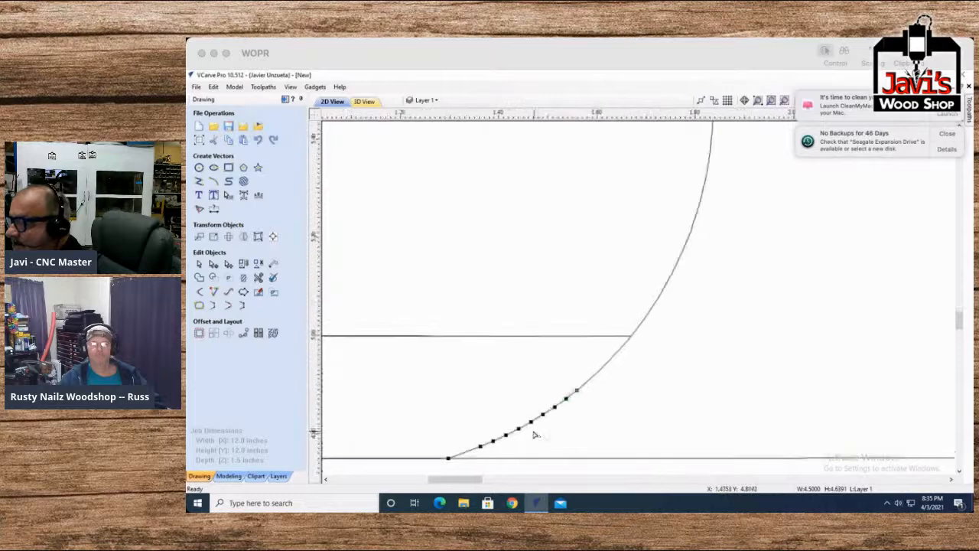
pyautogui.moveTo(601, 416); pyautogui.dragTo(449, 398)
pyautogui.press('Escape')
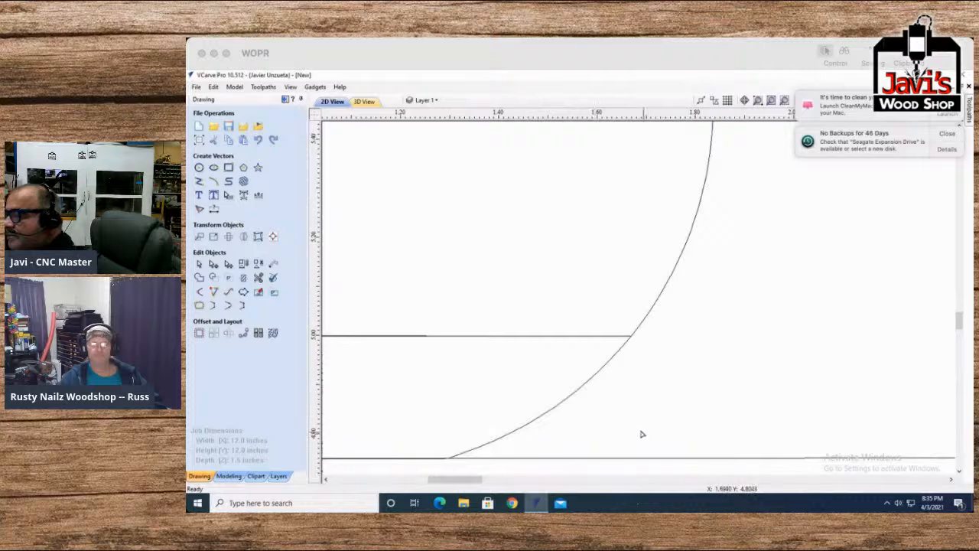
pyautogui.scroll(-4, 642, 433)
pyautogui.scroll(3, 596, 429)
pyautogui.click(579, 406)
pyautogui.moveTo(628, 426); pyautogui.dragTo(474, 374)
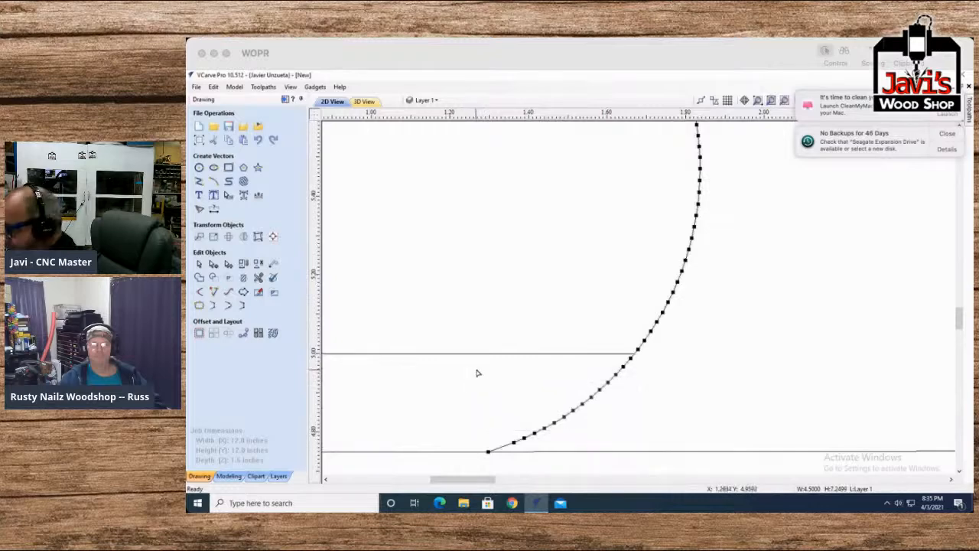
pyautogui.press('Delete')
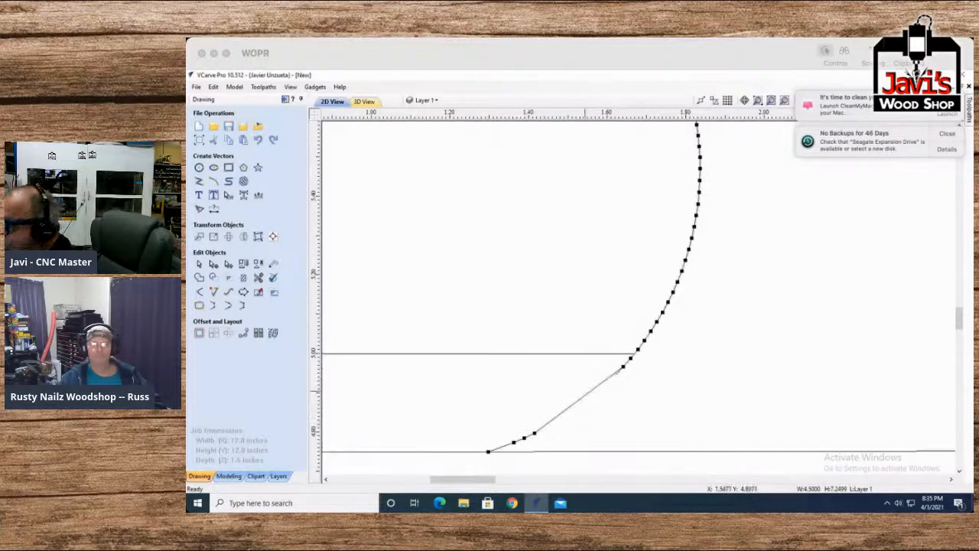
pyautogui.press('d')
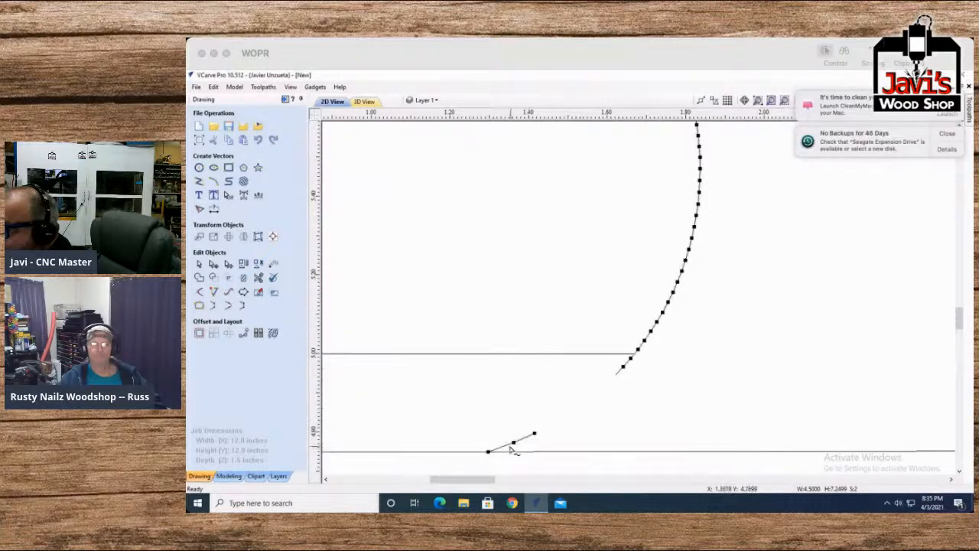
pyautogui.press('r')
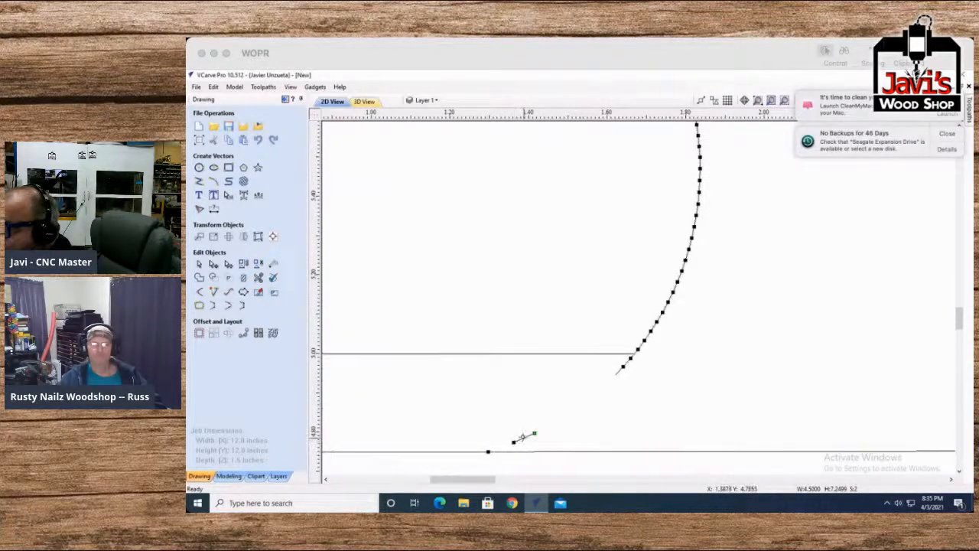
pyautogui.click(621, 372)
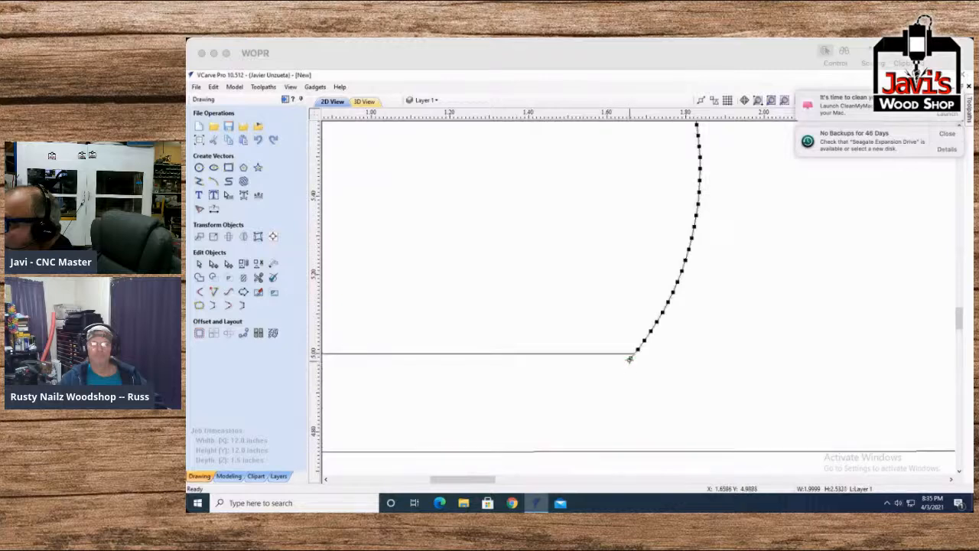
# Step: Delete the right neck curve's nodes and spans below the outer outline's top edge, and deselect the outline
pyautogui.scroll(-3, 635, 392)
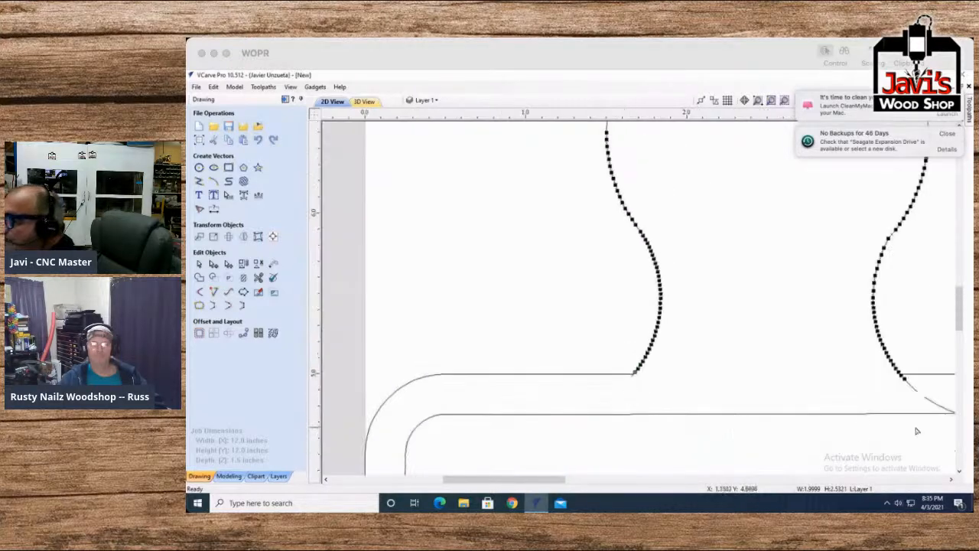
pyautogui.scroll(4, 941, 404)
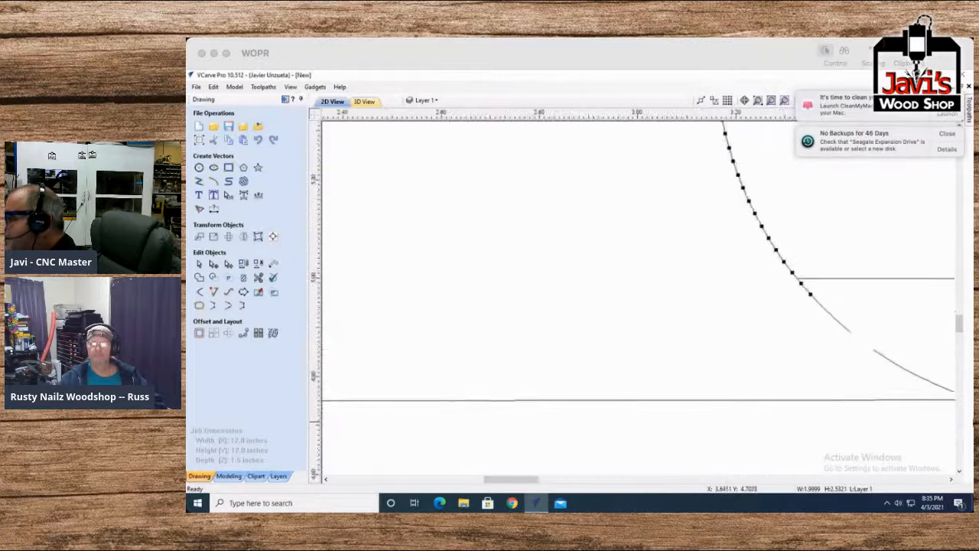
pyautogui.click(953, 478)
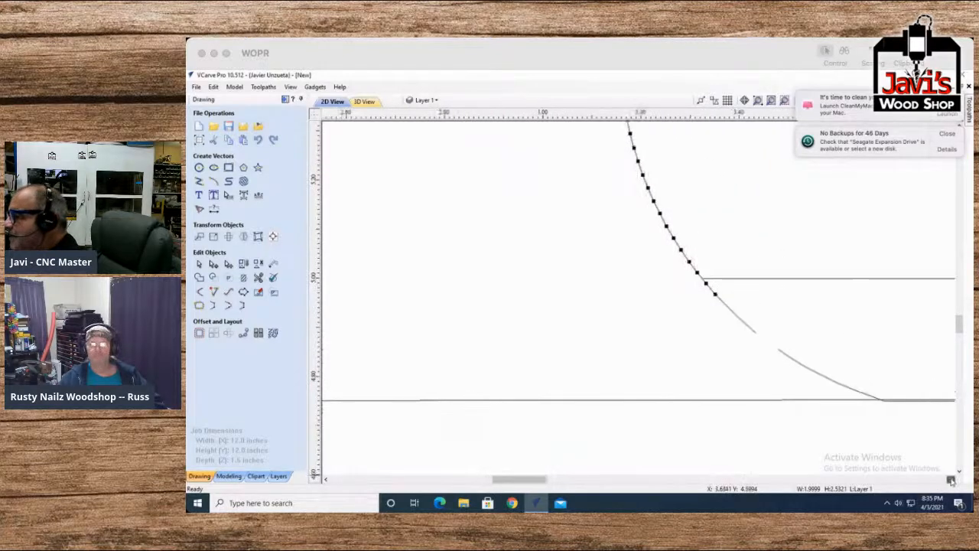
pyautogui.moveTo(792, 391); pyautogui.dragTo(564, 302)
pyautogui.moveTo(790, 392); pyautogui.dragTo(538, 291)
pyautogui.press('Delete')
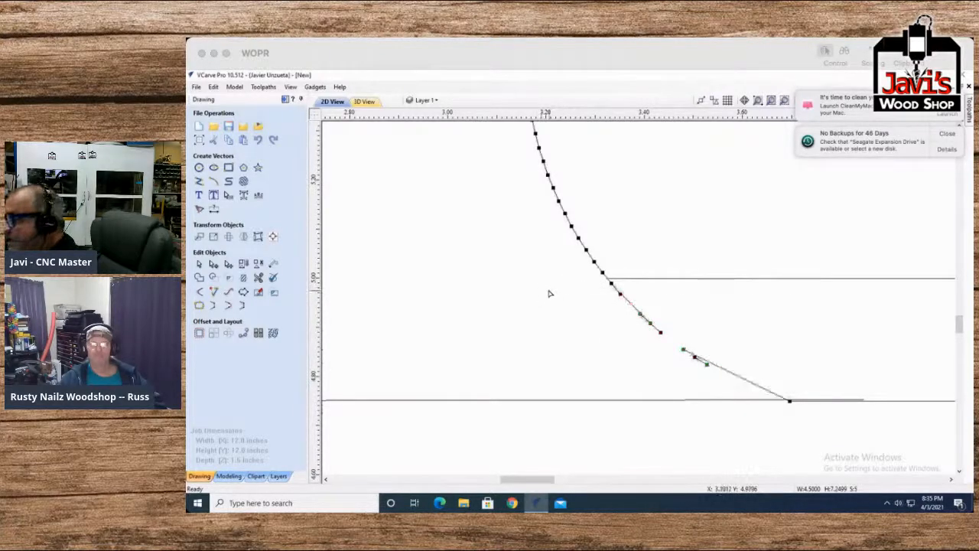
pyautogui.press('d')
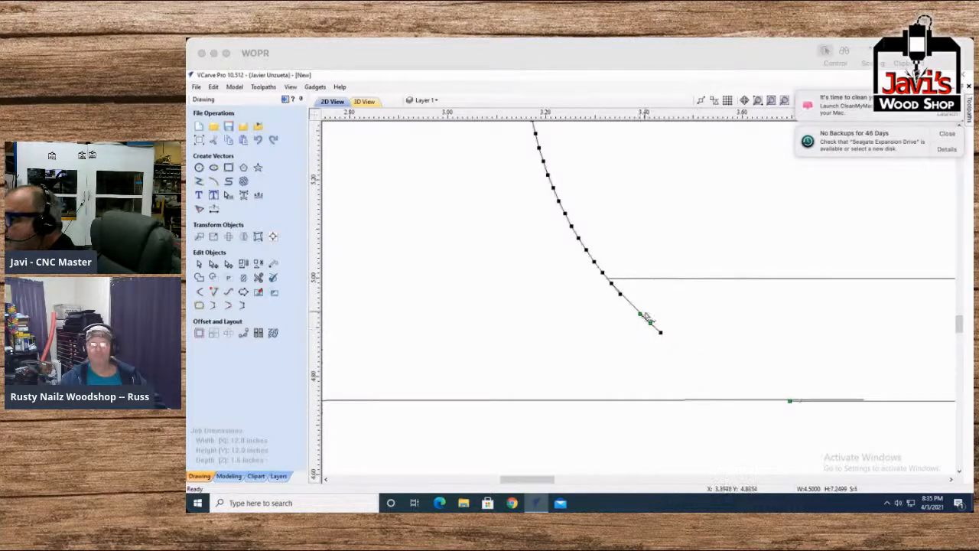
pyautogui.press('d')
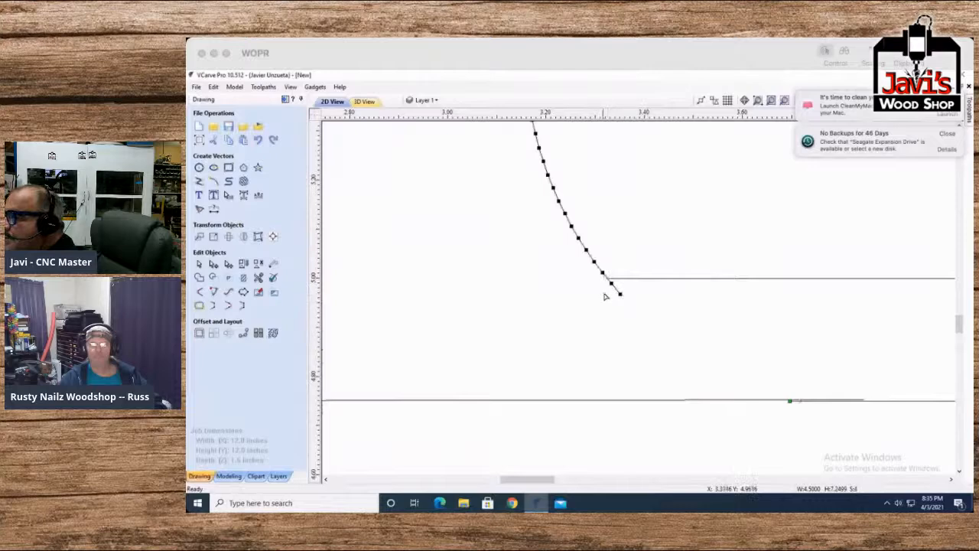
pyautogui.scroll(-3, 631, 304)
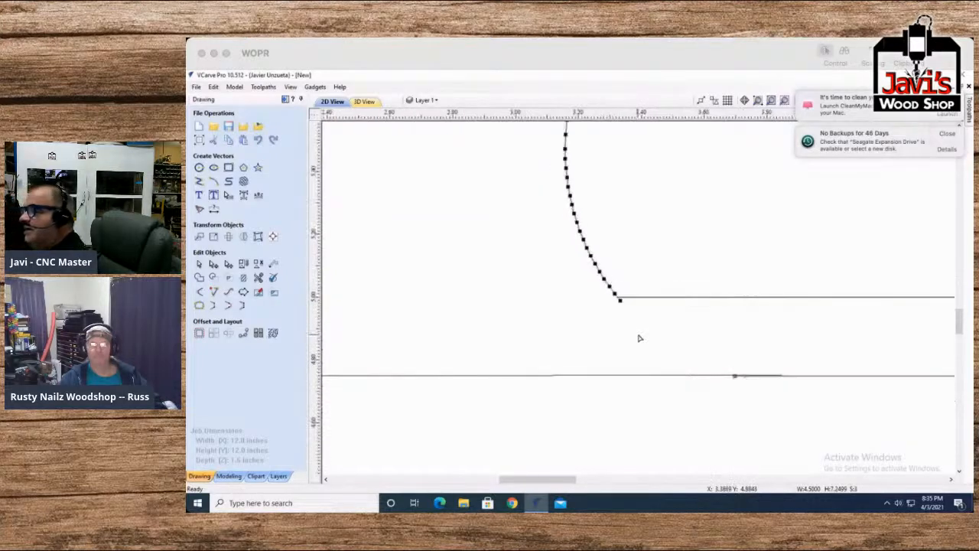
pyautogui.scroll(-3, 639, 339)
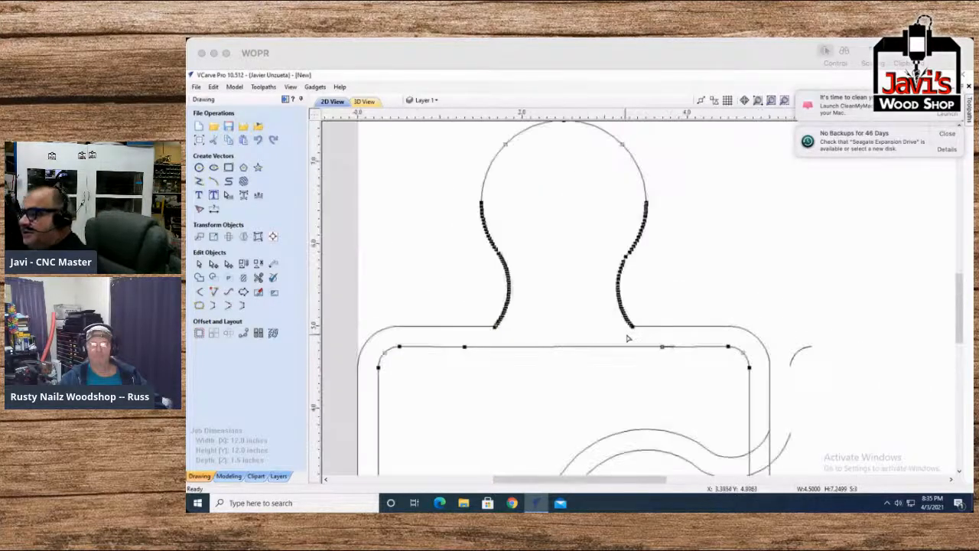
pyautogui.click(715, 285)
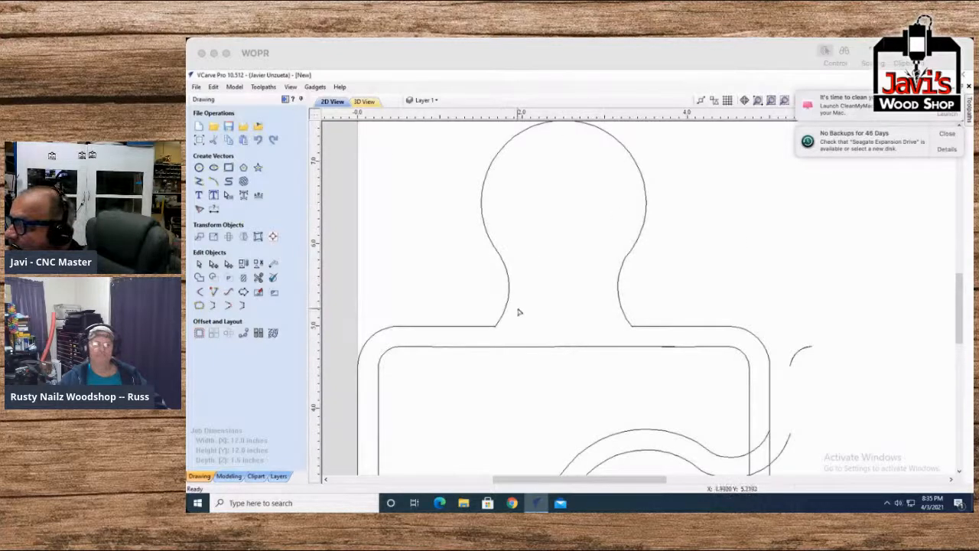
# Step: Trim the inner and outer outlines' right edges where they cross the opening of the side socket
pyautogui.scroll(-4, 518, 310)
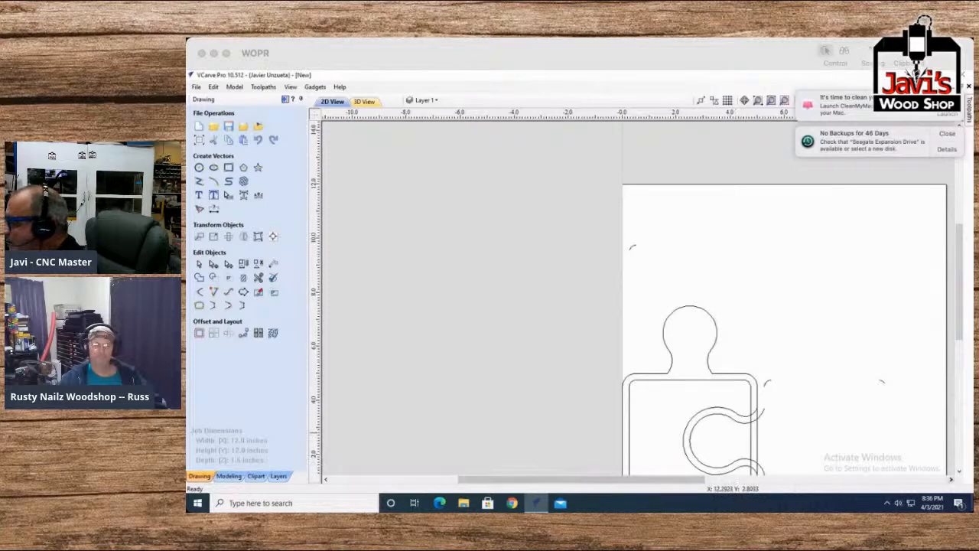
pyautogui.click(959, 471)
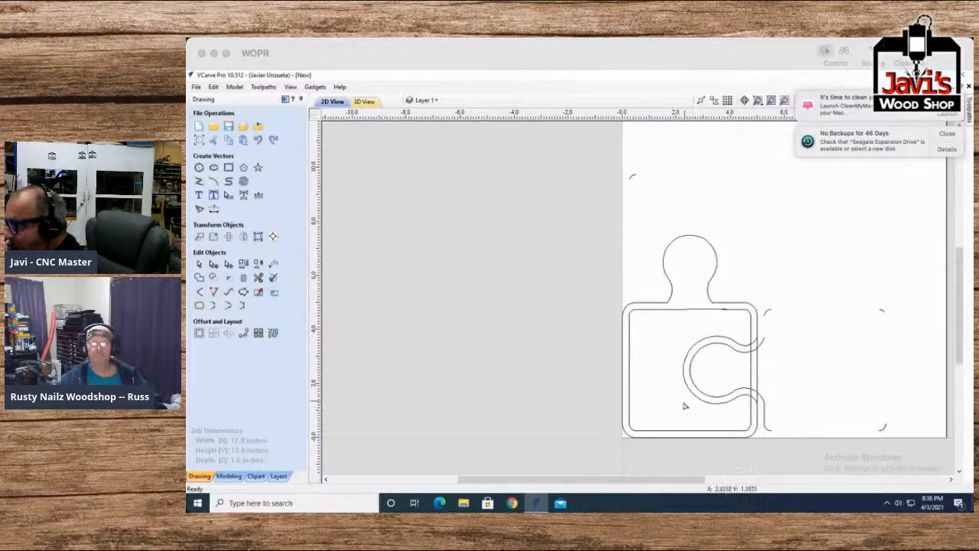
pyautogui.scroll(3, 753, 357)
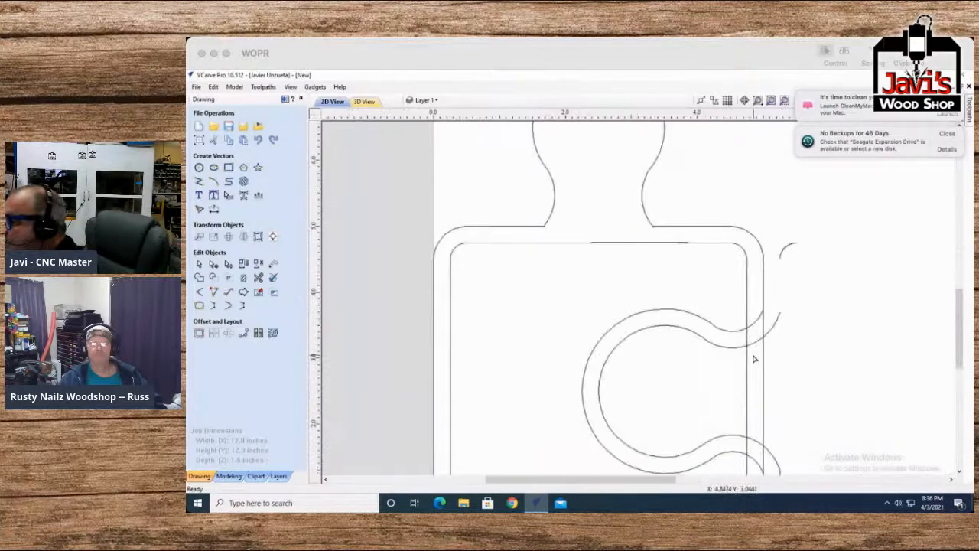
pyautogui.scroll(2, 754, 358)
pyautogui.scroll(-3, 749, 356)
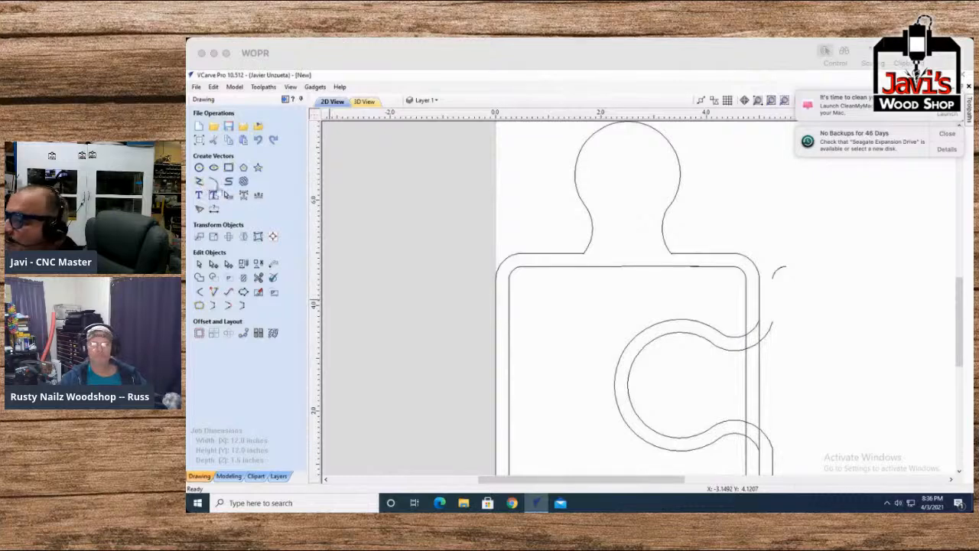
pyautogui.click(259, 277)
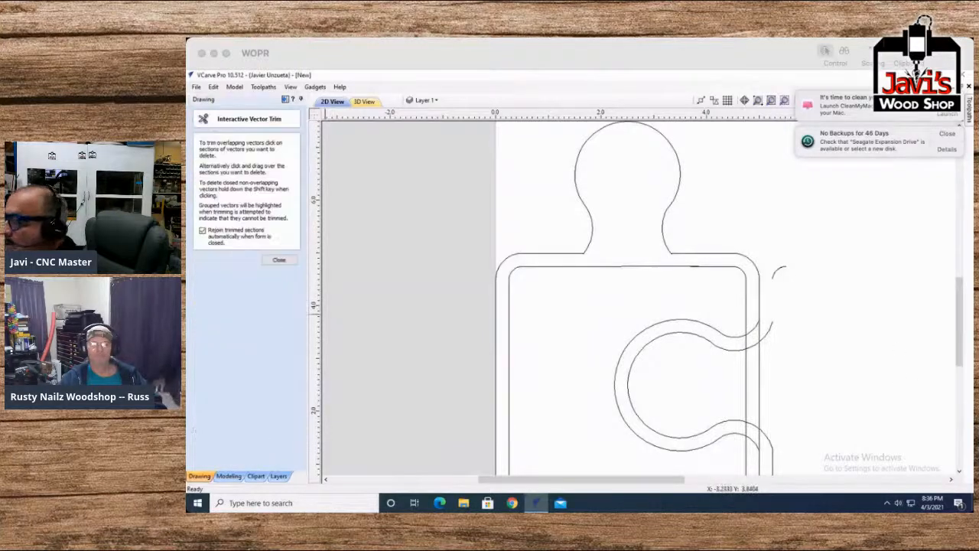
pyautogui.click(747, 390)
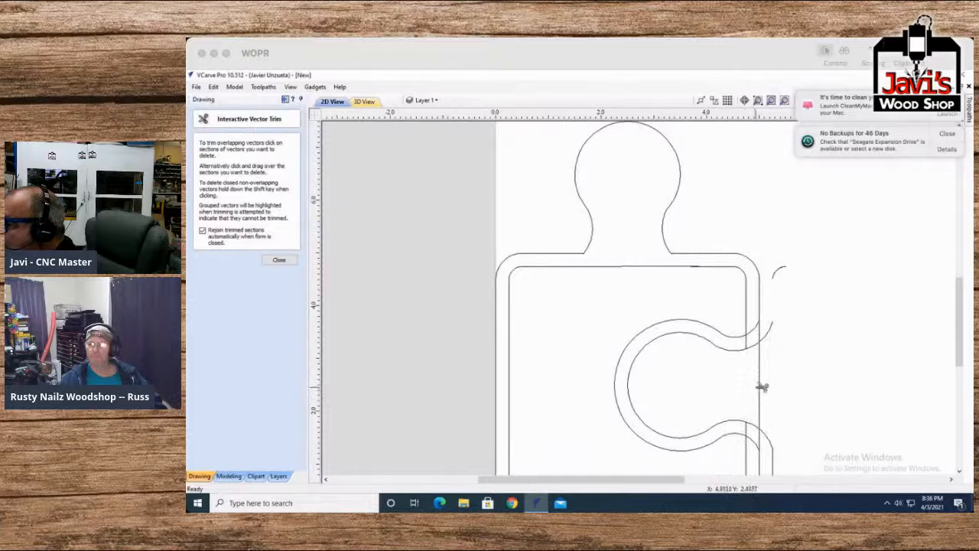
pyautogui.click(761, 387)
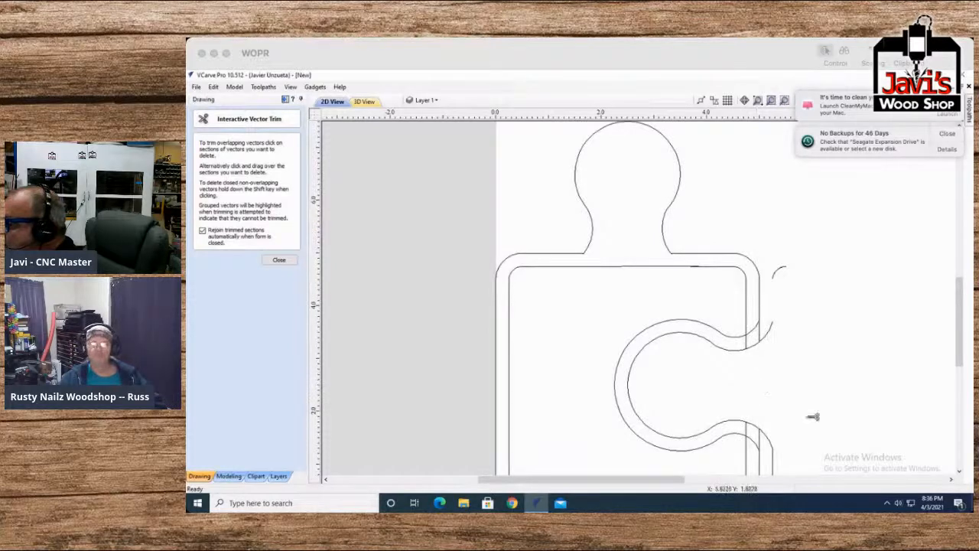
# Step: Trim the socket curves' leftover tails outside the outer outline's right edge, above and below the socket opening, and end trimming
pyautogui.scroll(-3, 849, 389)
pyautogui.scroll(3, 780, 427)
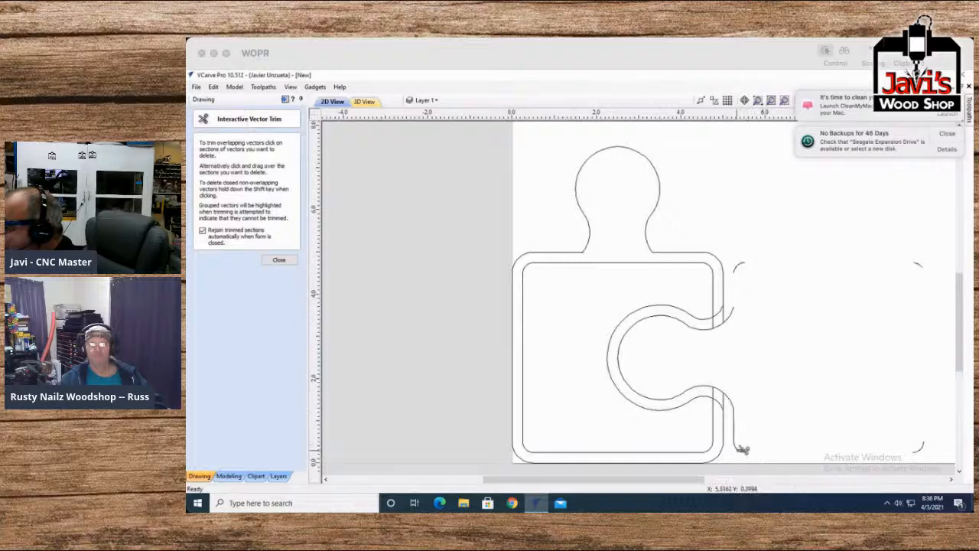
pyautogui.click(734, 432)
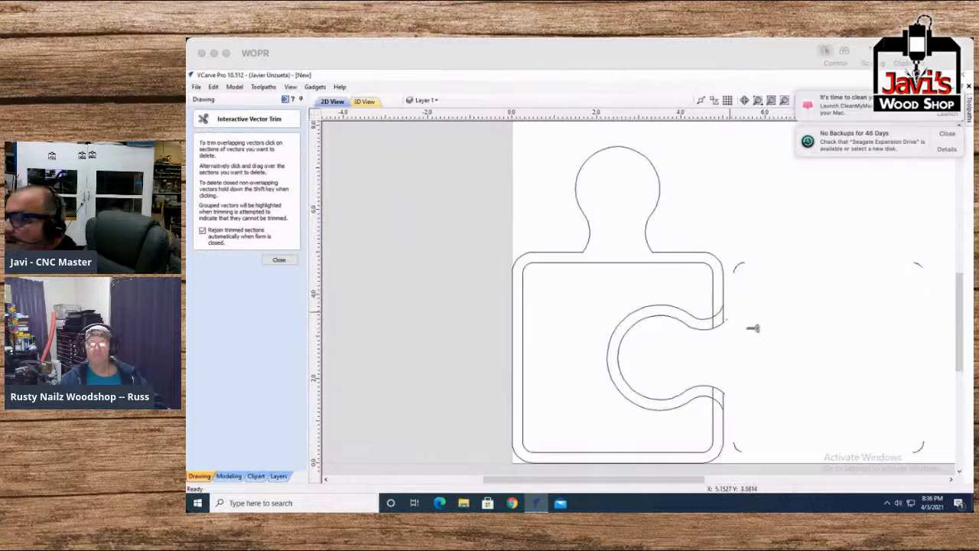
pyautogui.click(278, 260)
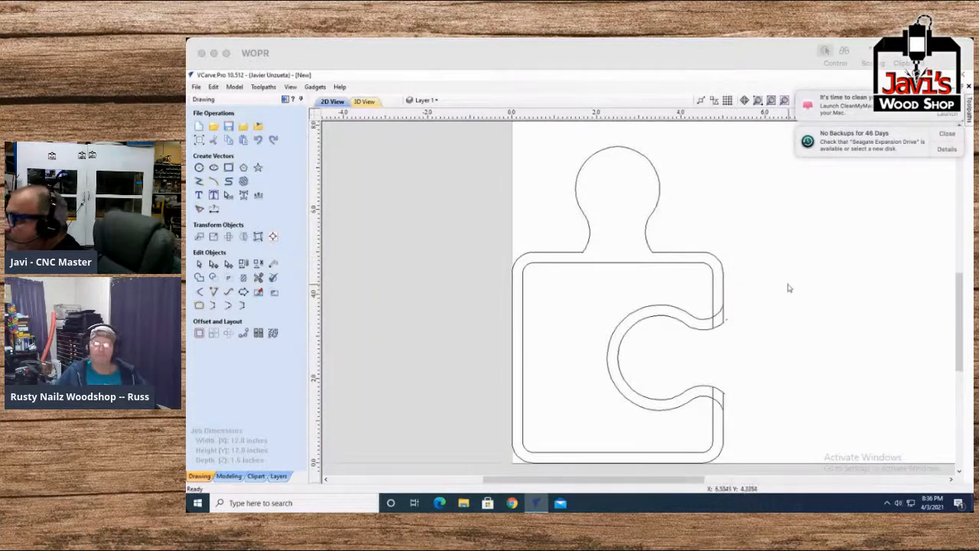
# Step: Trim the crossing inner edge line, offset curve end and protruding tip at the upper side of the socket opening
pyautogui.scroll(4, 716, 346)
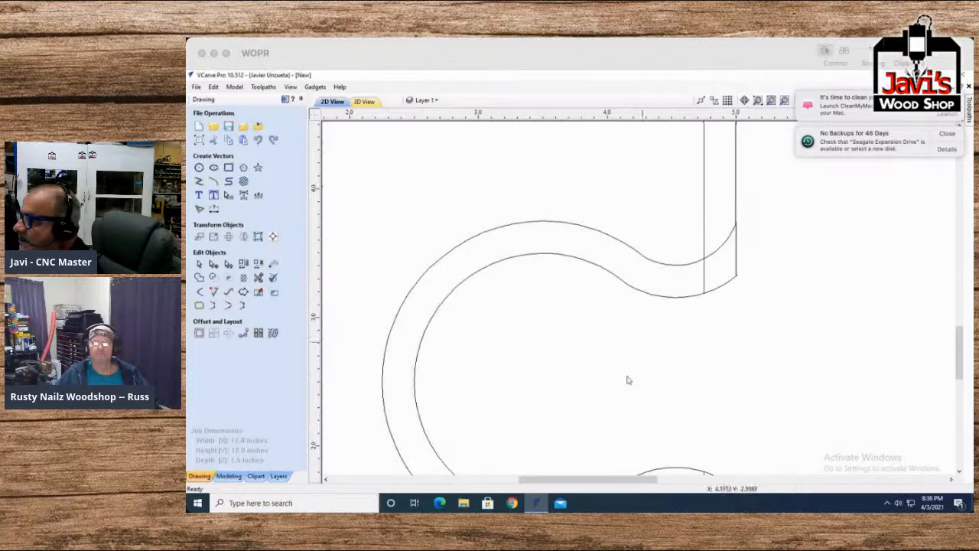
pyautogui.scroll(-4, 728, 273)
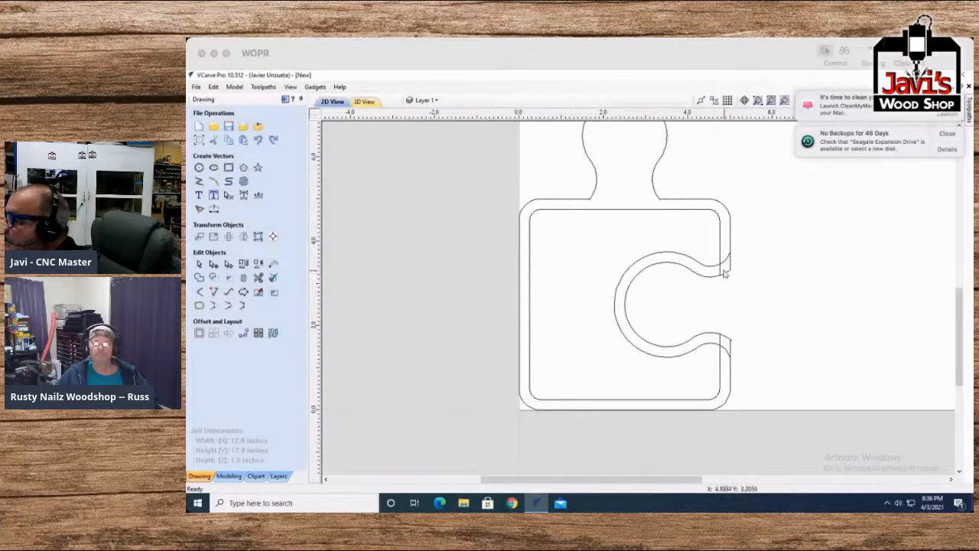
pyautogui.scroll(6, 718, 273)
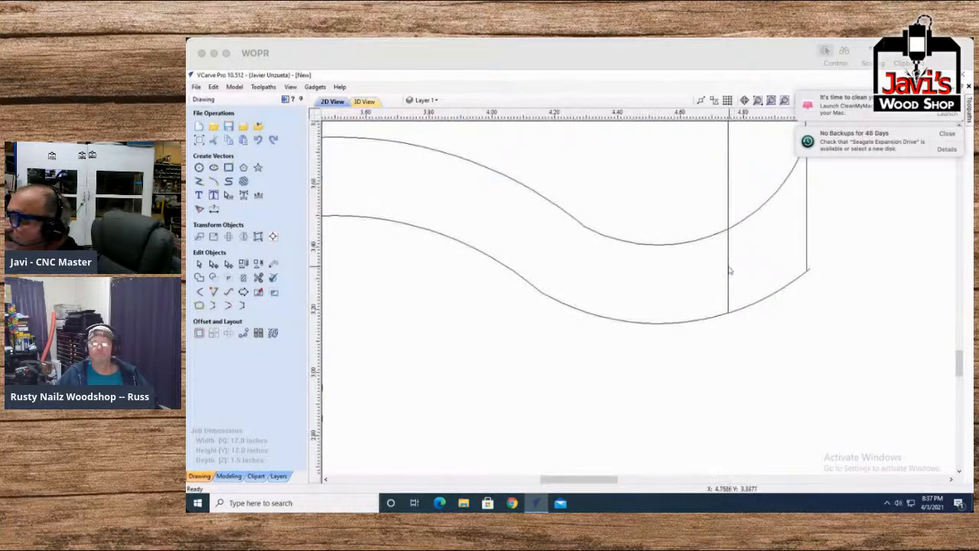
pyautogui.click(258, 277)
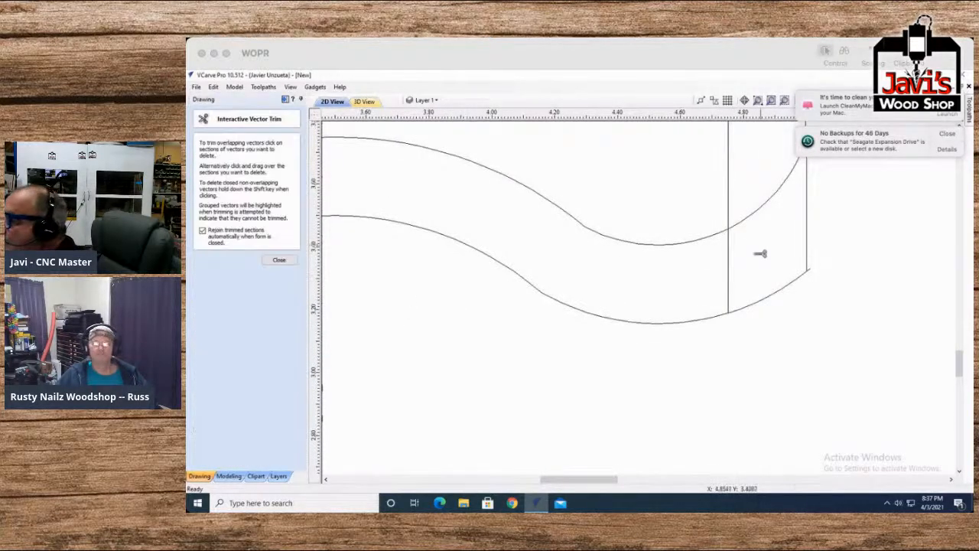
pyautogui.click(728, 275)
pyautogui.click(764, 205)
pyautogui.scroll(-3, 789, 363)
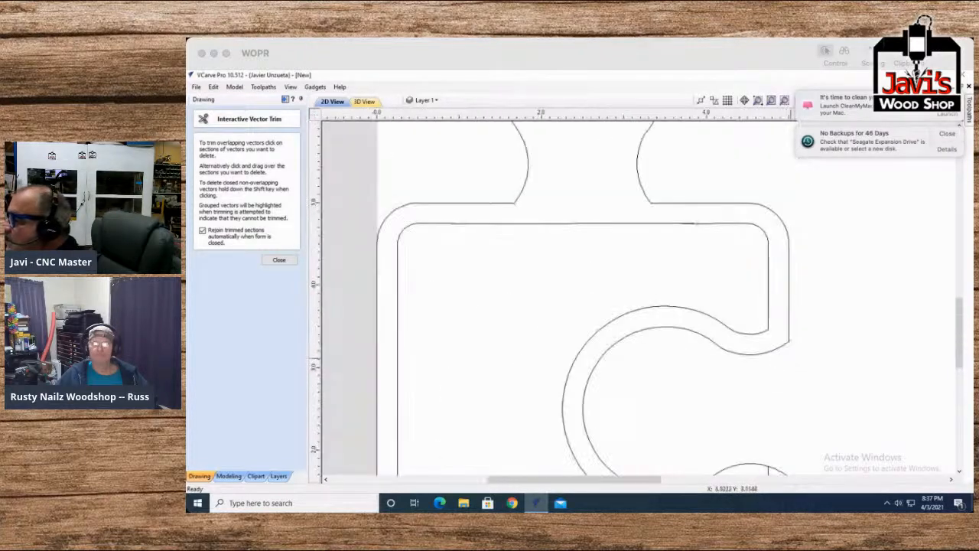
pyautogui.scroll(3, 806, 341)
pyautogui.scroll(5, 767, 367)
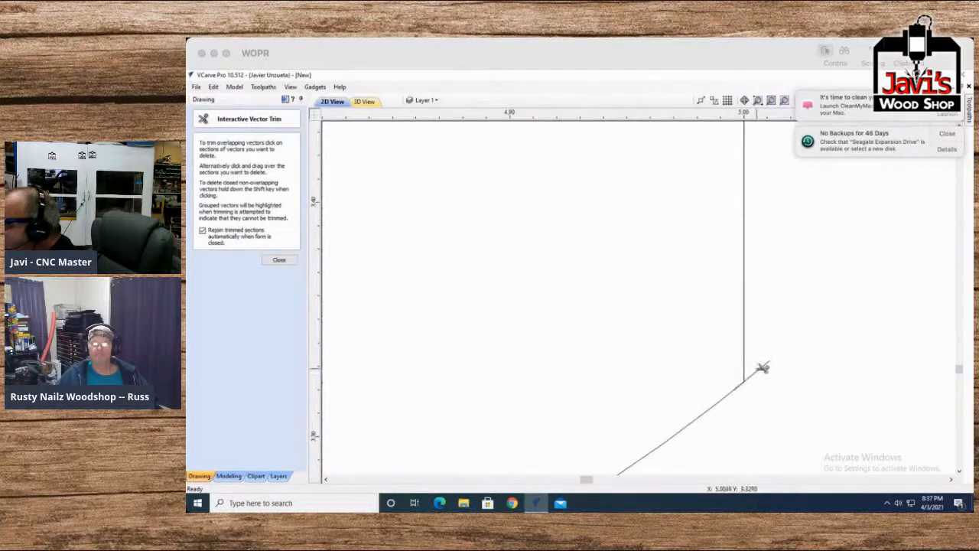
pyautogui.scroll(-6, 722, 406)
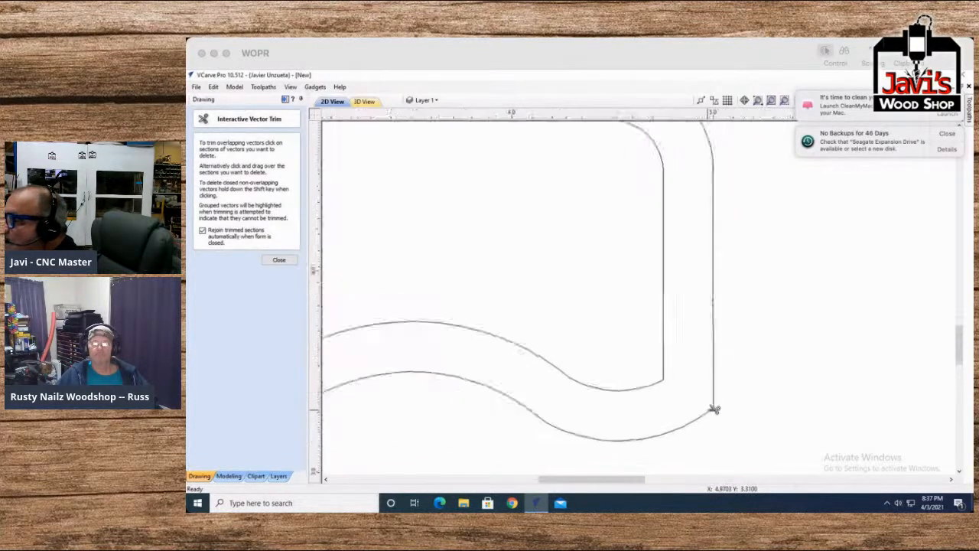
# Step: Trim the offset curve end, crossing inner edge line and protruding tip at the lower side of the socket opening
pyautogui.scroll(-2, 583, 192)
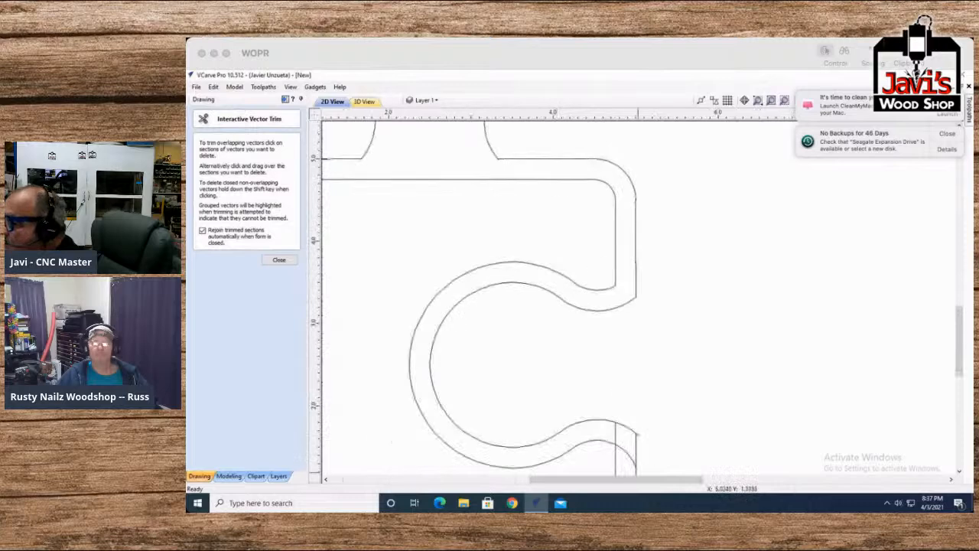
pyautogui.scroll(5, 618, 457)
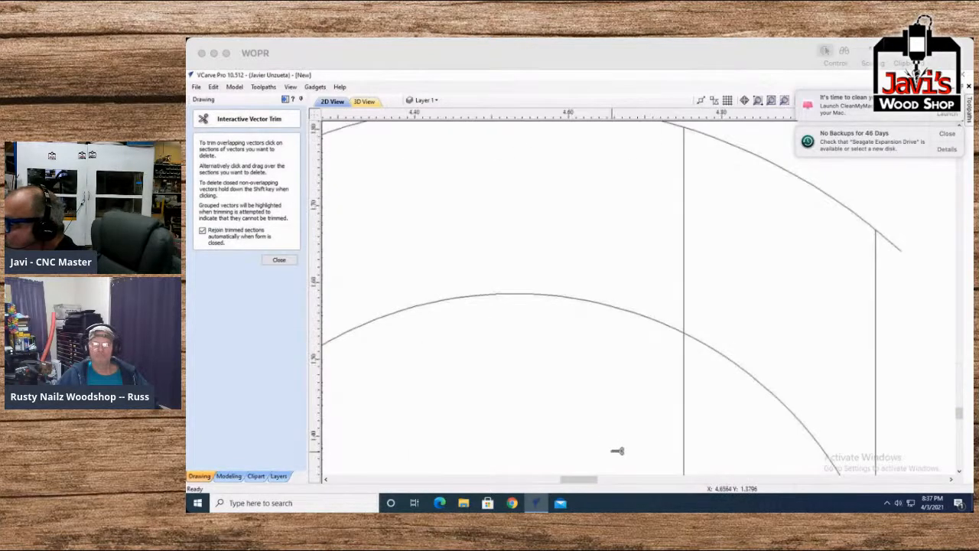
pyautogui.click(773, 346)
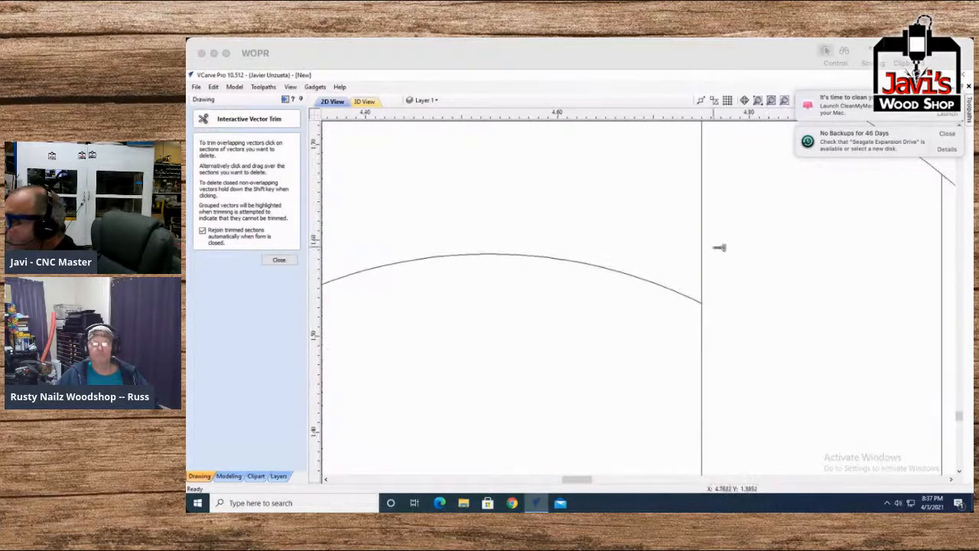
pyautogui.click(702, 245)
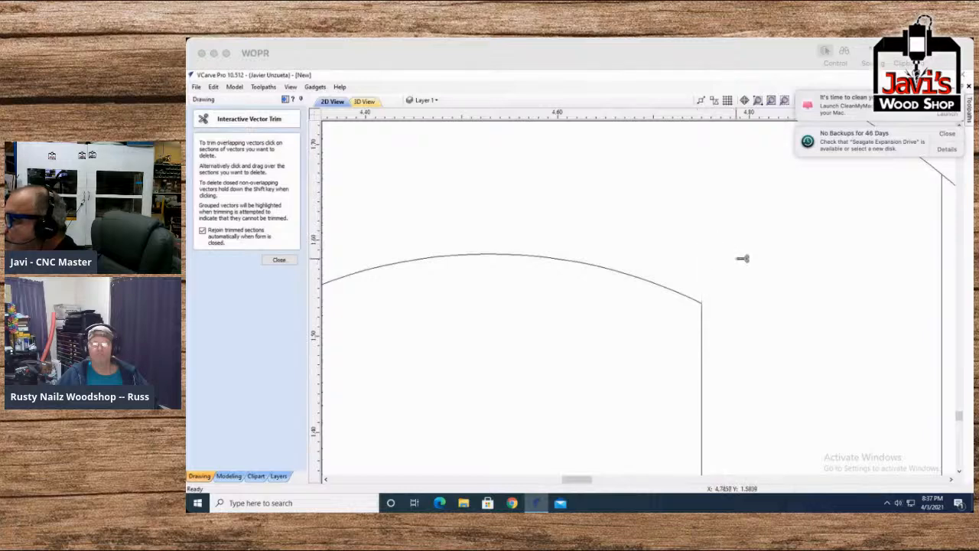
pyautogui.scroll(-2, 745, 260)
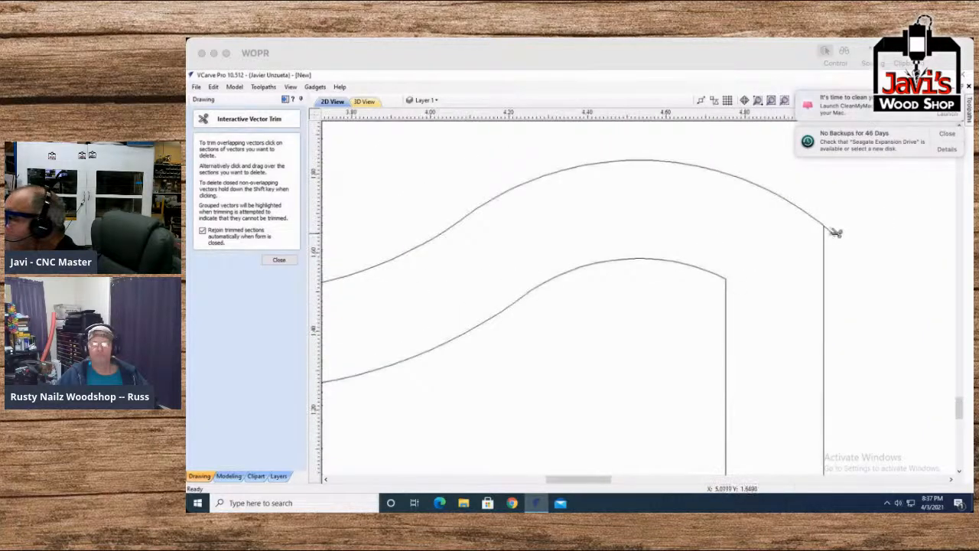
pyautogui.scroll(-4, 765, 266)
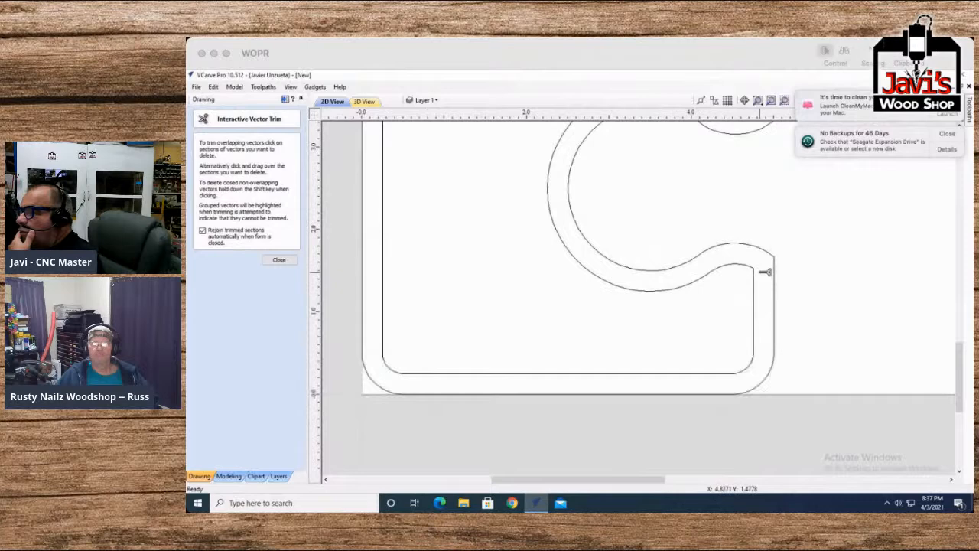
pyautogui.moveTo(959, 387); pyautogui.dragTo(956, 358)
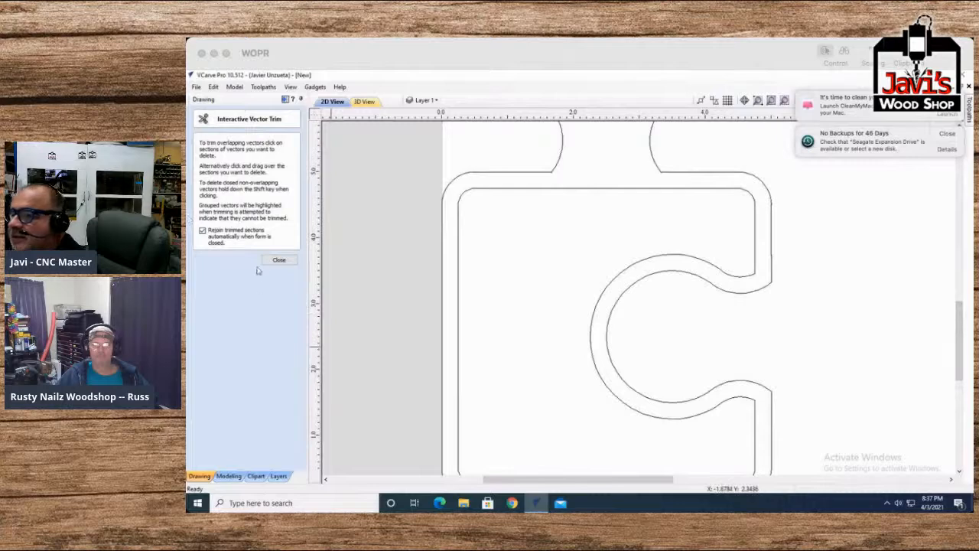
# Step: Finish the interactive vector trim and select the puzzle piece's vectors to check how the trimmed outlines are connected
pyautogui.click(278, 259)
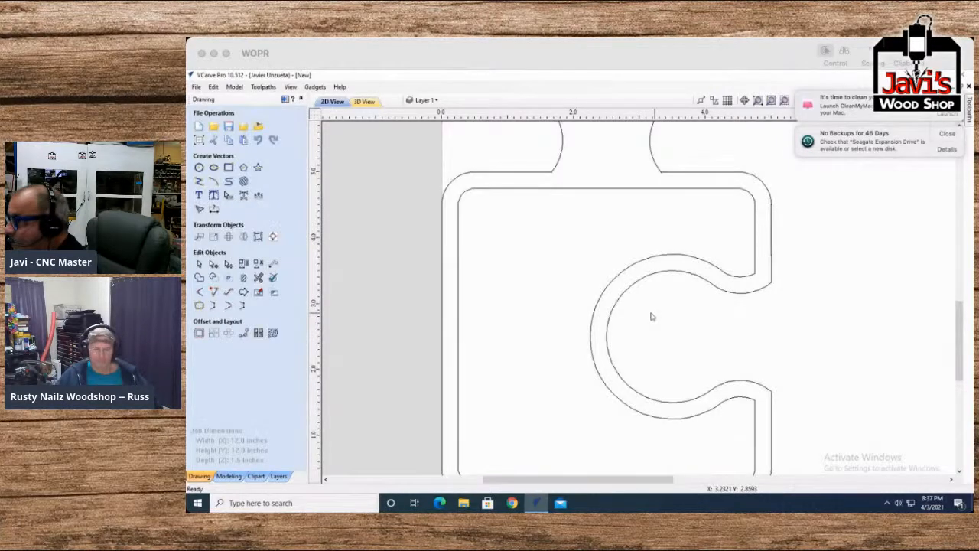
pyautogui.moveTo(809, 327); pyautogui.dragTo(682, 235)
pyautogui.moveTo(857, 268); pyautogui.dragTo(648, 127)
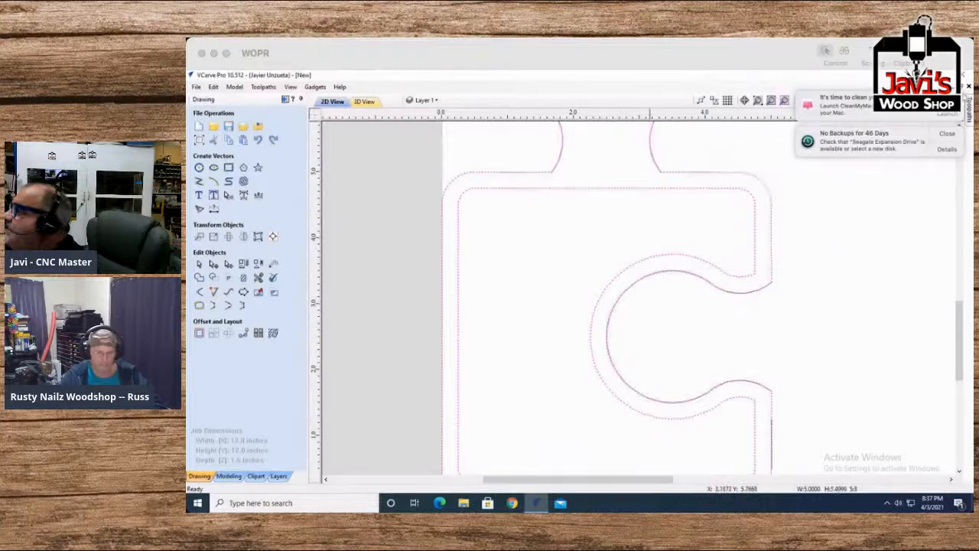
pyautogui.scroll(-2, 753, 260)
pyautogui.click(784, 264)
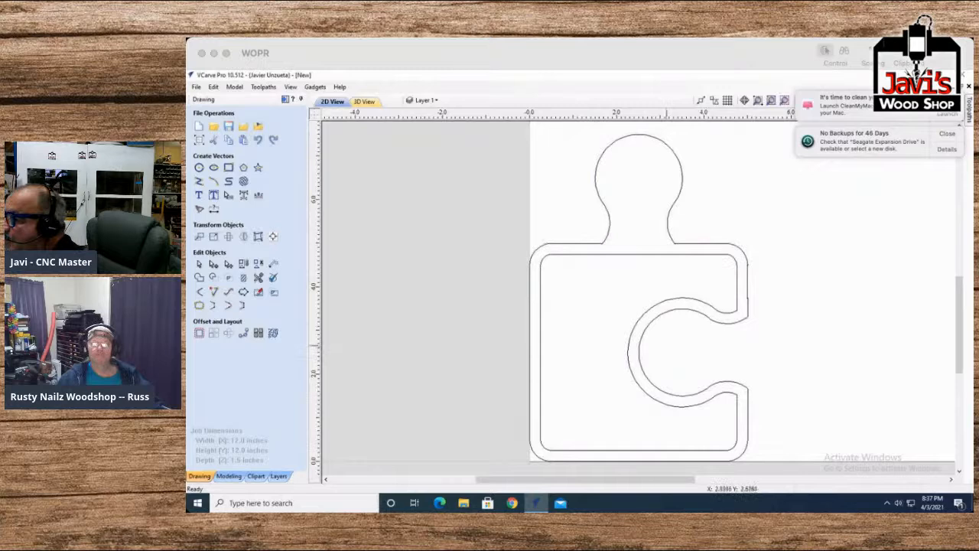
pyautogui.click(630, 350)
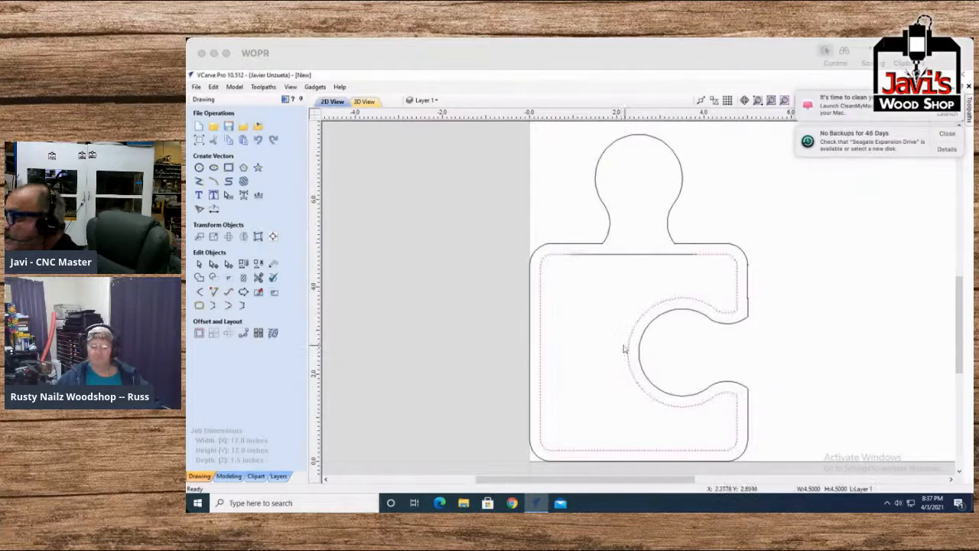
pyautogui.keyDown('shift'); pyautogui.click(625, 255); pyautogui.keyUp('shift')
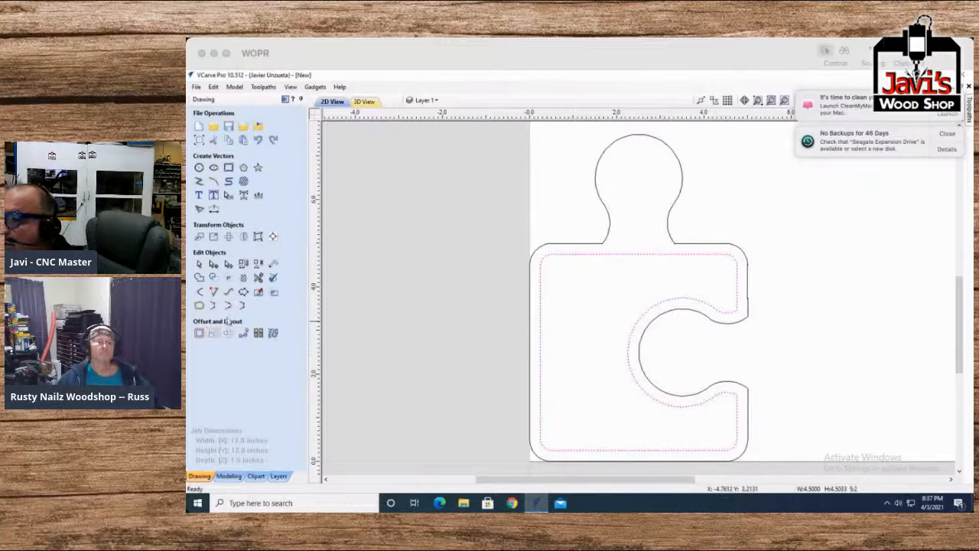
# Step: Try to join the open vectors of the puzzle piece's outer outline, and clear the selection
pyautogui.click(747, 283)
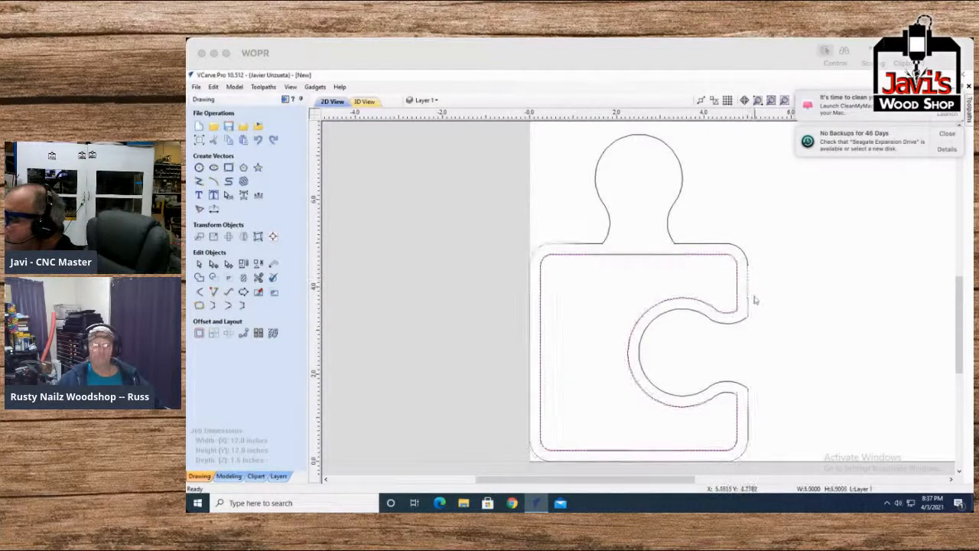
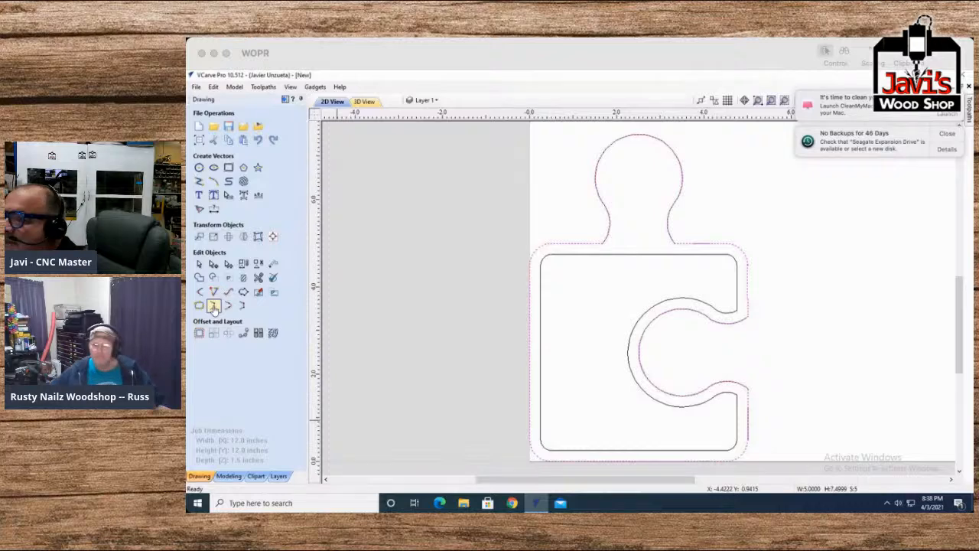
pyautogui.click(199, 305)
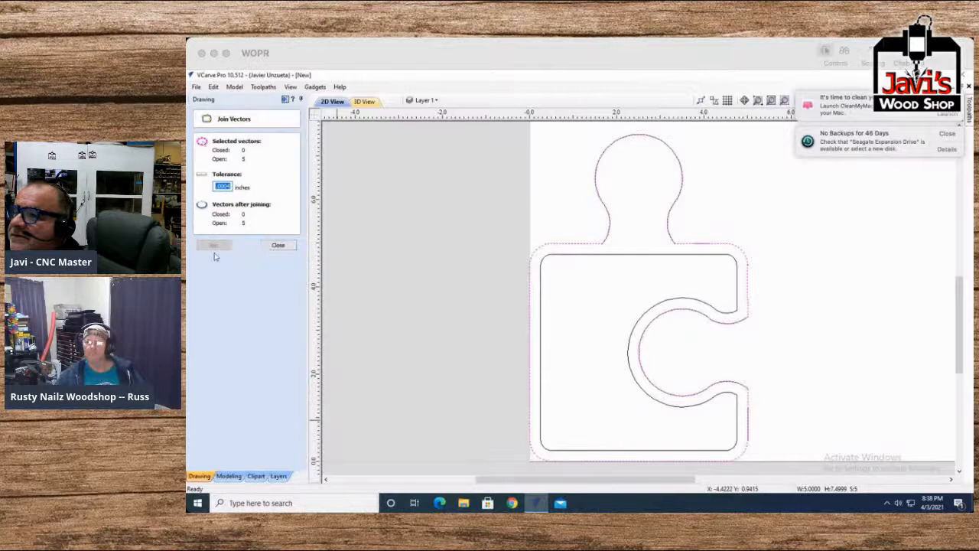
pyautogui.click(277, 245)
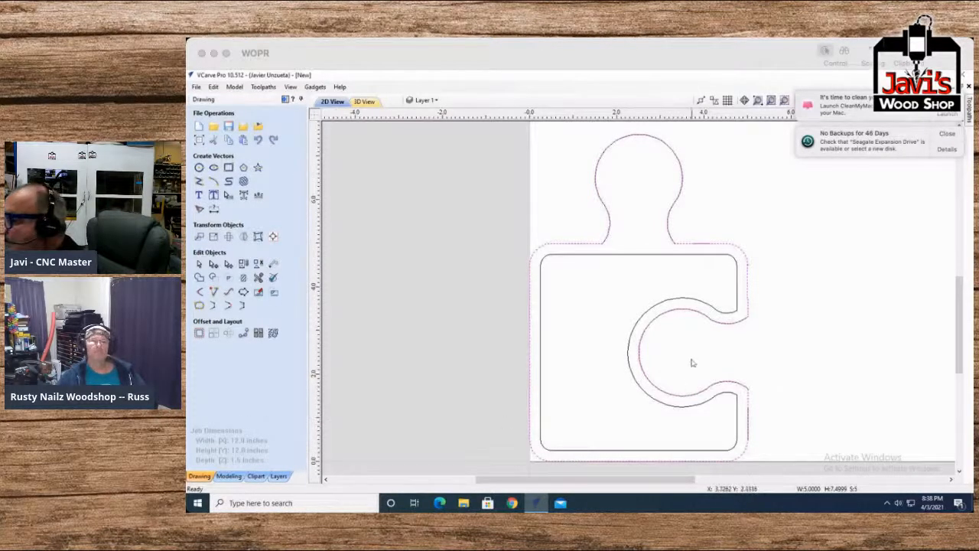
pyautogui.click(655, 390)
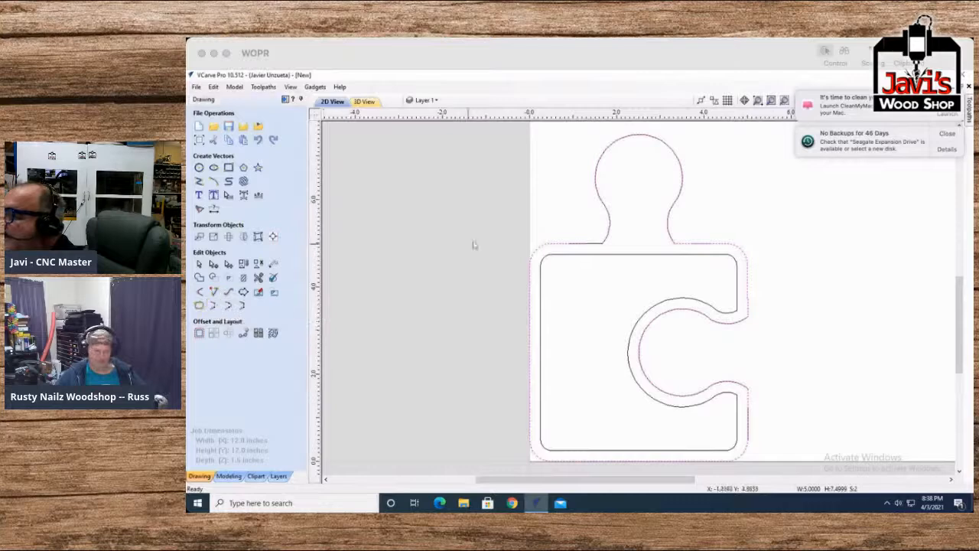
pyautogui.click(872, 332)
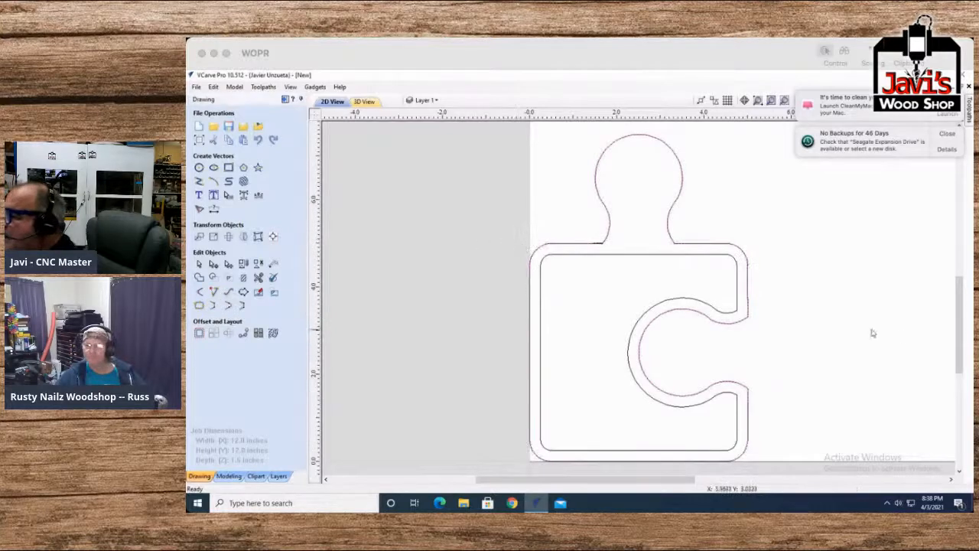
# Step: Move the puzzle piece's outer outline to a new visible layer named Layer 2
pyautogui.click(749, 313)
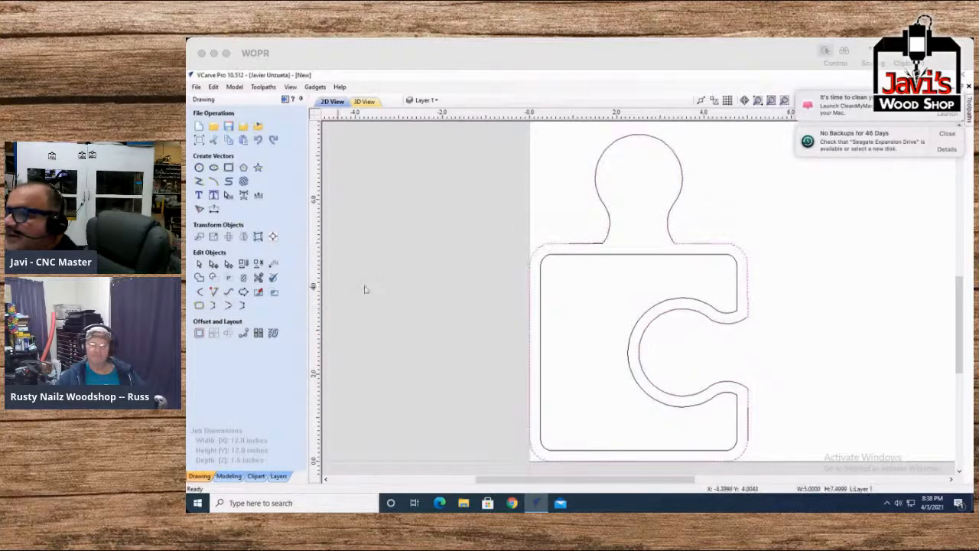
pyautogui.rightClick(747, 294)
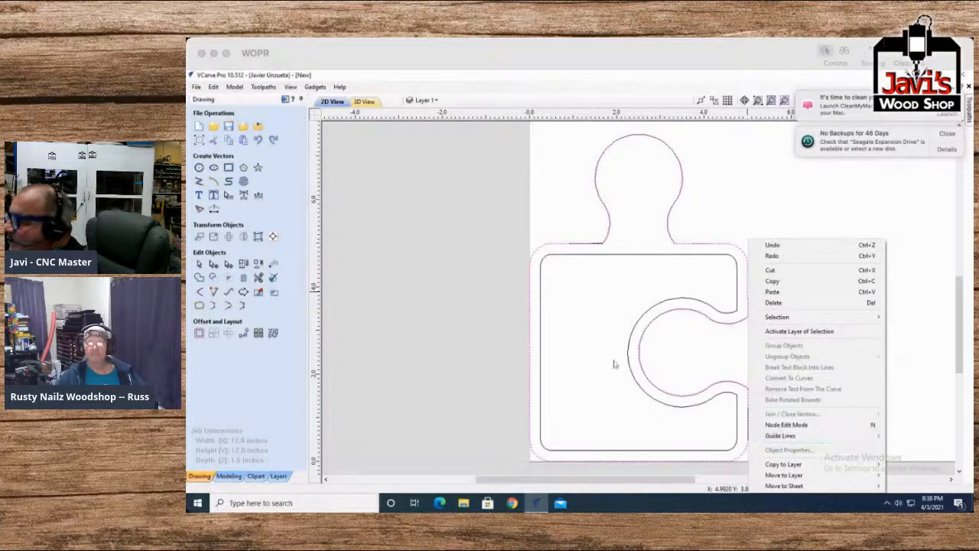
pyautogui.click(704, 362)
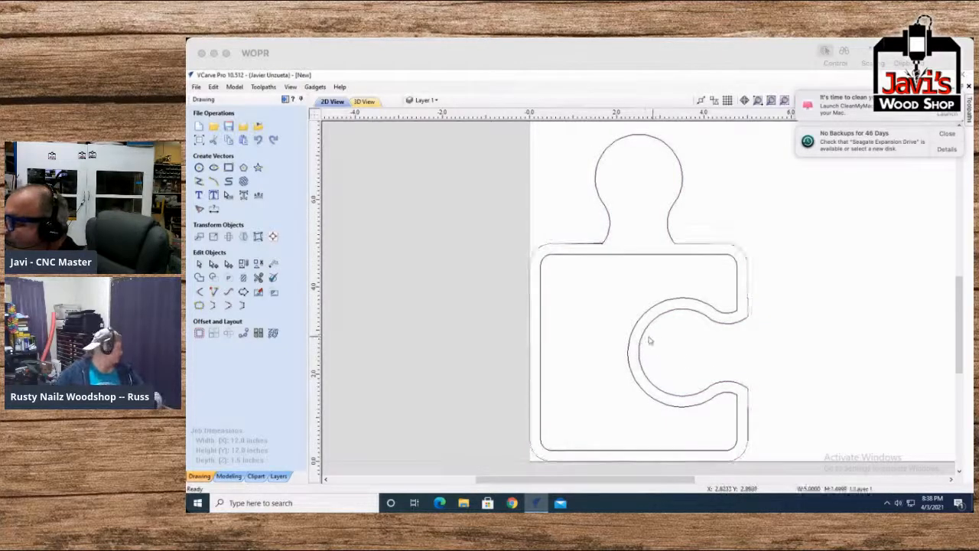
pyautogui.scroll(5, 644, 338)
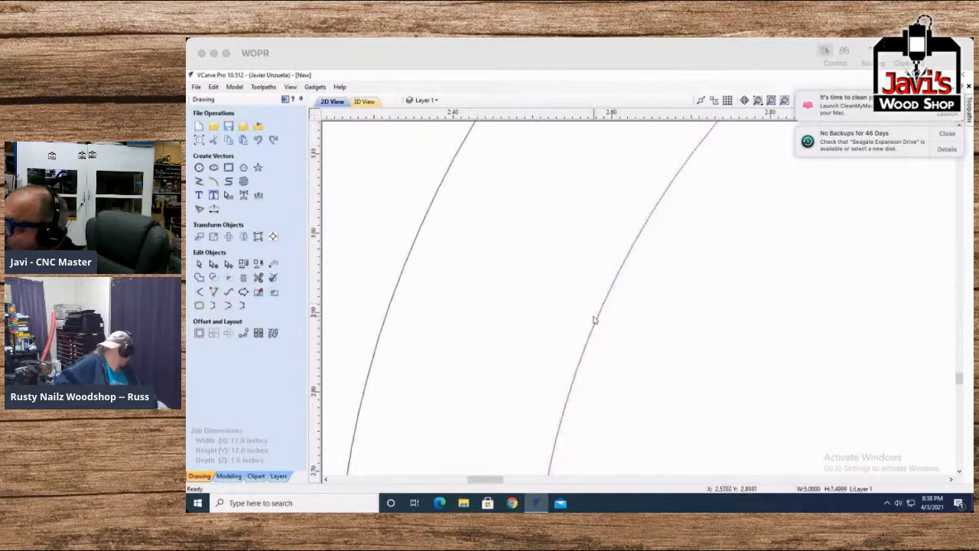
pyautogui.scroll(-2, 601, 318)
pyautogui.scroll(-4, 600, 320)
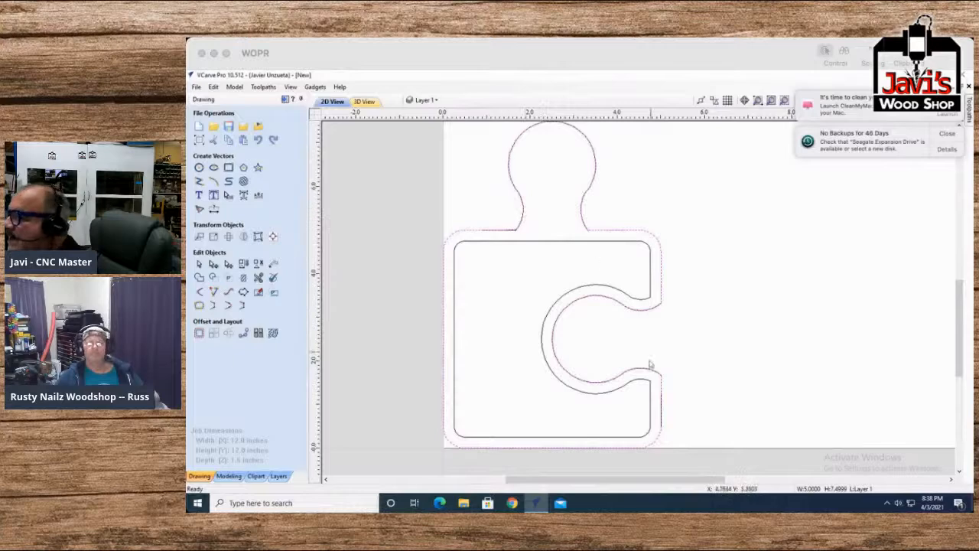
pyautogui.rightClick(659, 438)
pyautogui.moveTo(696, 420)
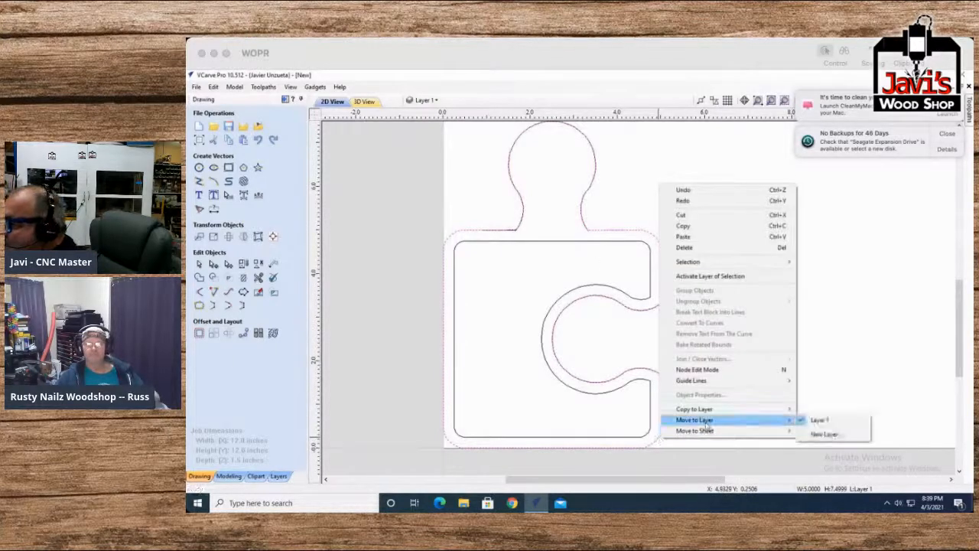
pyautogui.click(822, 435)
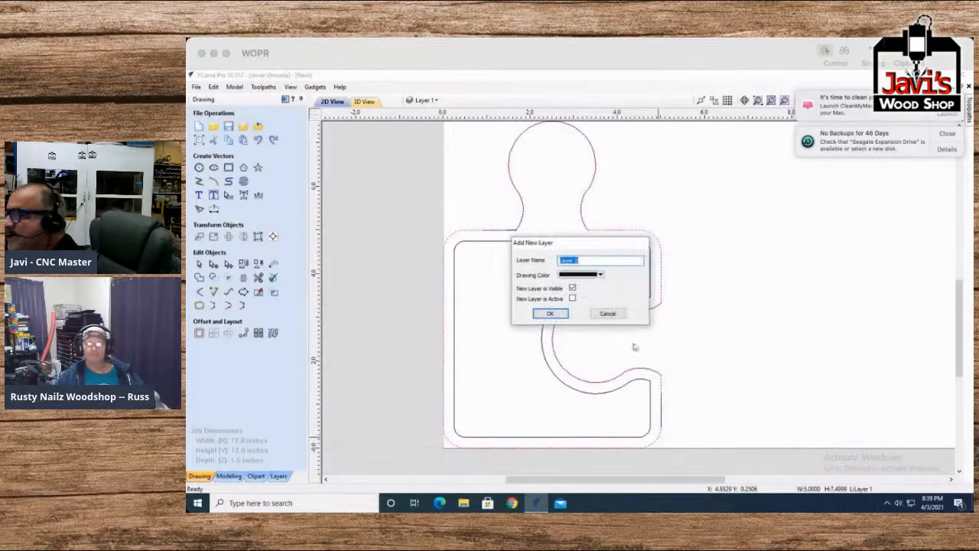
pyautogui.click(550, 313)
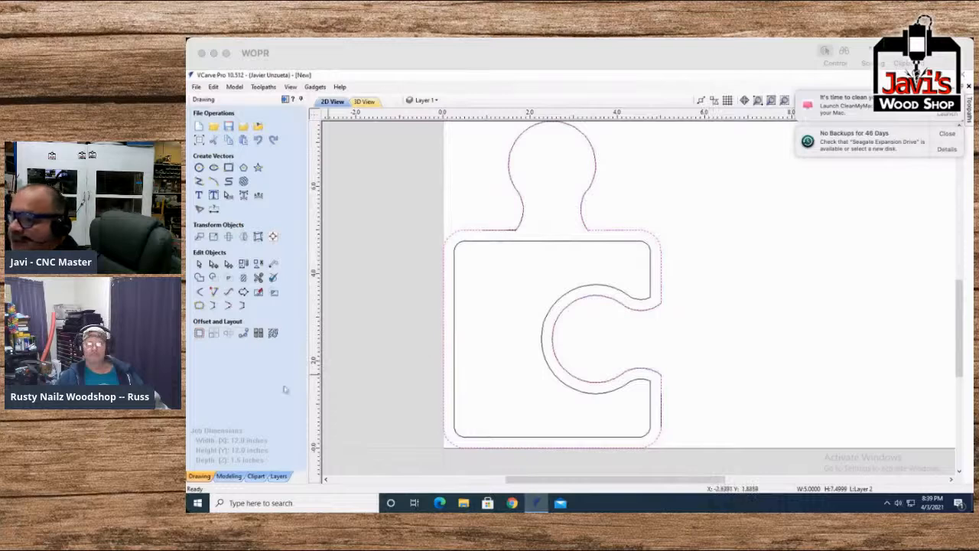
# Step: Show Layer 2 alone and then Layer 1 alone to check which vectors each layer holds
pyautogui.click(278, 475)
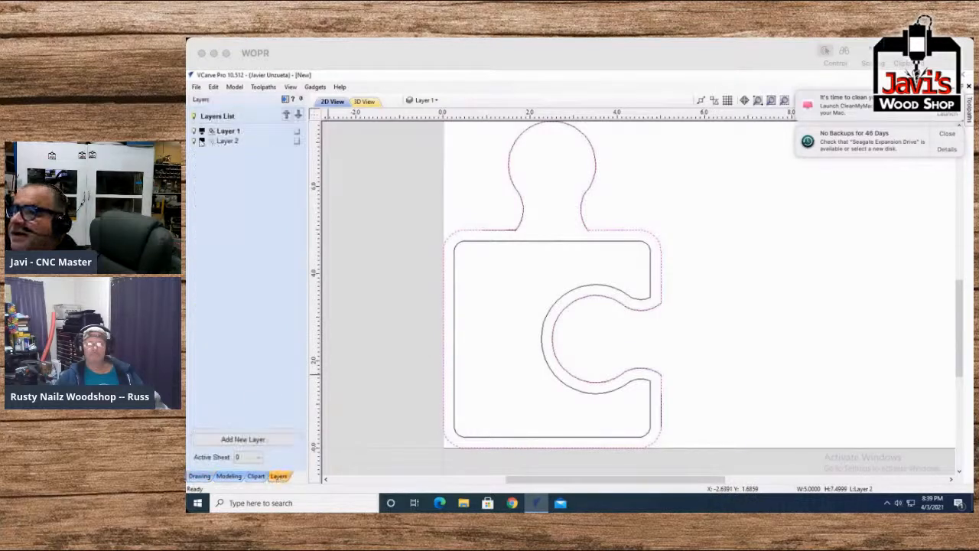
pyautogui.click(201, 131)
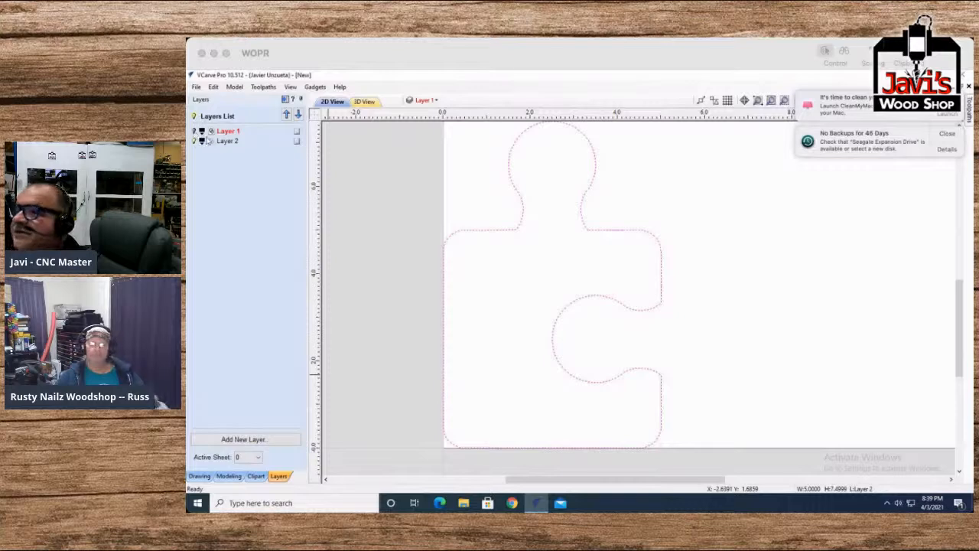
pyautogui.click(200, 131)
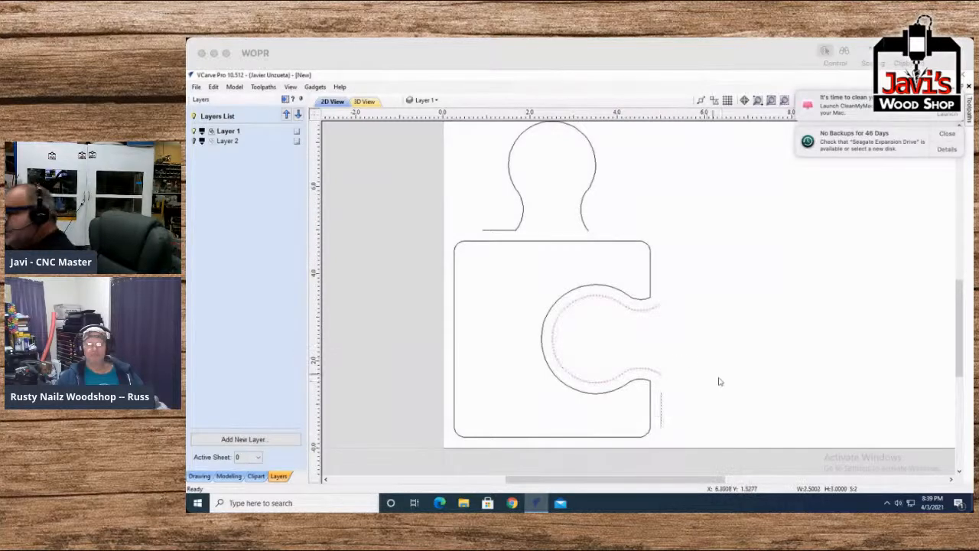
# Step: Delete the leftover tab, socket and edge segments from Layer 1, keeping the inner outline, and show Layer 2 again
pyautogui.moveTo(602, 226); pyautogui.dragTo(471, 140)
pyautogui.press('Delete')
pyautogui.moveTo(512, 236); pyautogui.dragTo(472, 219)
pyautogui.press('Delete')
pyautogui.click(650, 282)
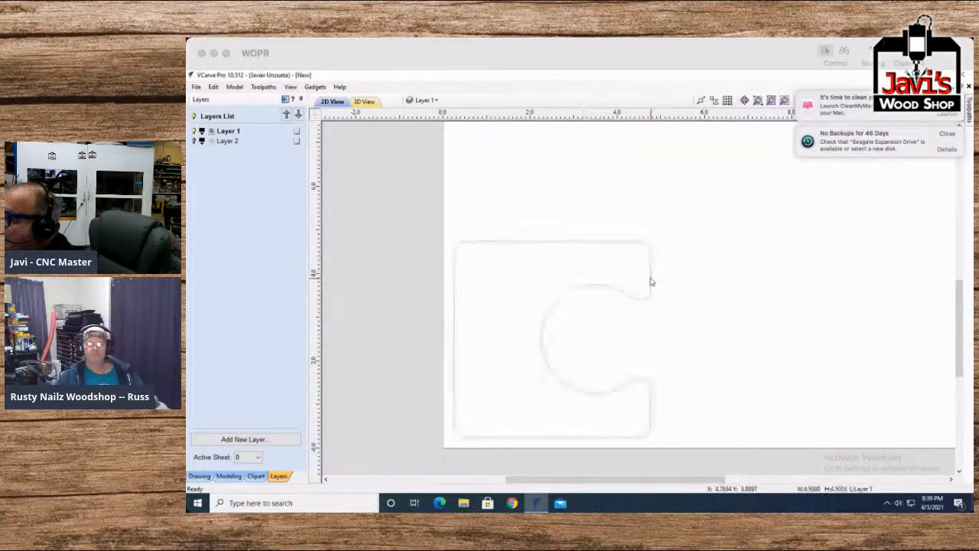
pyautogui.click(196, 141)
pyautogui.click(774, 337)
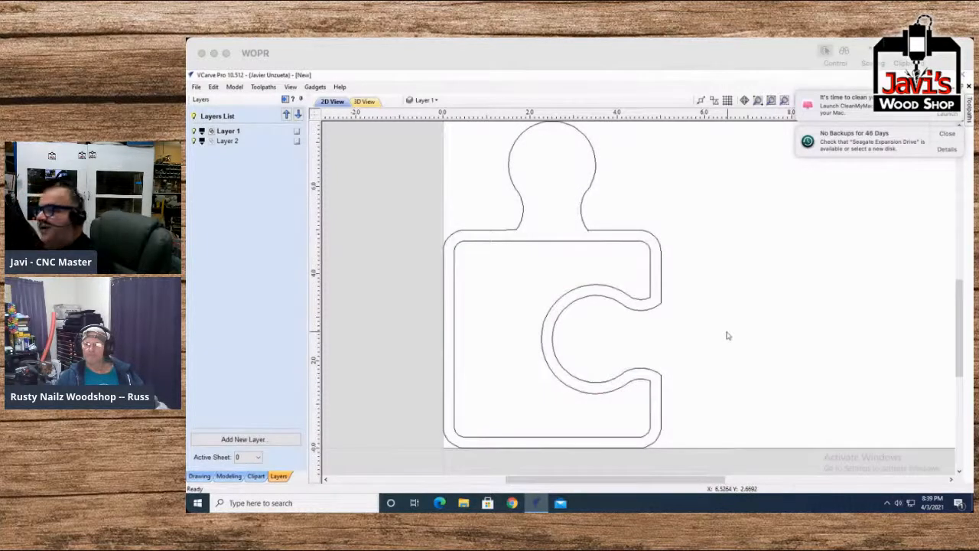
# Step: Edit the inner outline's nodes and remove the stray node near X 3.85 on its upper edge to flatten the overlap
pyautogui.scroll(-3, 733, 288)
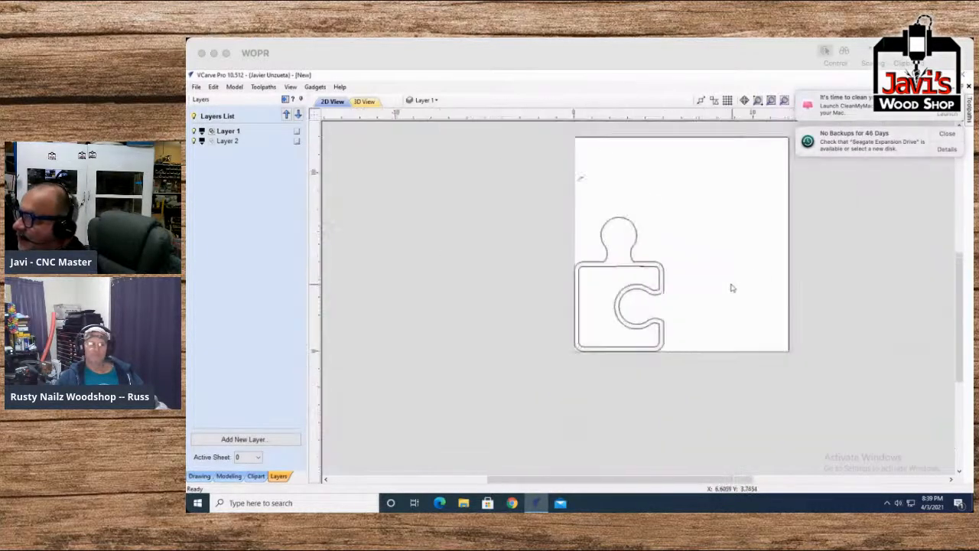
pyautogui.scroll(2, 701, 291)
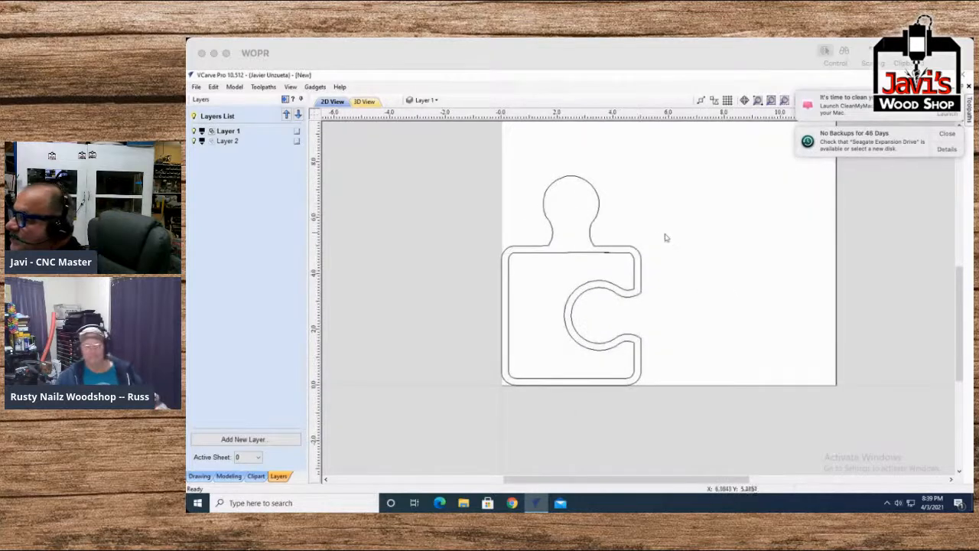
pyautogui.moveTo(712, 301); pyautogui.dragTo(567, 235)
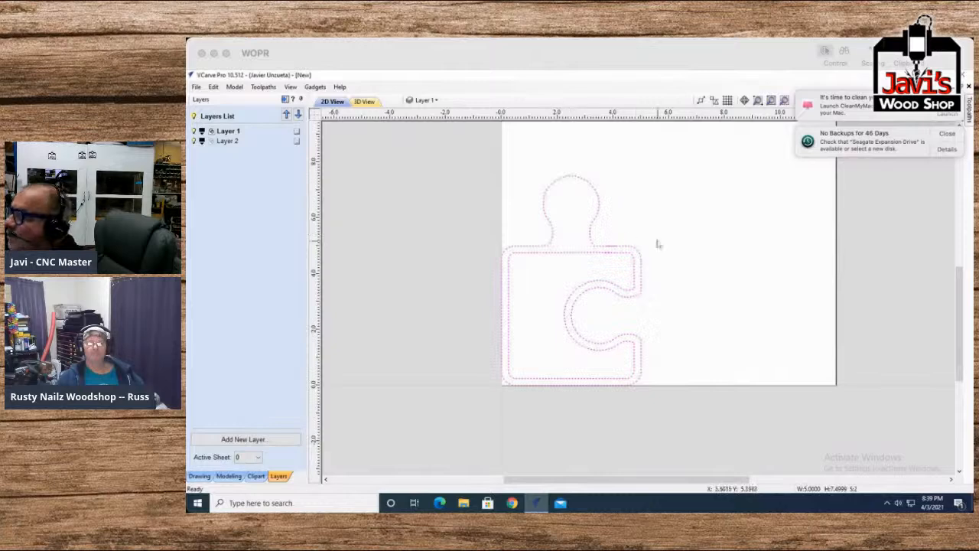
pyautogui.scroll(6, 598, 260)
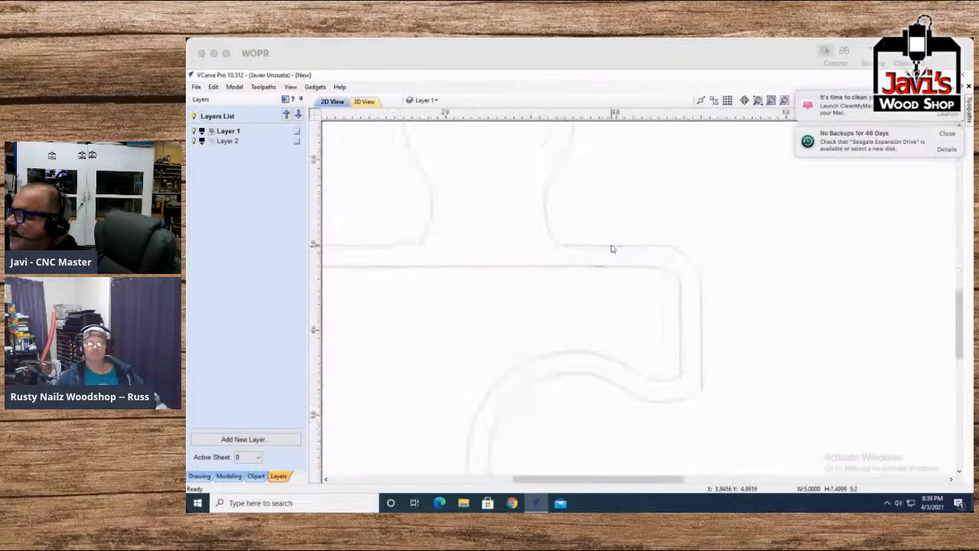
pyautogui.scroll(4, 598, 269)
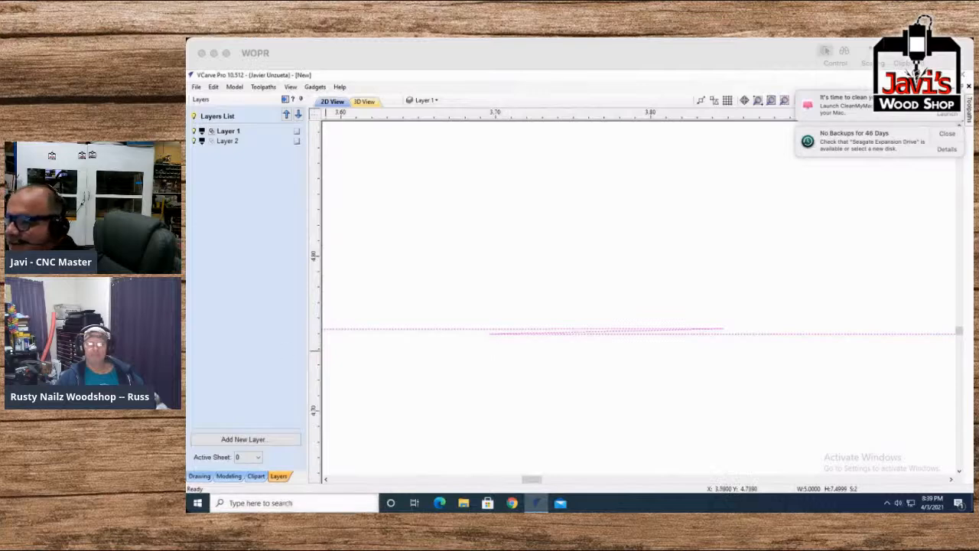
pyautogui.click(198, 476)
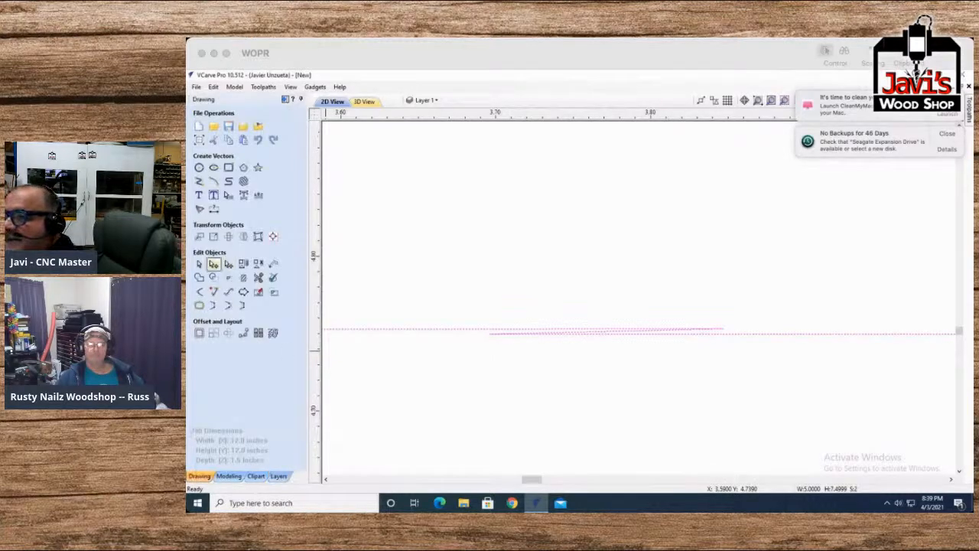
pyautogui.click(214, 263)
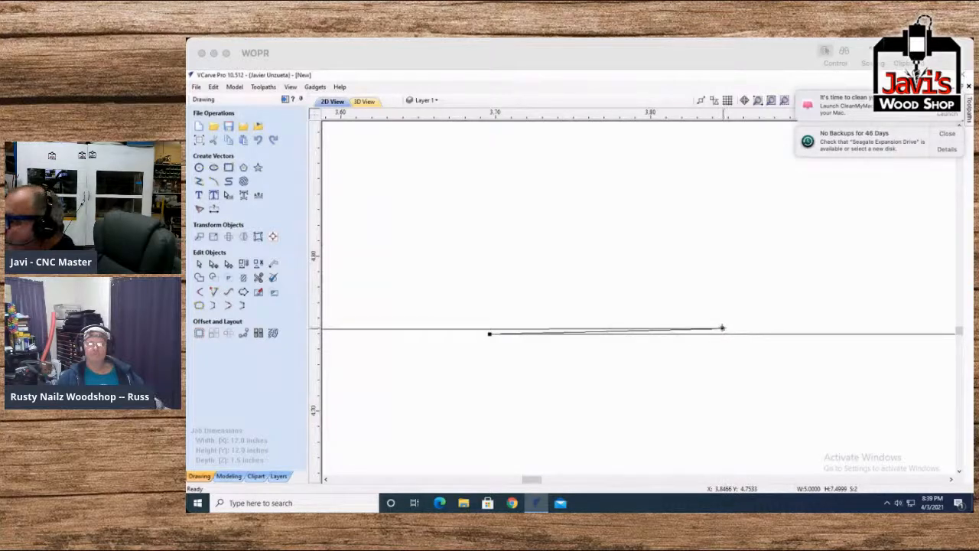
pyautogui.moveTo(722, 327); pyautogui.dragTo(723, 331)
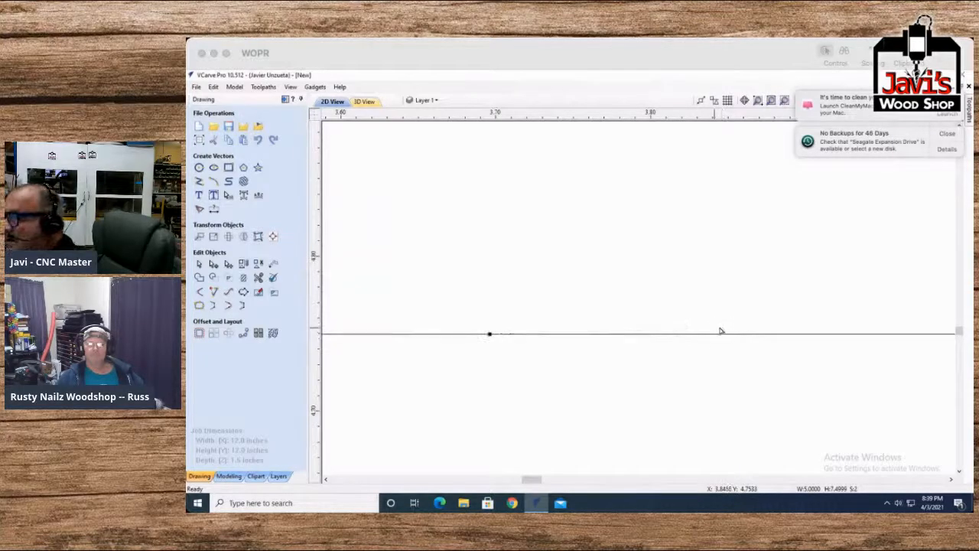
# Step: Remove the stray node near X 4.13 on the outer outline's upper edge to clean up the overlapping line
pyautogui.scroll(-6, 603, 393)
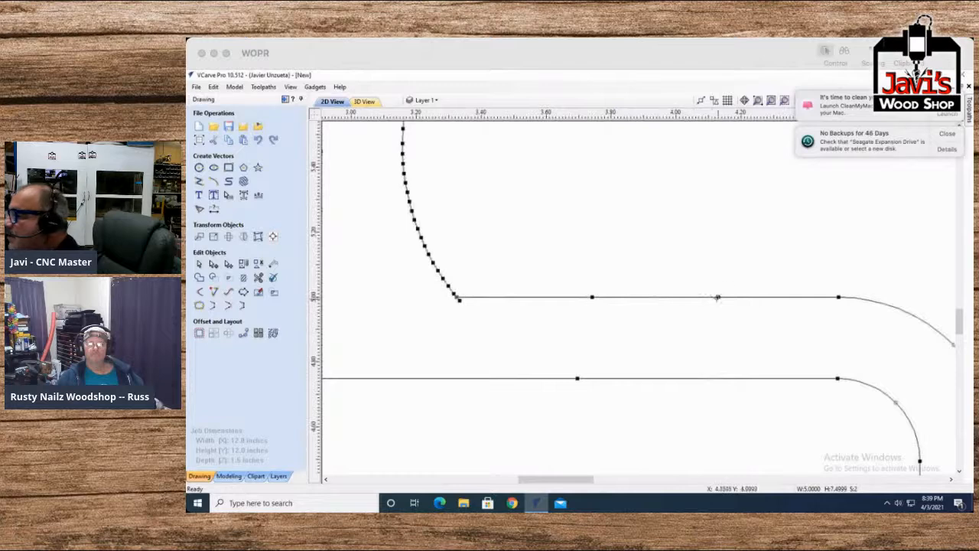
pyautogui.scroll(10, 719, 301)
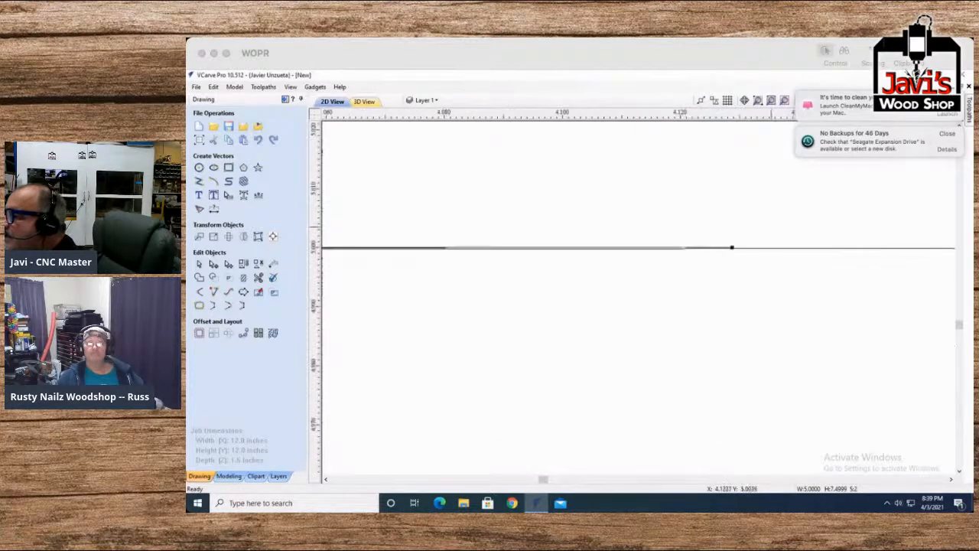
pyautogui.scroll(-9, 725, 256)
pyautogui.scroll(-1, 612, 390)
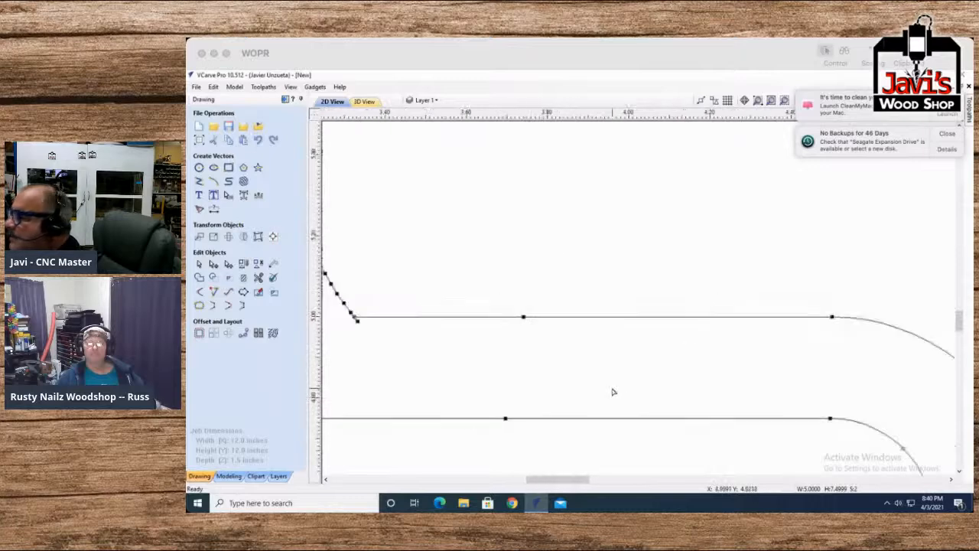
# Step: Remove the stray node near X 3.70 on the inner outline's upper edge
pyautogui.scroll(-2, 798, 356)
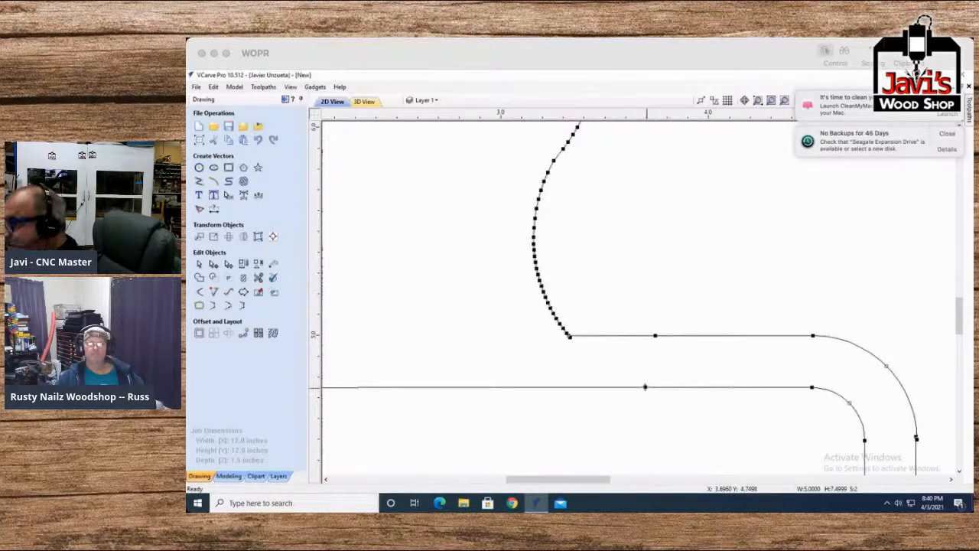
pyautogui.press('d')
pyautogui.moveTo(531, 480); pyautogui.dragTo(428, 484)
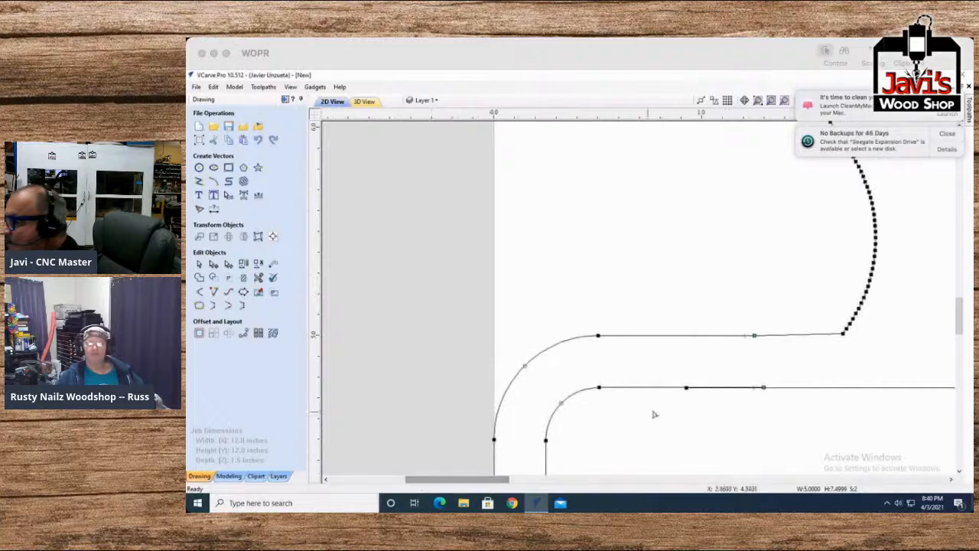
# Step: Try to delete the overlapping node and segment near X 0.92 on the inner outline's upper edge, undoing each deletion
pyautogui.press('d')
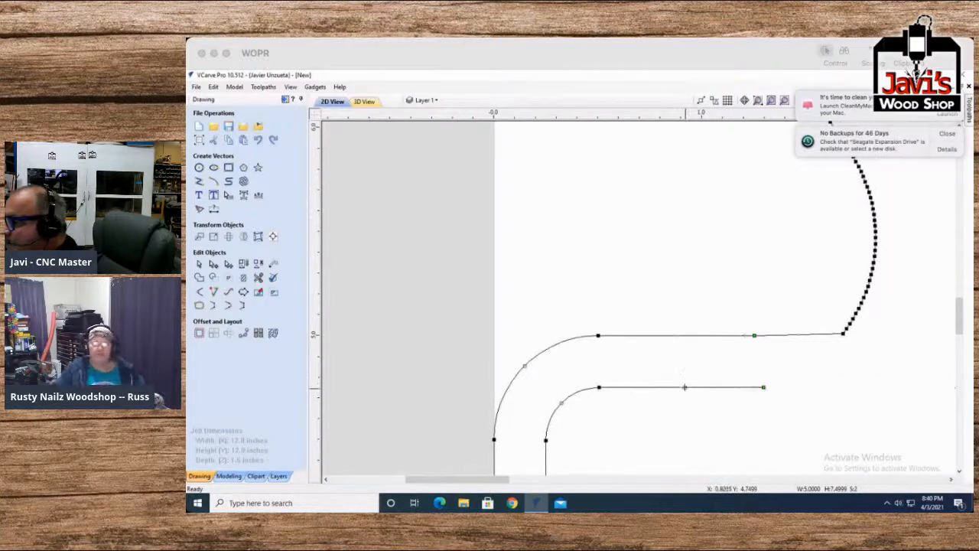
pyautogui.hotkey('ctrl', 'z')
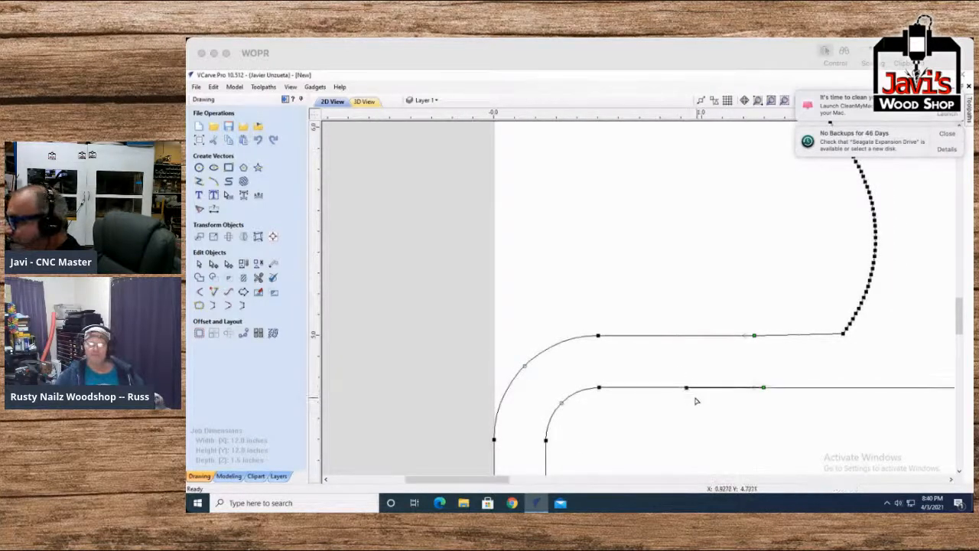
pyautogui.press('Delete')
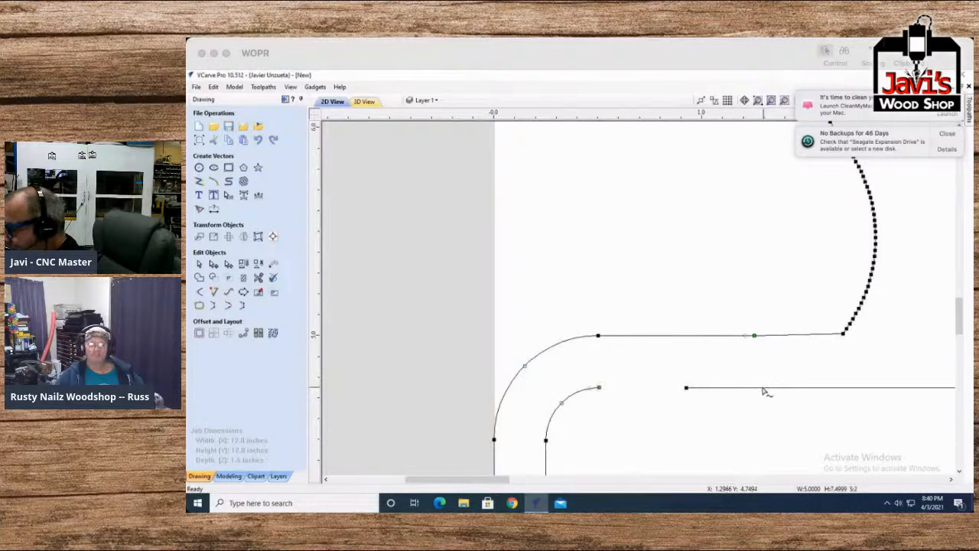
pyautogui.hotkey('ctrl', 'z')
# Step: Reselect the inner outline for node editing and remove the overlapping nodes near X 0.92 and X 1.30 on its upper edge
pyautogui.click(795, 413)
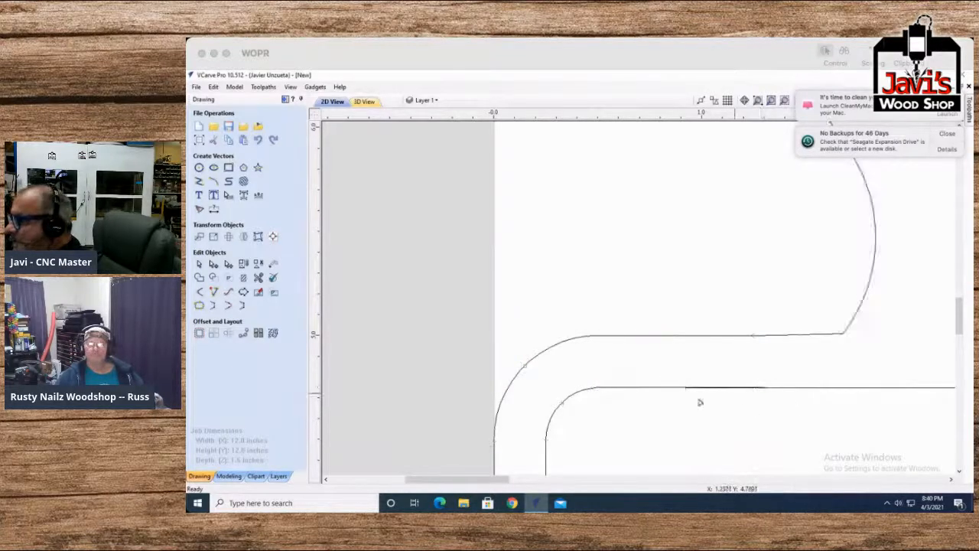
pyautogui.click(654, 391)
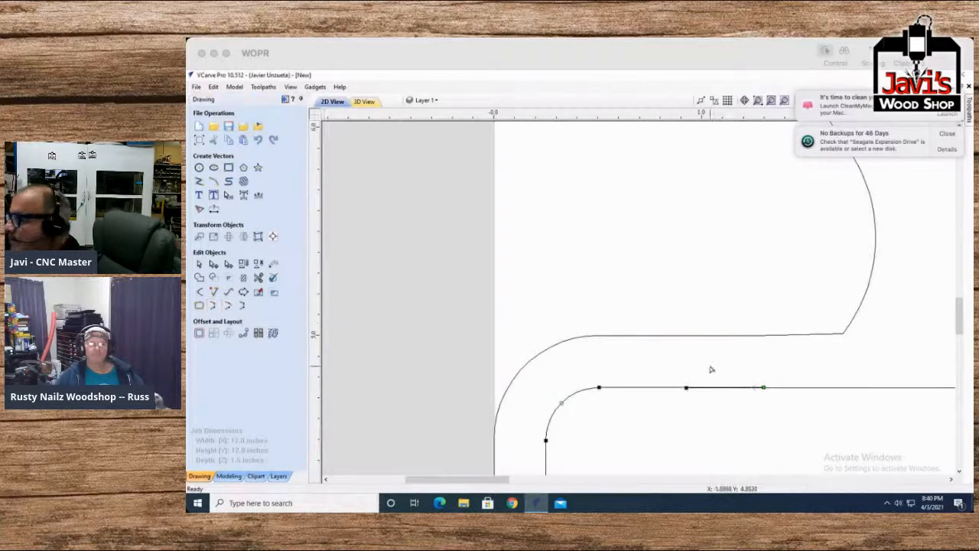
pyautogui.click(679, 388)
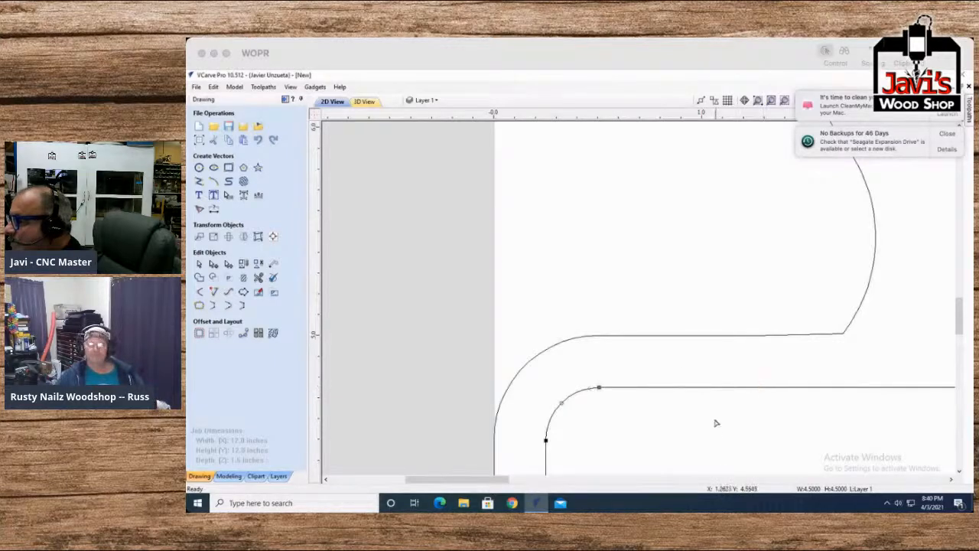
# Step: Try to remove the node near X 1.25 on the outer outline's upper edge, and undo the removal
pyautogui.click(676, 337)
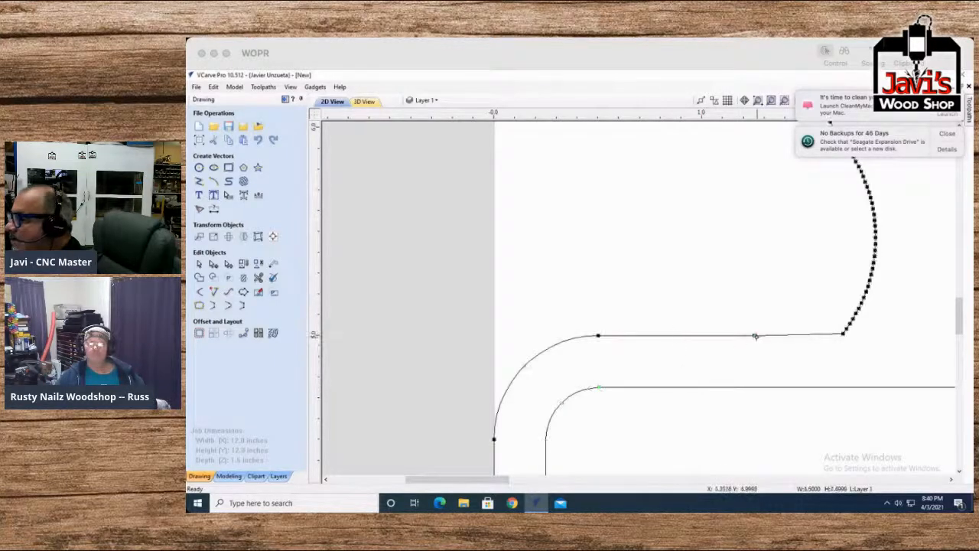
pyautogui.press('d')
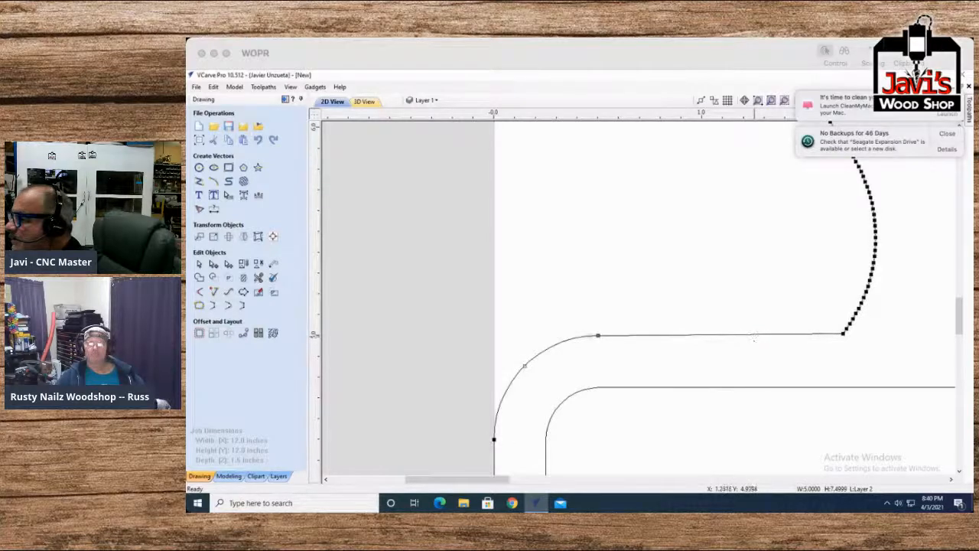
pyautogui.hotkey('ctrl', 'z')
# Step: Delete only the stray arc fragment above the puzzle piece near the sheet's left edge, keeping the outlines
pyautogui.scroll(-5, 830, 354)
pyautogui.scroll(-2, 830, 358)
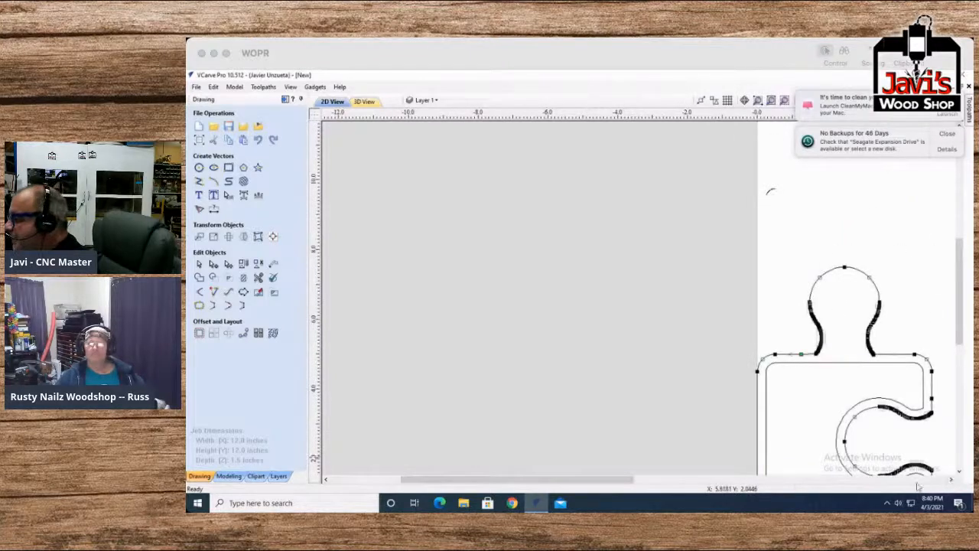
pyautogui.click(950, 480)
pyautogui.click(949, 480)
pyautogui.click(950, 481)
pyautogui.scroll(-3, 916, 451)
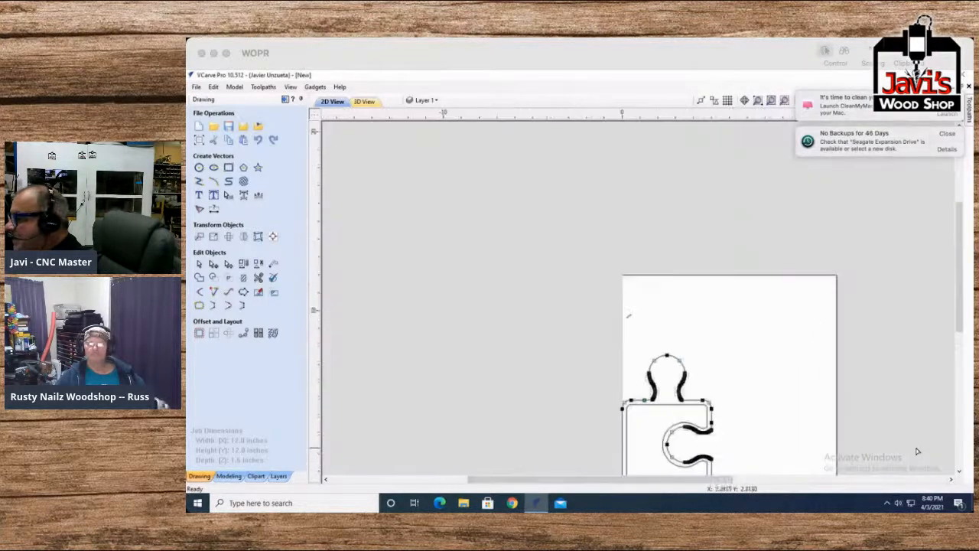
pyautogui.scroll(1, 917, 451)
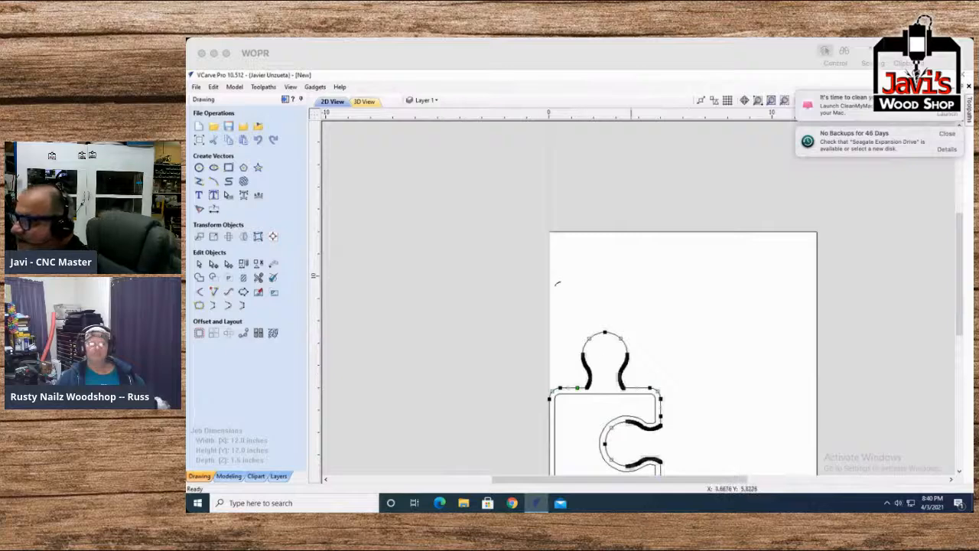
pyautogui.moveTo(571, 292); pyautogui.dragTo(533, 270)
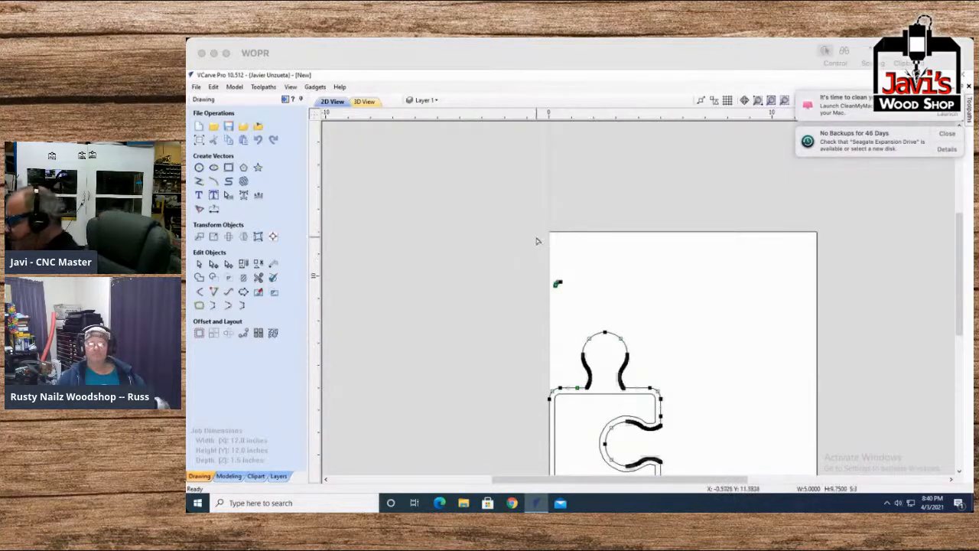
pyautogui.press('Delete')
pyautogui.hotkey('ctrl', 'z')
pyautogui.moveTo(533, 285); pyautogui.dragTo(528, 274)
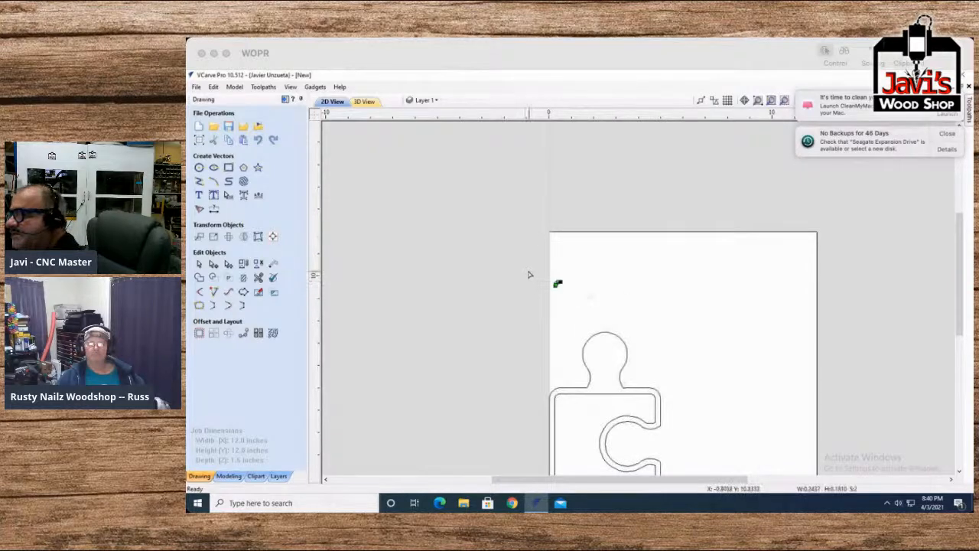
pyautogui.press('Delete')
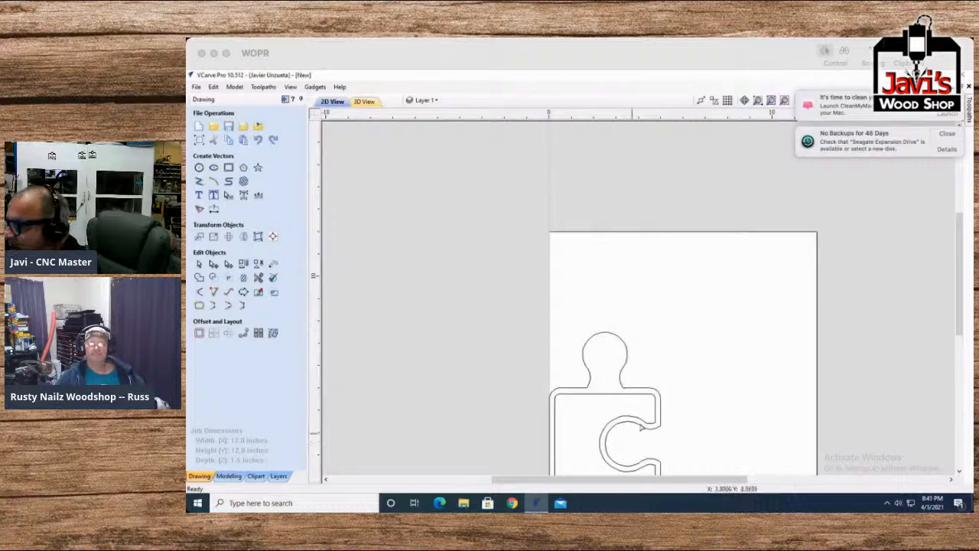
# Step: Select the puzzle piece's inner and outer outlines together and switch from node editing to object selection
pyautogui.click(959, 470)
pyautogui.moveTo(650, 387); pyautogui.dragTo(532, 284)
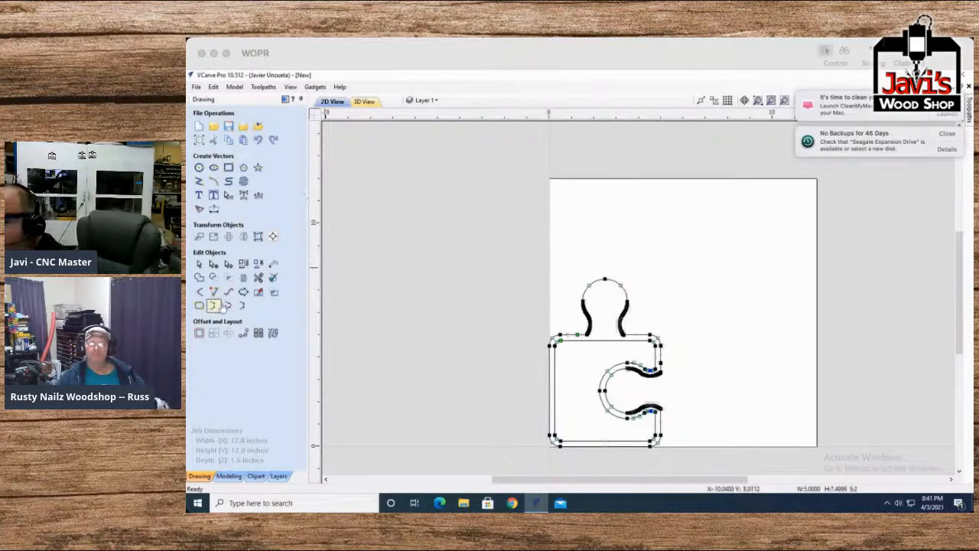
pyautogui.click(198, 264)
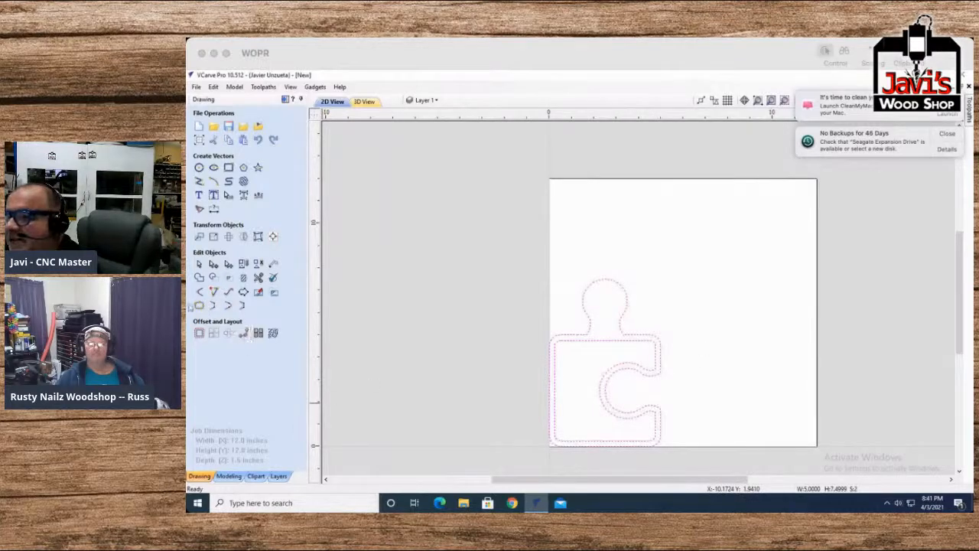
pyautogui.click(213, 334)
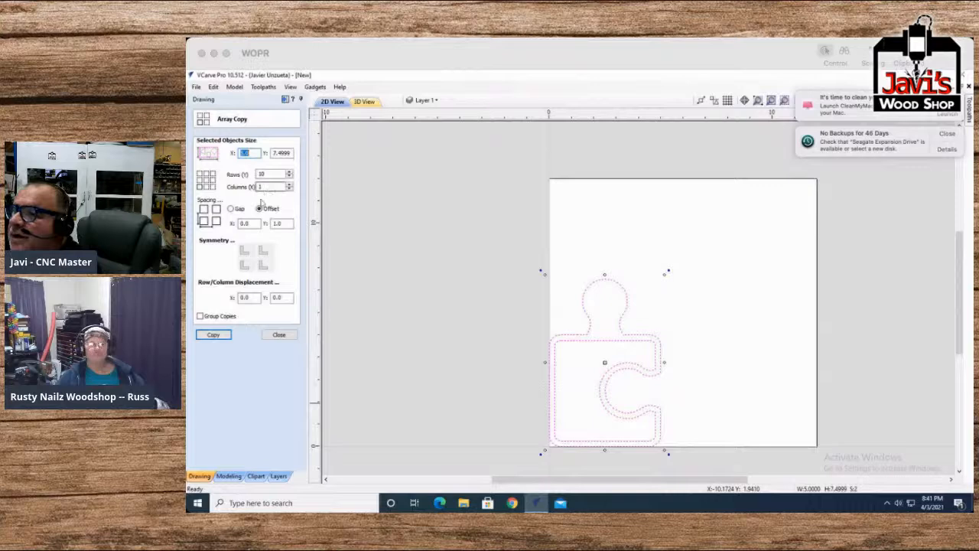
pyautogui.click(279, 334)
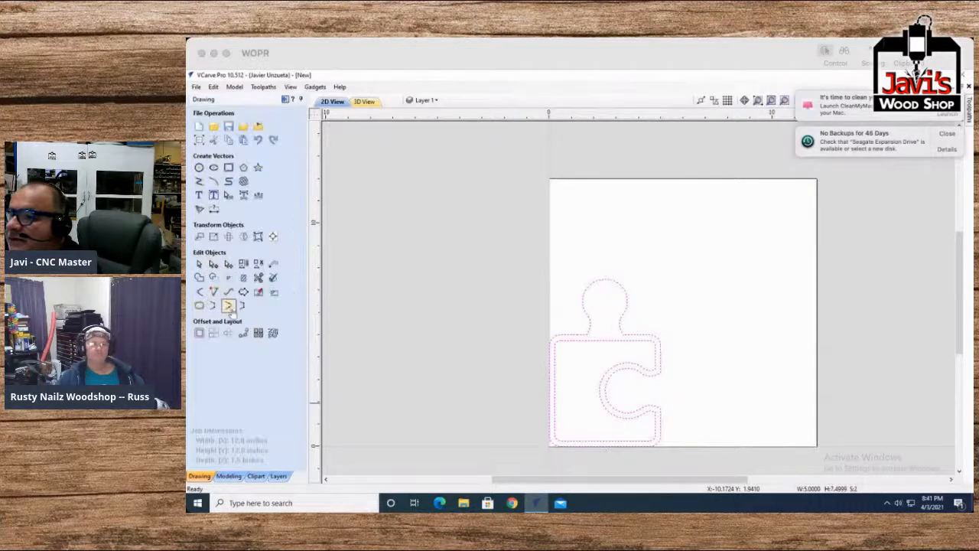
# Step: Circular-copy the puzzle piece as 4 rotated items around centre X 5, Y 5 with a total angle of 360 degrees
pyautogui.click(229, 333)
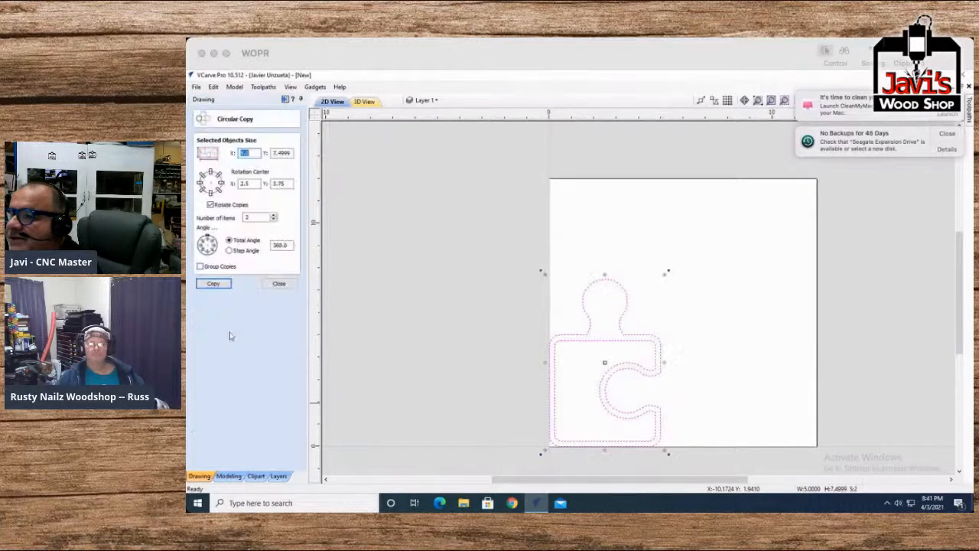
pyautogui.click(274, 217)
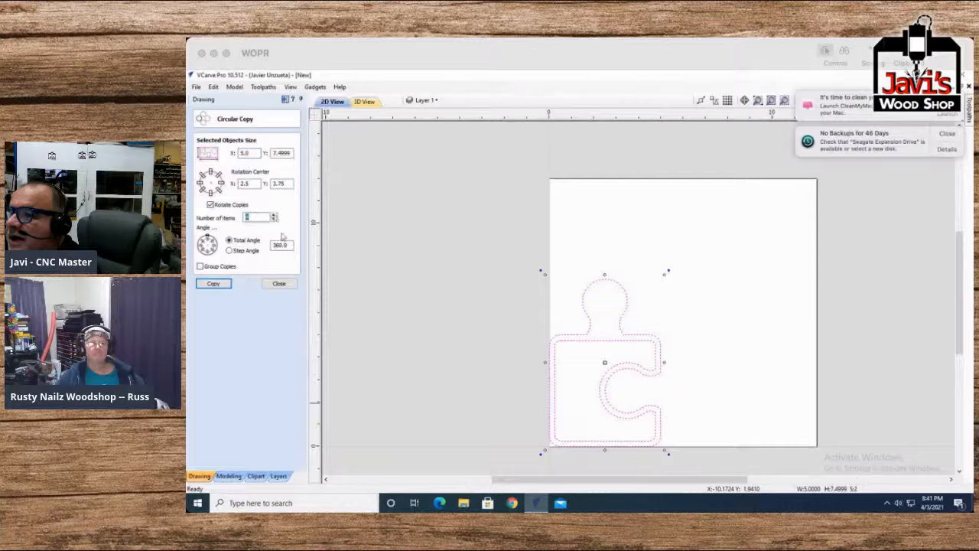
pyautogui.doubleClick(245, 184)
pyautogui.press('Tab')
pyautogui.write('5')
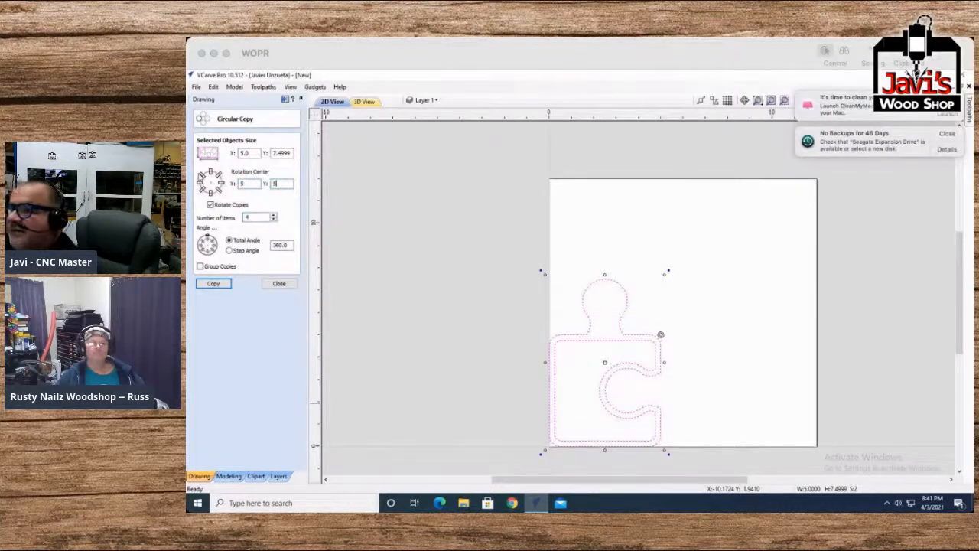
pyautogui.click(212, 283)
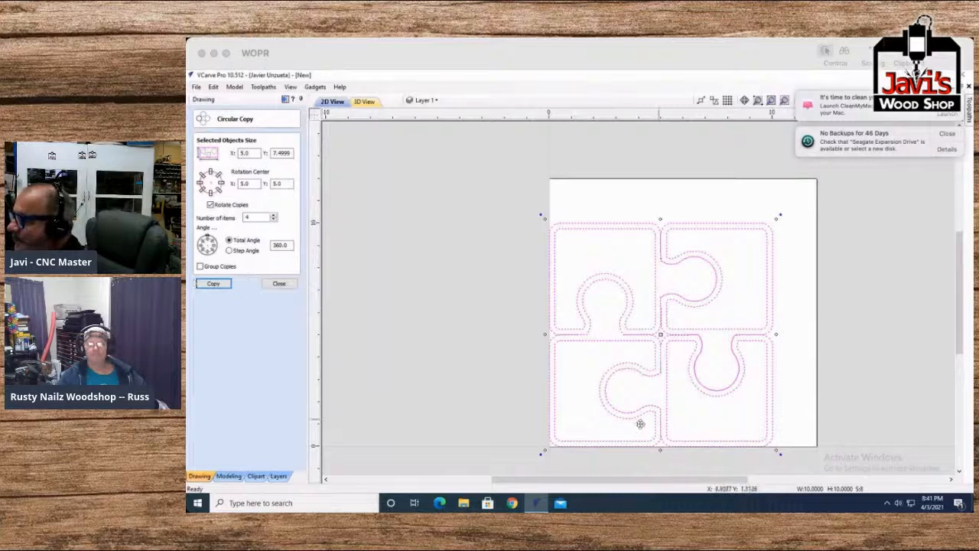
# Step: Take the original lower-left piece out of the selection and nudge the other three pieces up to a selection centre of about Y 7.83
pyautogui.click(528, 378)
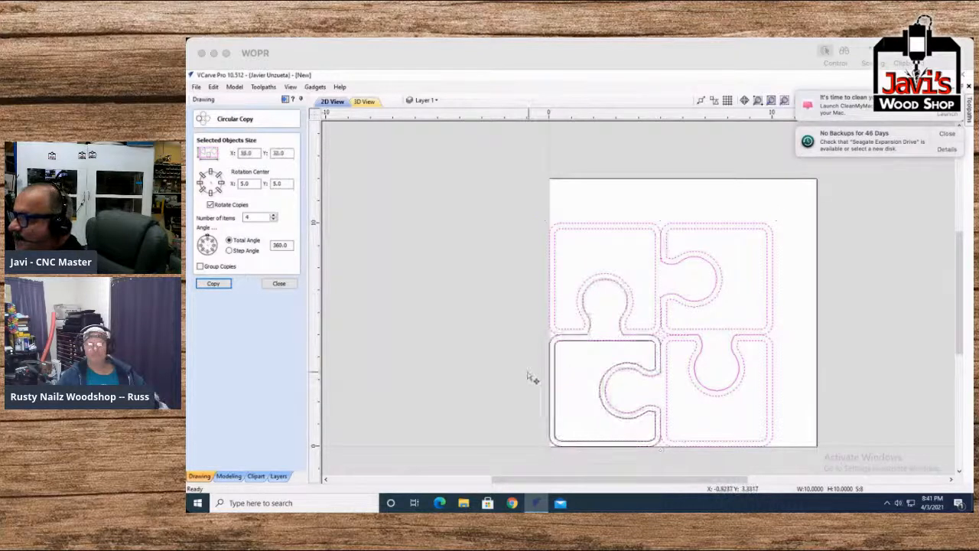
pyautogui.press('Up')
pyautogui.press('Up')
pyautogui.press('Up')
pyautogui.press('Up')
pyautogui.press('Up')
pyautogui.press('Up')
pyautogui.press('Up')
pyautogui.press('Up')
pyautogui.press('Up')
pyautogui.press('Up')
pyautogui.press('Up')
pyautogui.press('Up')
pyautogui.press('Up')
pyautogui.press('Up')
pyautogui.press('Up')
pyautogui.press('Up')
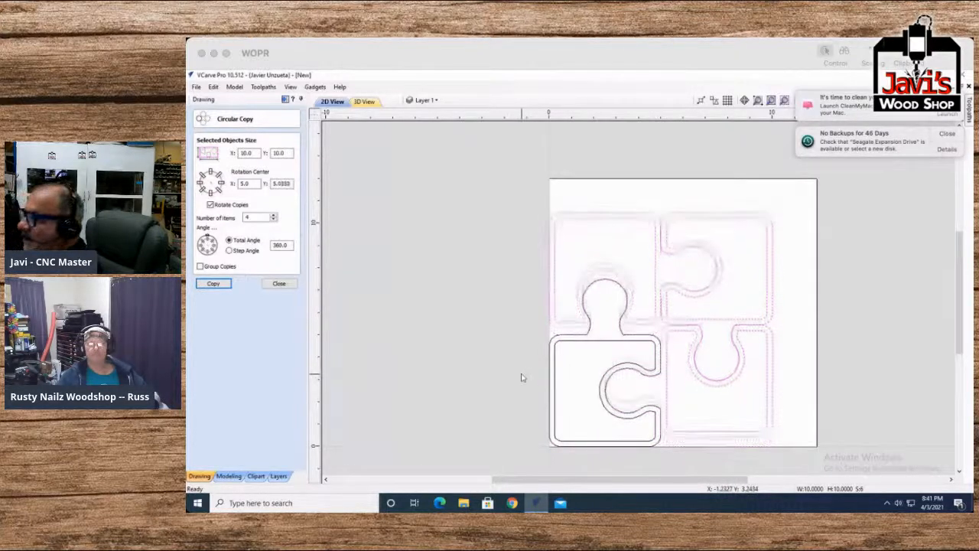
pyautogui.press('Up')
pyautogui.press('Up')
pyautogui.press('Up')
pyautogui.press('Up')
pyautogui.press('Up')
pyautogui.press('Up')
pyautogui.press('Up')
pyautogui.press('Up')
pyautogui.press('Up')
pyautogui.press('Up')
pyautogui.press('Up')
pyautogui.press('Up')
pyautogui.press('Up')
pyautogui.press('Up')
pyautogui.press('Up')
pyautogui.press('Up')
pyautogui.press('Up')
pyautogui.press('Up')
pyautogui.press('Up')
pyautogui.press('Up')
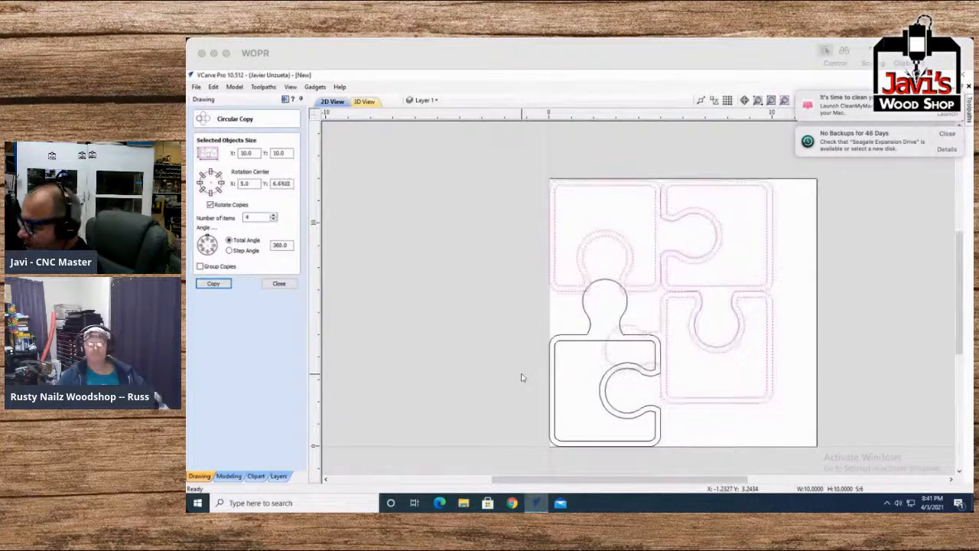
pyautogui.press('Up')
pyautogui.press('Up')
pyautogui.press('Up')
pyautogui.press('Up')
pyautogui.press('Up')
pyautogui.press('Up')
pyautogui.press('Up')
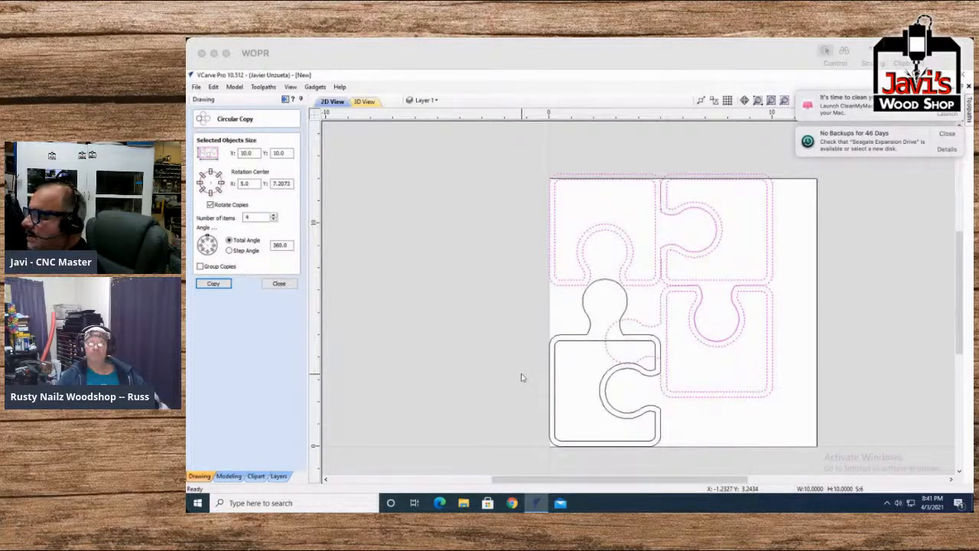
pyautogui.press('Down')
pyautogui.press('Down')
pyautogui.press('Down')
pyautogui.press('Down')
pyautogui.press('Down')
pyautogui.press('Down')
pyautogui.press('Down')
pyautogui.press('Down')
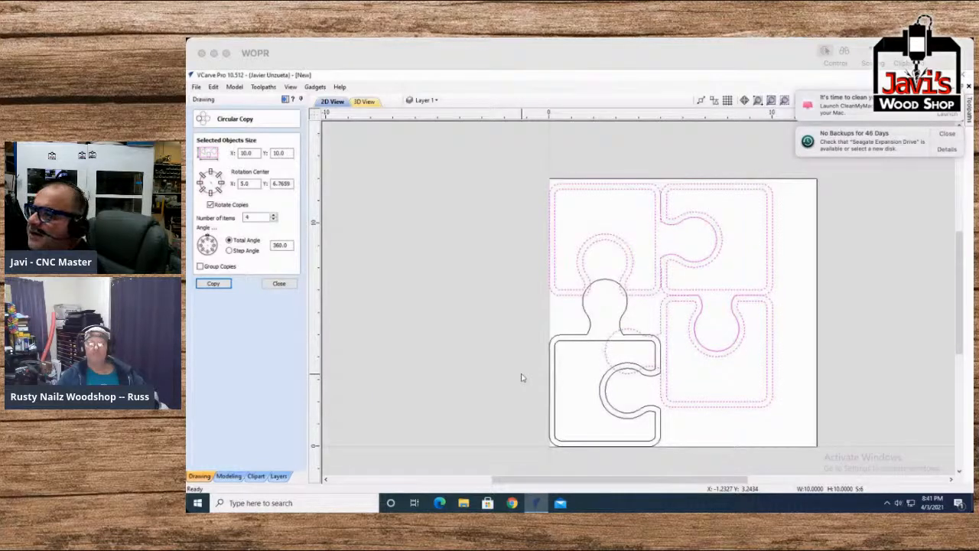
pyautogui.press('Up')
pyautogui.press('Up')
pyautogui.press('Up')
pyautogui.press('Up')
pyautogui.press('Up')
pyautogui.press('Up')
pyautogui.press('Up')
pyautogui.press('Up')
pyautogui.press('Up')
pyautogui.press('Up')
pyautogui.press('Up')
pyautogui.press('Up')
pyautogui.press('Up')
pyautogui.press('Up')
pyautogui.press('Up')
pyautogui.press('Up')
pyautogui.press('Up')
pyautogui.press('Up')
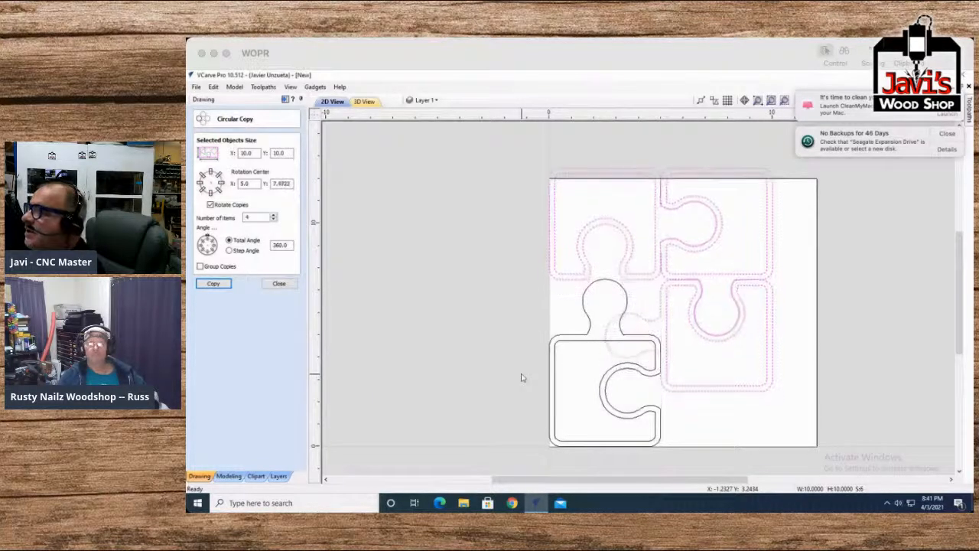
pyautogui.press('Up')
pyautogui.press('Up')
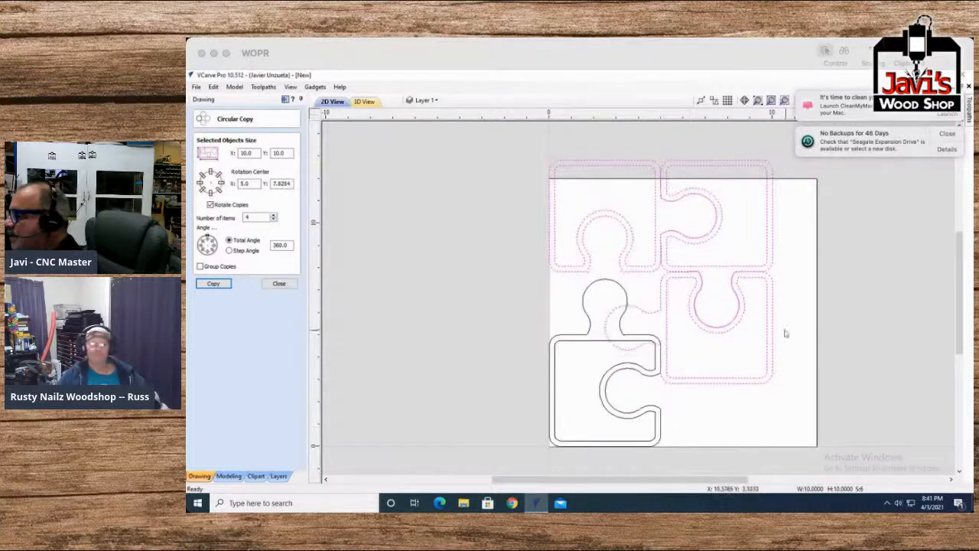
# Step: Take the upper-left piece out of the selection and nudge the two right-hand pieces right to a selection centre of about X 9.08
pyautogui.keyDown('ctrl'); pyautogui.click(627, 257); pyautogui.keyUp('ctrl')
pyautogui.press('Right')
pyautogui.press('Right')
pyautogui.press('Right')
pyautogui.press('Right')
pyautogui.press('Right')
pyautogui.press('Right')
pyautogui.press('Right')
pyautogui.press('Right')
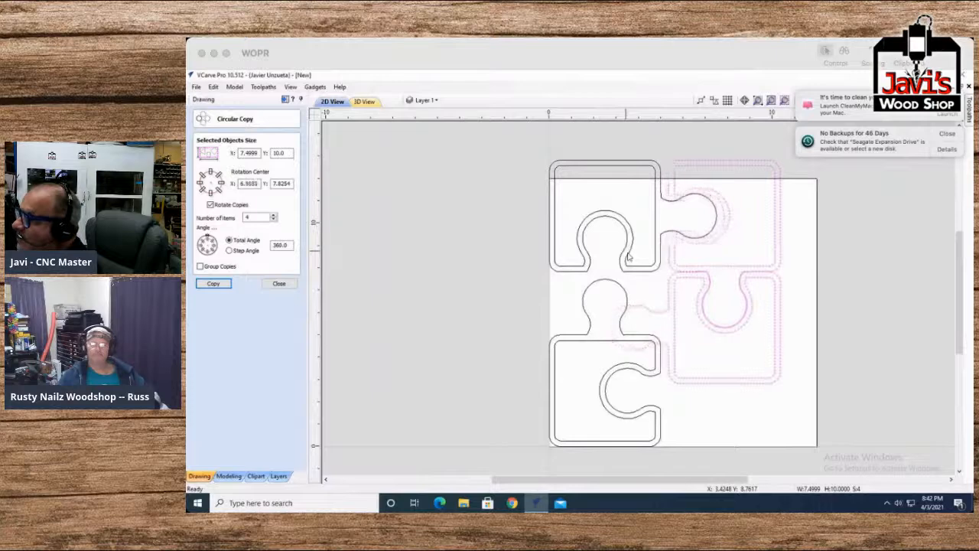
pyautogui.press('Right')
pyautogui.press('Right')
pyautogui.press('Right')
pyautogui.press('Right')
pyautogui.press('Right')
pyautogui.press('Right')
pyautogui.press('Right')
pyautogui.press('Right')
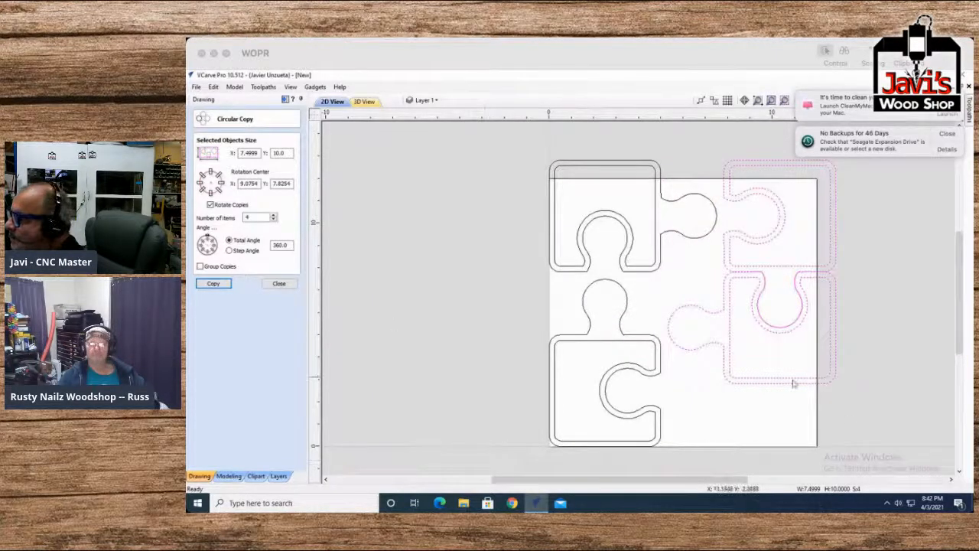
# Step: Take the upper-right piece out of the selection and nudge the lower-right piece down about 3 inches, beside the original piece
pyautogui.click(738, 353)
pyautogui.press('Down')
pyautogui.press('Down')
pyautogui.press('Down')
pyautogui.press('Down')
pyautogui.press('Down')
pyautogui.press('Down')
pyautogui.press('Down')
pyautogui.press('Down')
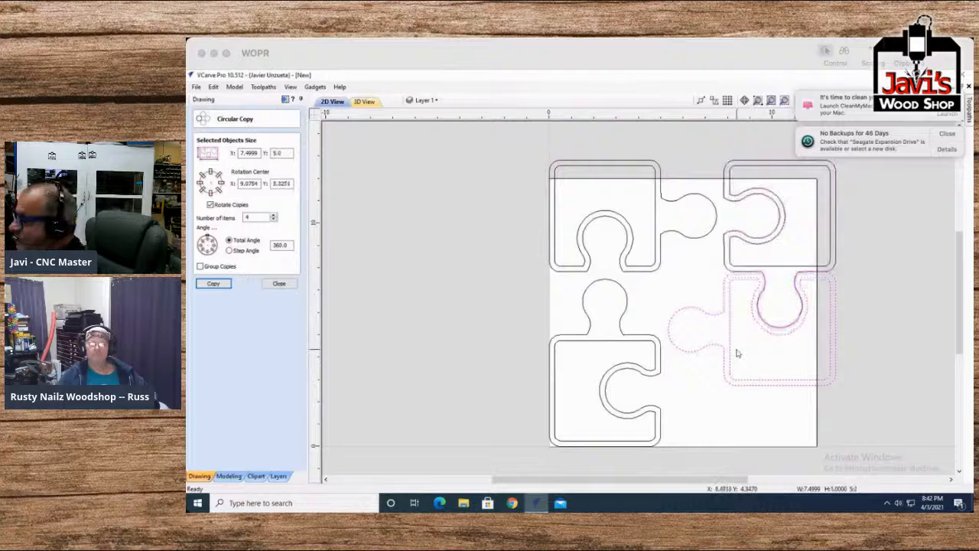
pyautogui.press('Down')
pyautogui.press('Down')
pyautogui.press('Down')
pyautogui.press('Down')
pyautogui.press('Down')
pyautogui.press('Down')
pyautogui.press('Down')
pyautogui.press('Down')
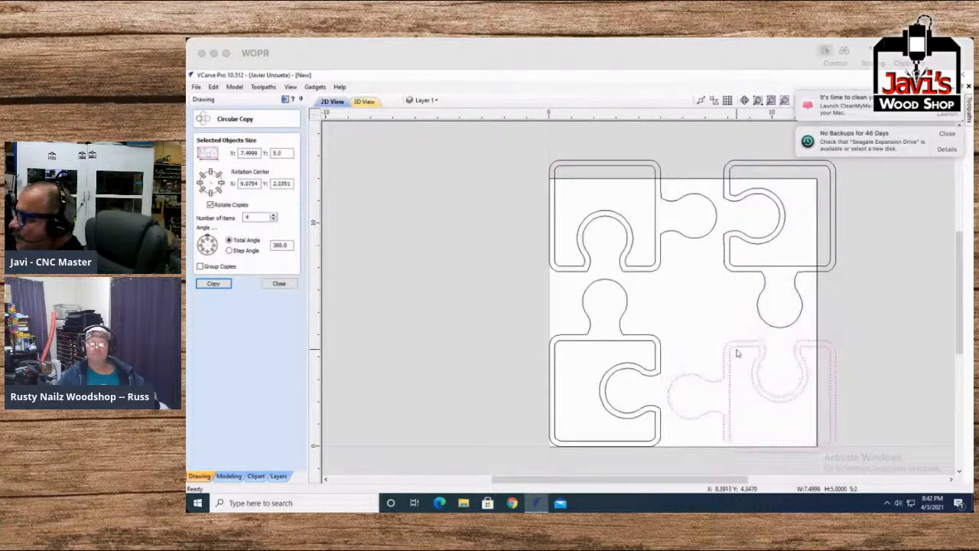
# Step: Nudge the lower-right puzzle piece up to a centre of Y 2.5, deselect it and finish the circular copy
pyautogui.press('Up')
pyautogui.press('Up')
pyautogui.press('Up')
pyautogui.press('Down')
pyautogui.press('Down')
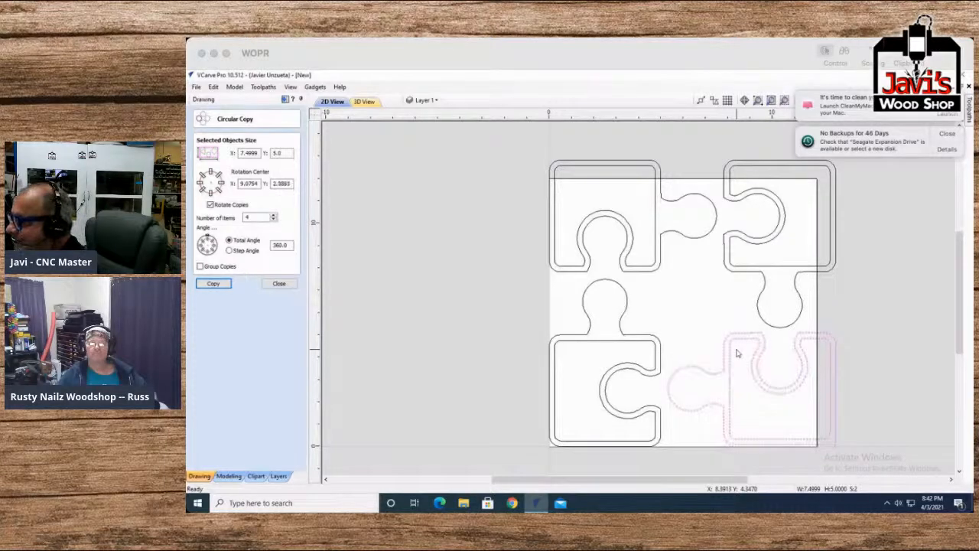
pyautogui.click(715, 294)
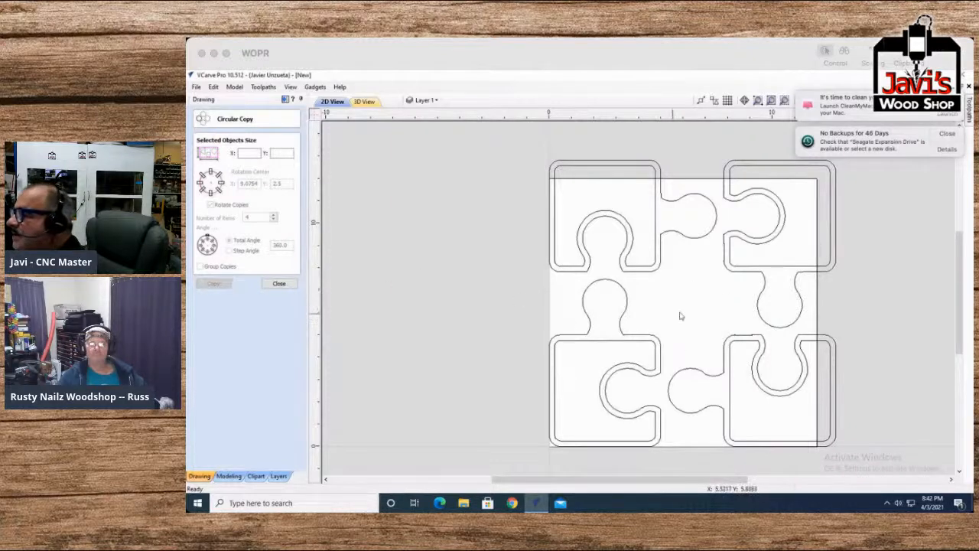
pyautogui.click(277, 283)
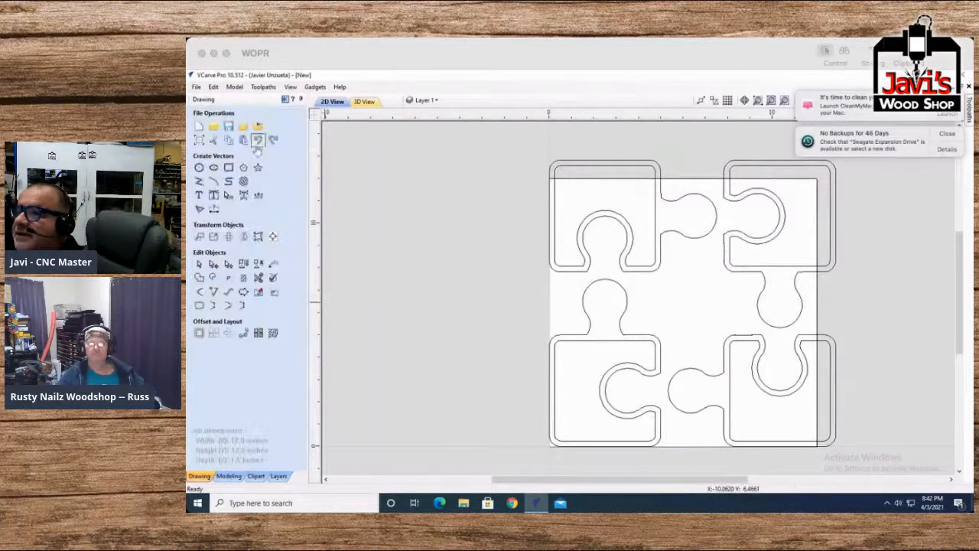
# Step: Enlarge the job's material size to 24 inches wide by 24 inches high
pyautogui.click(200, 137)
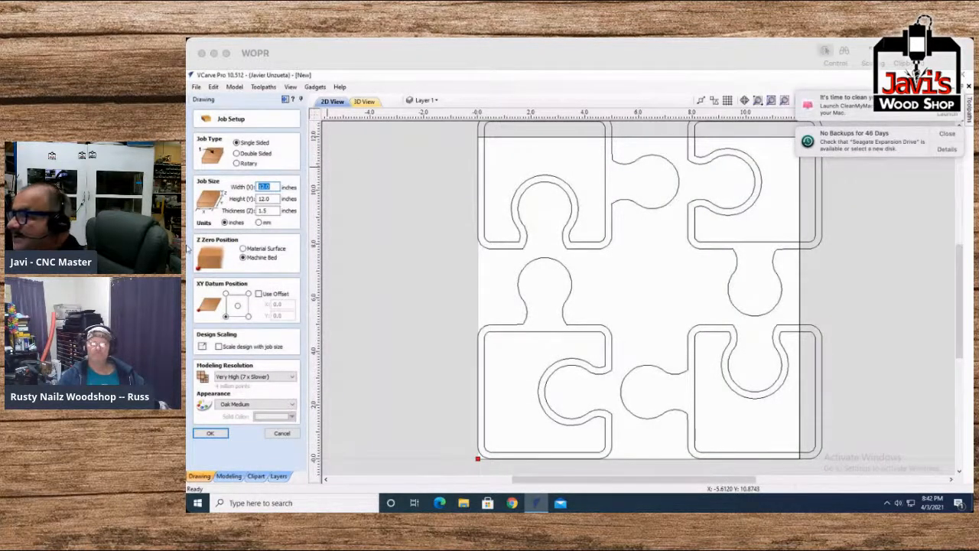
pyautogui.press('Tab')
pyautogui.write('2')
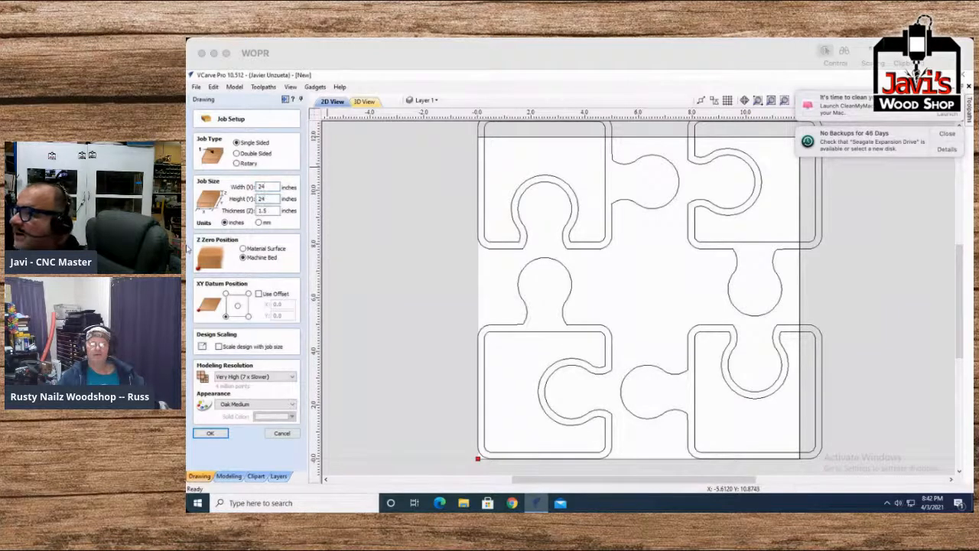
pyautogui.click(210, 433)
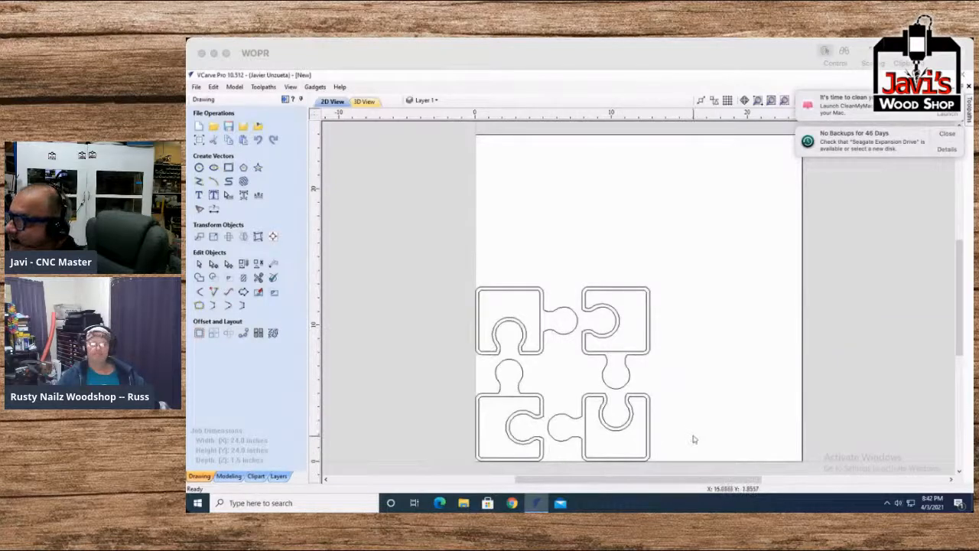
# Step: Calculate a pocket toolpath 1.25 inches deep with the 1/4" end mill on the inner outlines of all four puzzle pieces
pyautogui.click(585, 432)
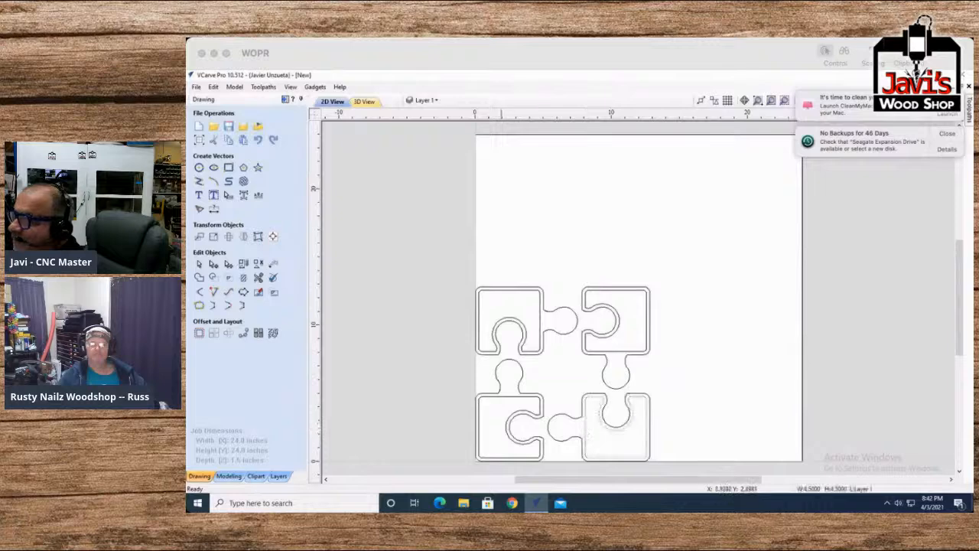
pyautogui.keyDown('shift'); pyautogui.click(507, 425); pyautogui.keyUp('shift')
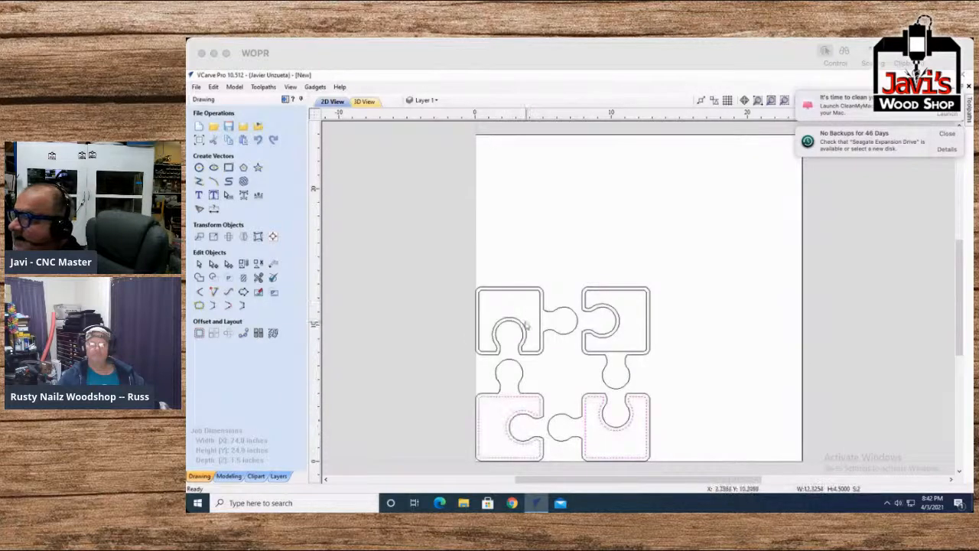
pyautogui.keyDown('shift'); pyautogui.click(526, 327); pyautogui.keyUp('shift')
pyautogui.keyDown('shift'); pyautogui.click(616, 336); pyautogui.keyUp('shift')
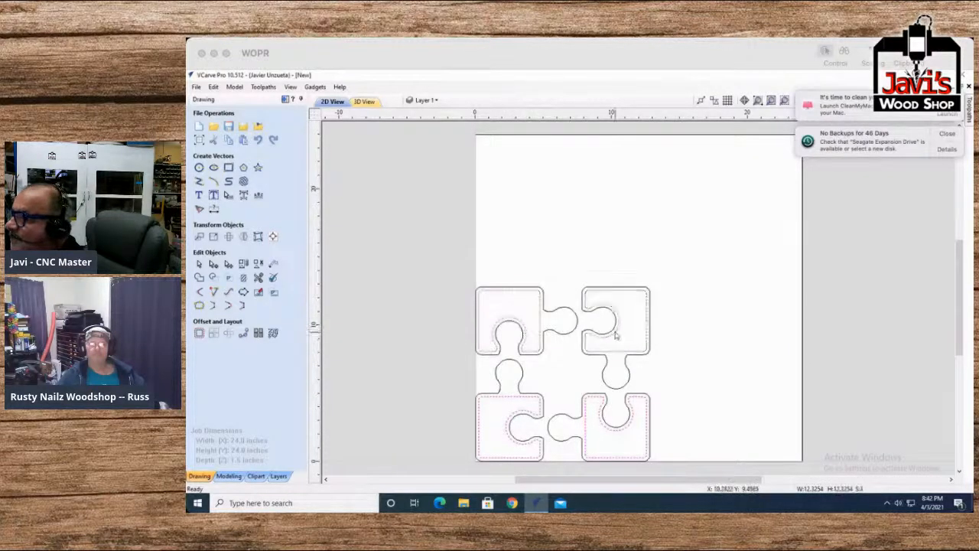
pyautogui.click(943, 131)
pyautogui.moveTo(968, 111)
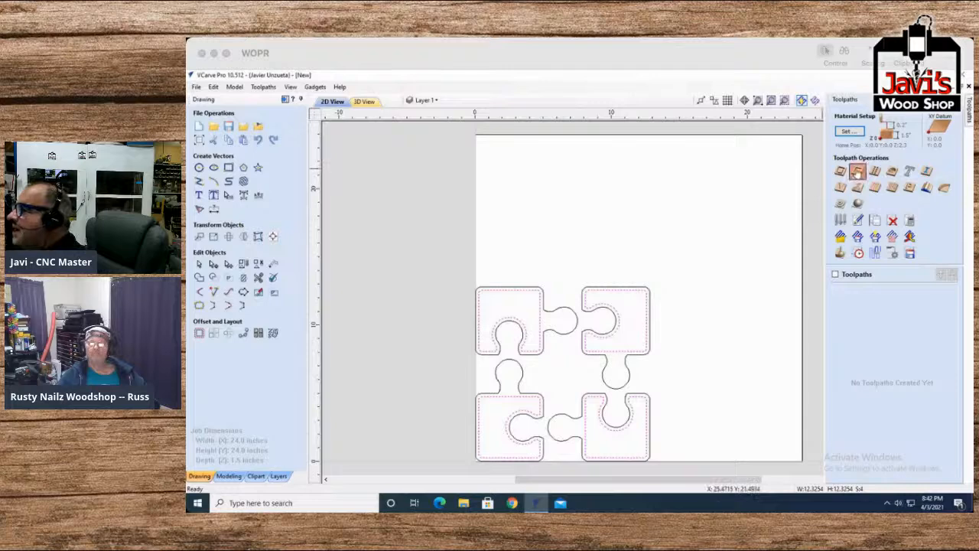
pyautogui.click(873, 172)
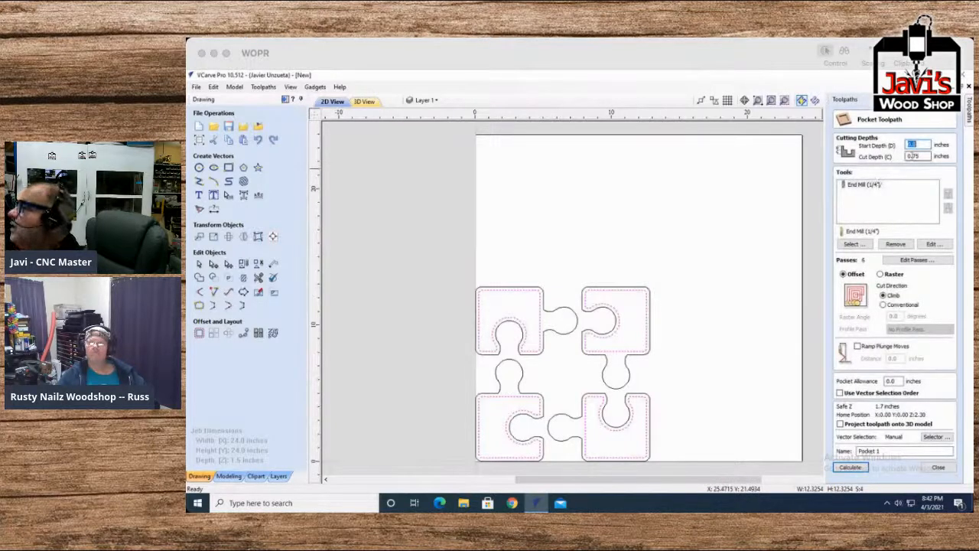
pyautogui.moveTo(925, 156); pyautogui.dragTo(893, 160)
pyautogui.write('.')
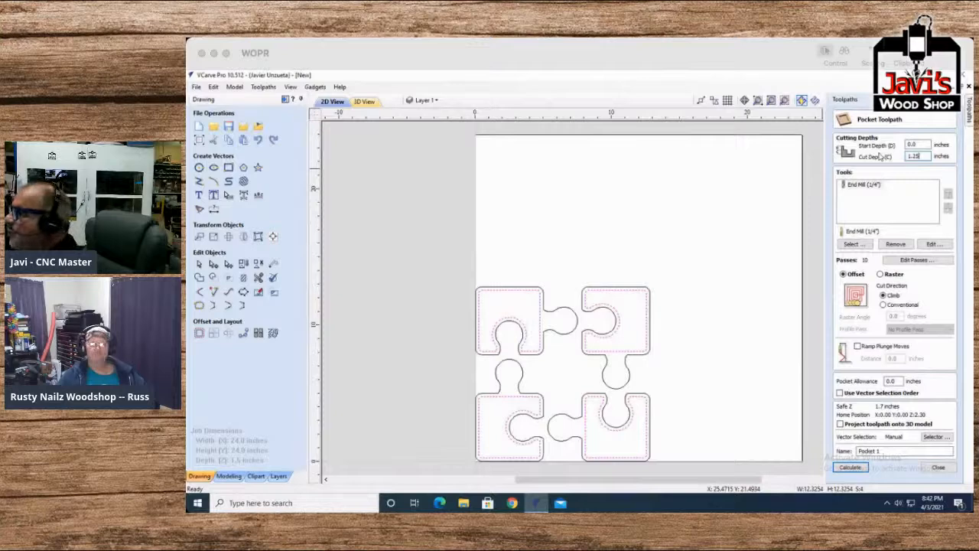
pyautogui.click(847, 468)
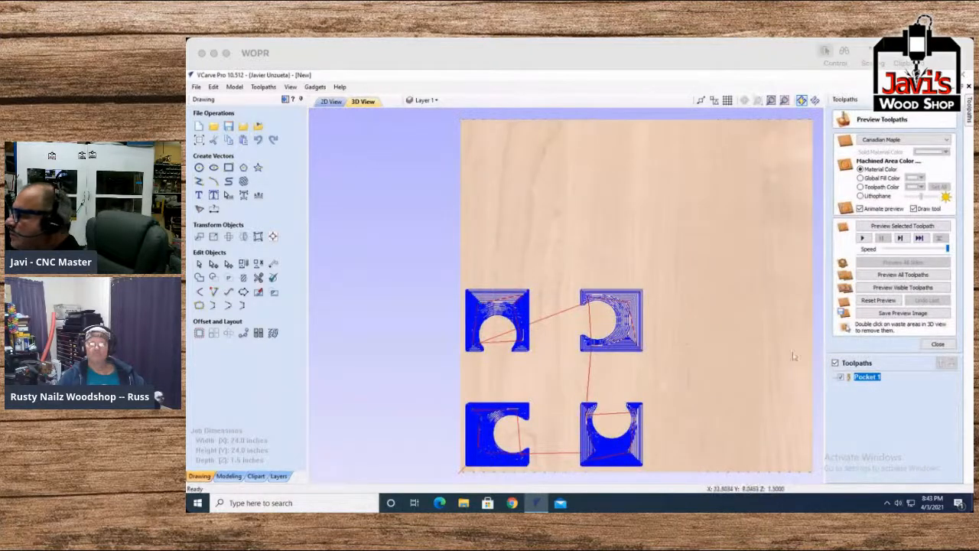
# Step: Keep the toolpath controls displayed, select the outer outlines of all four pieces in the 2D view and close the preview
pyautogui.moveTo(969, 108)
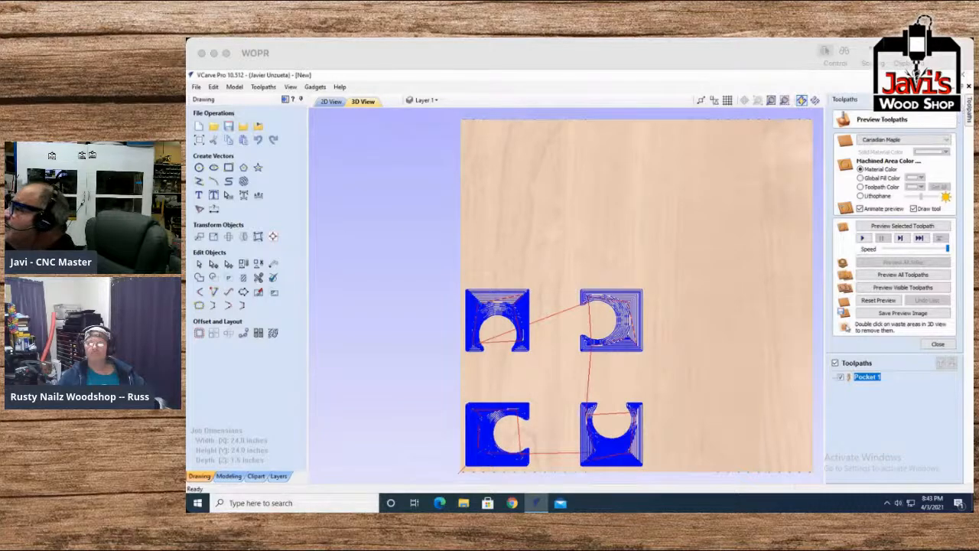
pyautogui.click(962, 99)
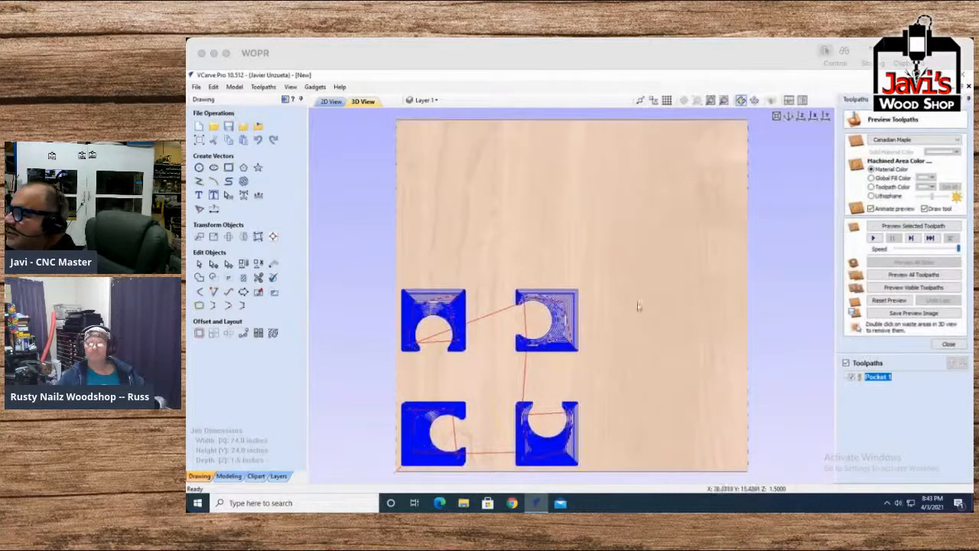
pyautogui.click(329, 101)
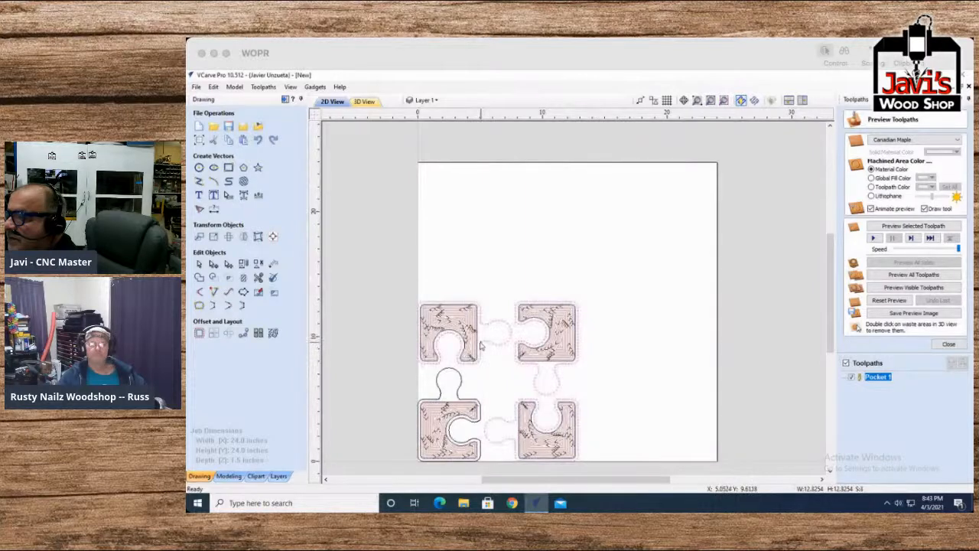
pyautogui.click(459, 369)
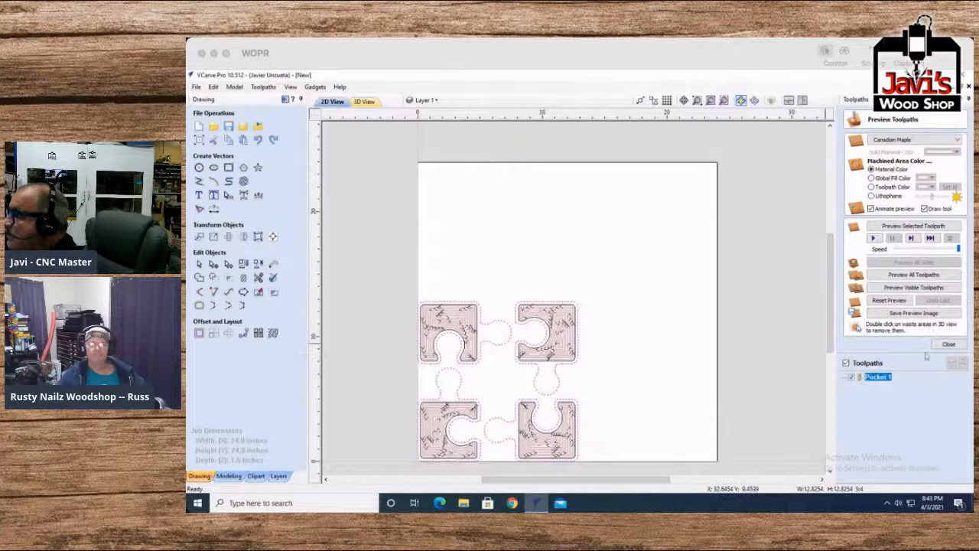
pyautogui.click(947, 345)
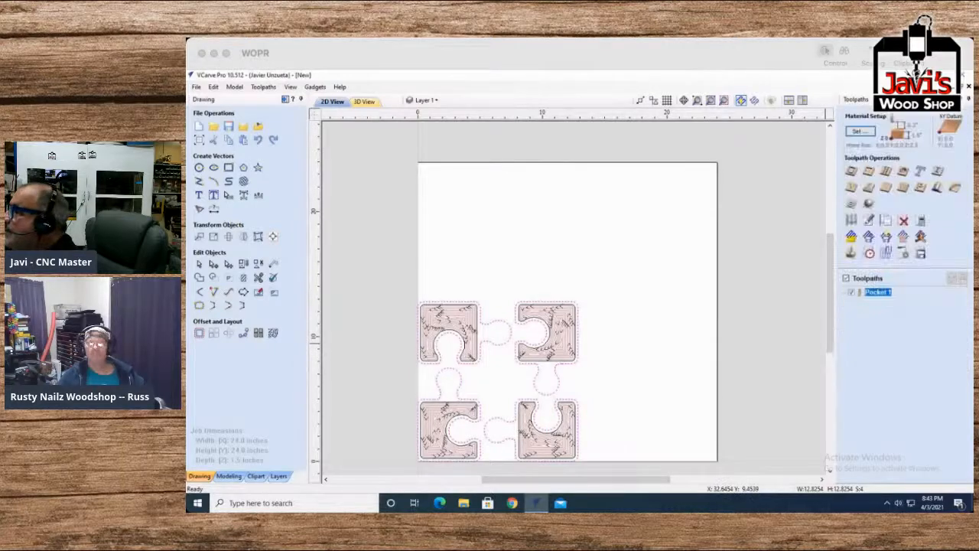
# Step: Calculate an outside profile toolpath on the outer outlines, 1.5 inches deep with the 1/4" end mill
pyautogui.click(851, 170)
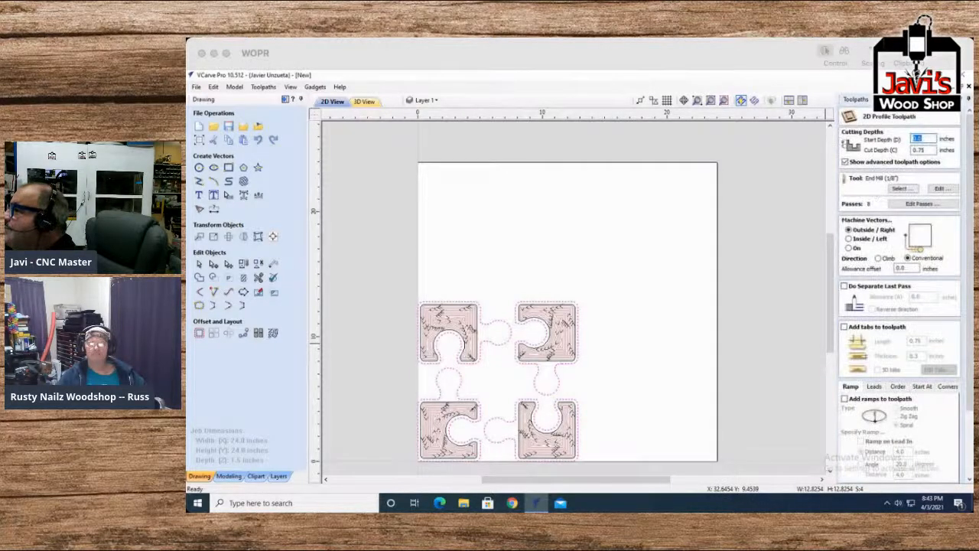
pyautogui.press('Tab')
pyautogui.write('1.5')
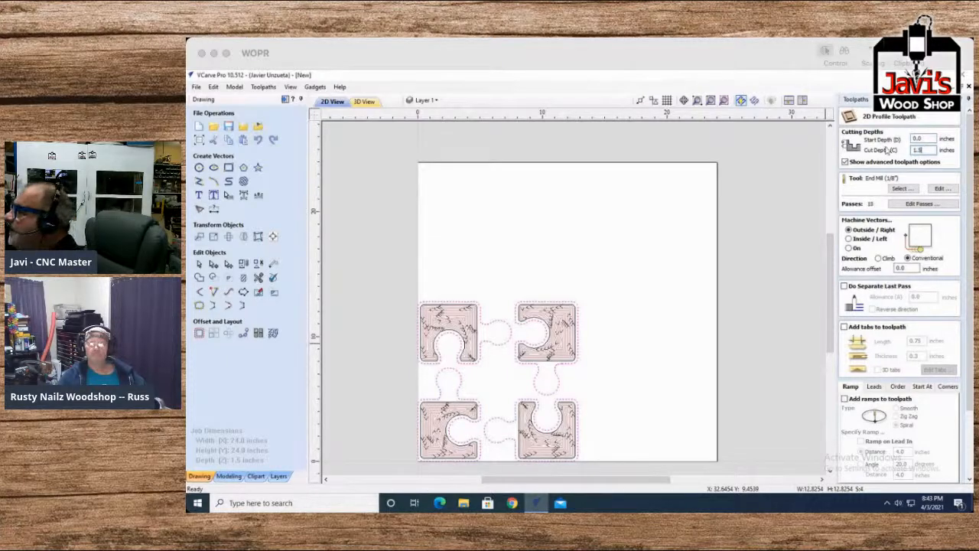
pyautogui.click(901, 189)
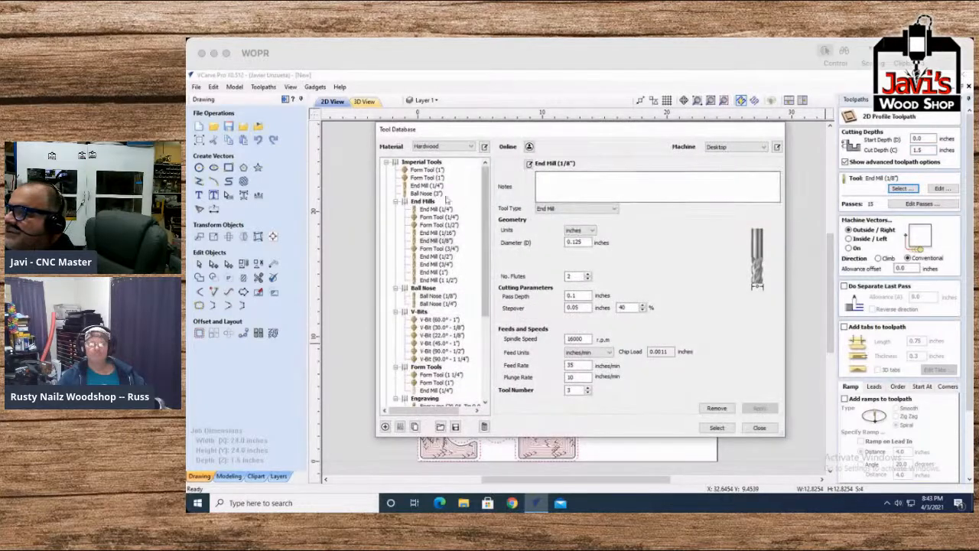
pyautogui.click(429, 186)
pyautogui.click(716, 427)
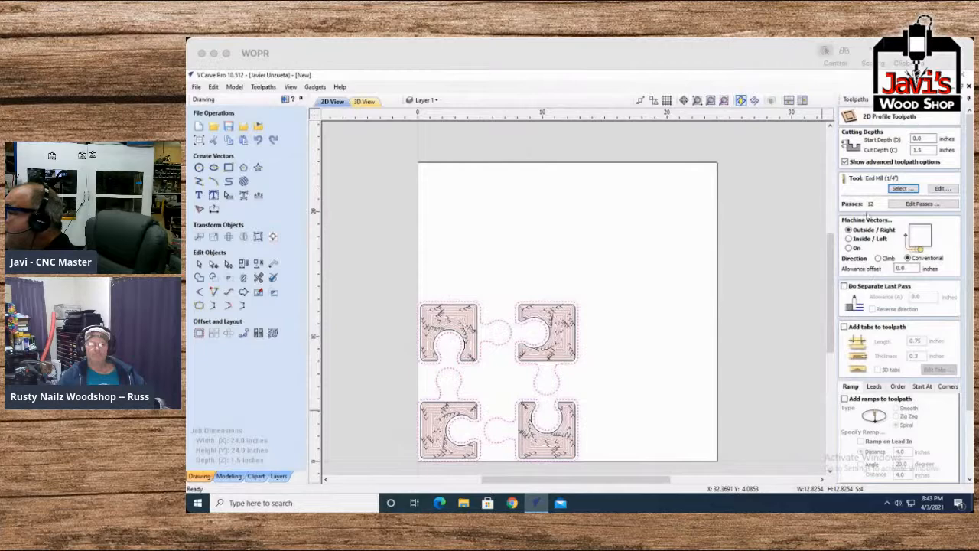
pyautogui.scroll(-5, 885, 443)
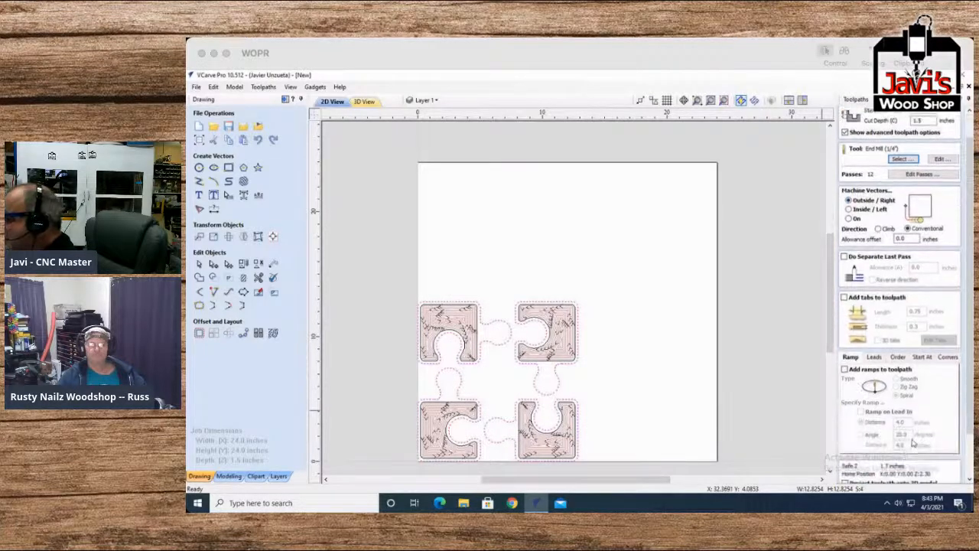
pyautogui.click(857, 477)
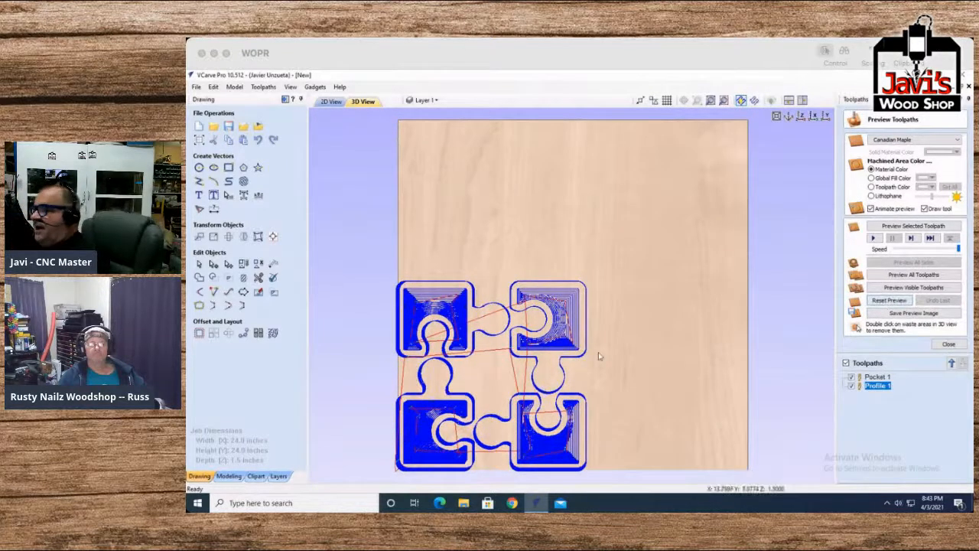
# Step: Preview all toolpaths in a close 3D view and remove the waste material around the four puzzle pieces
pyautogui.click(724, 101)
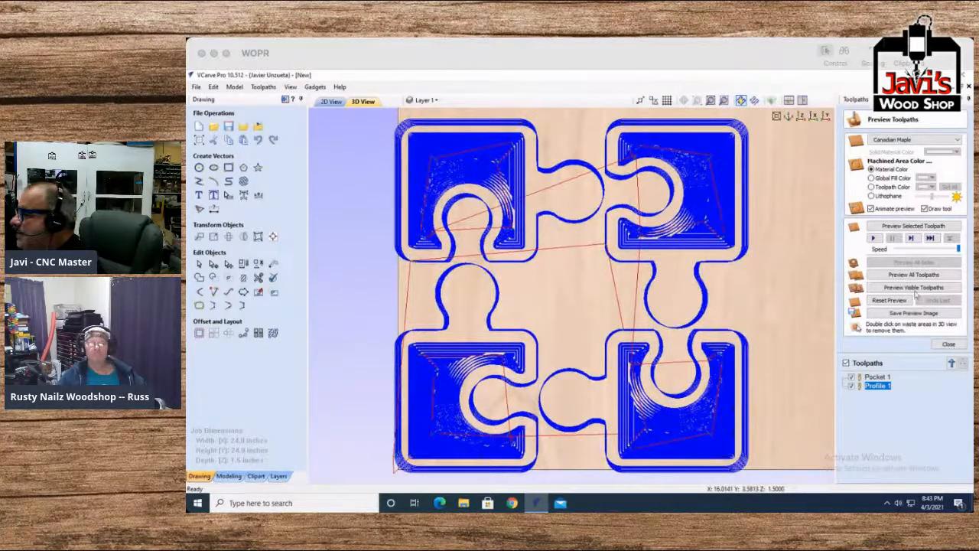
pyautogui.click(892, 276)
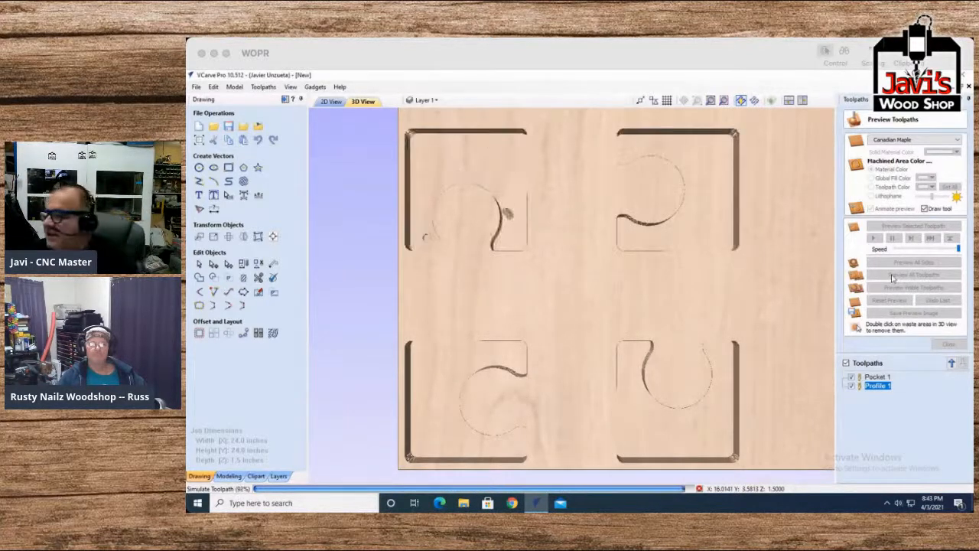
pyautogui.click(892, 277)
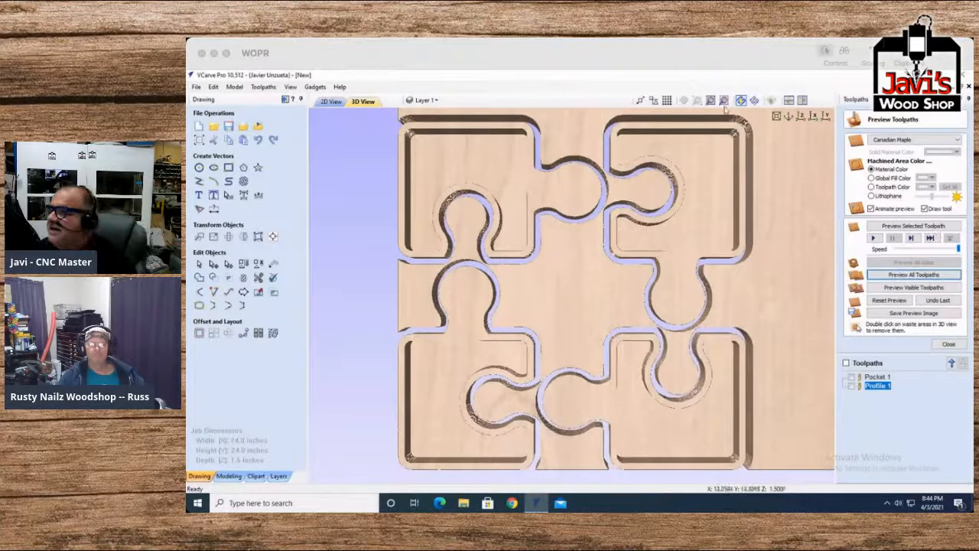
pyautogui.doubleClick(540, 307)
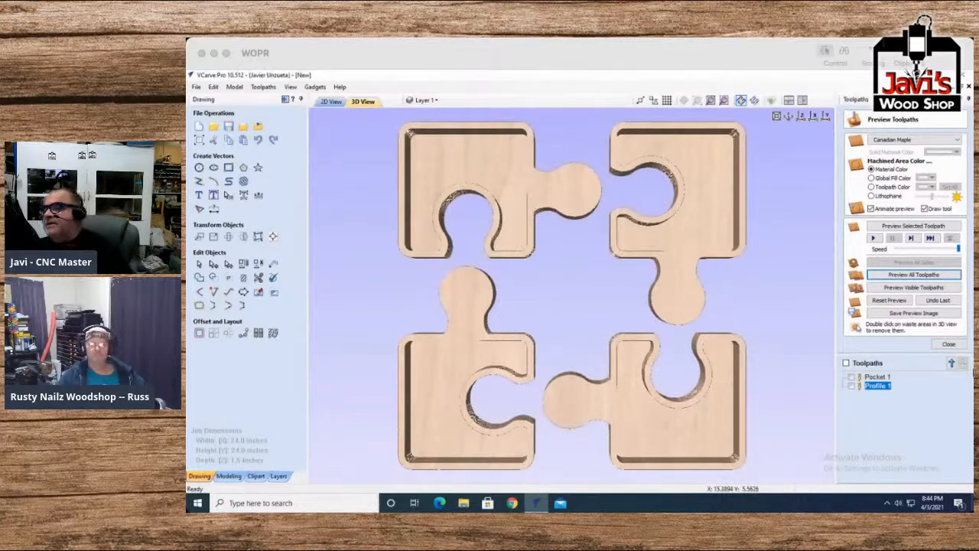
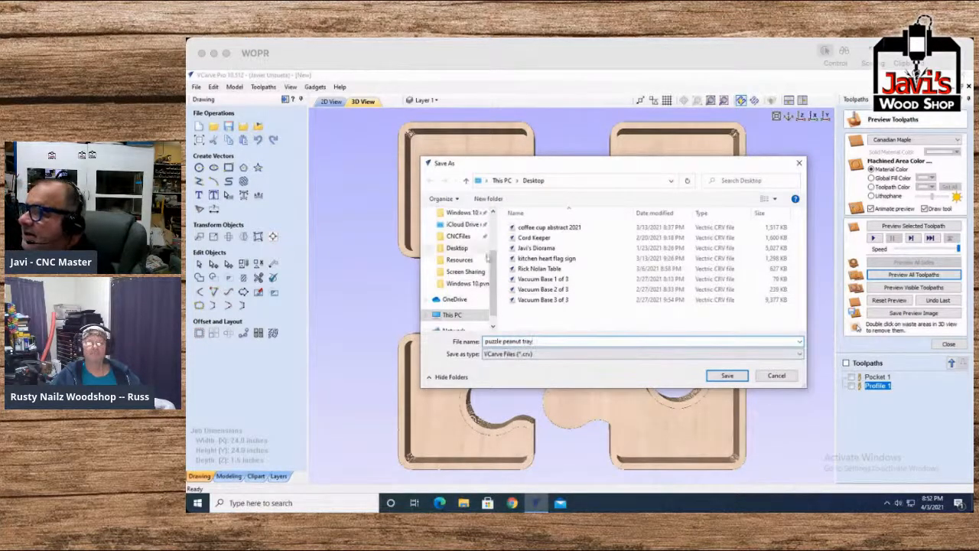
# Step: Save the design to the Desktop as a VCarve file named "puzzle peanut tray"
pyautogui.scroll(1, 463, 230)
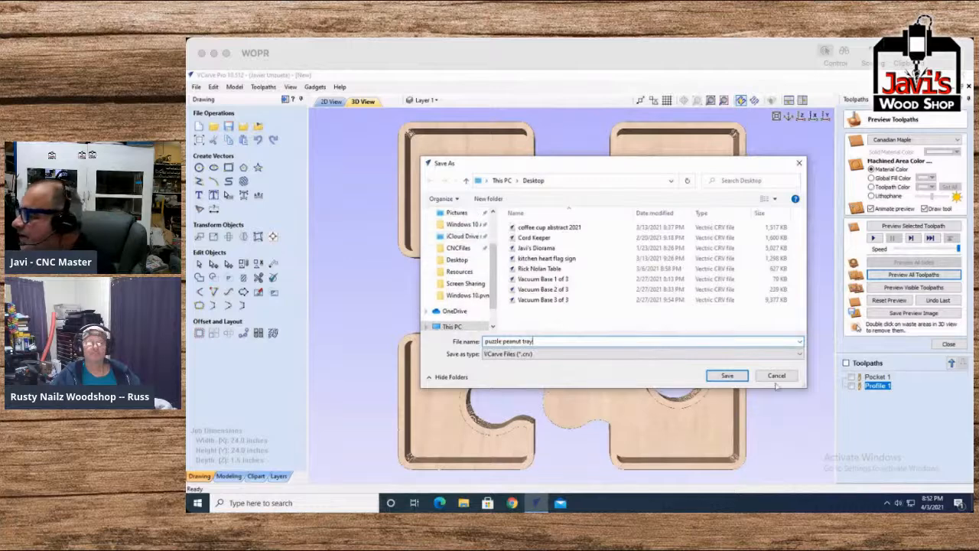
pyautogui.click(728, 376)
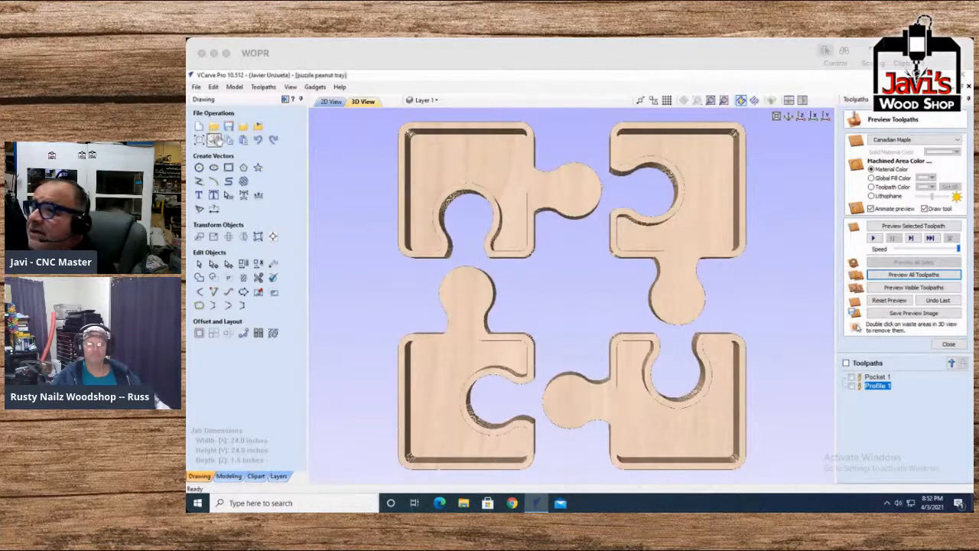
# Step: Set up a new single-sided job 16 inches wide, 16 inches high and 0.75 inches thick
pyautogui.click(199, 127)
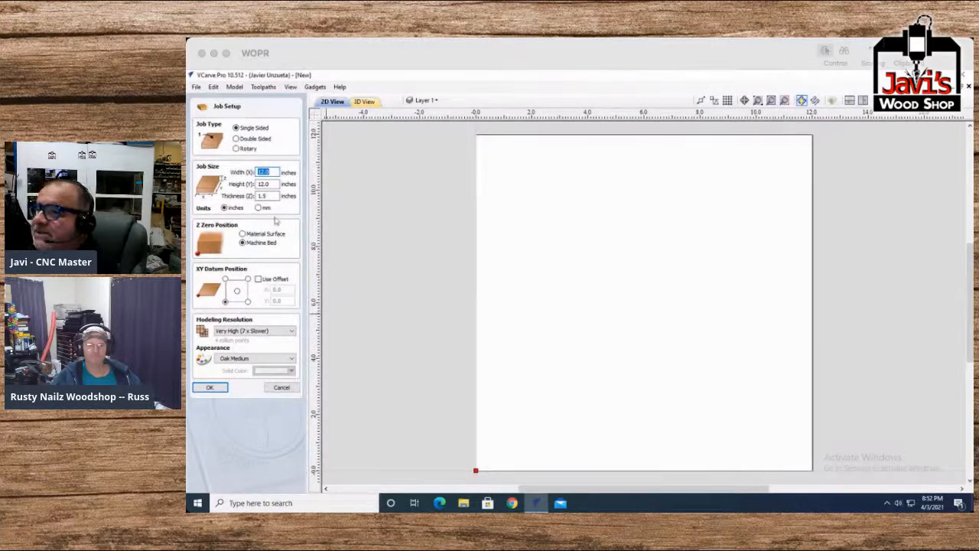
pyautogui.doubleClick(269, 196)
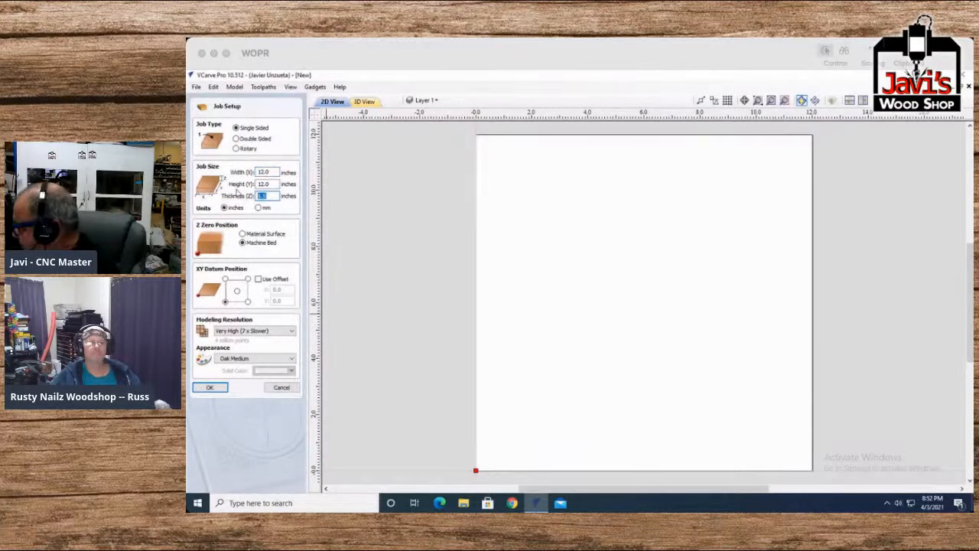
pyautogui.press('Return')
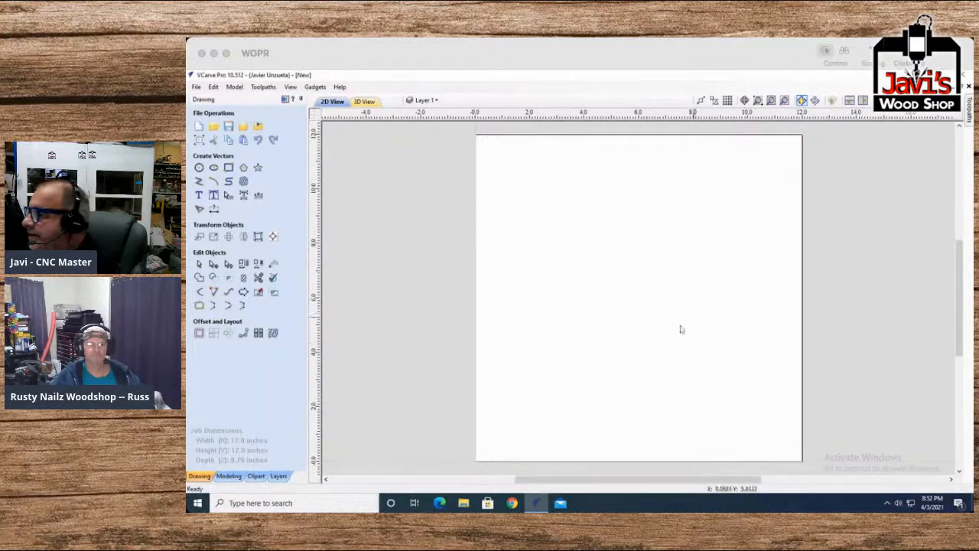
pyautogui.click(199, 139)
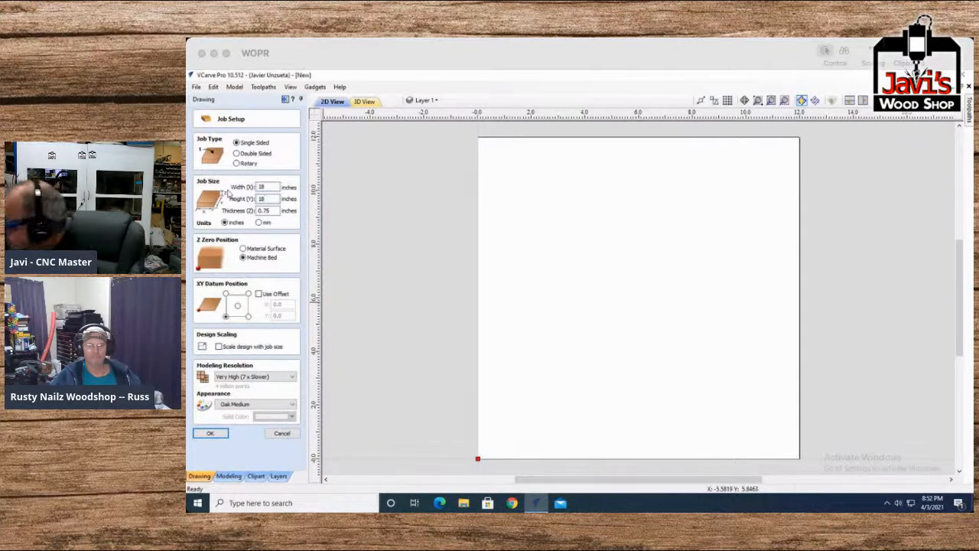
pyautogui.press('Return')
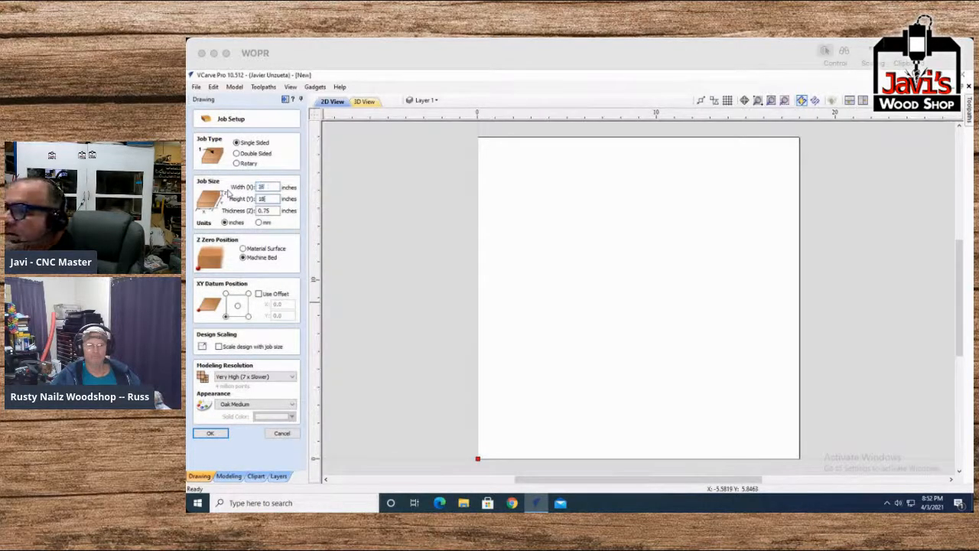
pyautogui.press('Return')
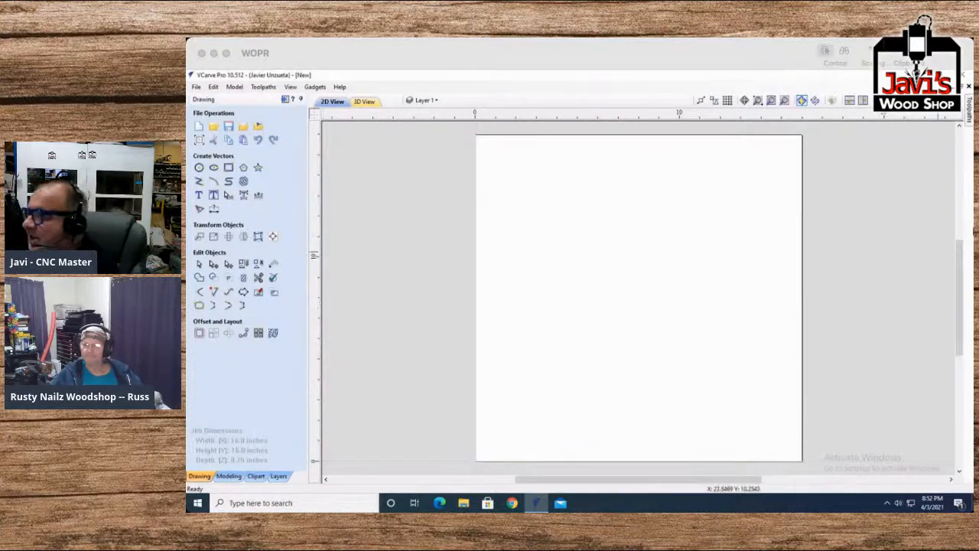
# Step: Place vertical and horizontal guides through the job centre and draw a 16-inch diameter circle centred at X 8, Y 8
pyautogui.moveTo(315, 300); pyautogui.dragTo(639, 284)
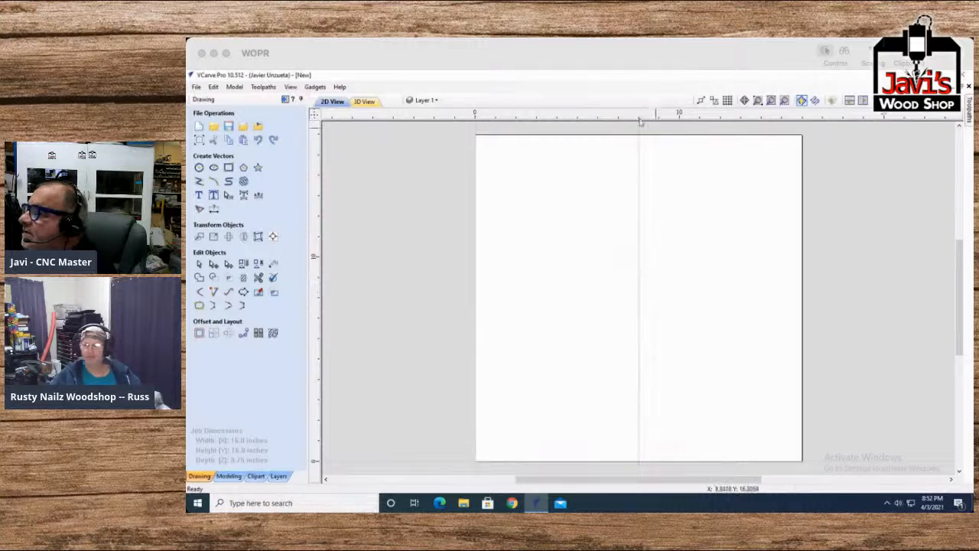
pyautogui.moveTo(642, 120); pyautogui.dragTo(664, 297)
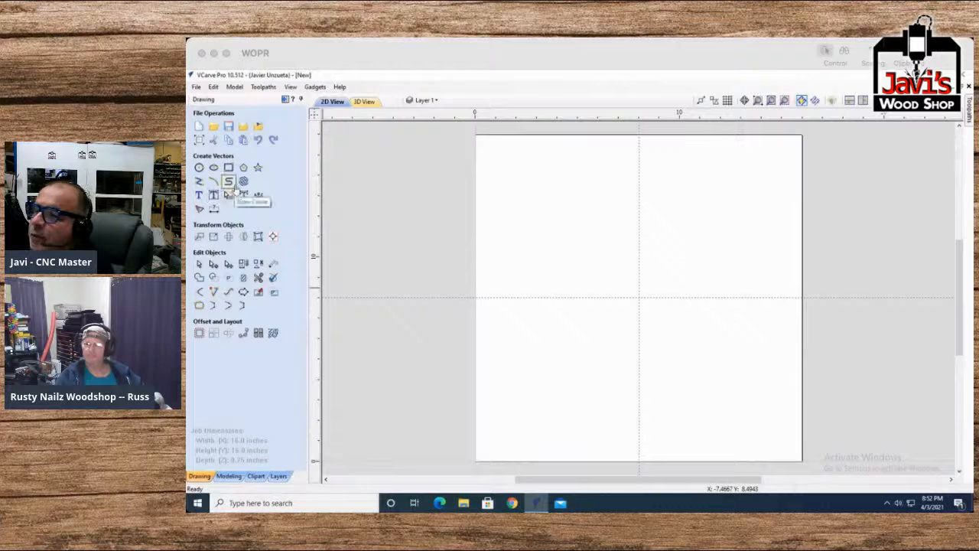
pyautogui.click(200, 169)
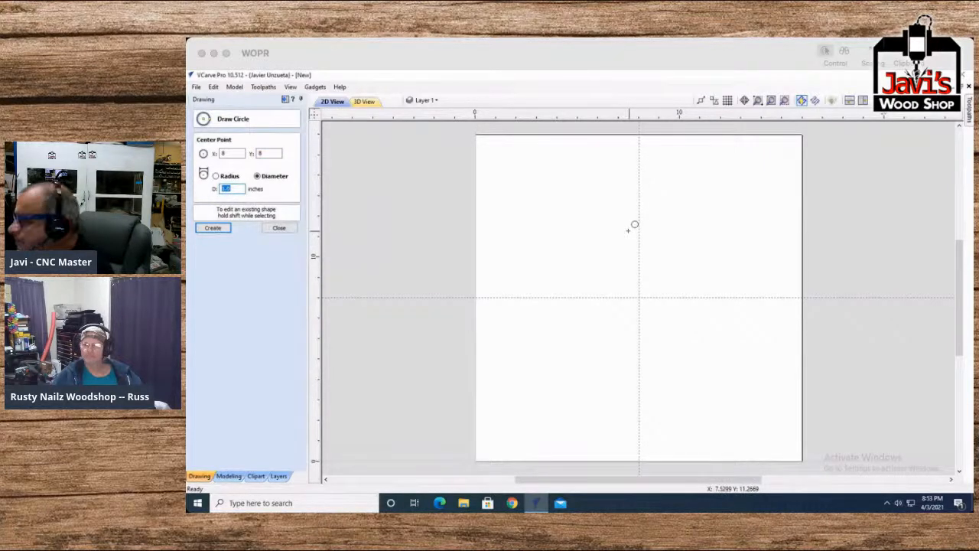
pyautogui.click(211, 228)
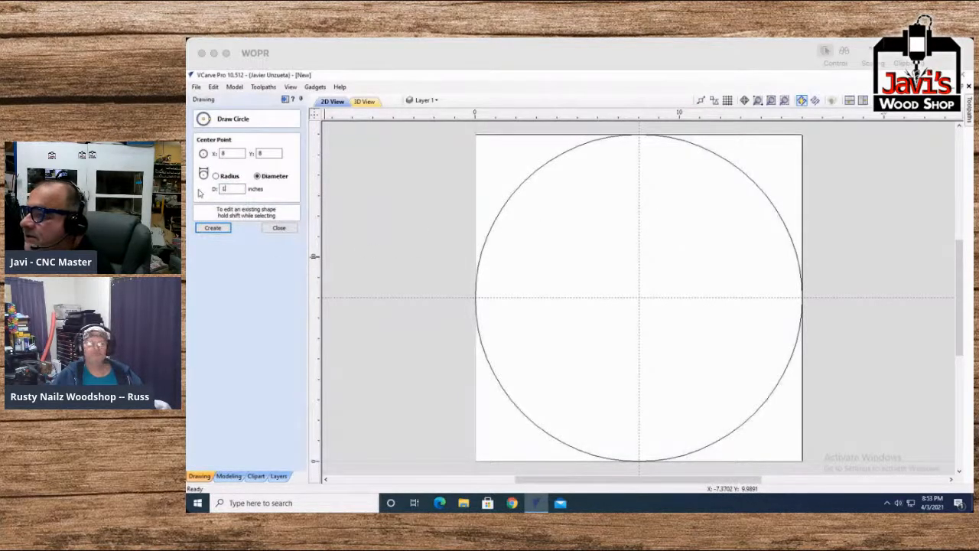
# Step: Try concentric inner circles of 15 and 13 inches diameter, undoing each one
pyautogui.write('15')
pyautogui.press('Return')
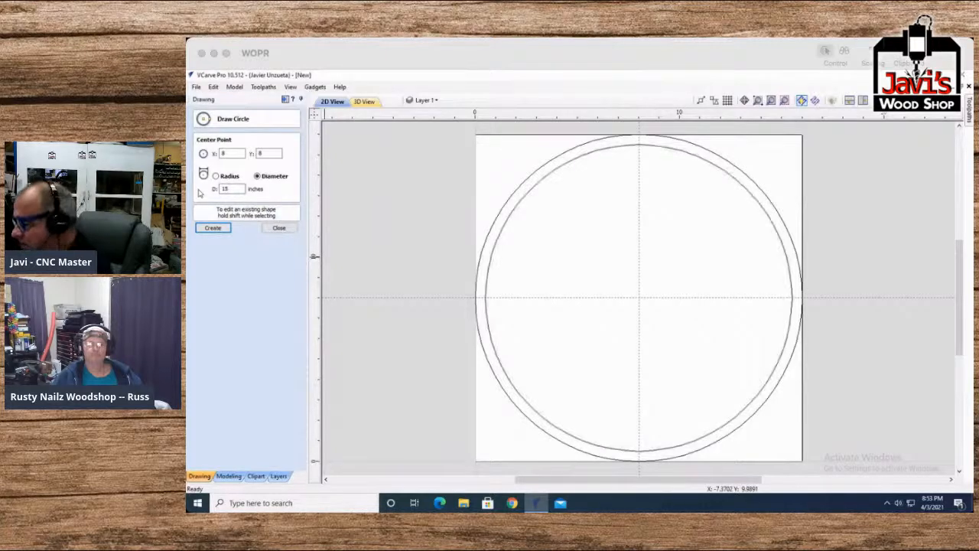
pyautogui.hotkey('ctrl', 'z')
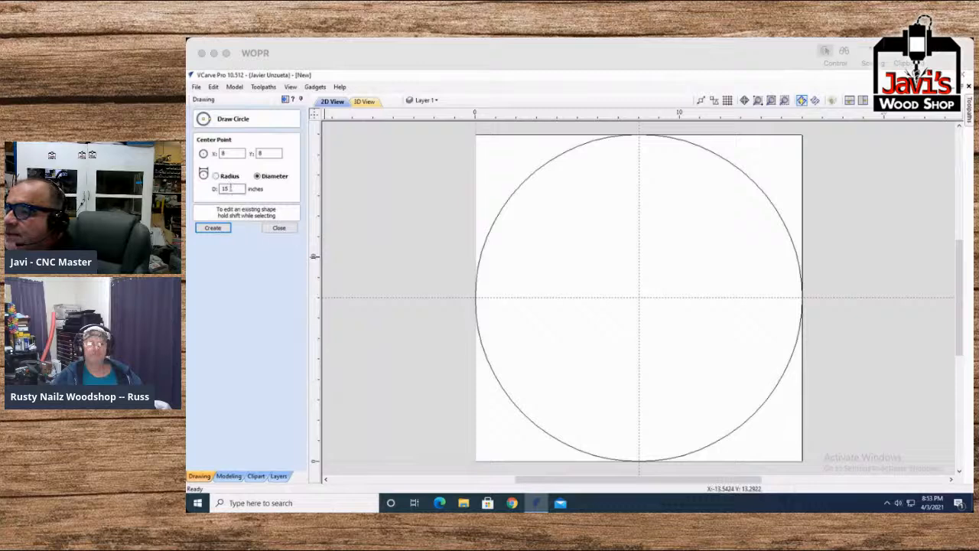
pyautogui.press('BackSpace')
pyautogui.write('3')
pyautogui.press('Return')
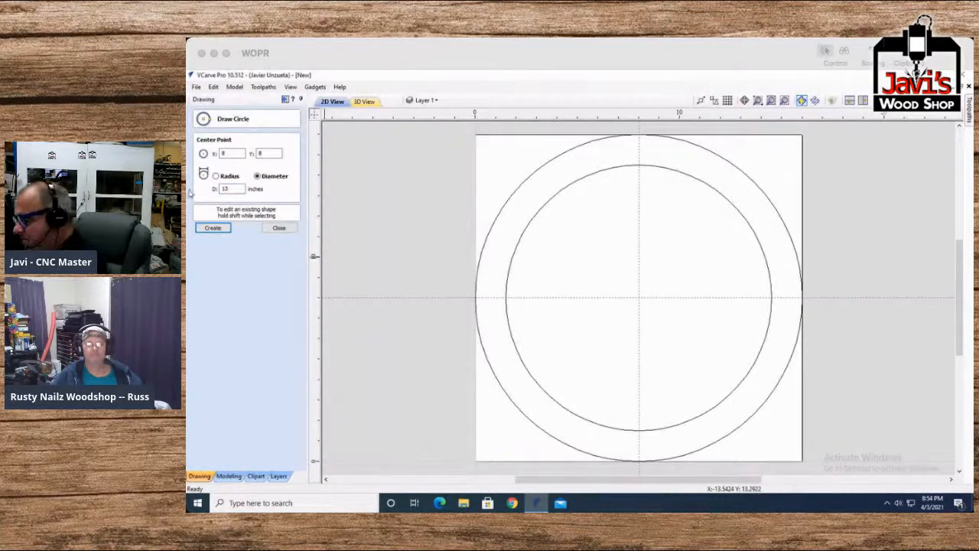
pyautogui.hotkey('ctrl', 'z')
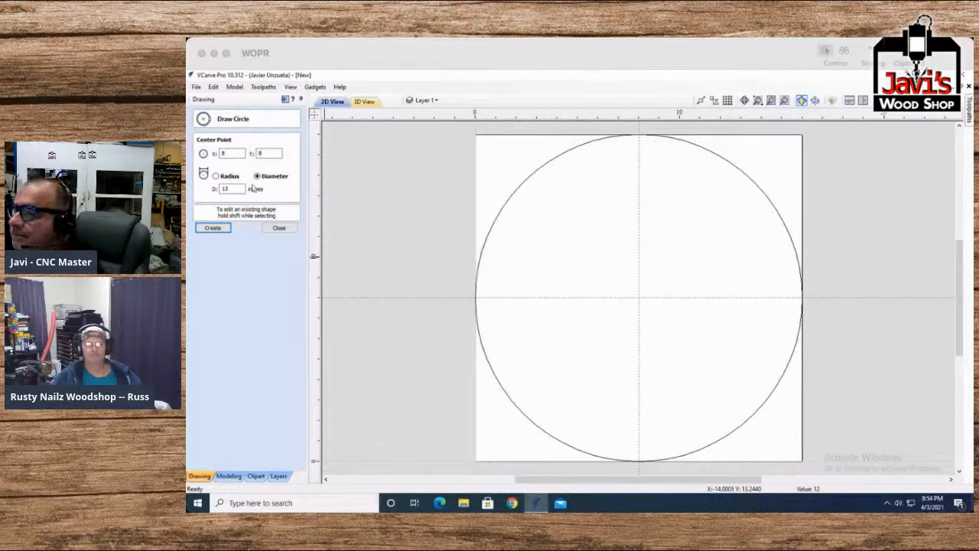
# Step: Create a 12-inch diameter circle centred at X 8, Y 8 inside the outer circle and select it
pyautogui.doubleClick(228, 188)
pyautogui.write('12')
pyautogui.press('Return')
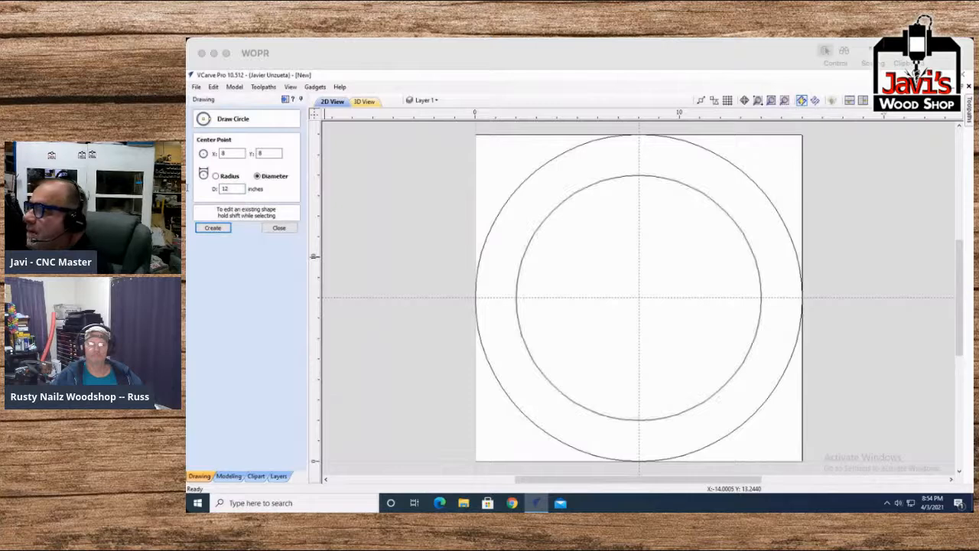
pyautogui.click(277, 228)
pyautogui.click(567, 152)
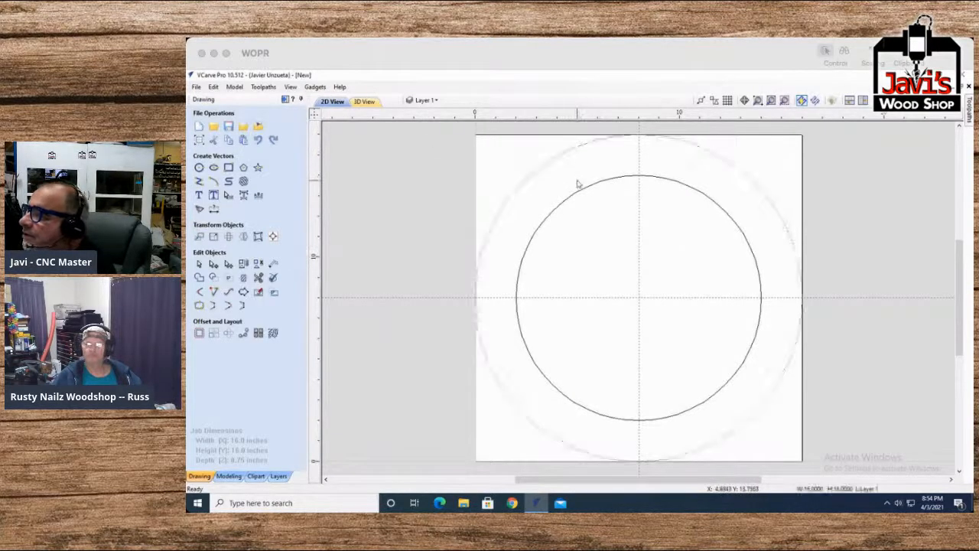
pyautogui.click(587, 189)
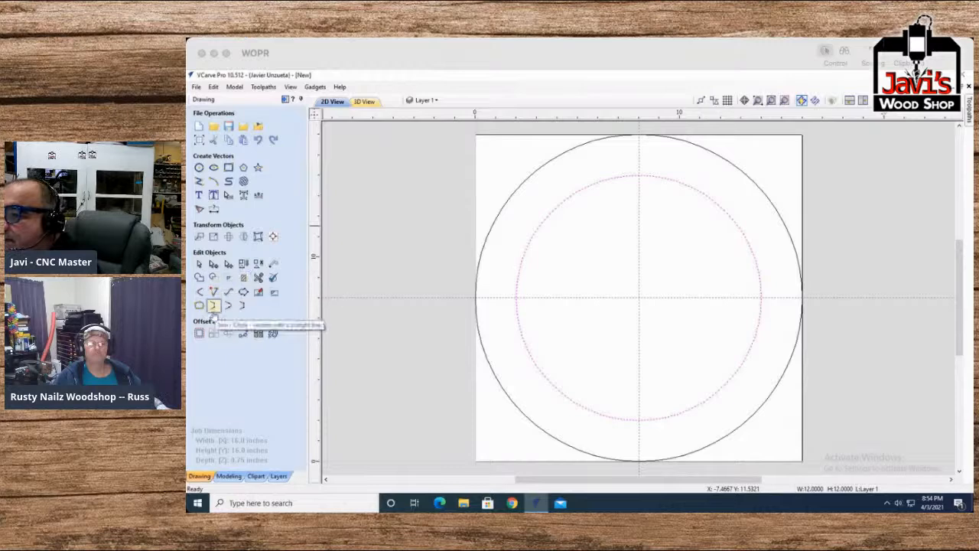
# Step: Draw a vertical line through the centre of both circles, spanning the outer circle from edge to edge
pyautogui.click(213, 182)
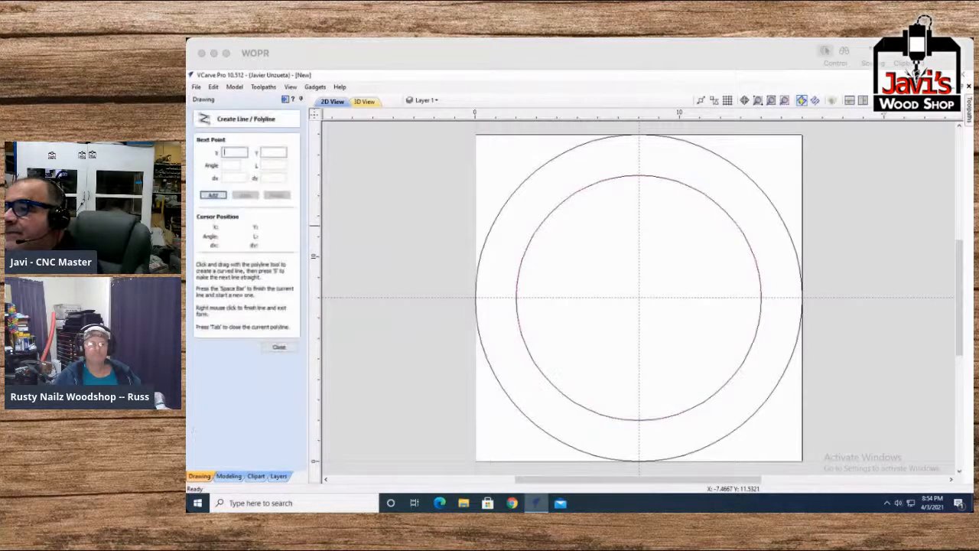
pyautogui.click(640, 135)
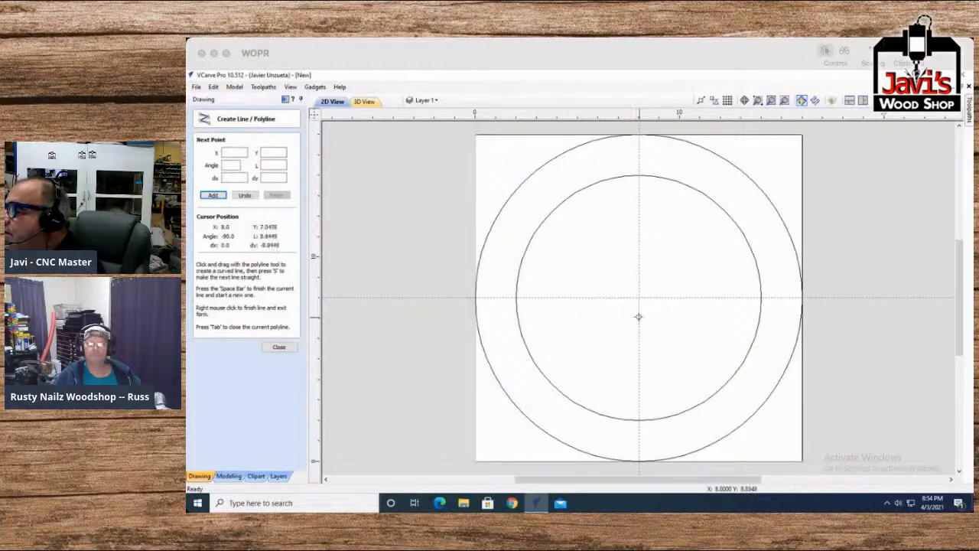
pyautogui.click(639, 461)
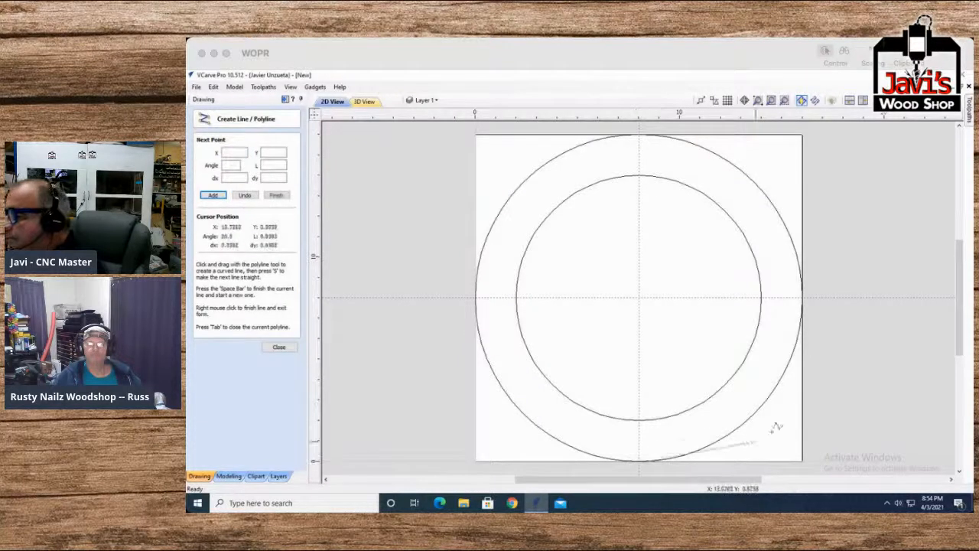
pyautogui.click(639, 135)
pyautogui.press('space')
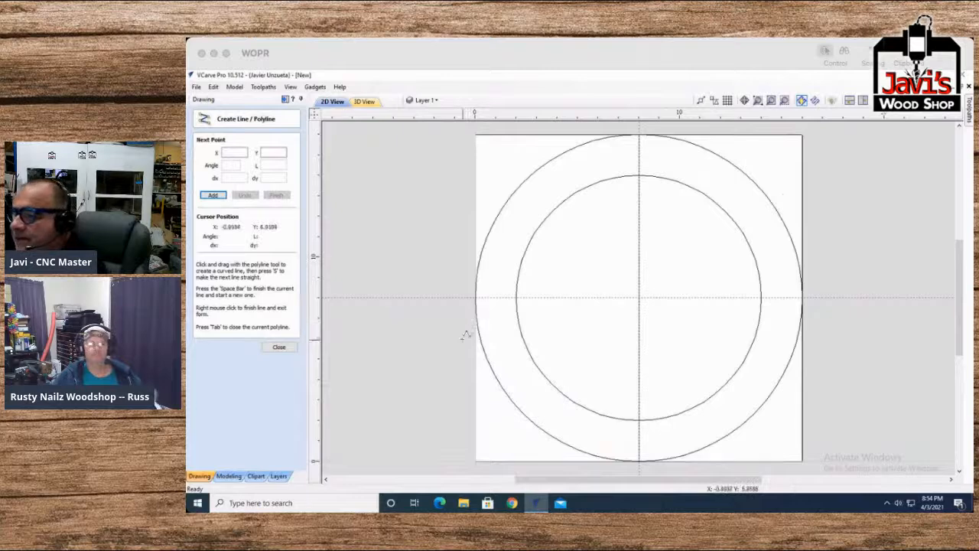
pyautogui.click(278, 347)
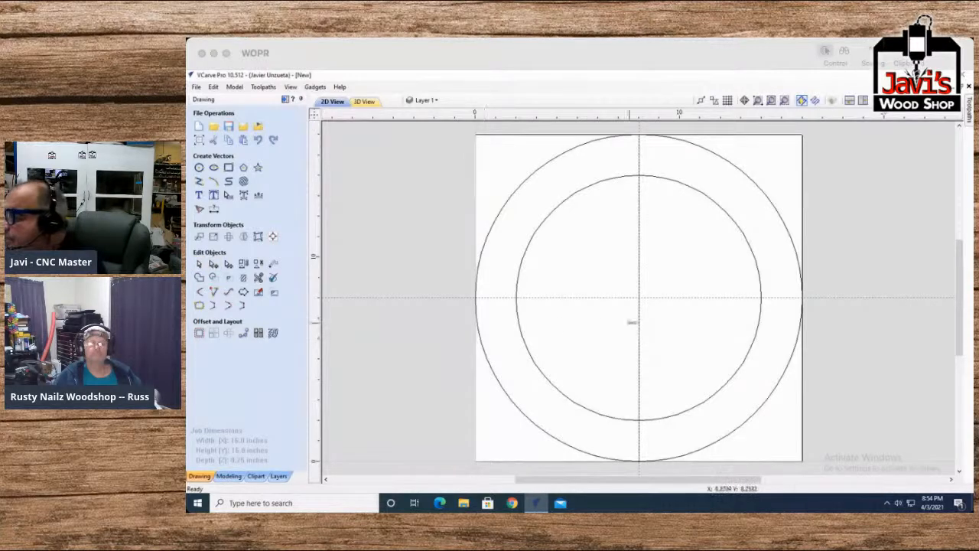
pyautogui.click(639, 324)
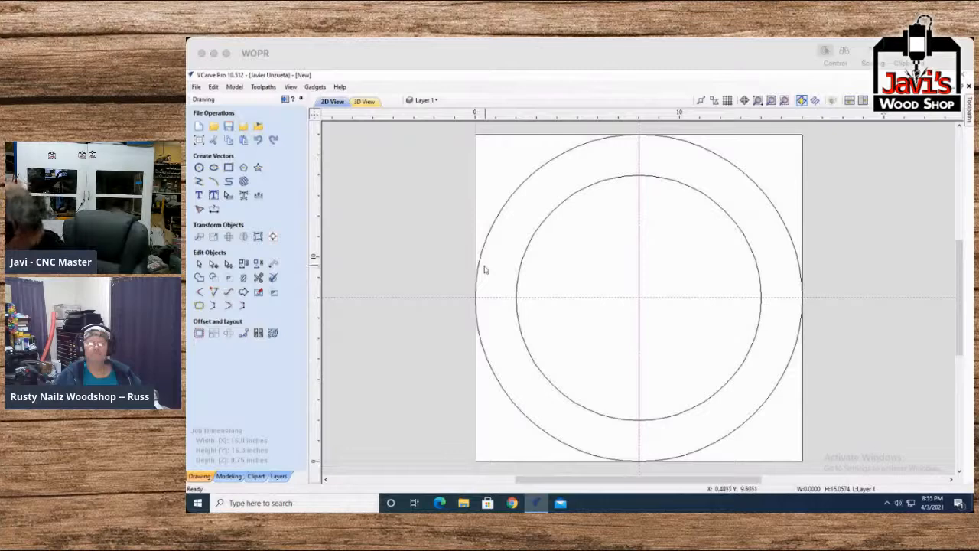
pyautogui.press('Delete')
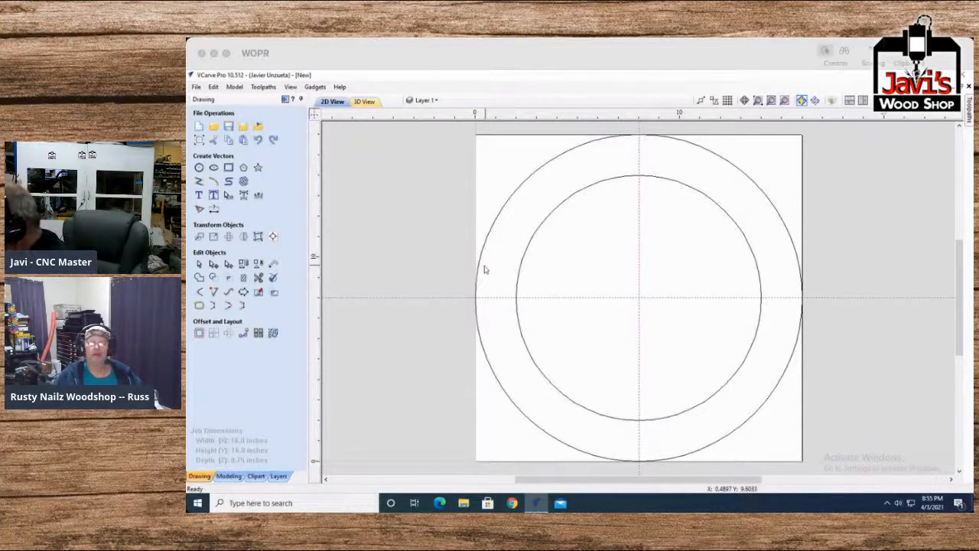
pyautogui.hotkey('ctrl', 'z')
pyautogui.click(638, 254)
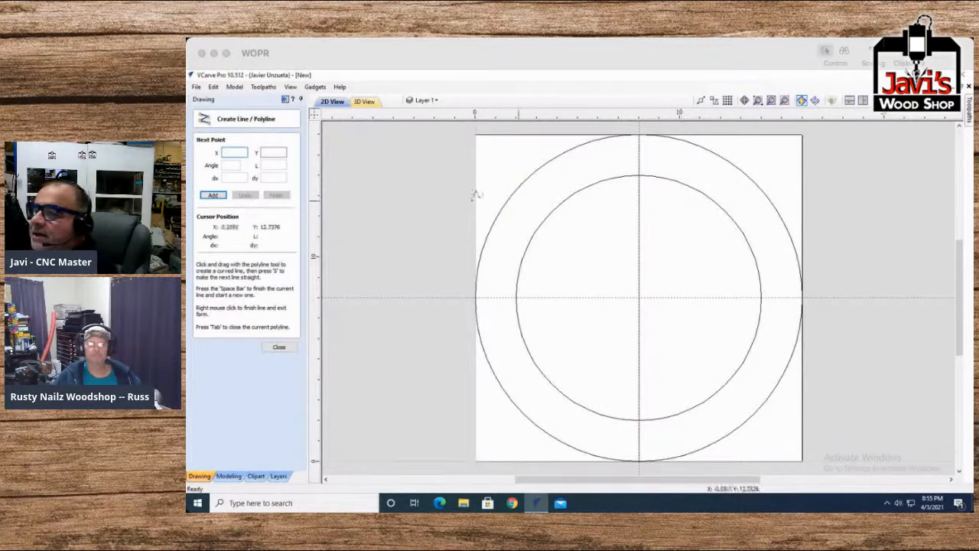
pyautogui.click(278, 345)
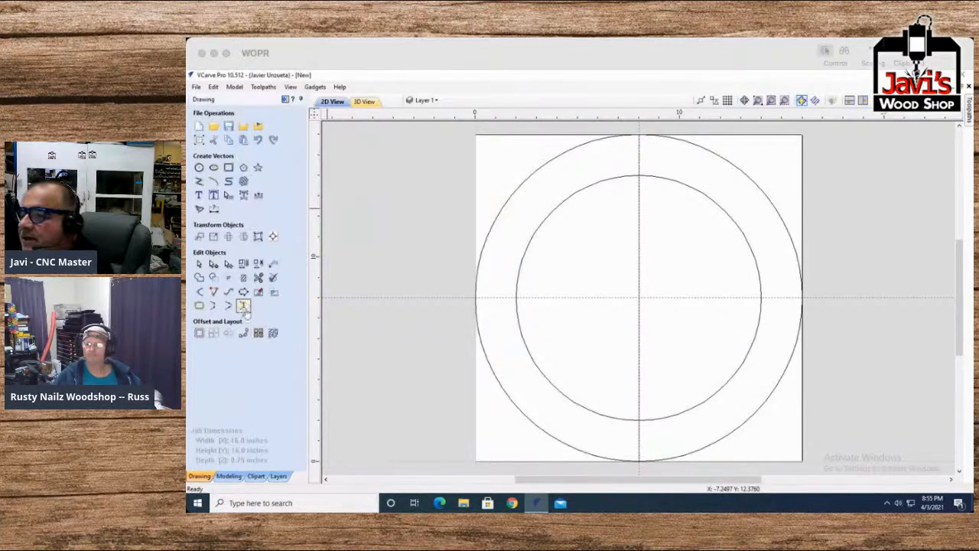
# Step: Select the vertical line and start a Circular Copy with its rotation centre at X 8, Y 8
pyautogui.moveTo(673, 282); pyautogui.dragTo(604, 267)
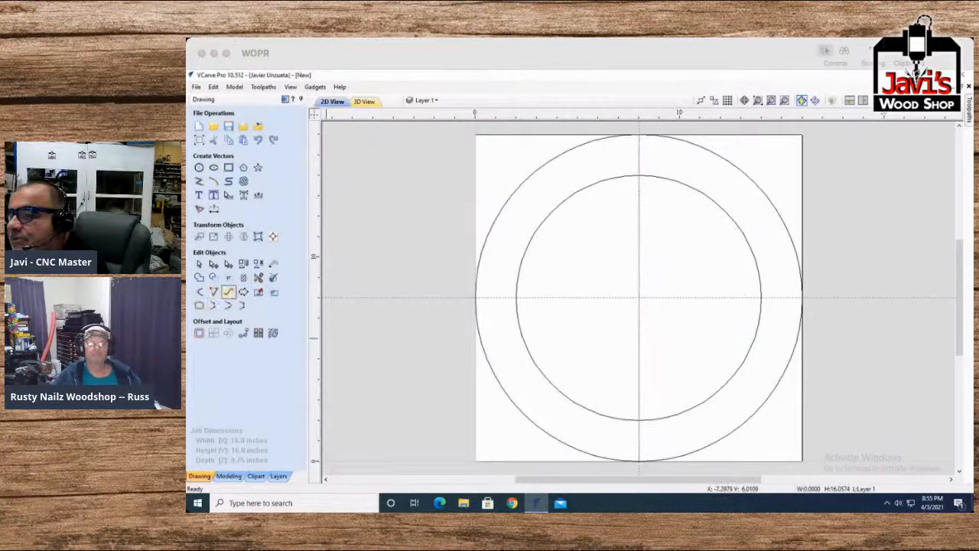
pyautogui.click(228, 333)
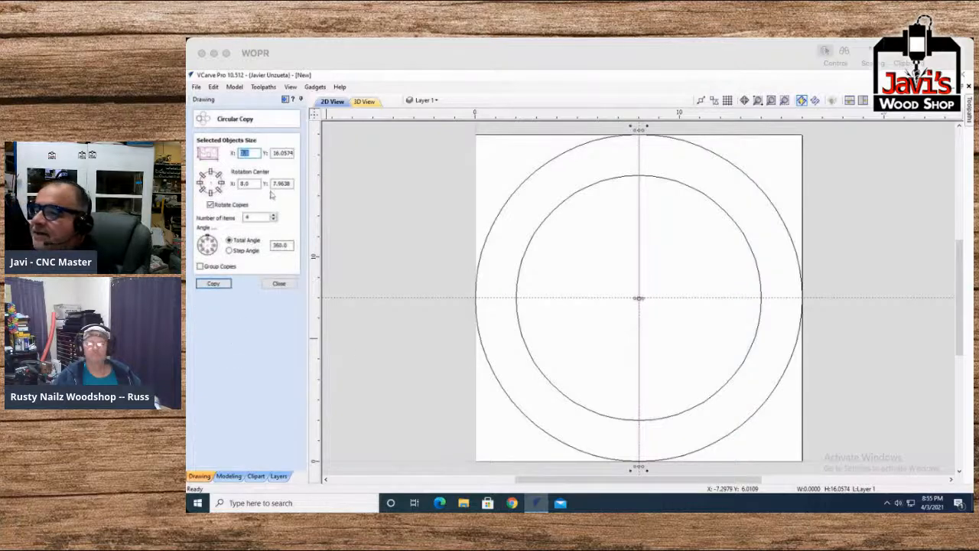
pyautogui.click(256, 184)
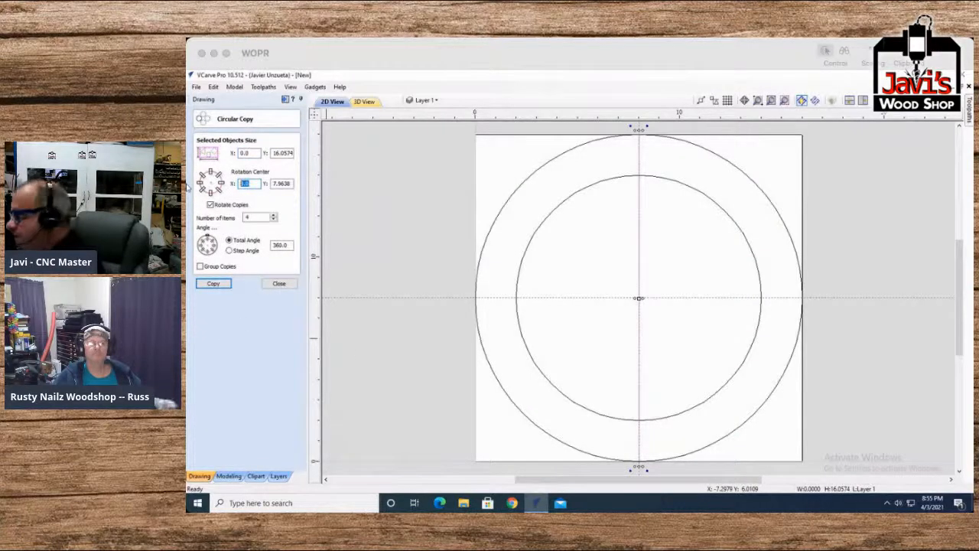
pyautogui.press('Tab')
pyautogui.write('8')
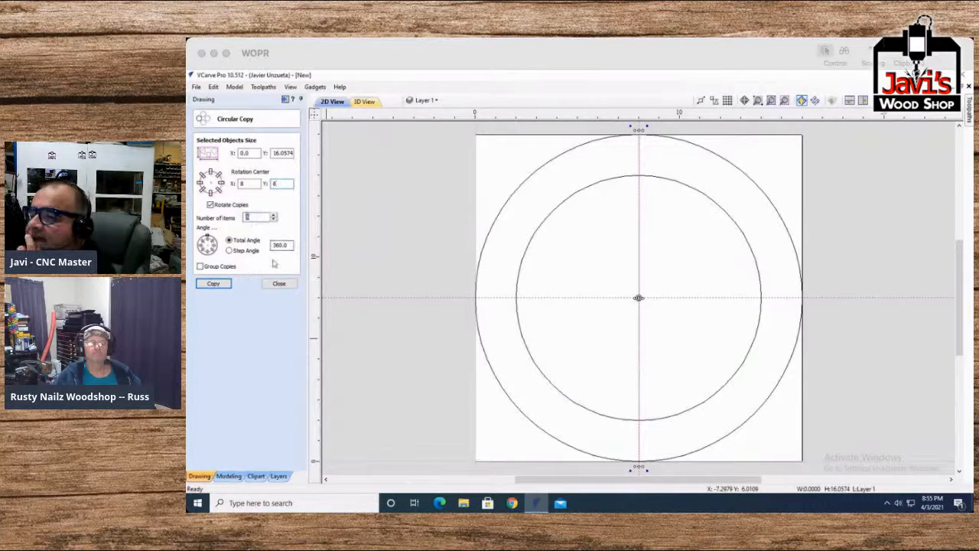
# Step: Try a circular copy of the line with 30 items over a 360-degree total angle, and undo it
pyautogui.write('30')
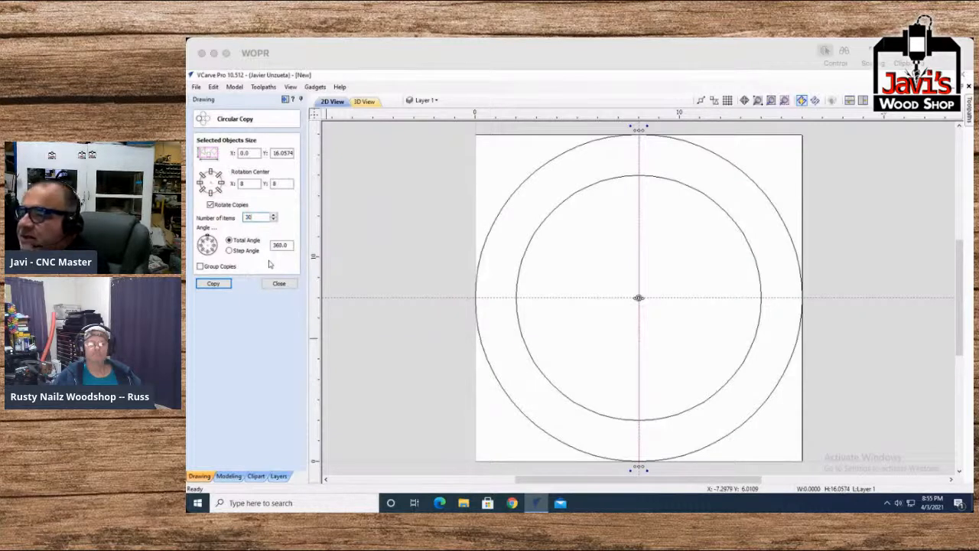
pyautogui.click(203, 285)
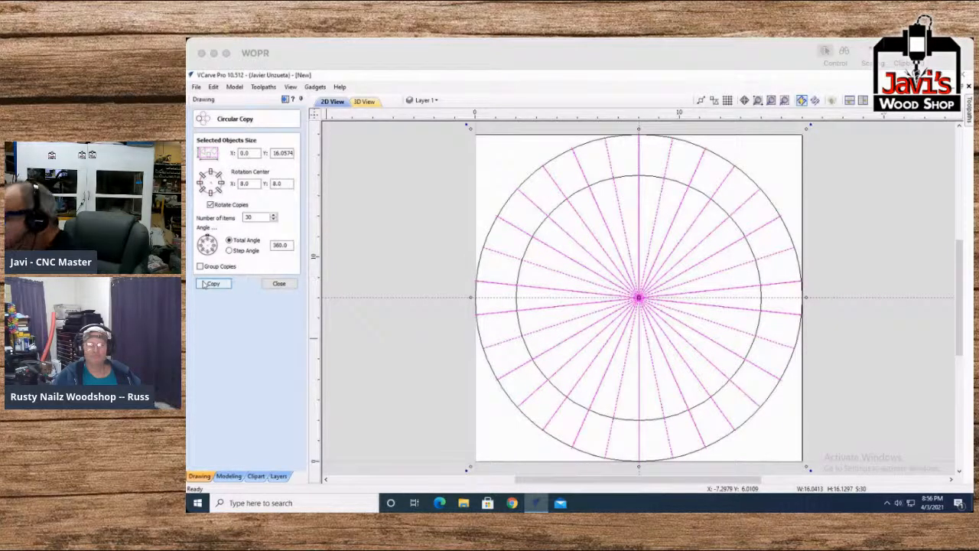
pyautogui.hotkey('ctrl', 'z')
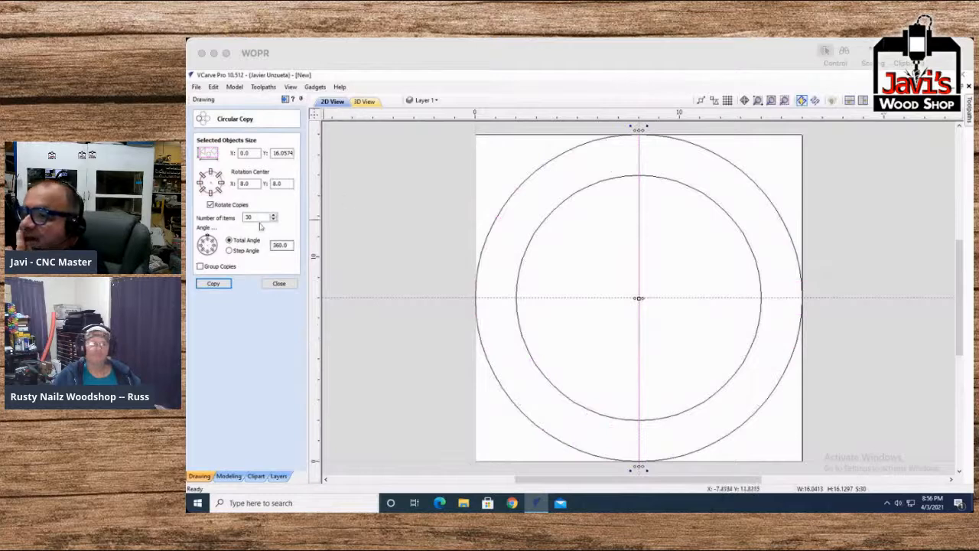
# Step: Switch the circular copy to a step angle of 10 degrees
pyautogui.doubleClick(282, 244)
pyautogui.click(243, 253)
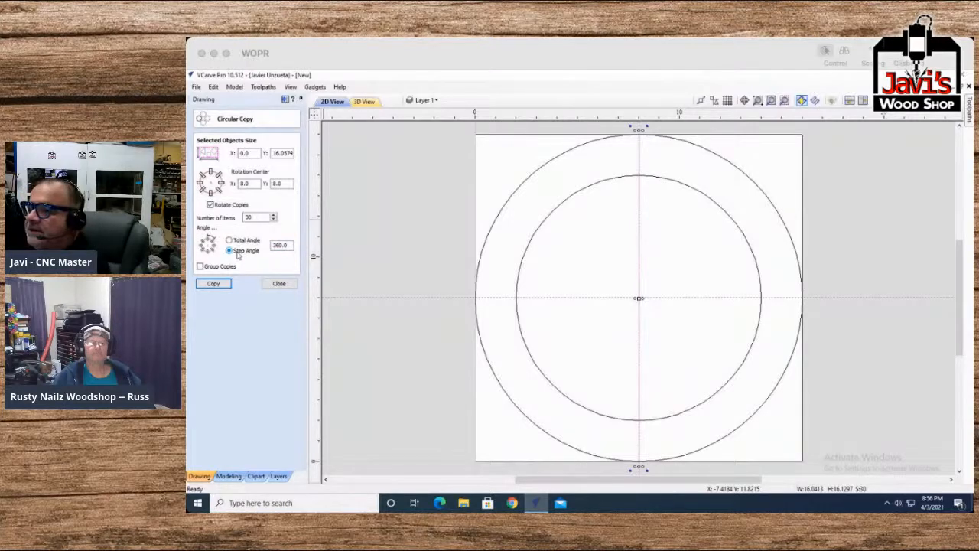
pyautogui.doubleClick(274, 245)
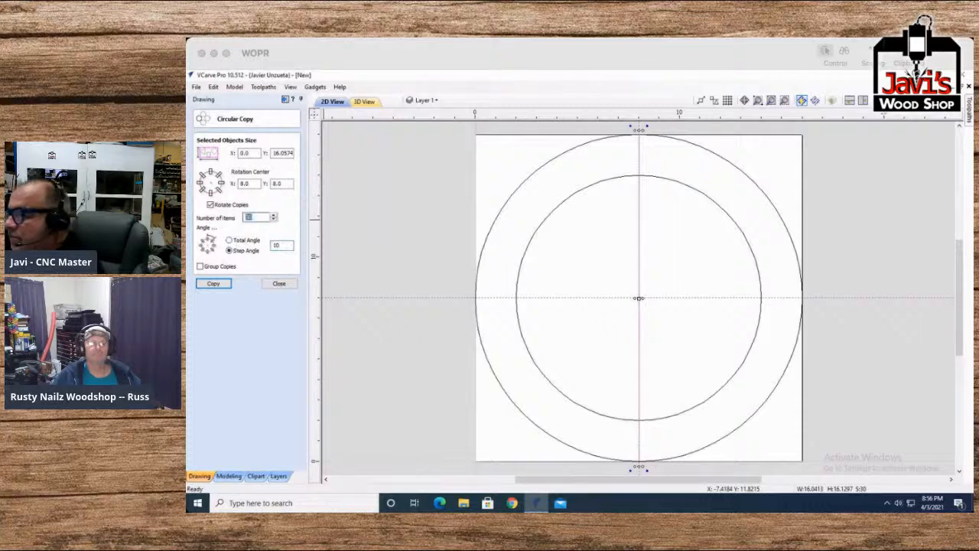
# Step: Try a circular copy of the vertical line with 3 items at the 10-degree step, and undo it
pyautogui.click(219, 284)
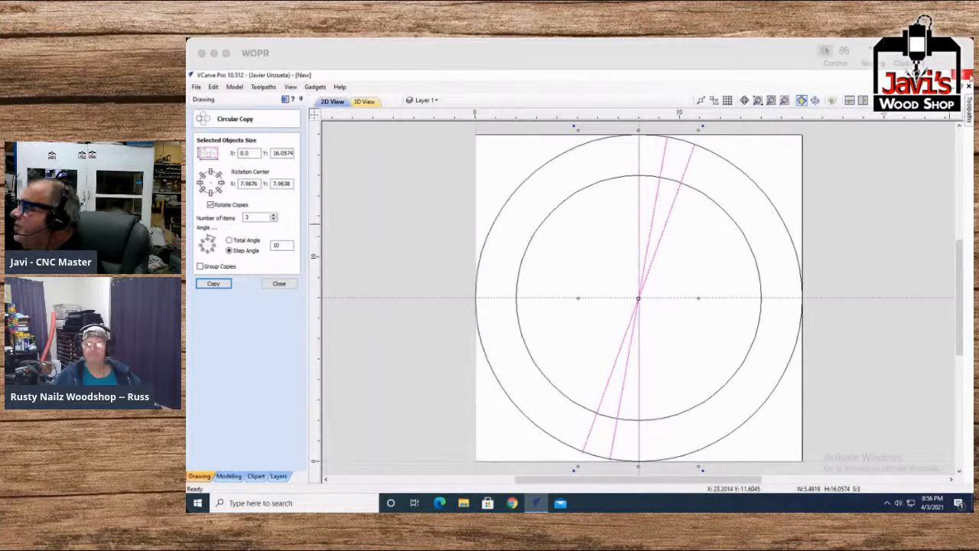
pyautogui.click(960, 125)
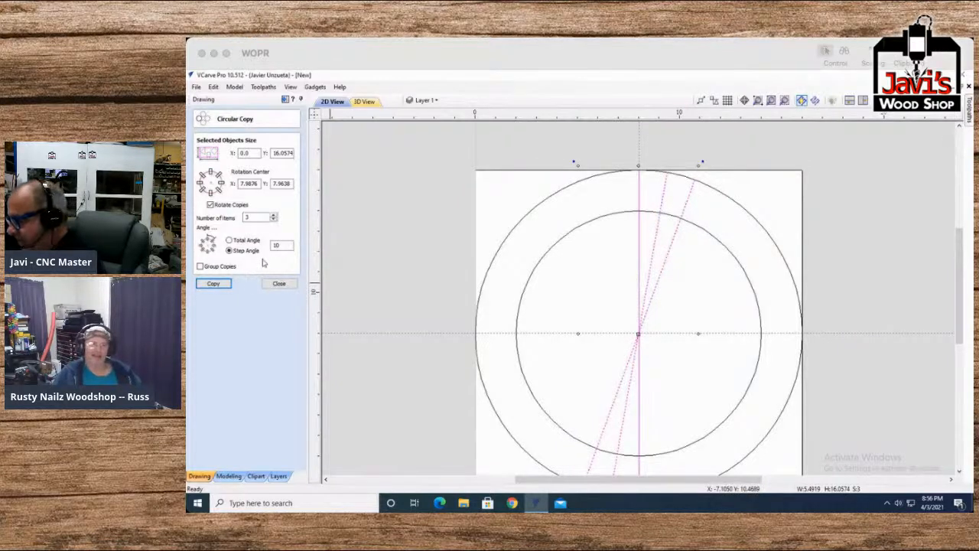
pyautogui.hotkey('ctrl', 'z')
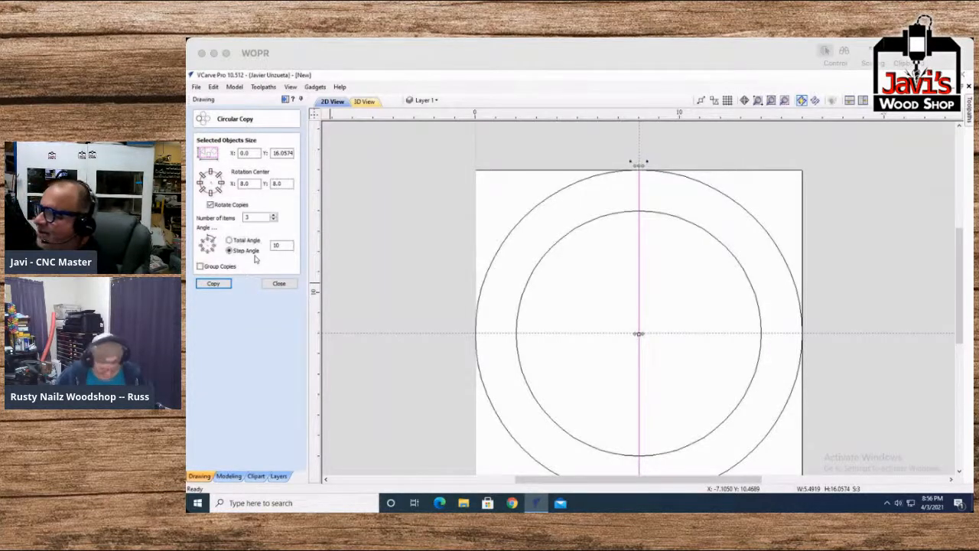
# Step: Circular copy the vertical line with 4 items at a 10-degree step angle about the circles' centre
pyautogui.click(273, 214)
pyautogui.click(213, 283)
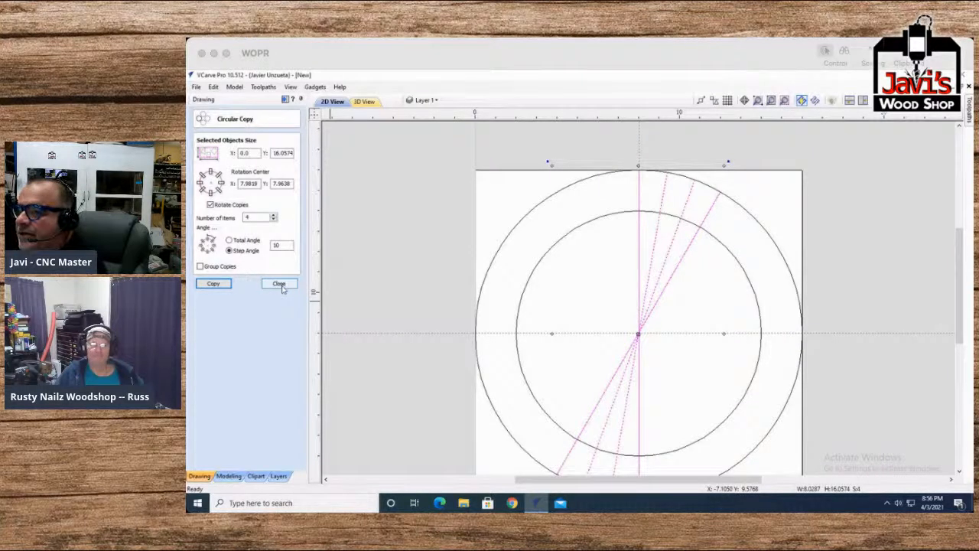
pyautogui.click(279, 286)
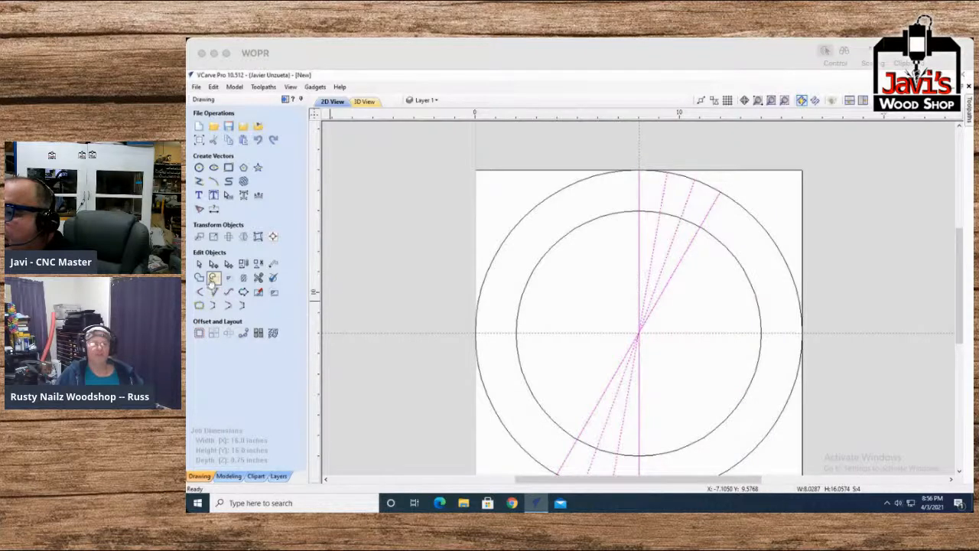
# Step: Try to draw a zigzag polyline between the inner and outer circles across the first four radial lines, and discard it
pyautogui.click(199, 180)
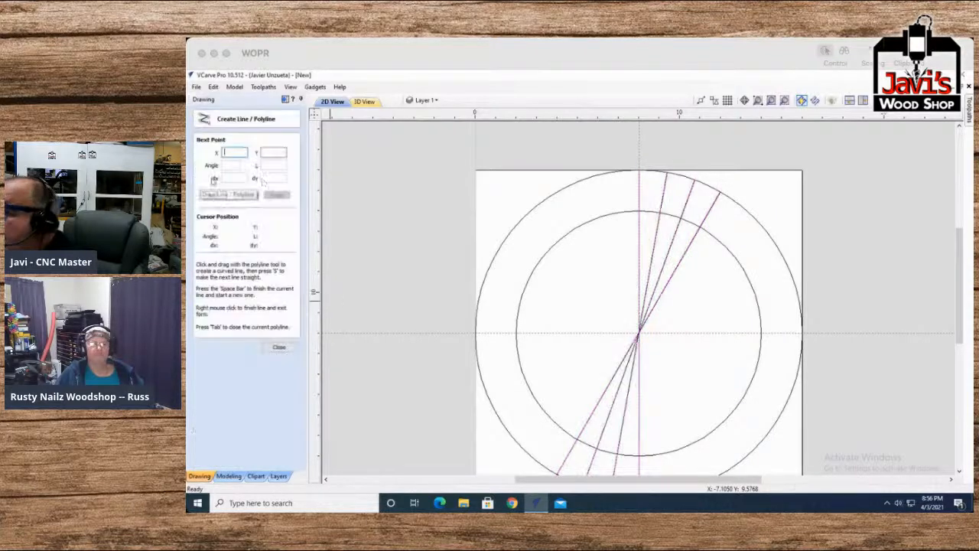
pyautogui.click(639, 207)
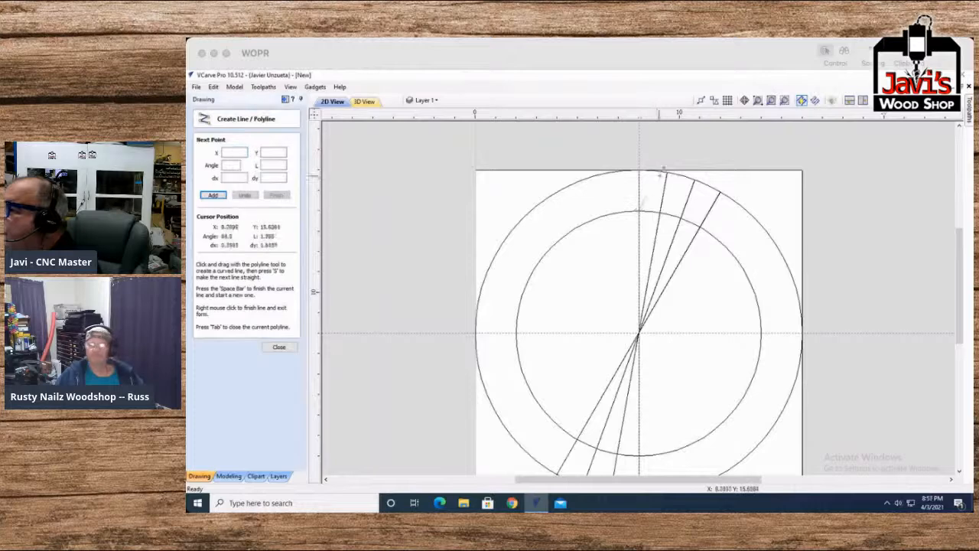
pyautogui.scroll(3, 667, 172)
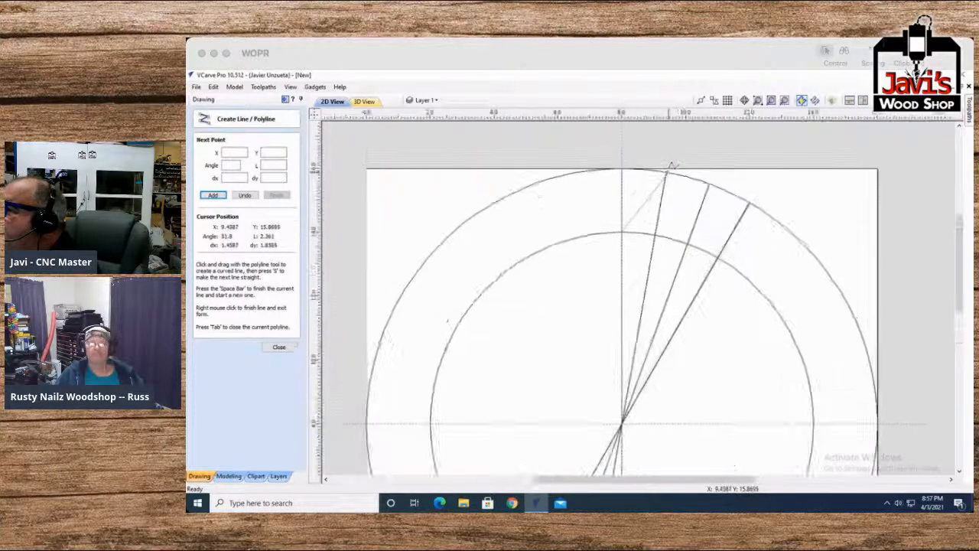
pyautogui.scroll(1, 668, 173)
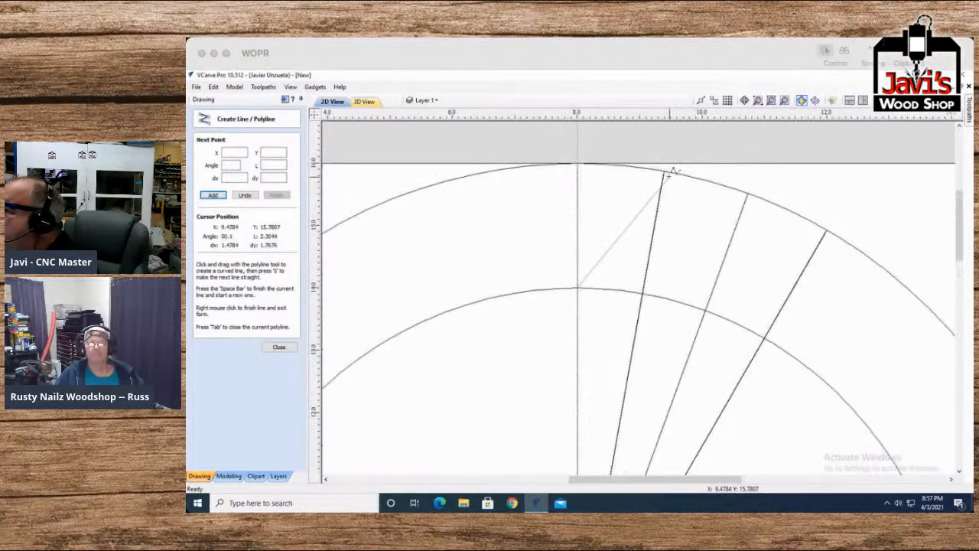
pyautogui.click(663, 174)
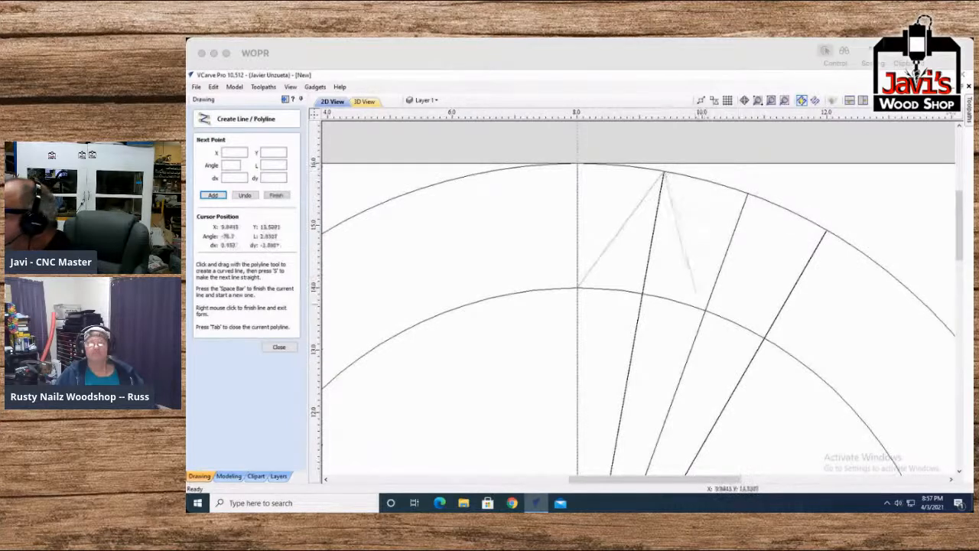
pyautogui.click(706, 309)
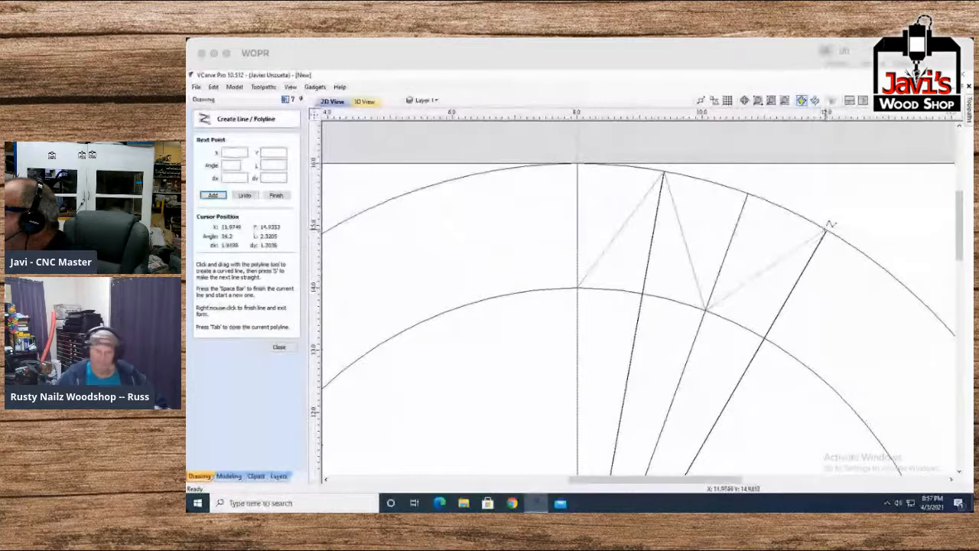
pyautogui.click(827, 229)
pyautogui.press('space')
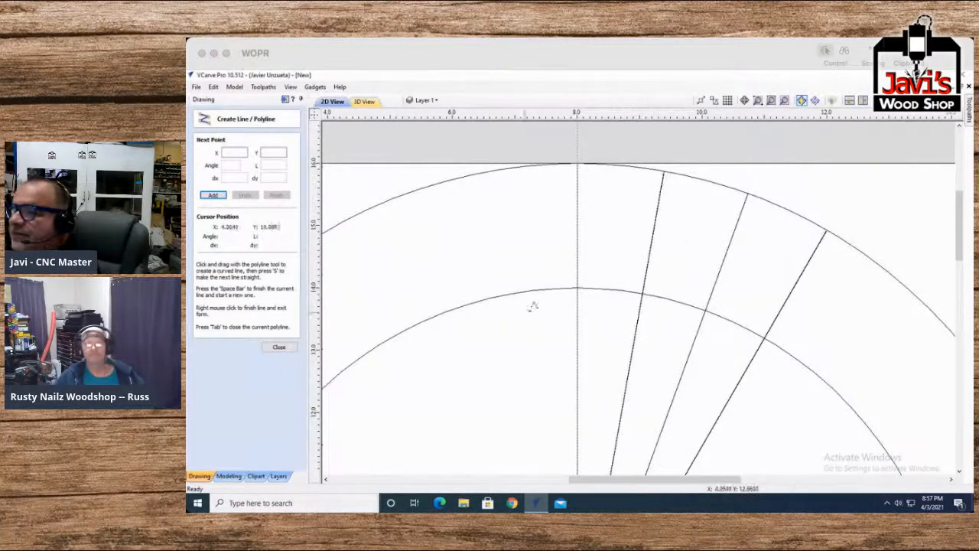
pyautogui.click(278, 346)
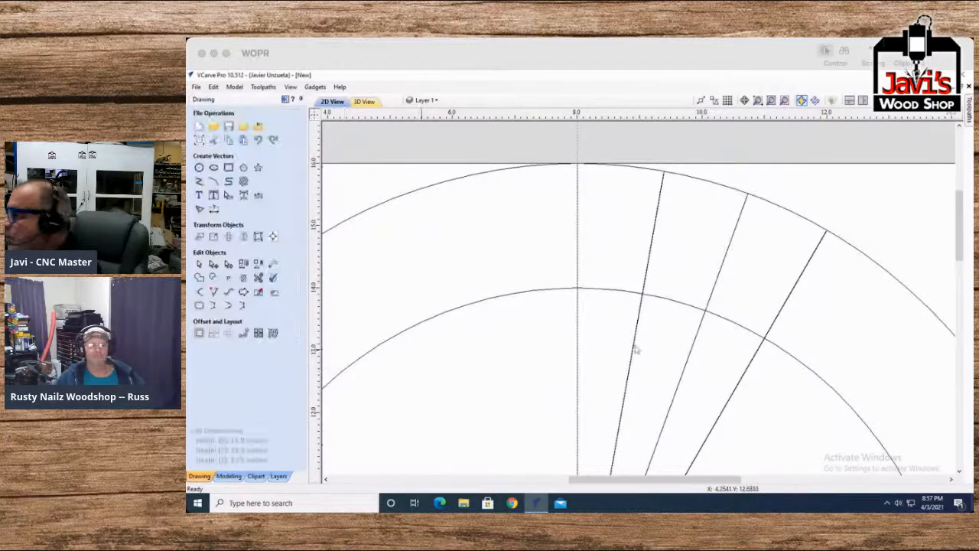
# Step: Circular copy the last rotated line with 2 items at a 10-degree step about X 8, Y 8, adding one more line
pyautogui.click(791, 289)
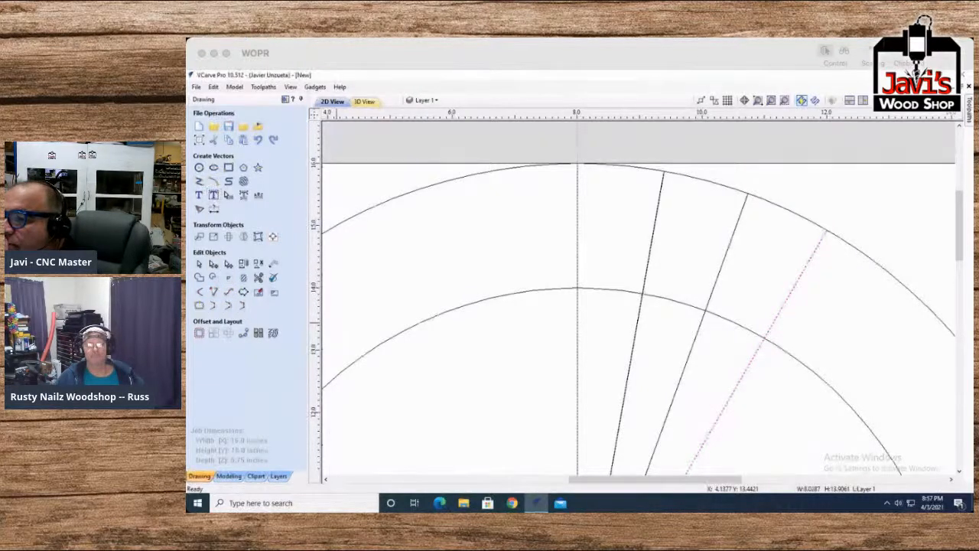
pyautogui.click(228, 333)
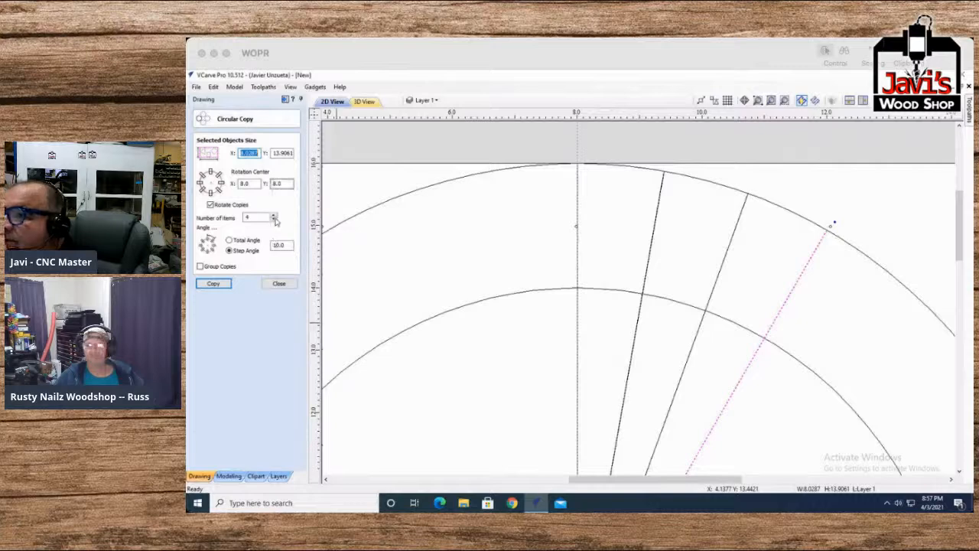
pyautogui.click(213, 284)
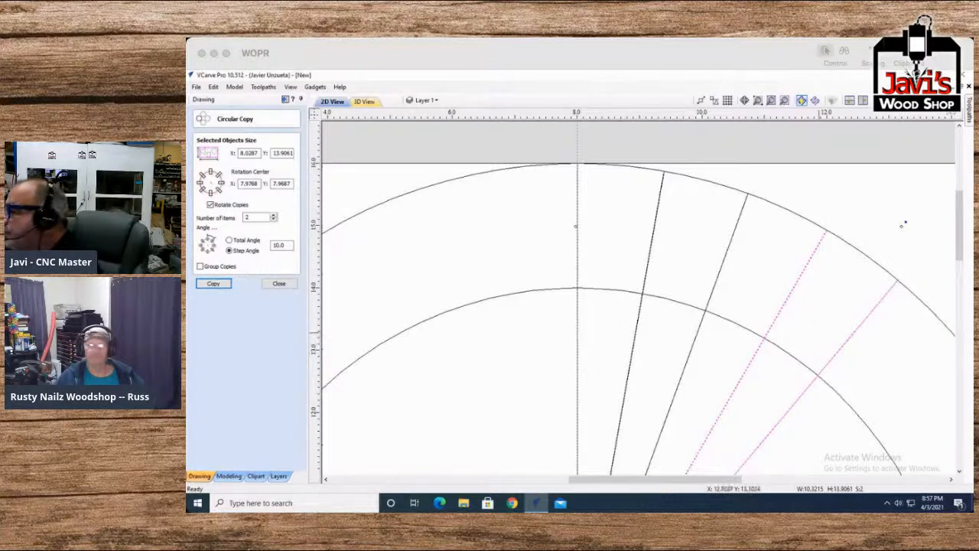
pyautogui.click(279, 282)
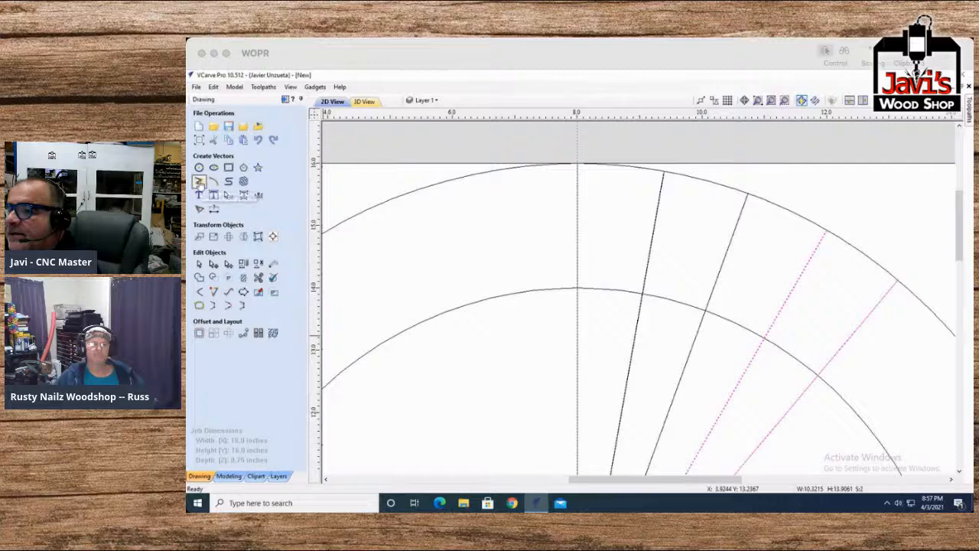
pyautogui.click(199, 181)
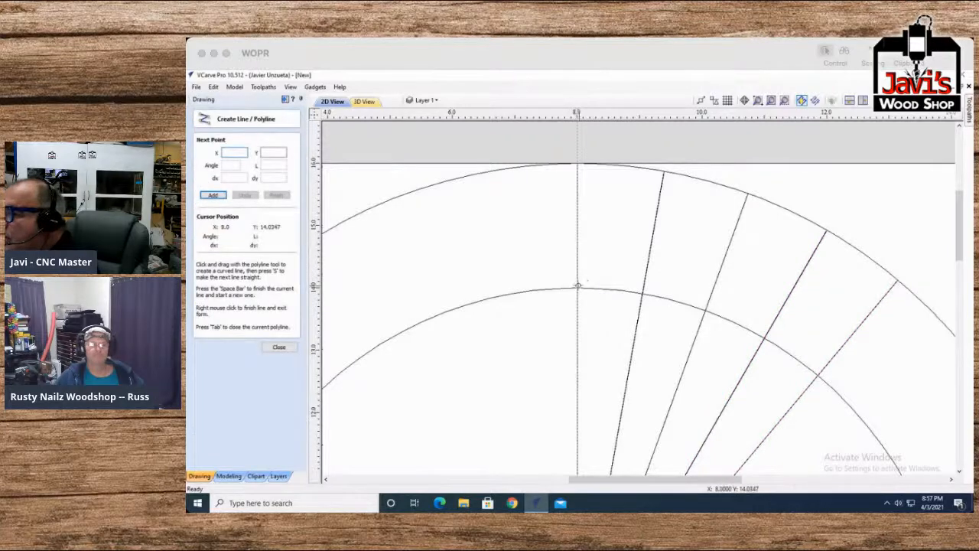
pyautogui.click(577, 286)
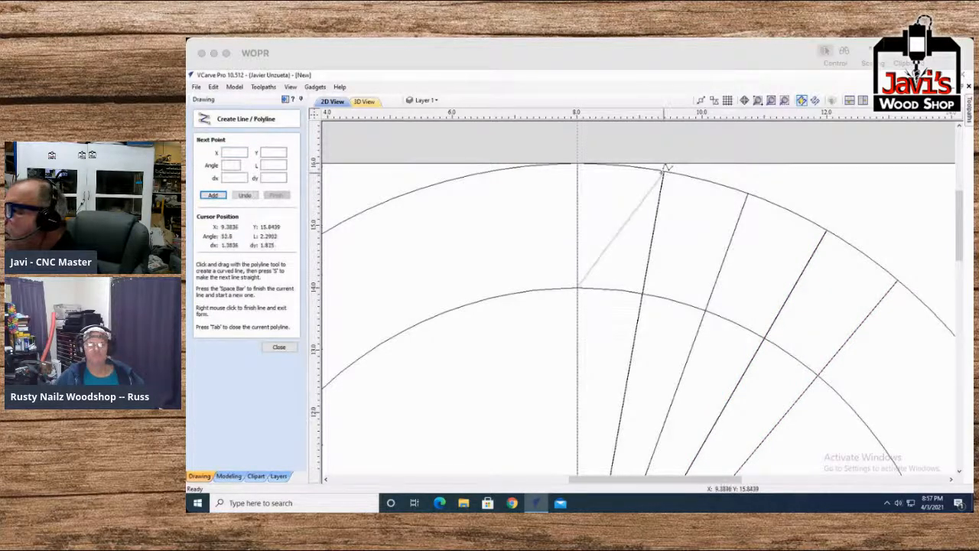
pyautogui.click(664, 171)
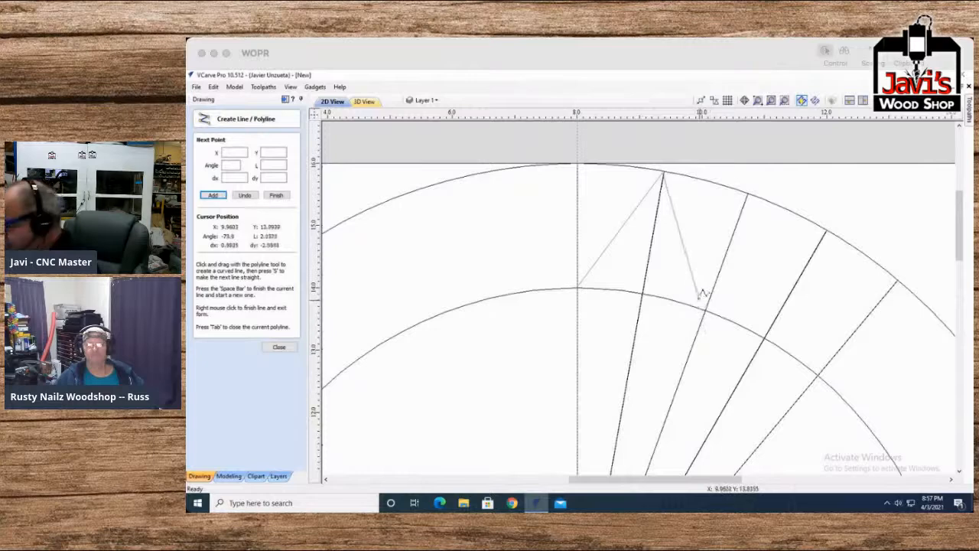
pyautogui.rightClick(664, 173)
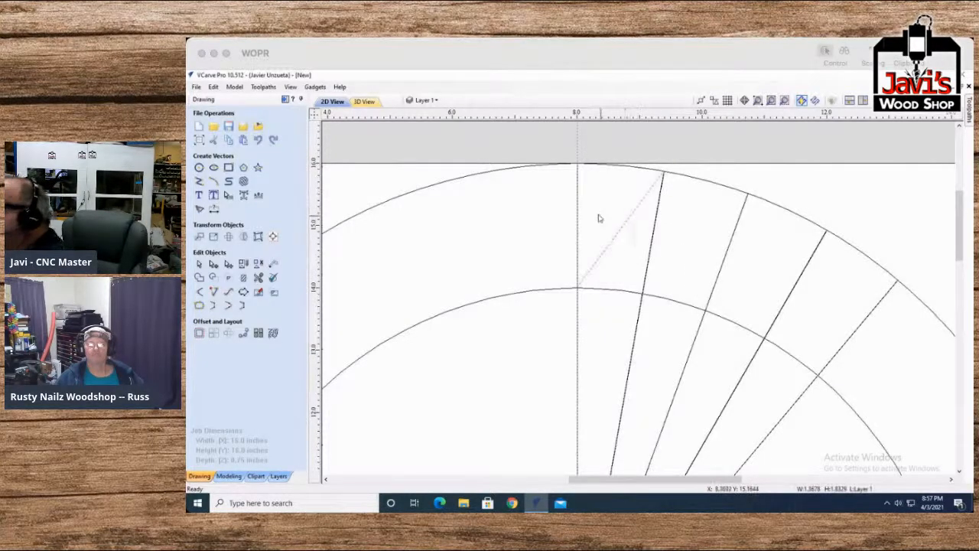
pyautogui.press('Delete')
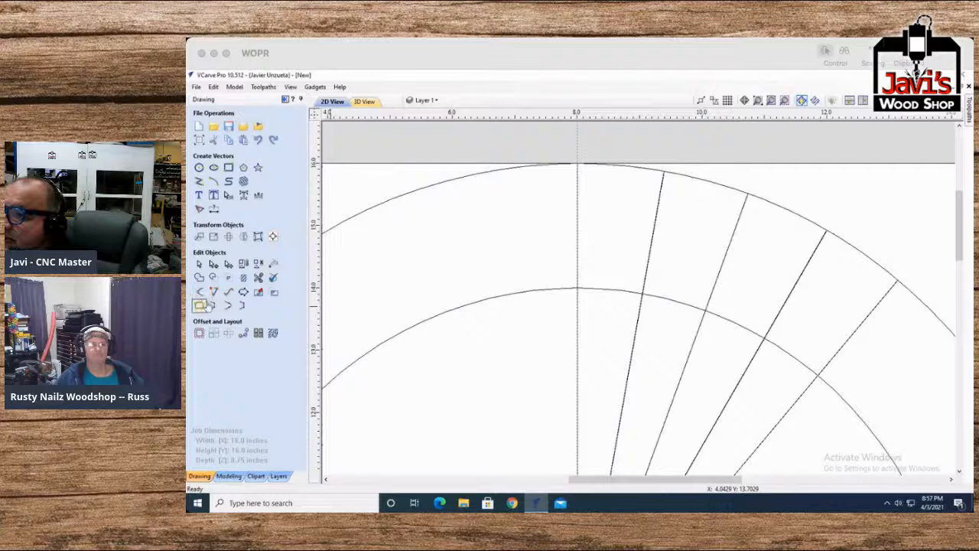
# Step: Draw a four-segment zigzag polyline from the inner circle at the vertical line, alternating outer and inner circle intersections on the successive radial lines
pyautogui.click(199, 181)
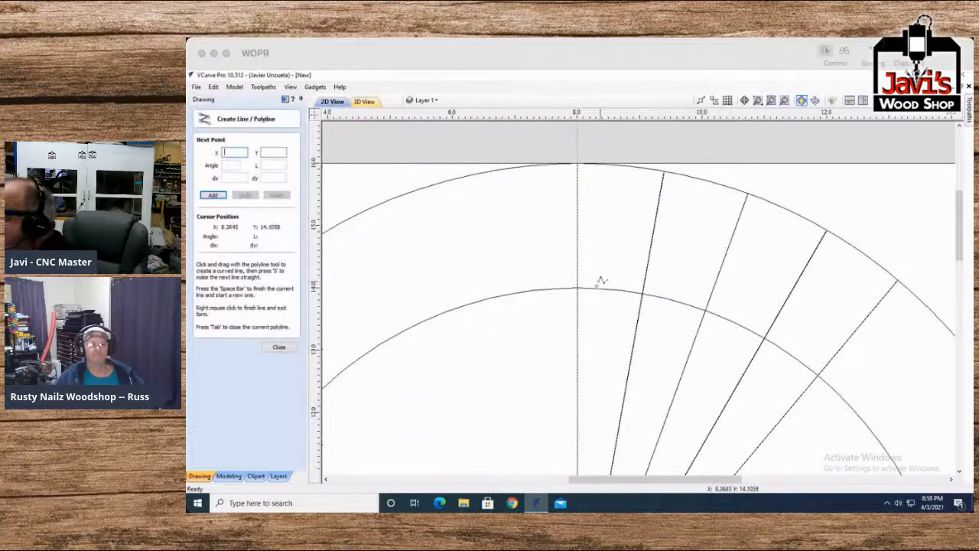
pyautogui.click(577, 288)
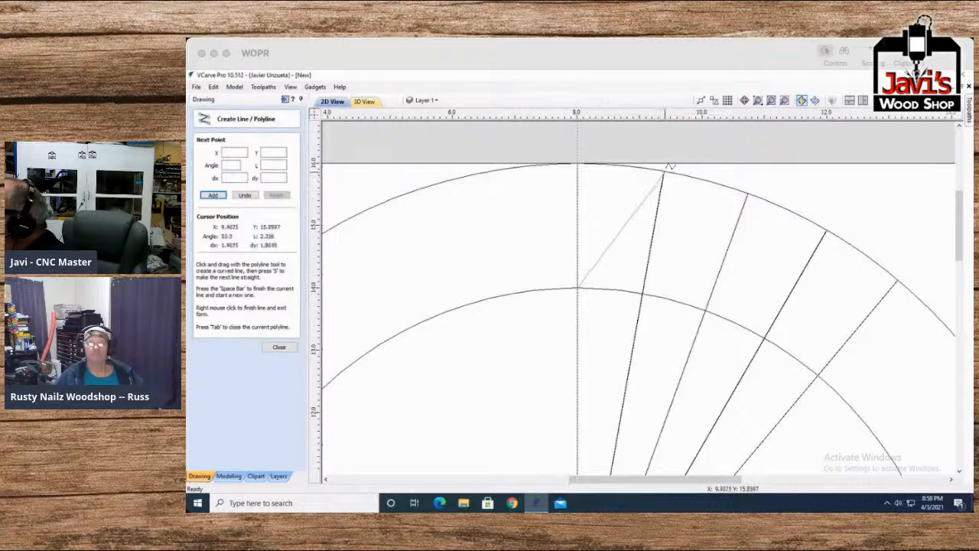
pyautogui.click(664, 171)
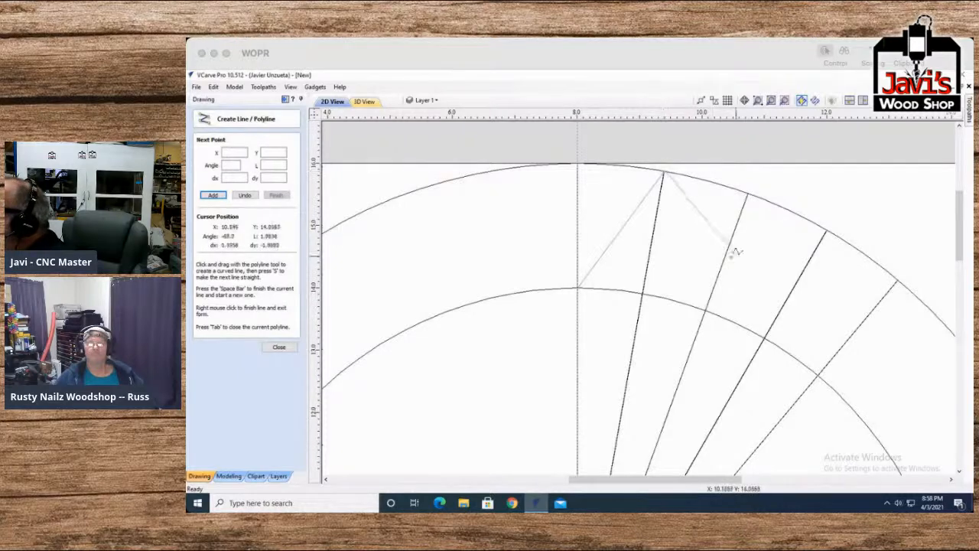
pyautogui.click(707, 306)
pyautogui.click(827, 231)
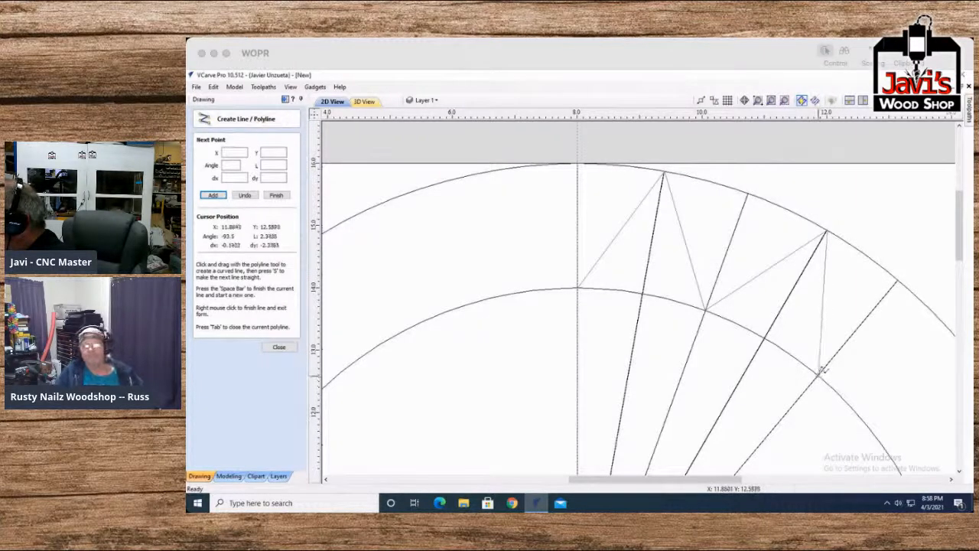
pyautogui.click(819, 371)
pyautogui.press('space')
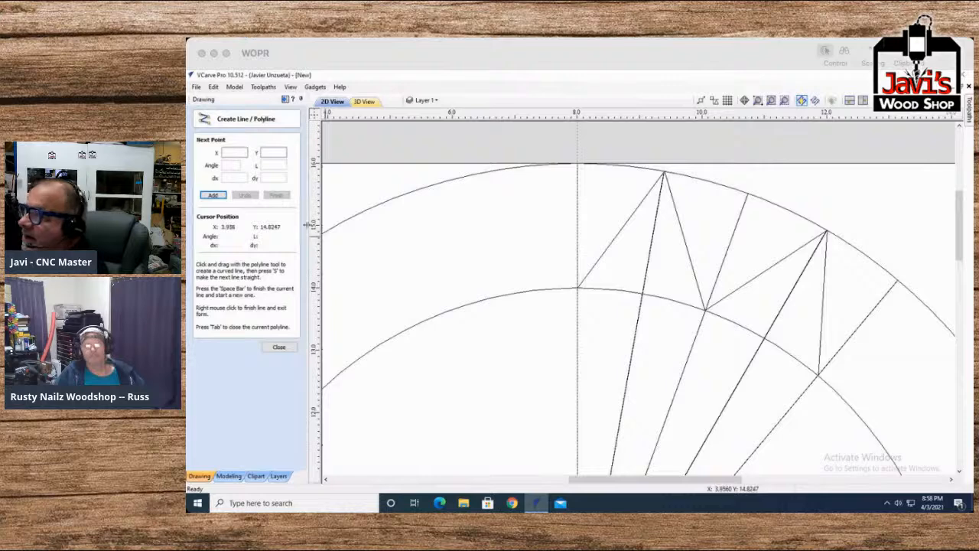
pyautogui.click(278, 348)
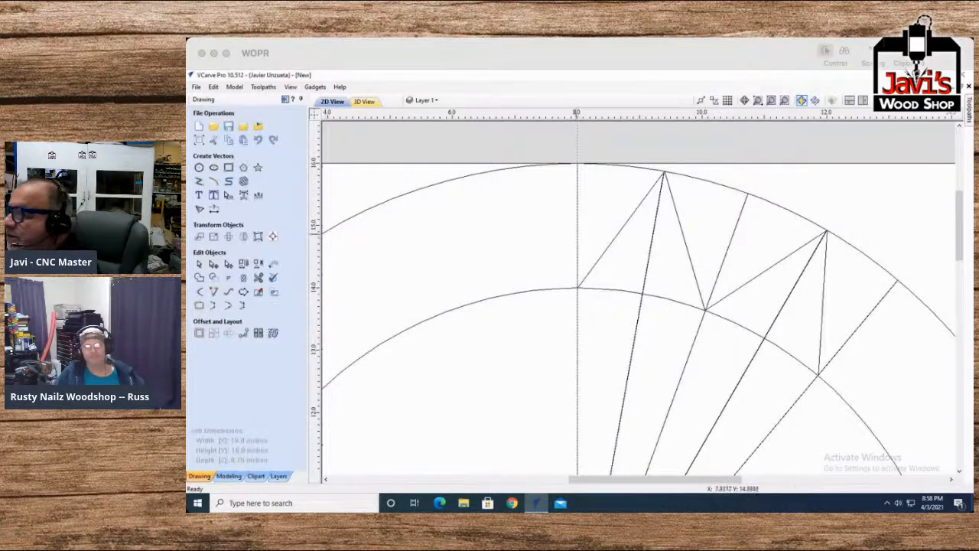
# Step: Edit the zigzag polyline's nodes and smooth its three intermediate points into a wavy curve
pyautogui.click(608, 249)
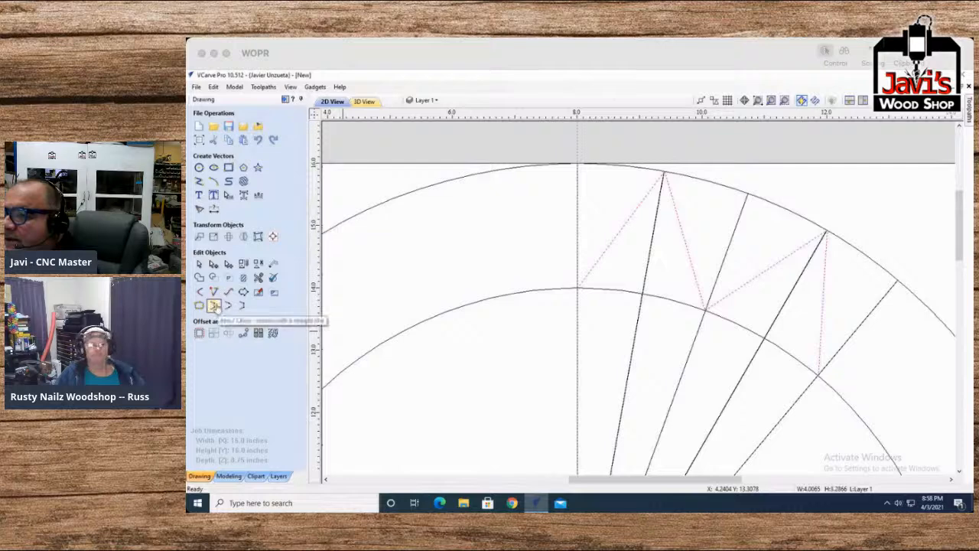
pyautogui.click(214, 265)
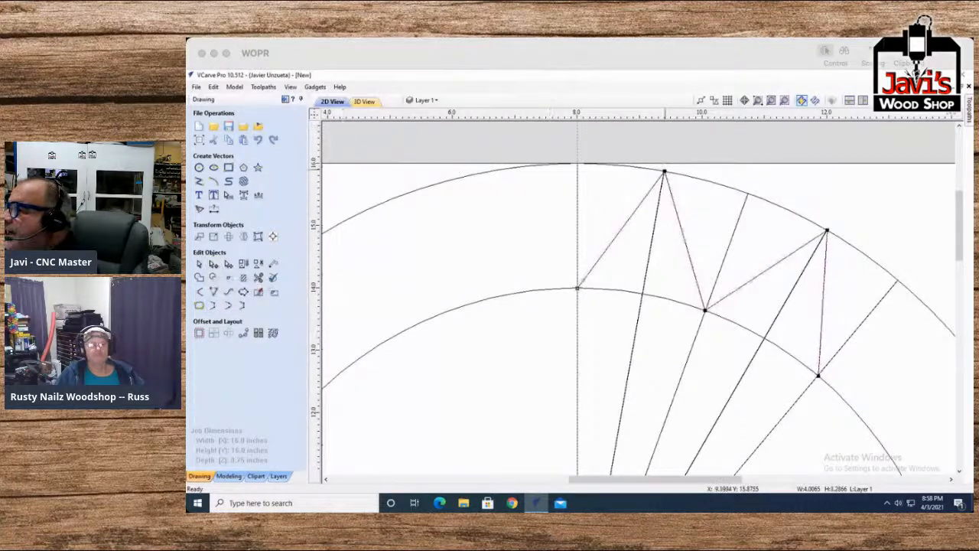
pyautogui.press('s')
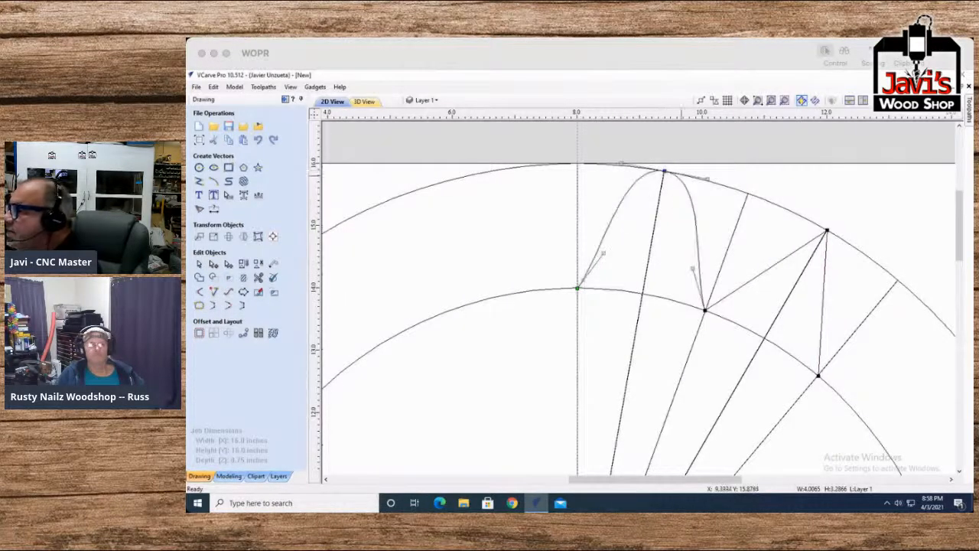
pyautogui.press('s')
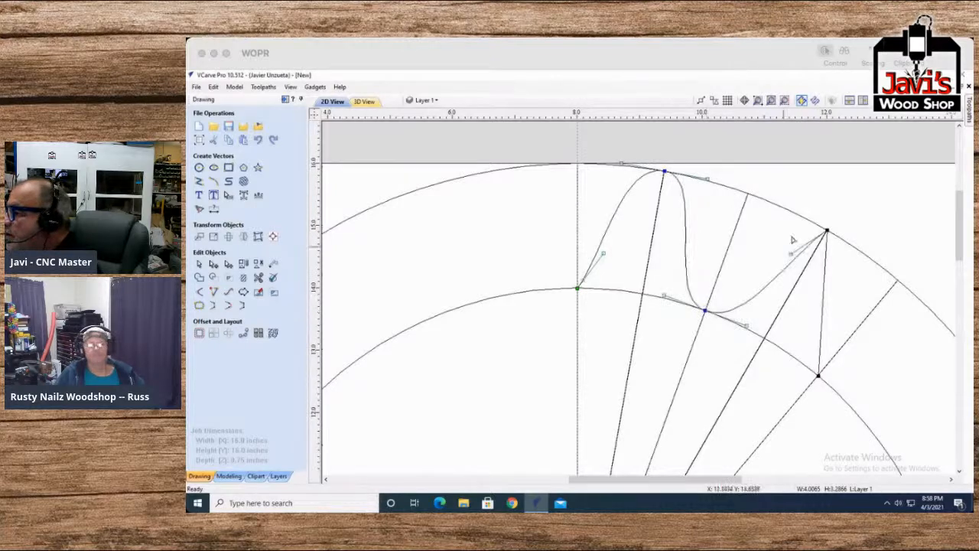
pyautogui.press('s')
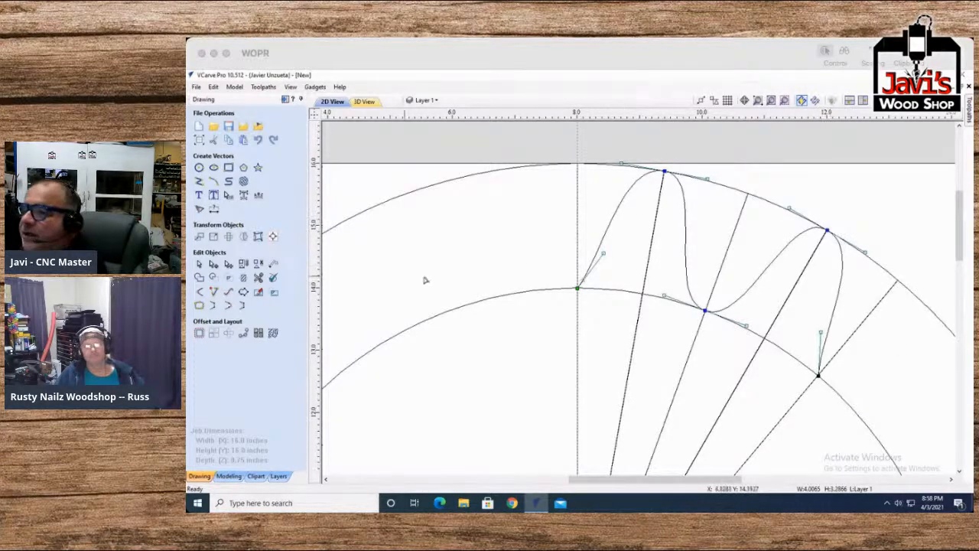
pyautogui.click(258, 277)
pyautogui.click(615, 217)
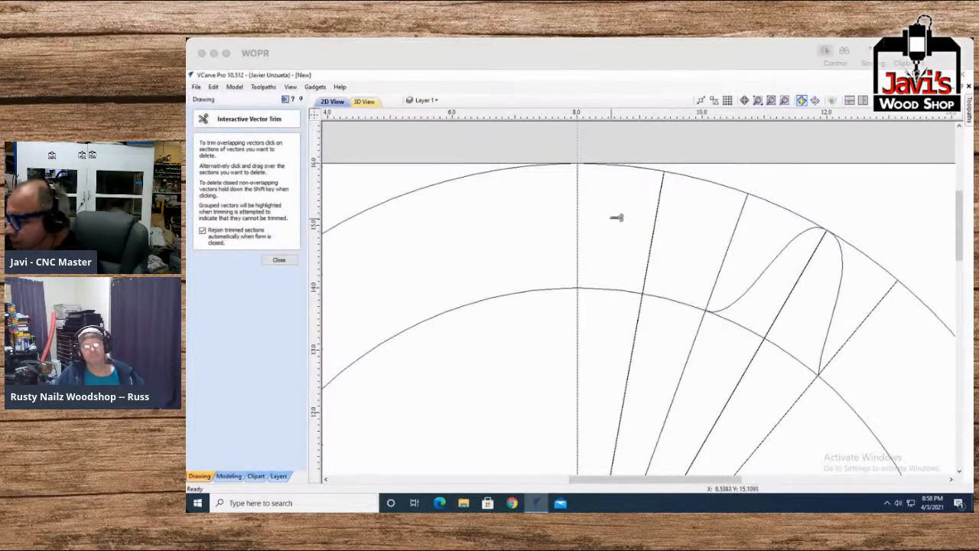
pyautogui.hotkey('ctrl', 'z')
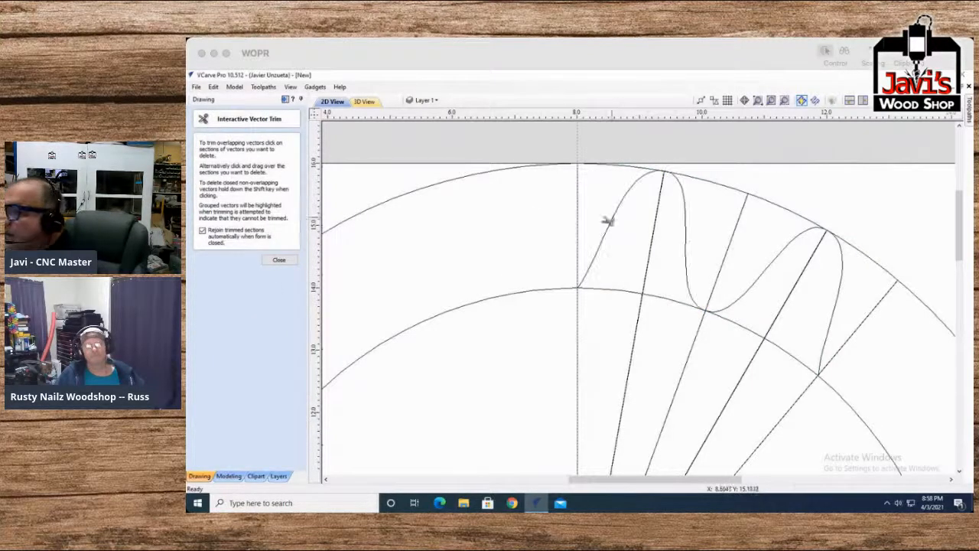
pyautogui.click(279, 259)
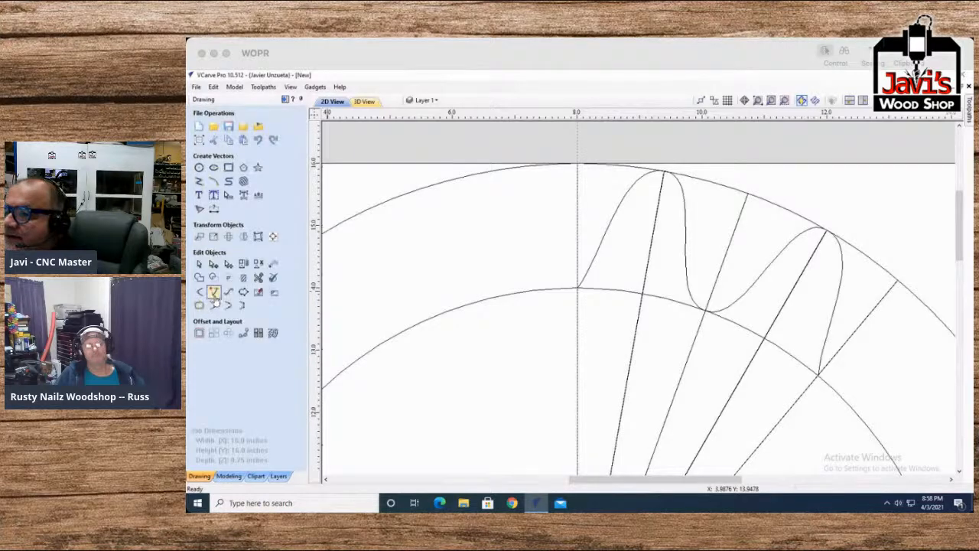
# Step: Remove the first and last spans of the wavy curve, keeping the middle portion that dips between two outer-circle peaks
pyautogui.click(614, 219)
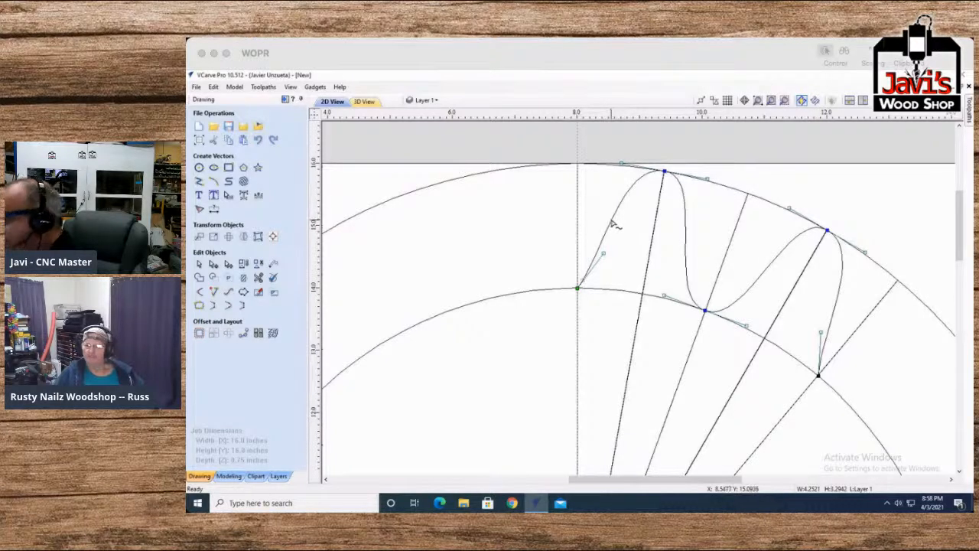
pyautogui.click(611, 226)
pyautogui.click(836, 312)
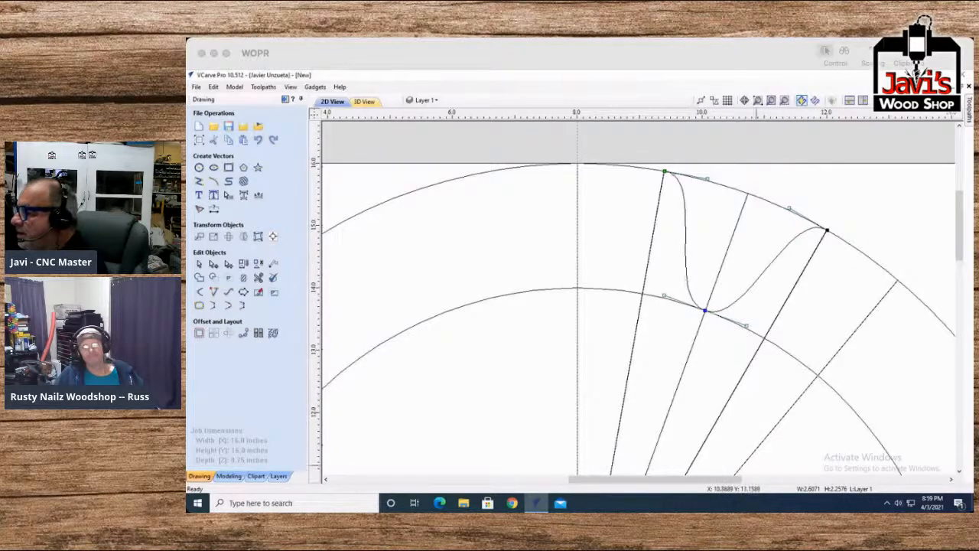
pyautogui.moveTo(769, 460); pyautogui.dragTo(559, 384)
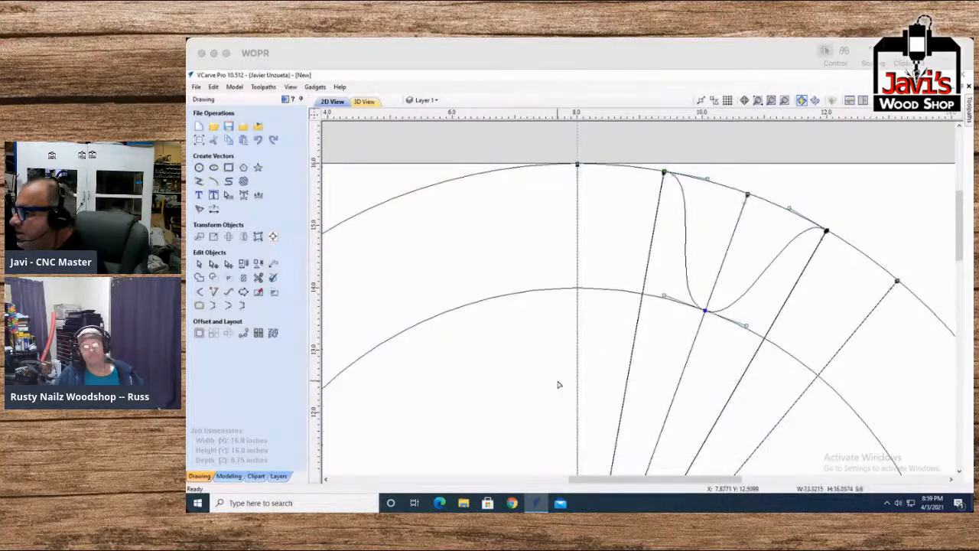
pyautogui.press('Delete')
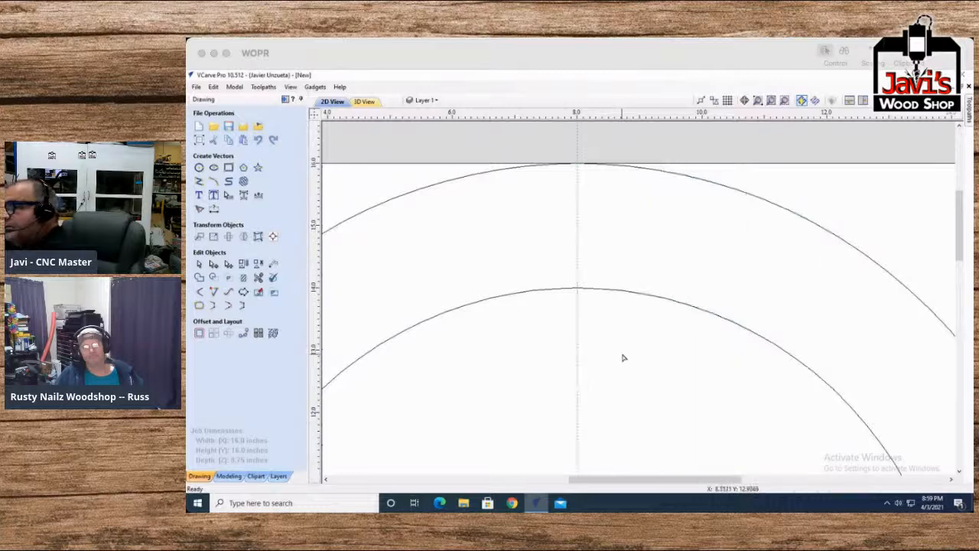
pyautogui.hotkey('ctrl', 'z')
# Step: Delete the vertical line and all radial construction lines, keeping the two circles and the wavy curve
pyautogui.moveTo(795, 439); pyautogui.dragTo(524, 406)
pyautogui.press('Delete')
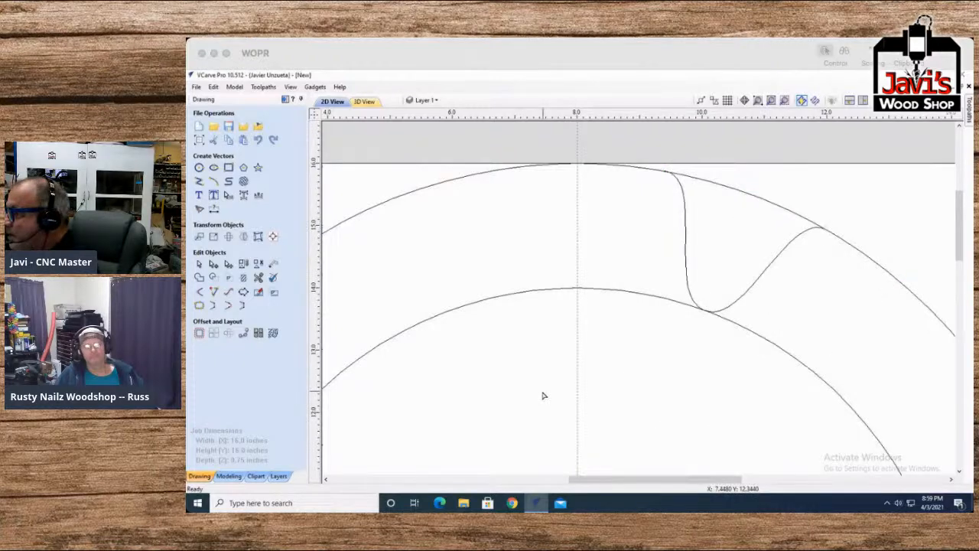
# Step: Set up a circular copy of the wavy curve with 36 items and the rotation center at X 8, Y 8
pyautogui.click(662, 247)
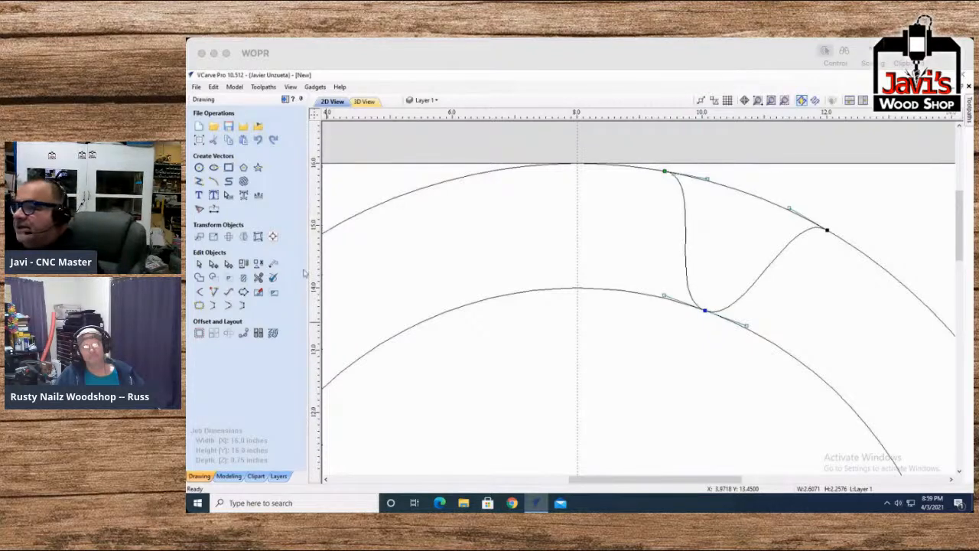
pyautogui.click(228, 334)
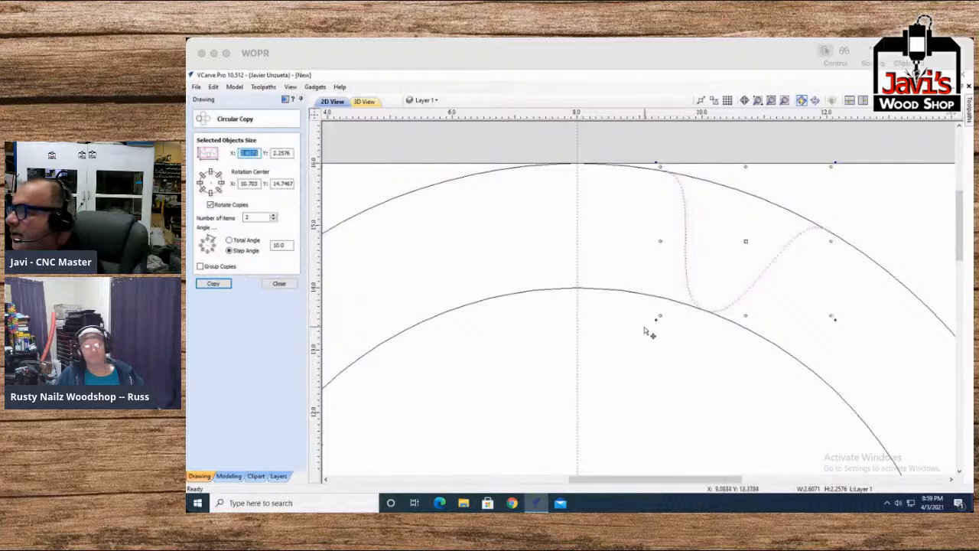
pyautogui.doubleClick(260, 217)
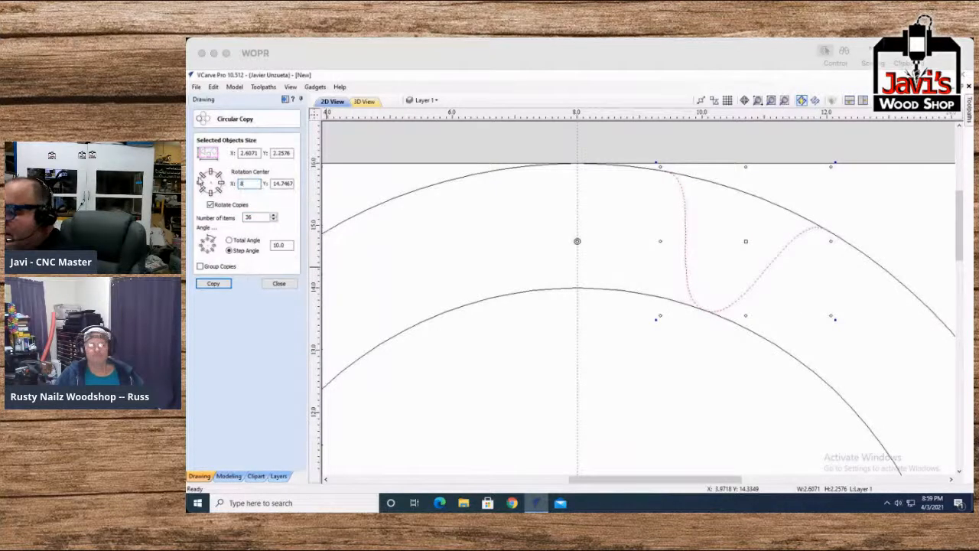
pyautogui.write('8')
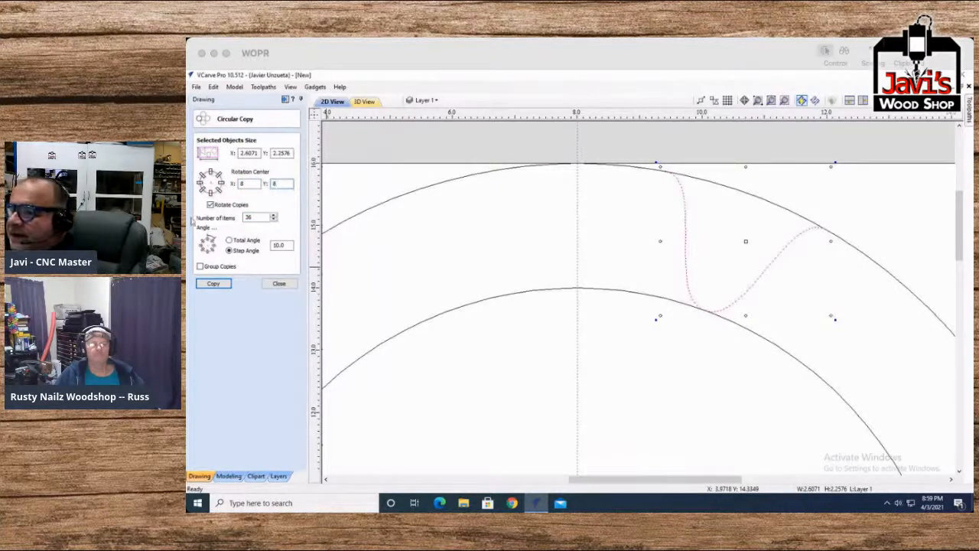
pyautogui.click(214, 284)
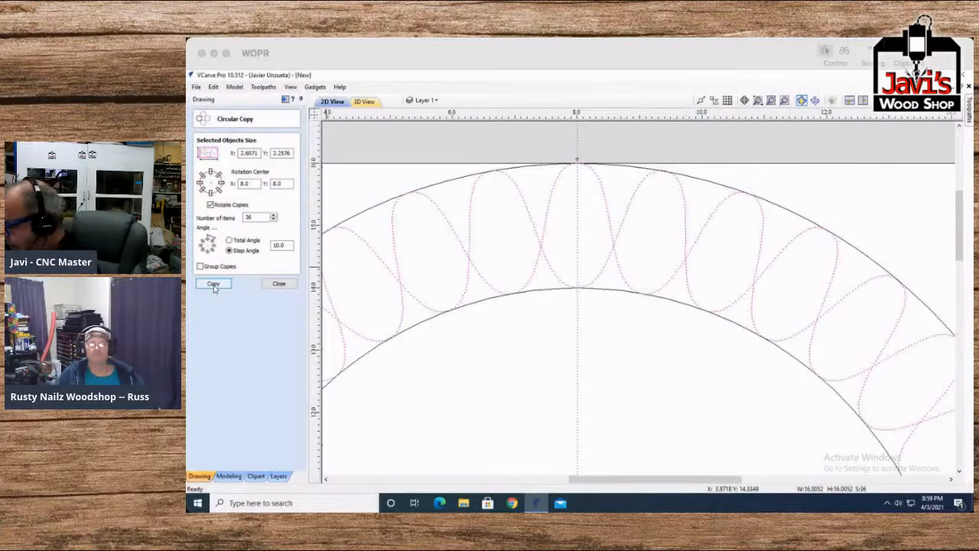
pyautogui.hotkey('ctrl', 's')
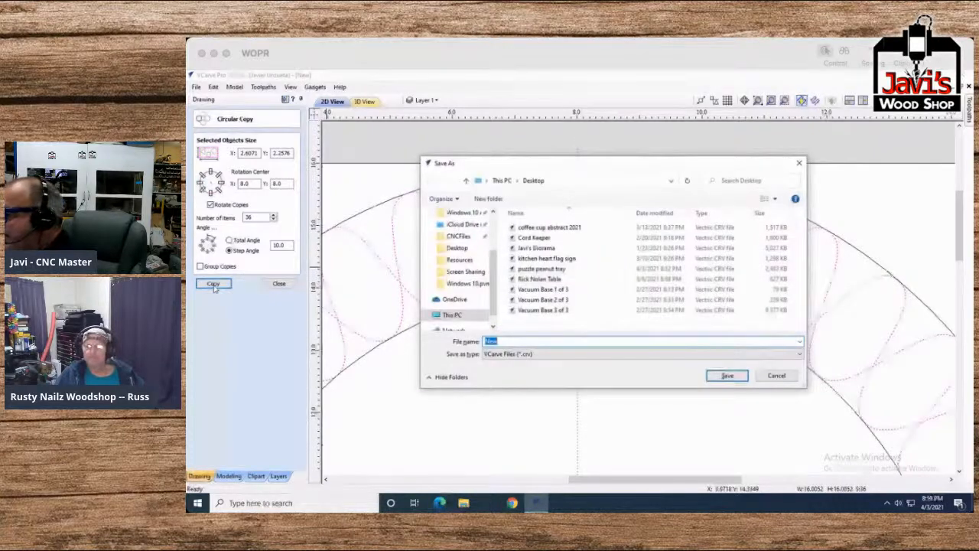
pyautogui.click(776, 375)
pyautogui.scroll(2, 765, 376)
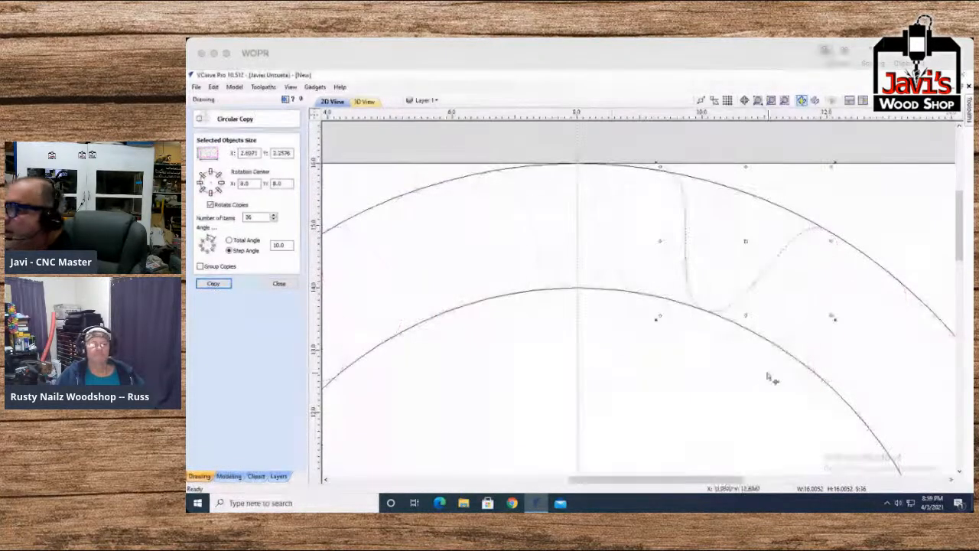
# Step: Circular copy the wavy curve with 18 items at a 20-degree step angle about X 8, Y 8, completing the ring
pyautogui.doubleClick(258, 217)
pyautogui.click(213, 284)
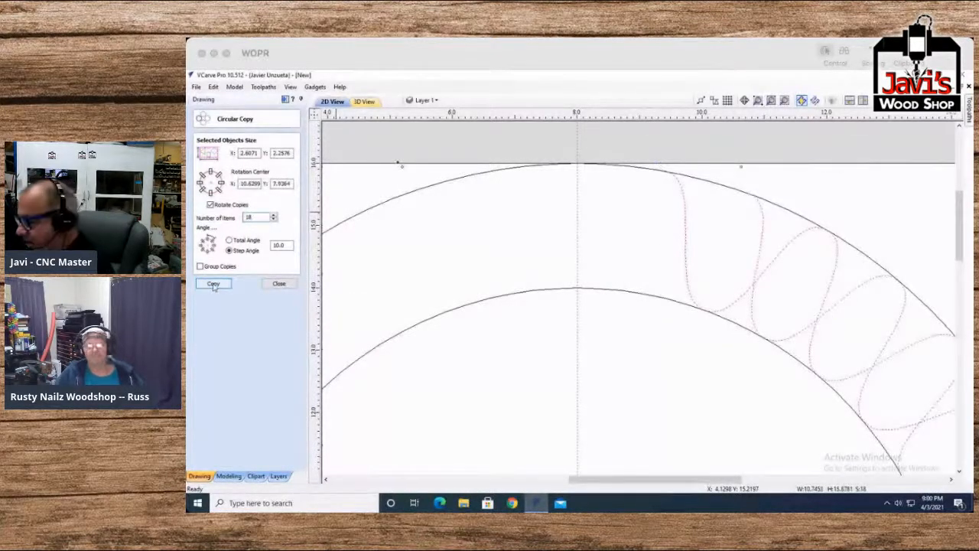
pyautogui.hotkey('ctrl', 'z')
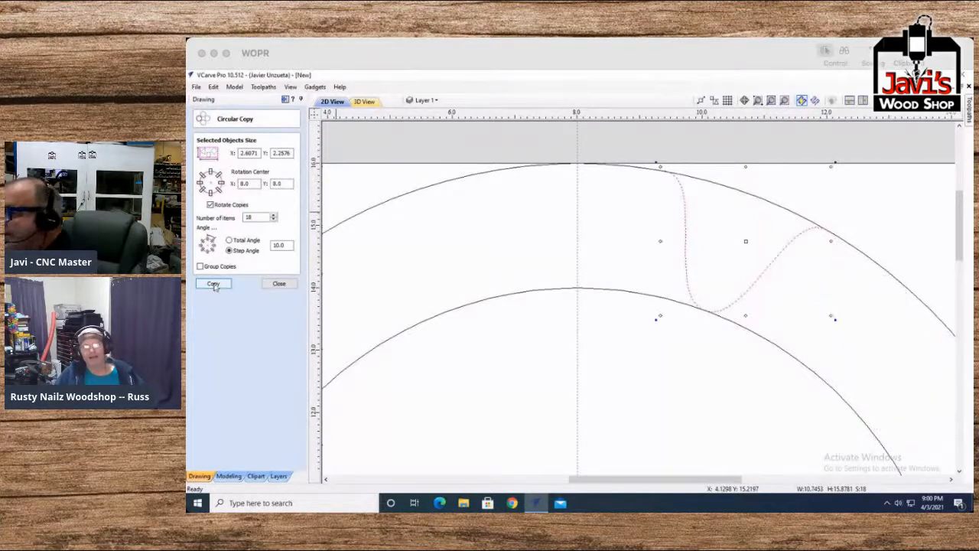
pyautogui.doubleClick(282, 246)
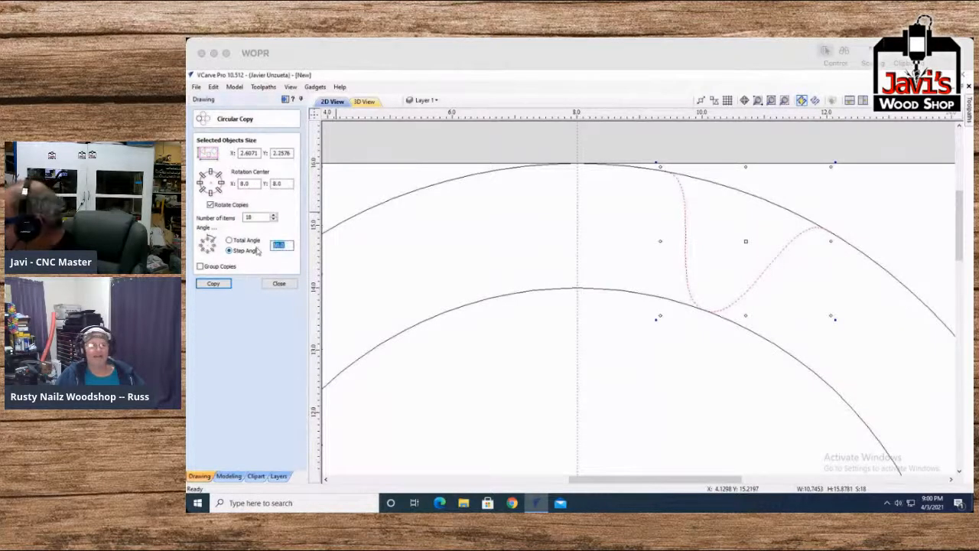
pyautogui.write('20')
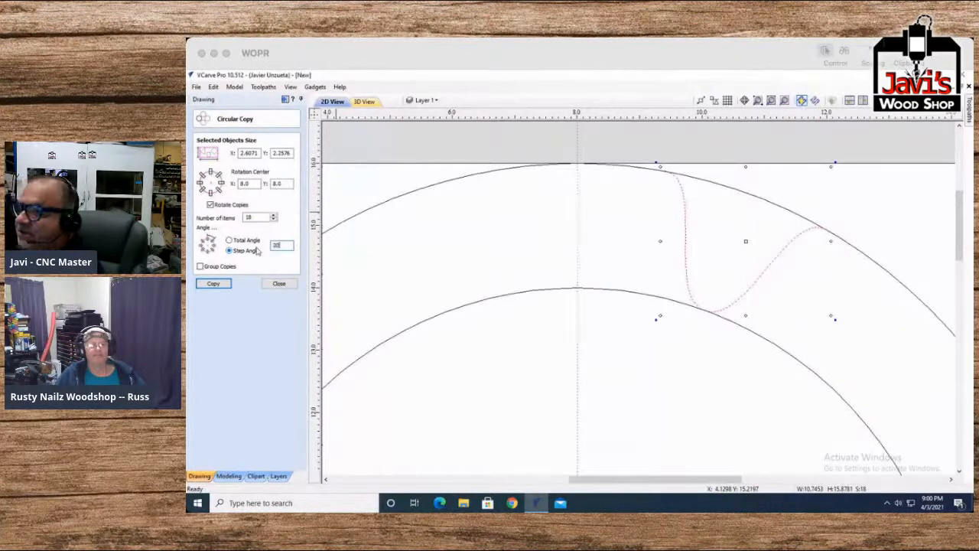
pyautogui.click(214, 285)
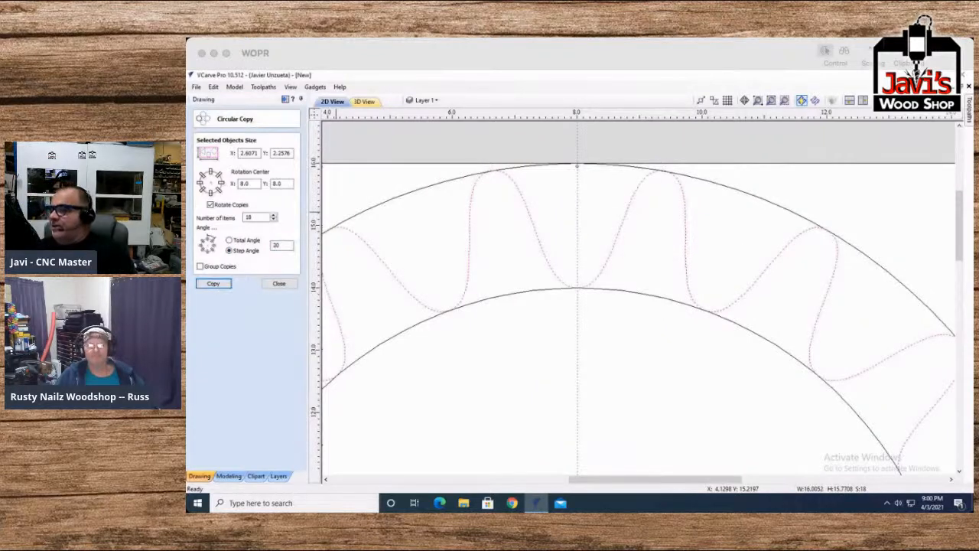
pyautogui.scroll(-2, 616, 389)
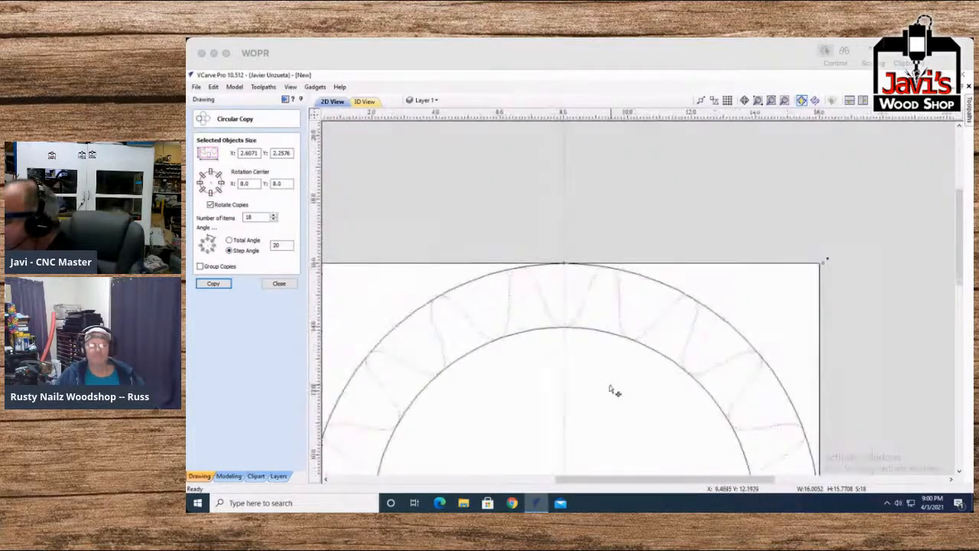
pyautogui.click(958, 472)
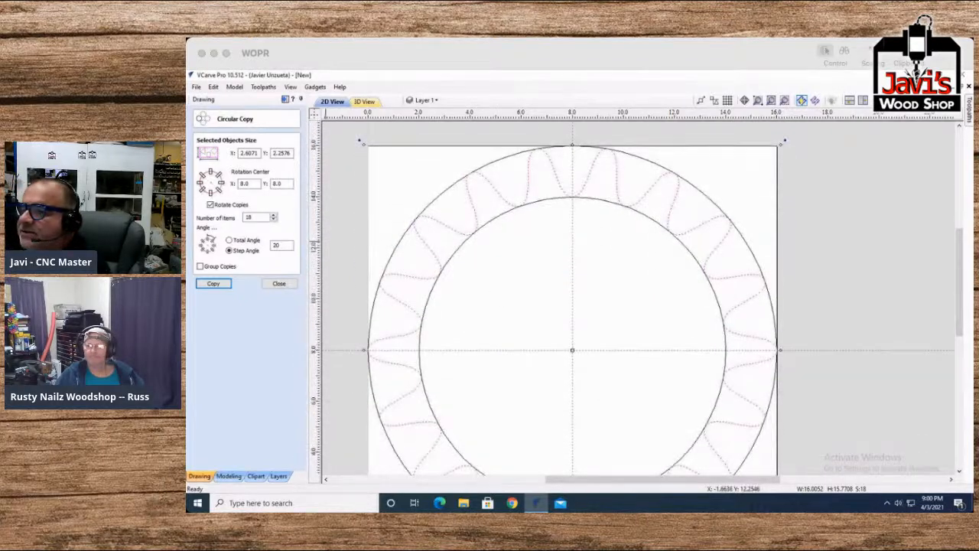
pyautogui.click(267, 284)
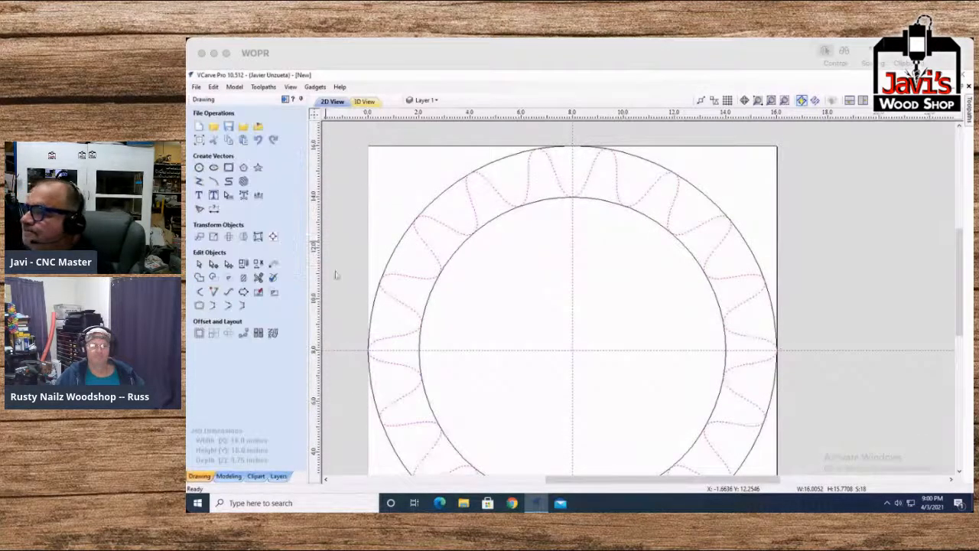
# Step: Draw five circles about 1.6 to 2 inches in diameter in the upper-right quadrant of the inner circle
pyautogui.click(199, 168)
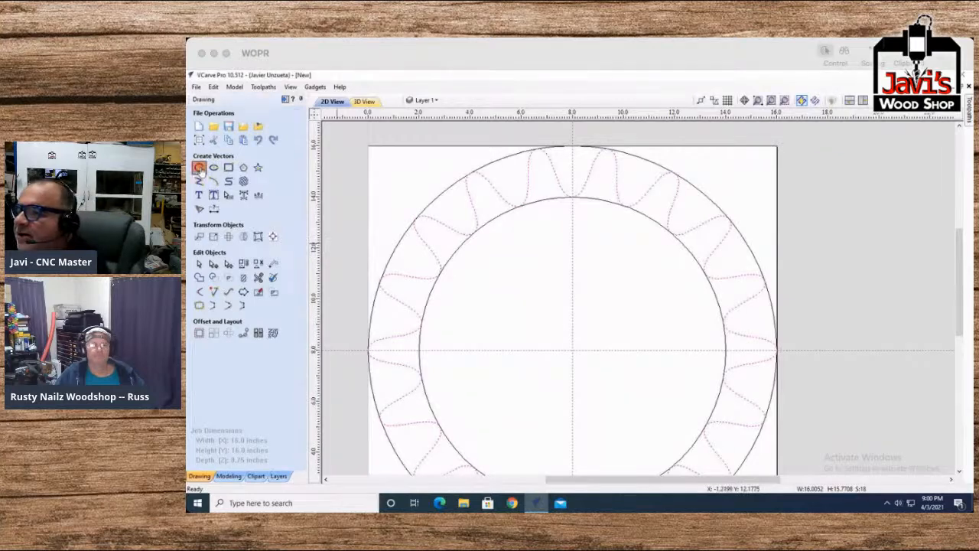
pyautogui.moveTo(585, 220); pyautogui.dragTo(601, 234)
pyautogui.moveTo(585, 281); pyautogui.dragTo(602, 301)
pyautogui.moveTo(636, 273); pyautogui.dragTo(658, 279)
pyautogui.moveTo(614, 329); pyautogui.dragTo(685, 316)
pyautogui.click(289, 229)
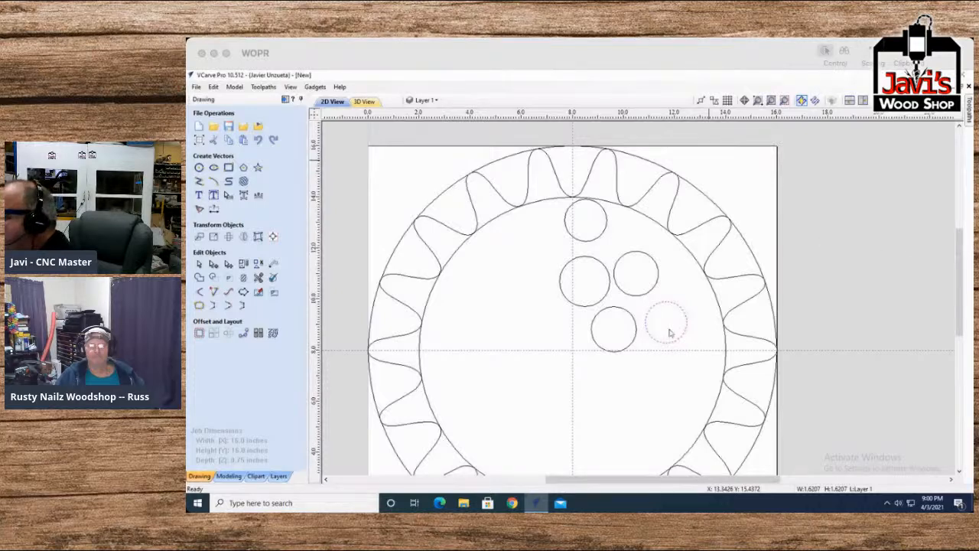
# Step: Move the five circles further right within the quadrant, keeping them separate and clear of the vertical centerline
pyautogui.click(682, 335)
pyautogui.moveTo(682, 335); pyautogui.dragTo(706, 339)
pyautogui.click(634, 345)
pyautogui.click(634, 345)
pyautogui.moveTo(628, 341); pyautogui.dragTo(655, 334)
pyautogui.click(658, 282)
pyautogui.click(658, 282)
pyautogui.moveTo(658, 280); pyautogui.dragTo(686, 273)
pyautogui.click(610, 289)
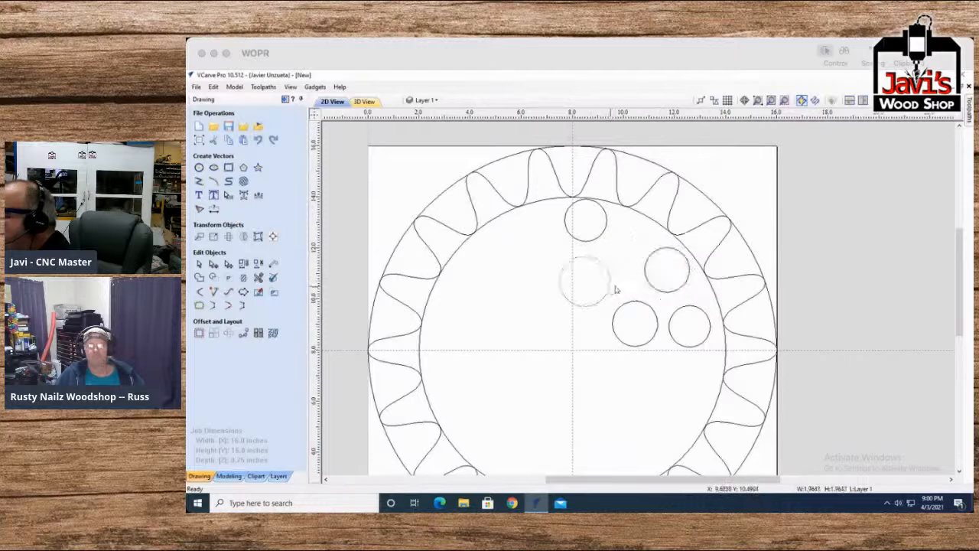
pyautogui.click(604, 280)
pyautogui.moveTo(608, 279); pyautogui.dragTo(625, 272)
pyautogui.click(607, 222)
pyautogui.click(607, 219)
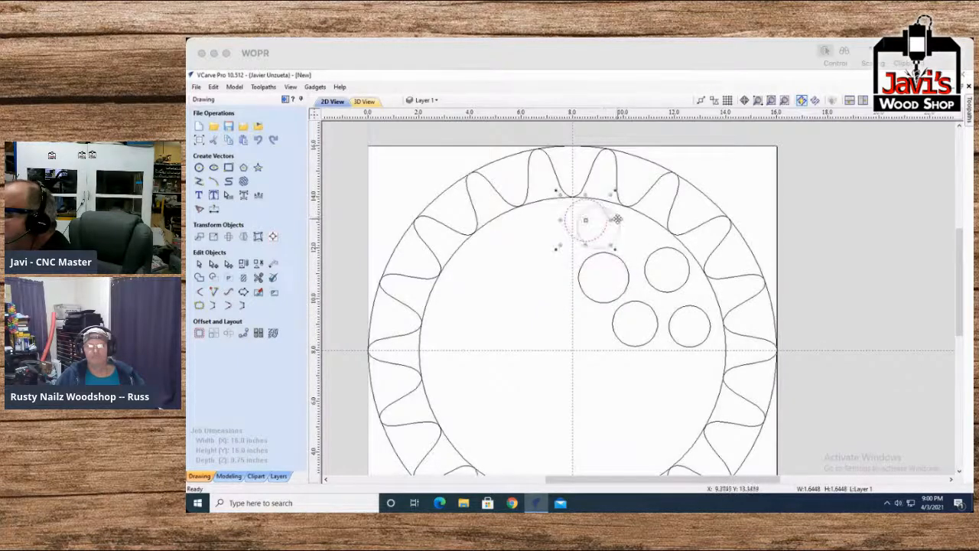
pyautogui.moveTo(620, 218); pyautogui.dragTo(635, 223)
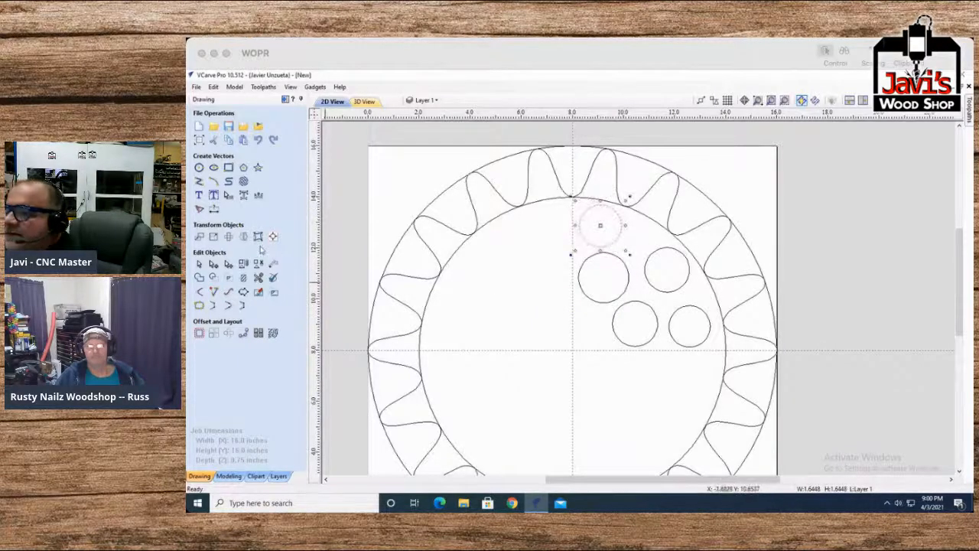
# Step: Draw two small circles about 0.95 inches in diameter, one beside the topmost circle and one inside the lower row's left gap
pyautogui.click(198, 167)
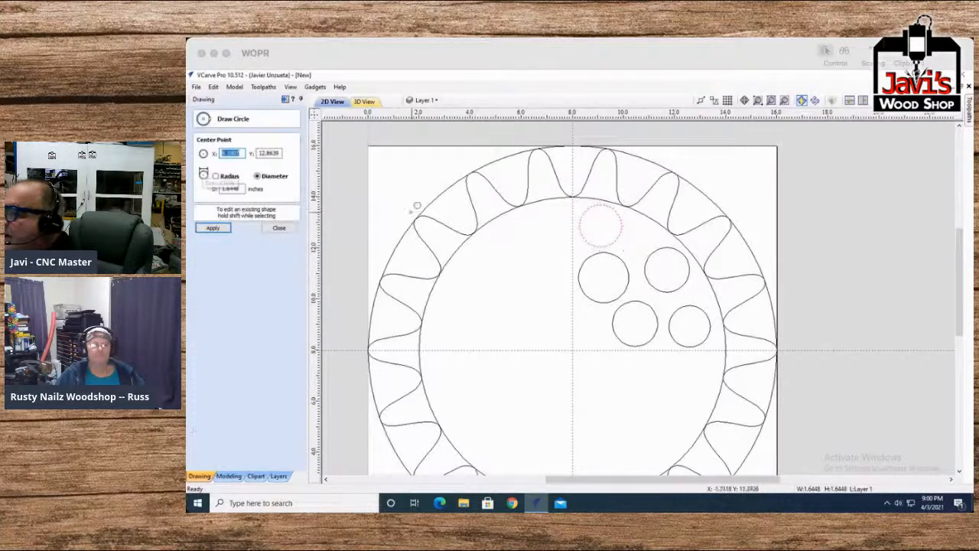
pyautogui.click(635, 234)
pyautogui.click(649, 238)
pyautogui.click(594, 327)
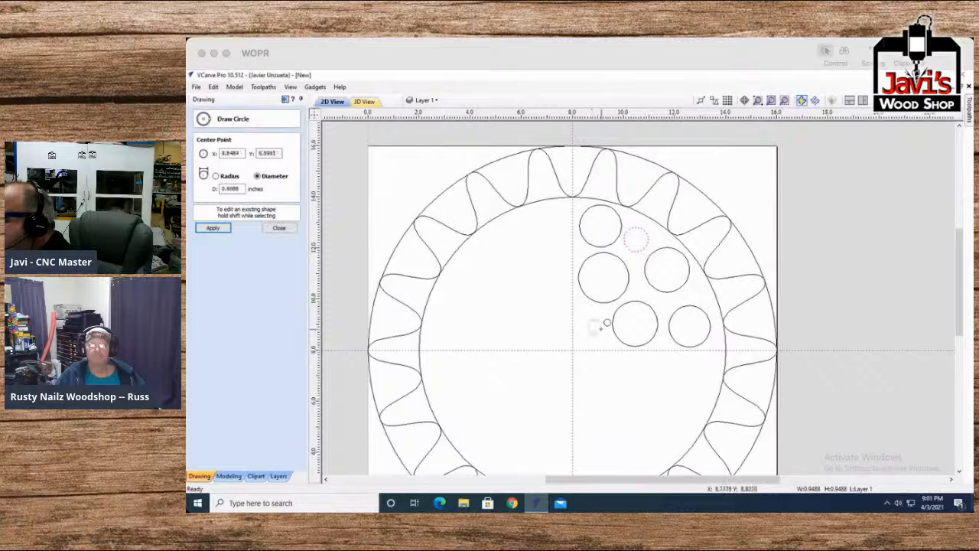
pyautogui.click(608, 329)
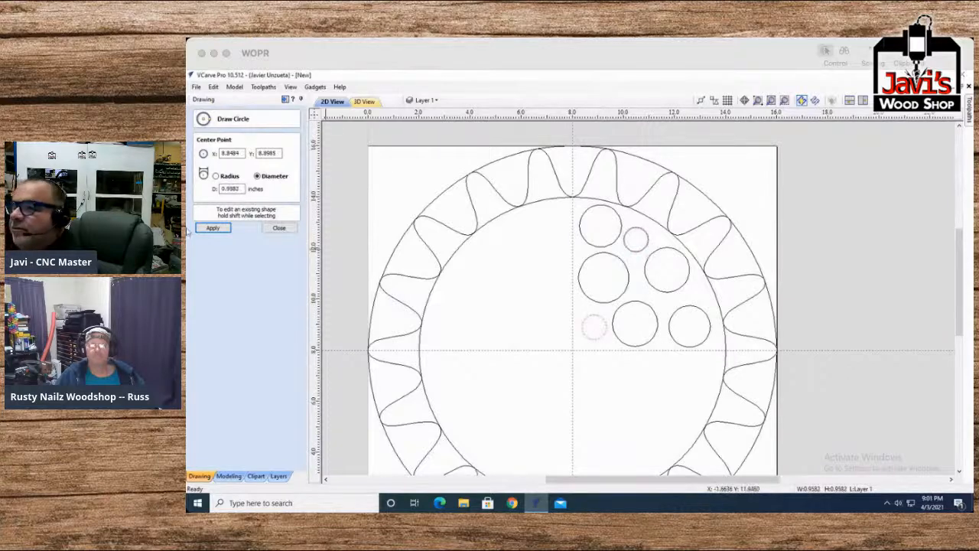
pyautogui.click(279, 227)
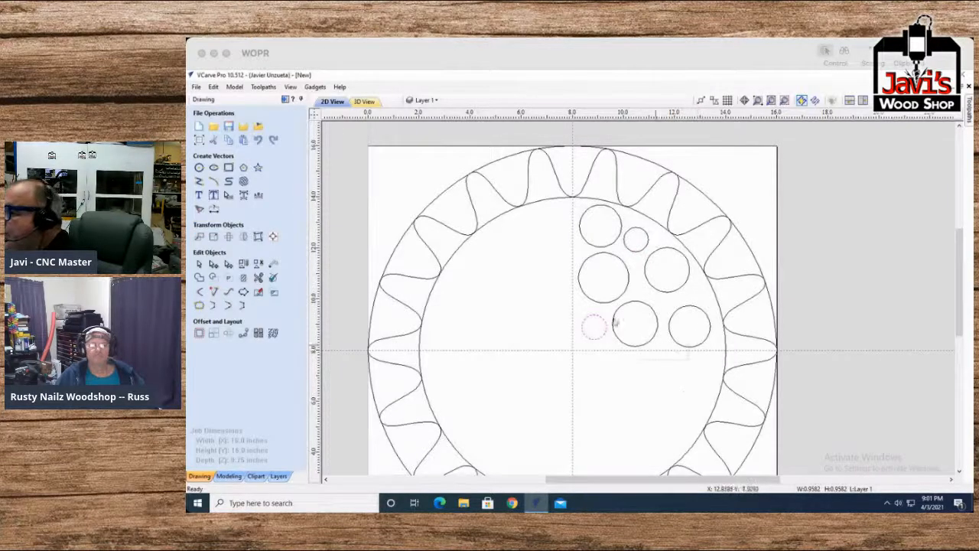
# Step: Circular copy the seven small circles in the upper-right quadrant with 4 items over a 360-degree total angle about X 8, Y 8
pyautogui.moveTo(535, 249); pyautogui.dragTo(509, 278)
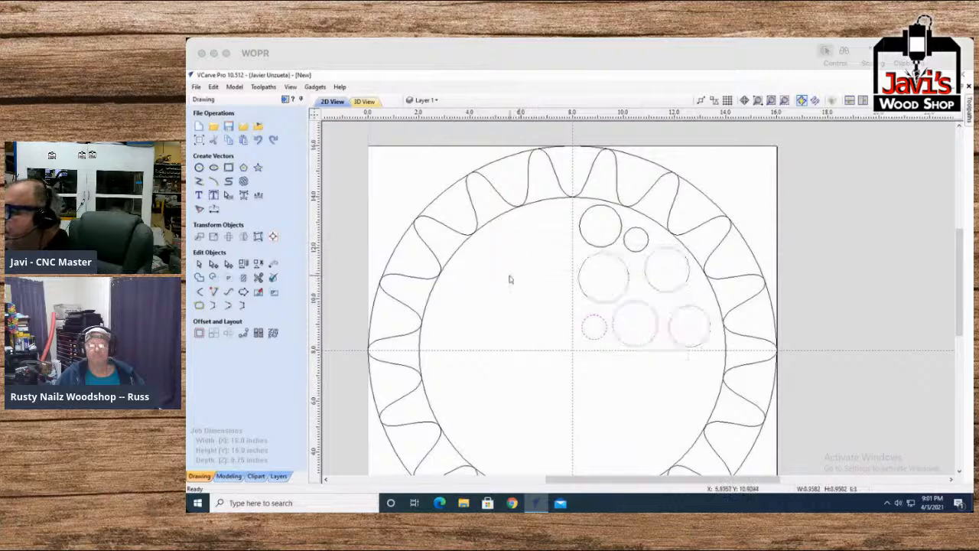
pyautogui.keyDown('shift'); pyautogui.moveTo(634, 241); pyautogui.dragTo(587, 234); pyautogui.keyUp('shift')
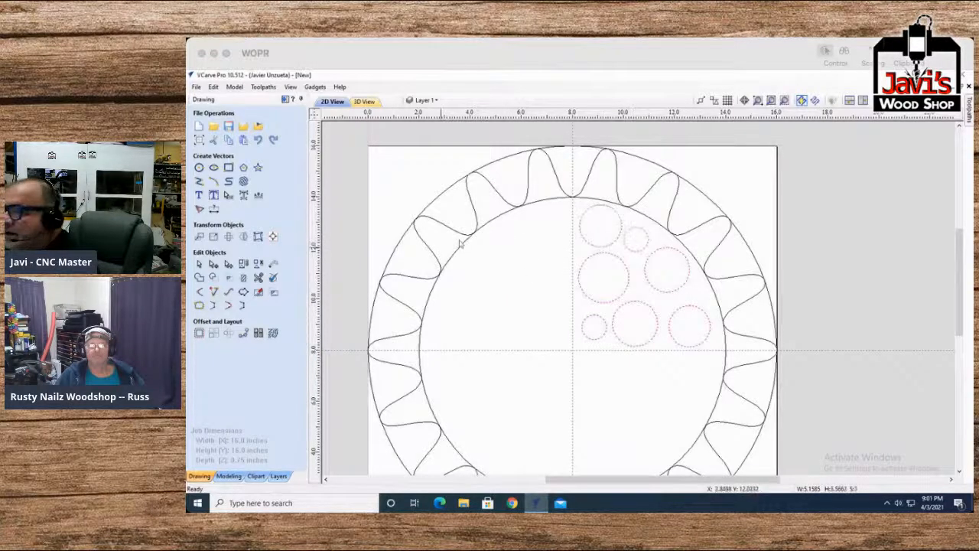
pyautogui.click(227, 334)
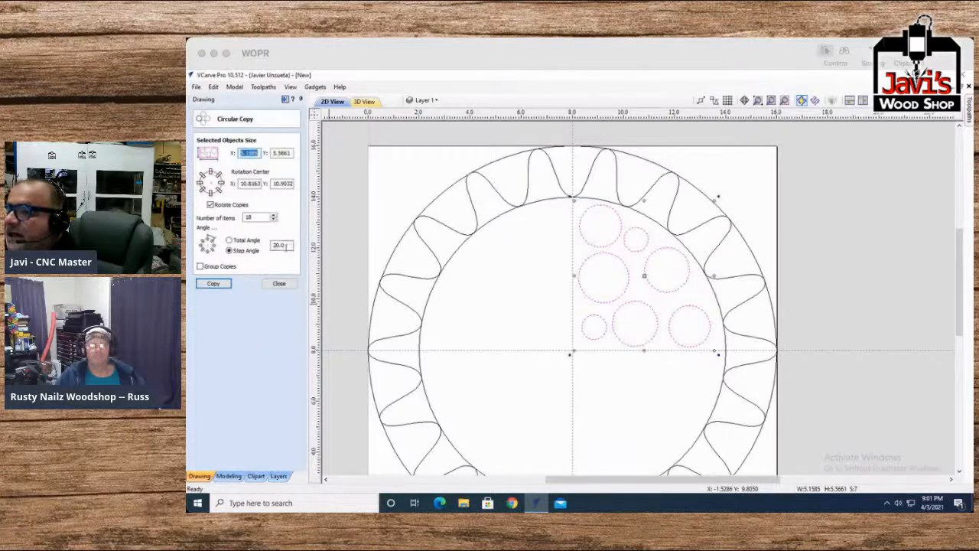
pyautogui.doubleClick(256, 217)
pyautogui.write('4')
pyautogui.click(250, 241)
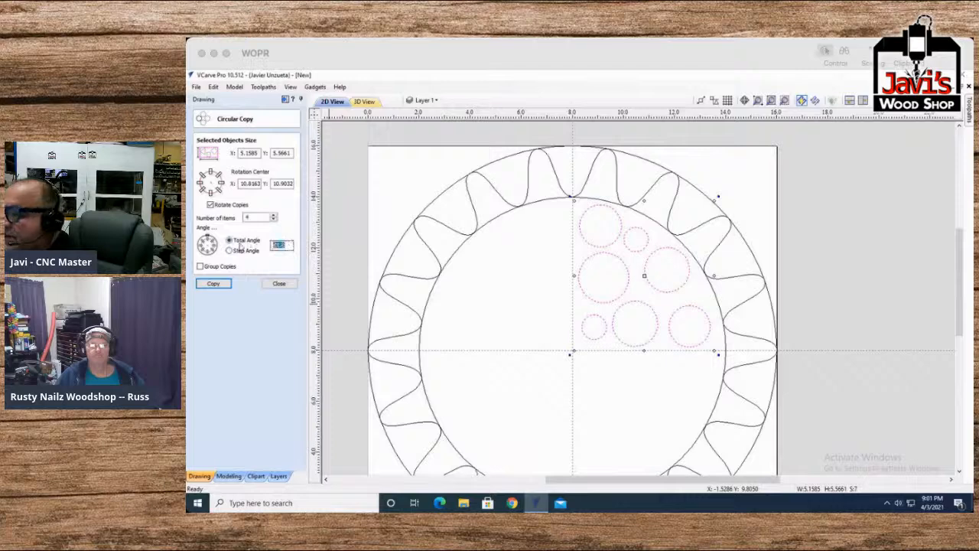
pyautogui.write('360')
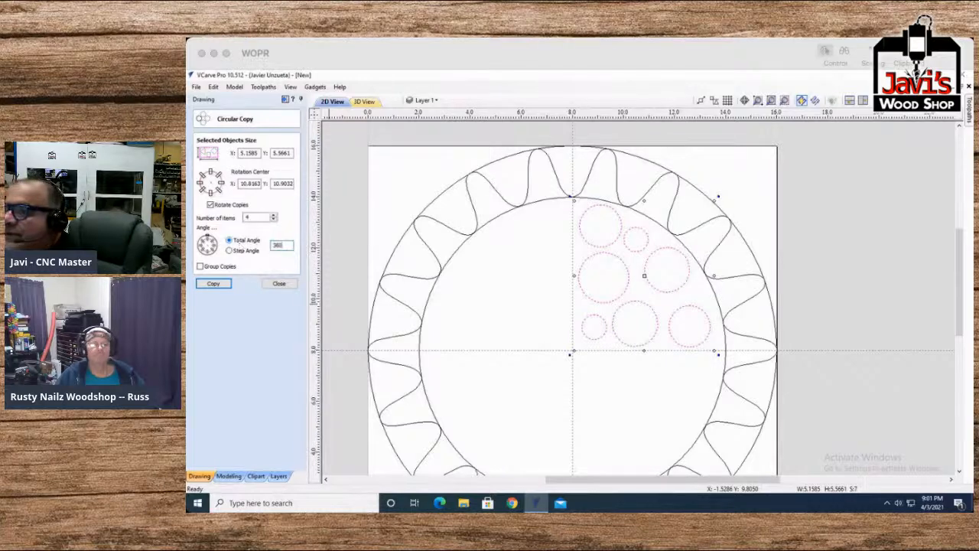
pyautogui.write('8')
pyautogui.press('Tab')
pyautogui.write('8')
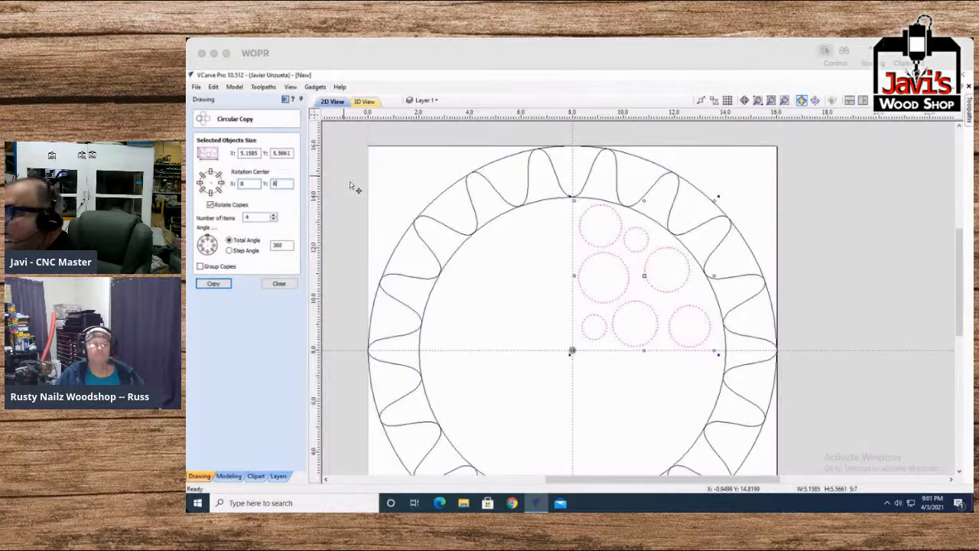
pyautogui.click(214, 284)
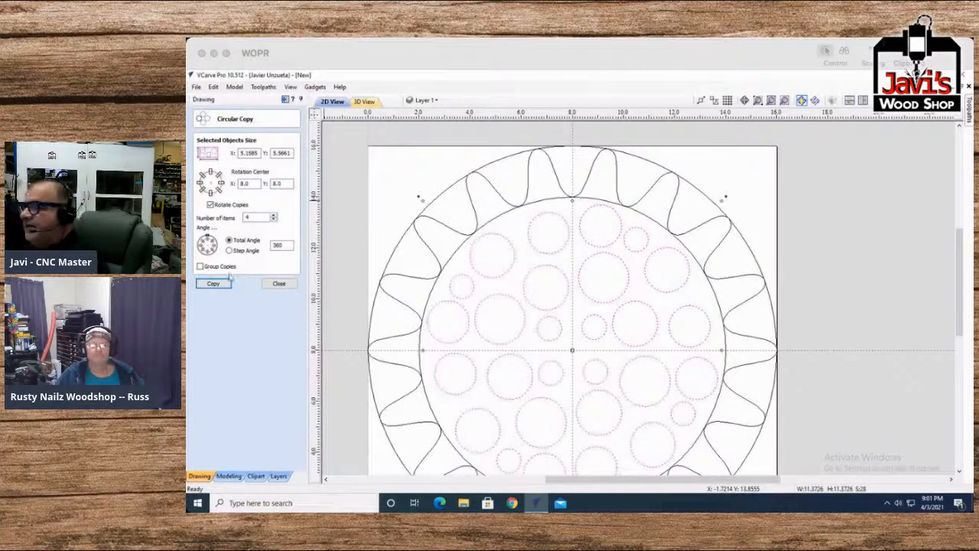
# Step: Delete the large outer and inner construction circles that bound the wavy ring
pyautogui.click(758, 298)
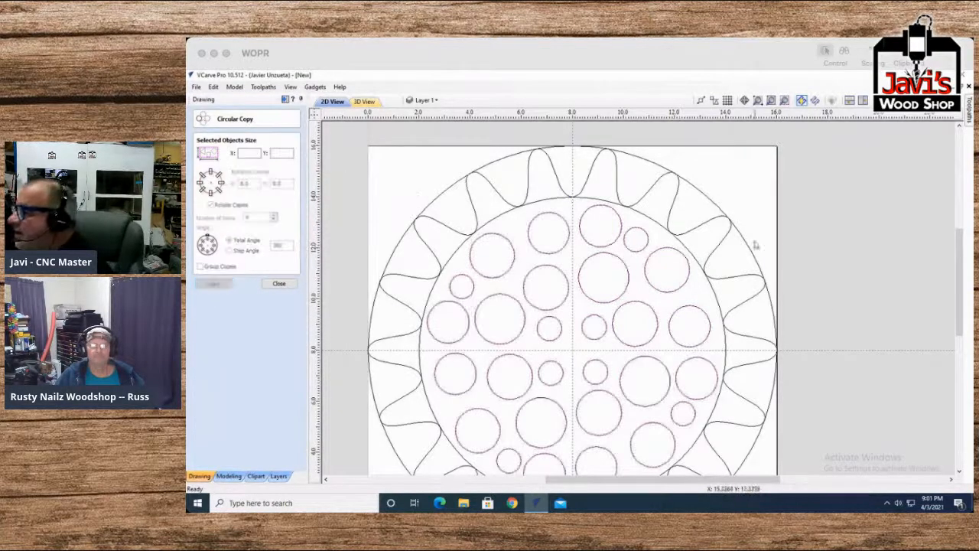
pyautogui.click(740, 242)
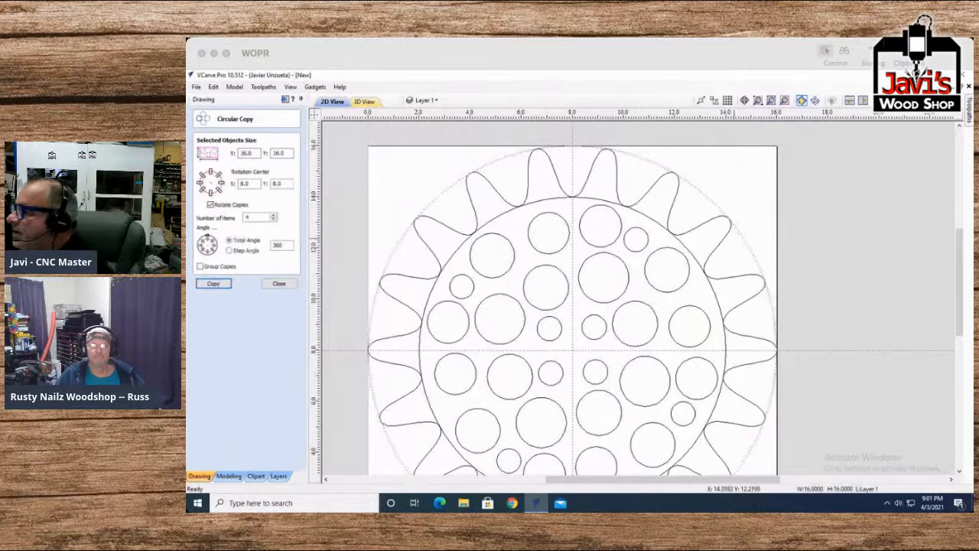
pyautogui.click(745, 216)
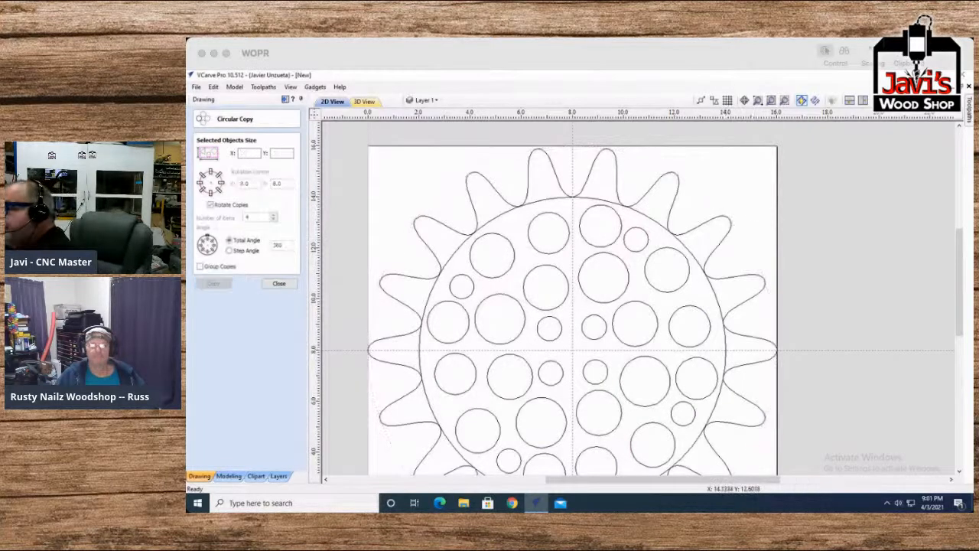
pyautogui.click(683, 245)
pyautogui.press('Delete')
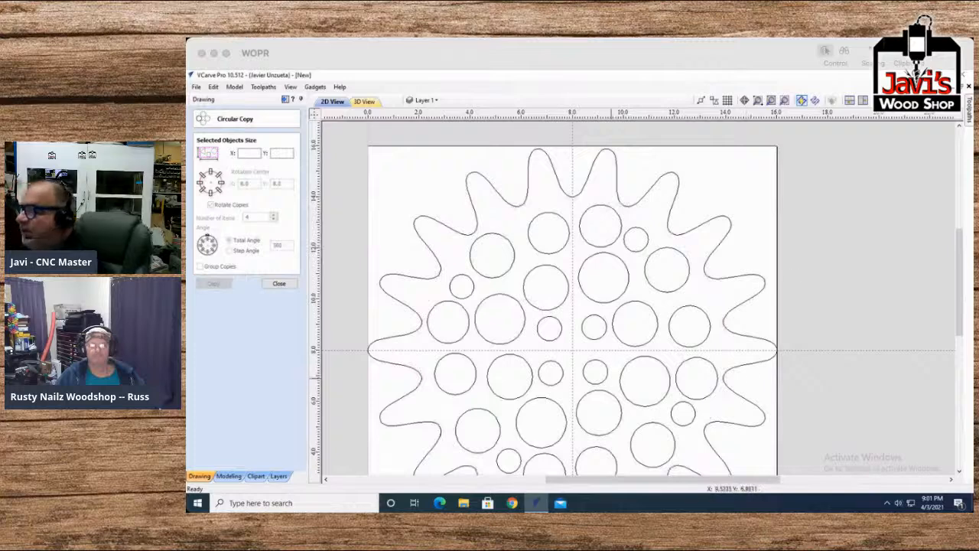
# Step: Draw two concentric circles about 15.44 and 12.32 inches in diameter centered at X 8, Y 8, crossing the wavy ring's outer and inner bends
pyautogui.scroll(-2, 609, 378)
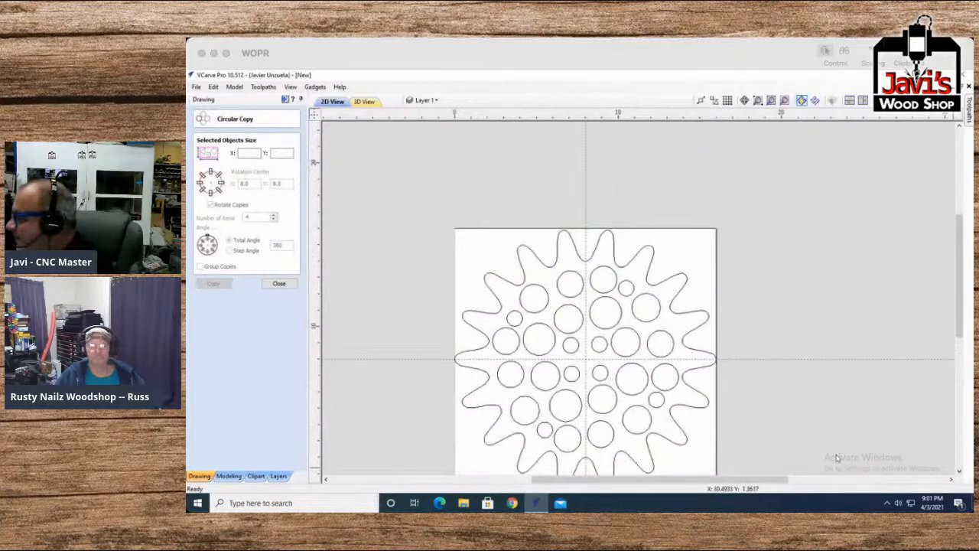
pyautogui.click(959, 472)
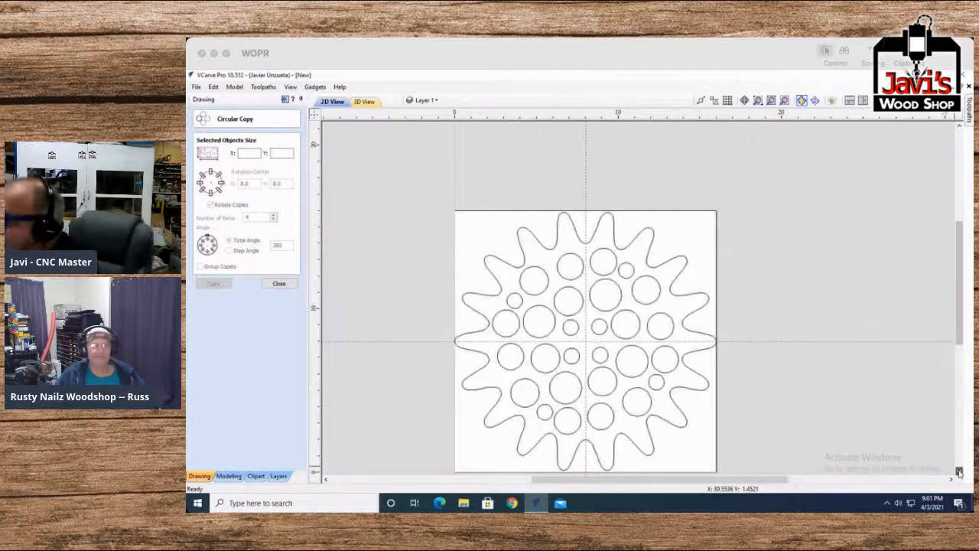
pyautogui.click(959, 472)
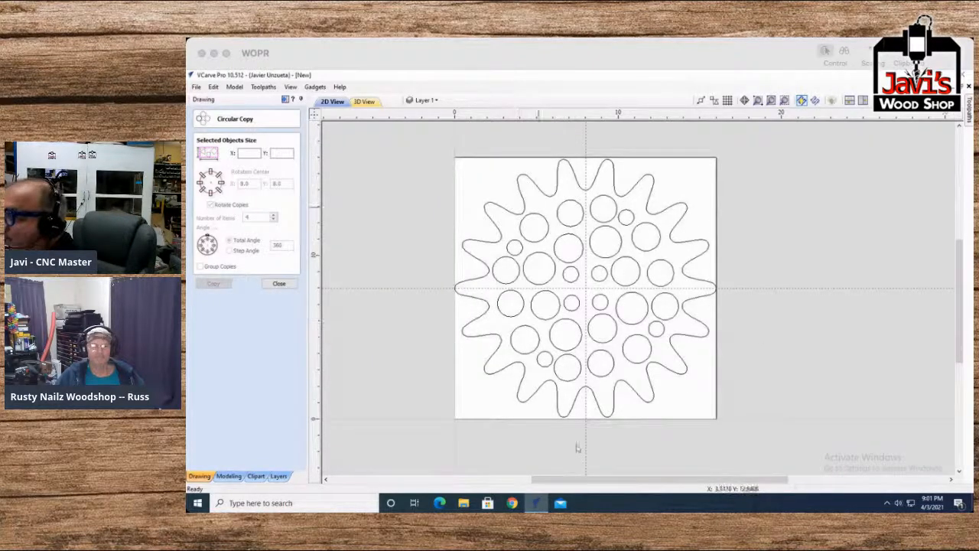
pyautogui.click(641, 400)
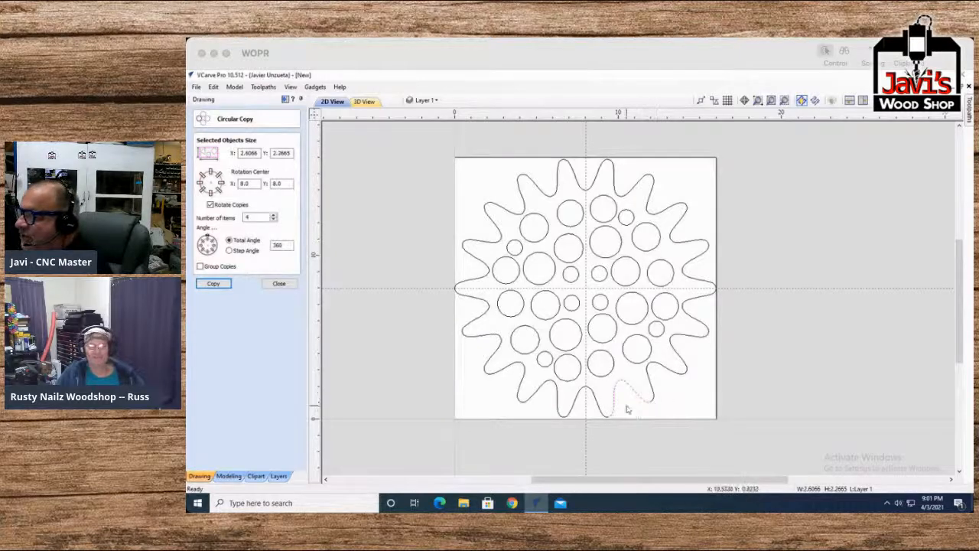
pyautogui.click(696, 394)
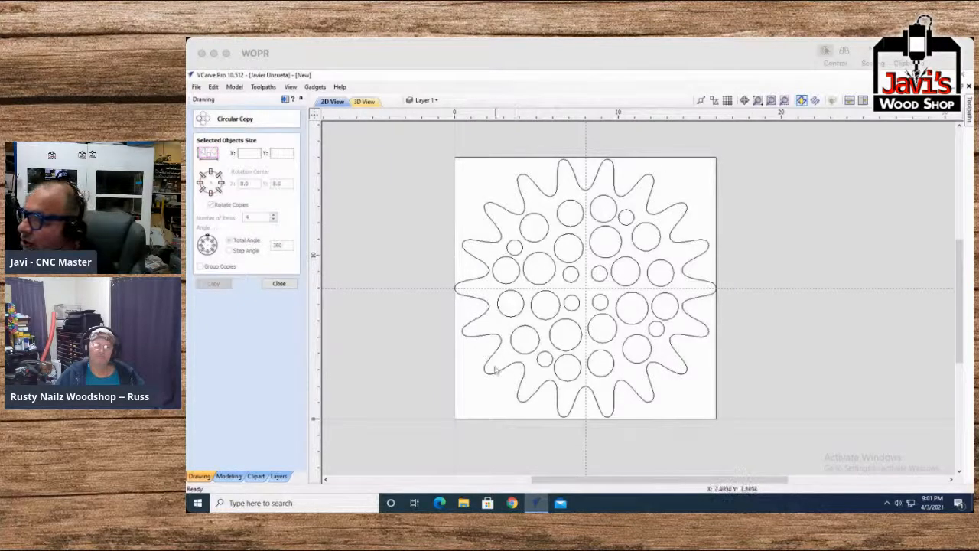
pyautogui.click(278, 283)
pyautogui.click(199, 167)
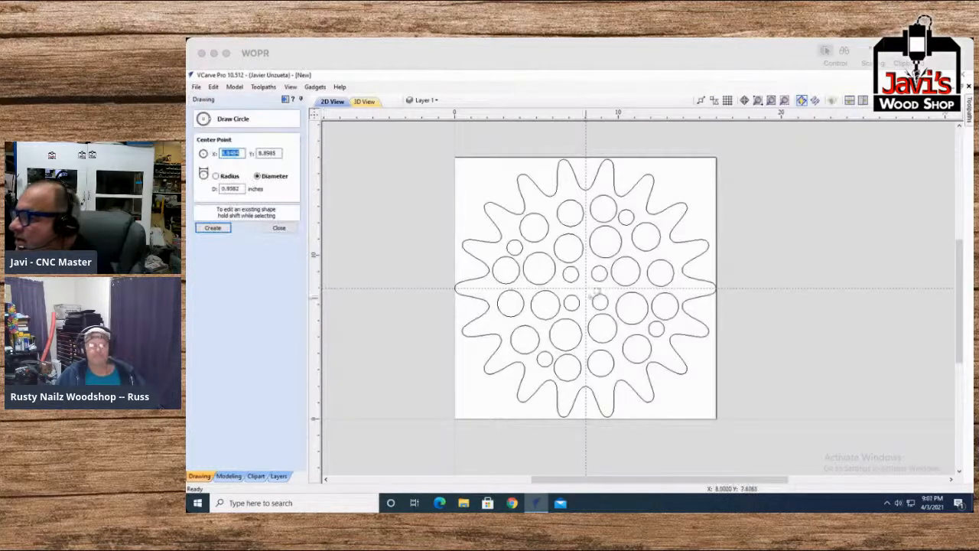
pyautogui.click(585, 287)
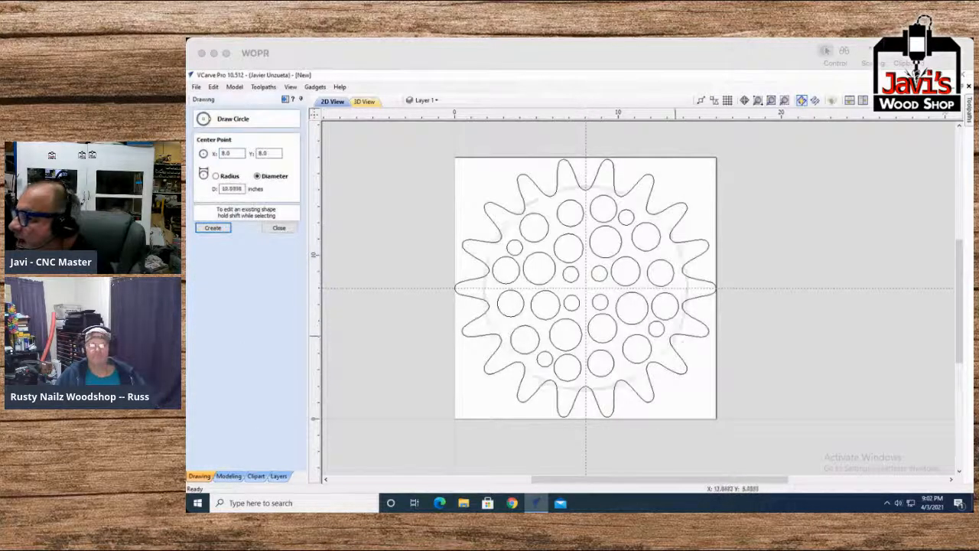
pyautogui.click(694, 348)
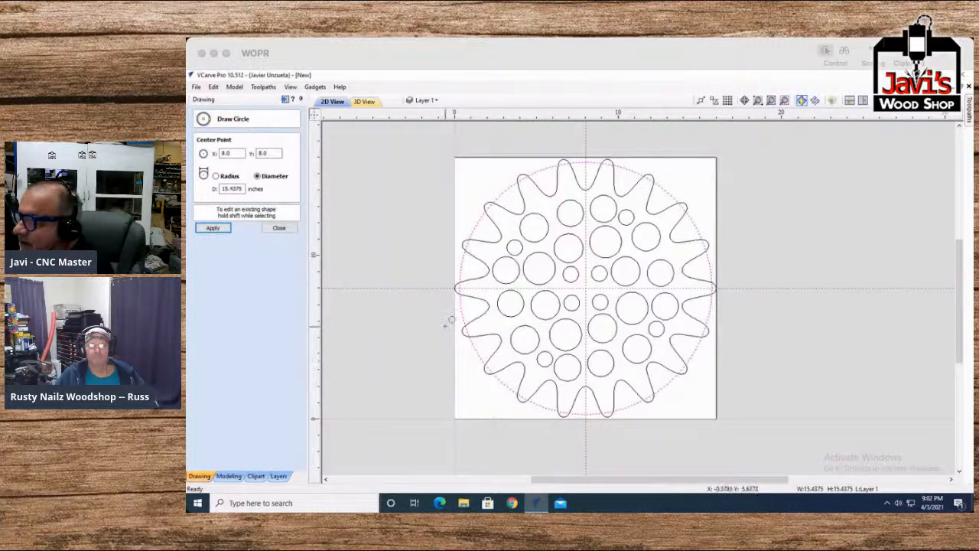
pyautogui.click(587, 287)
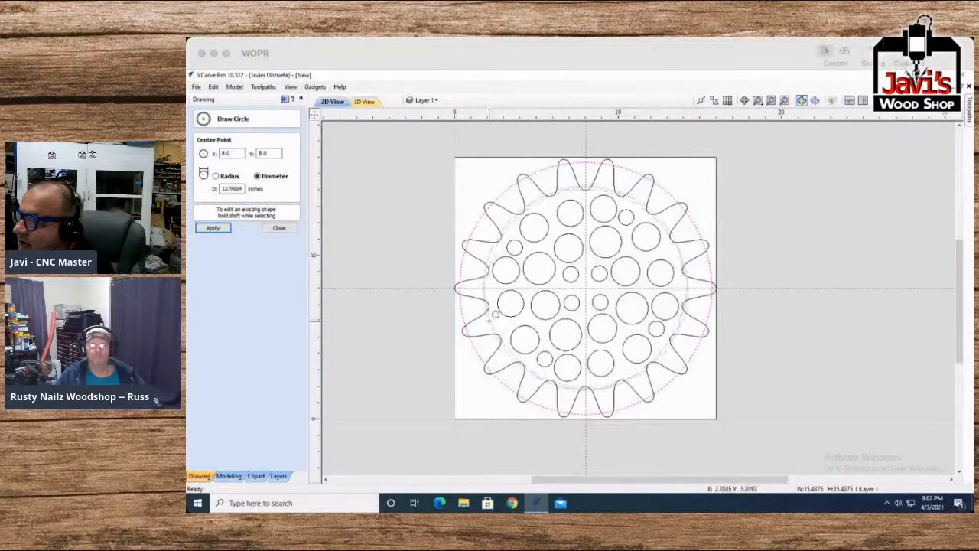
pyautogui.click(490, 320)
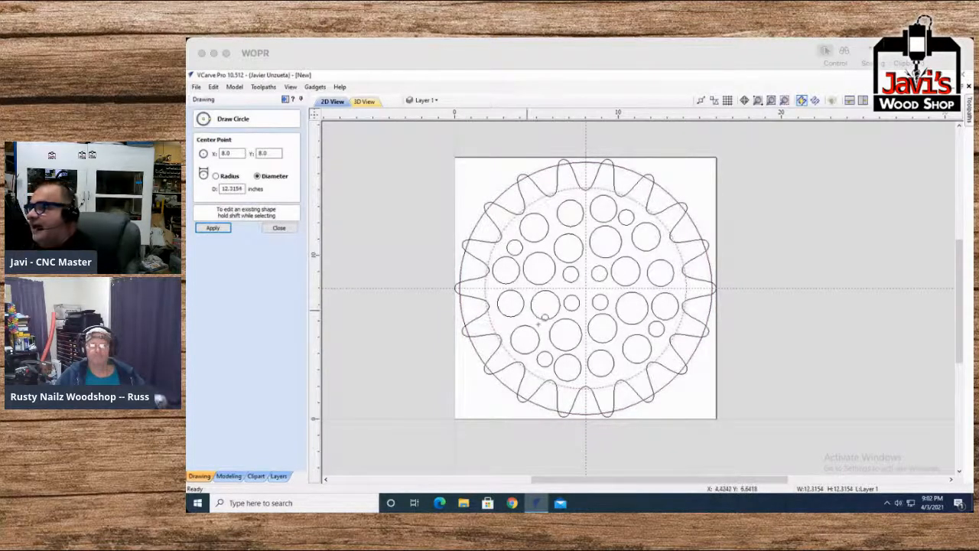